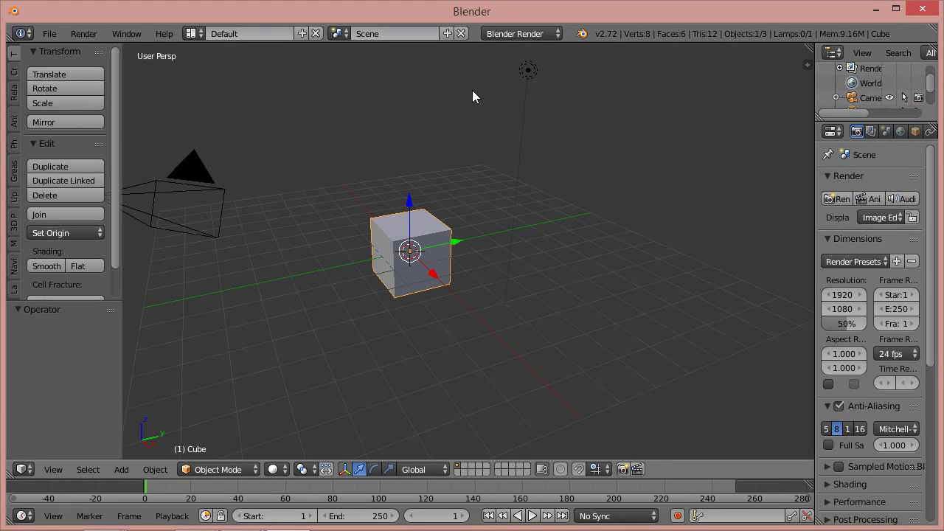
# Step: Check the input preferences for which mouse button is set for selecting, and close the preferences
pyautogui.click(49, 34)
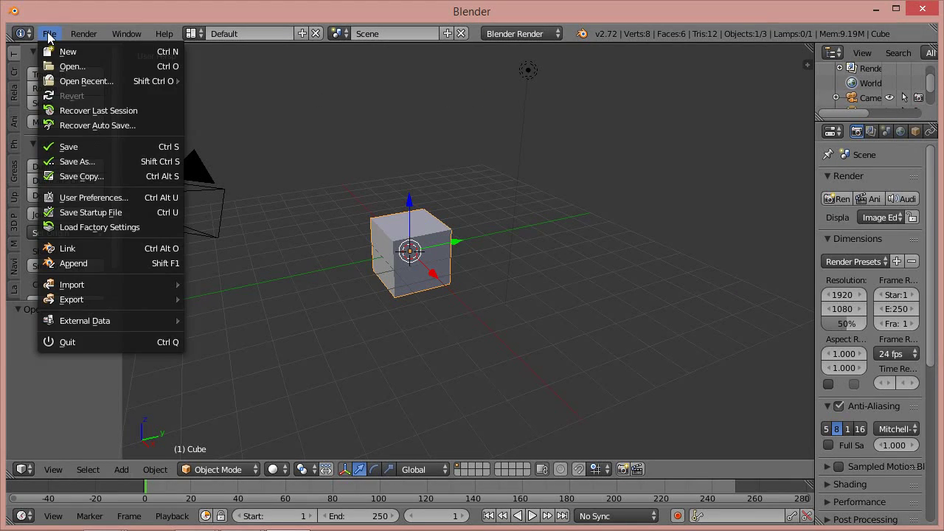
pyautogui.click(114, 197)
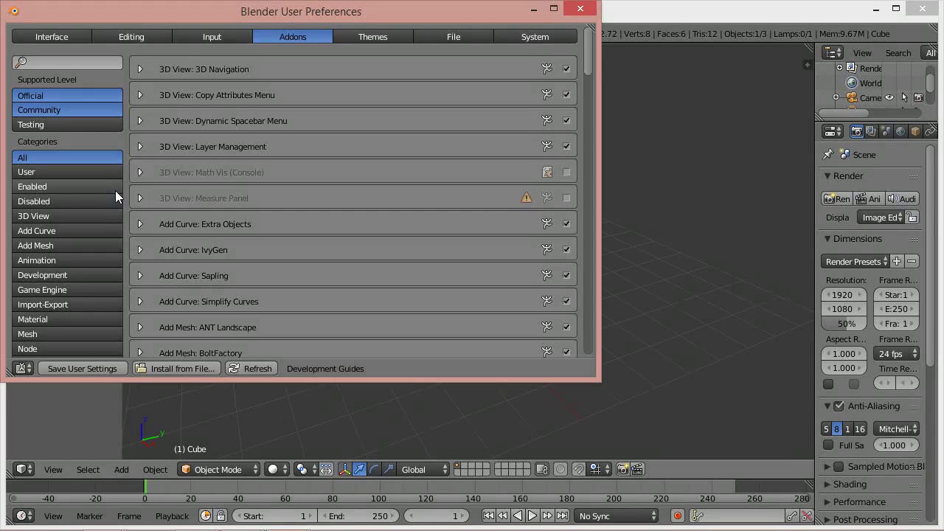
pyautogui.click(206, 33)
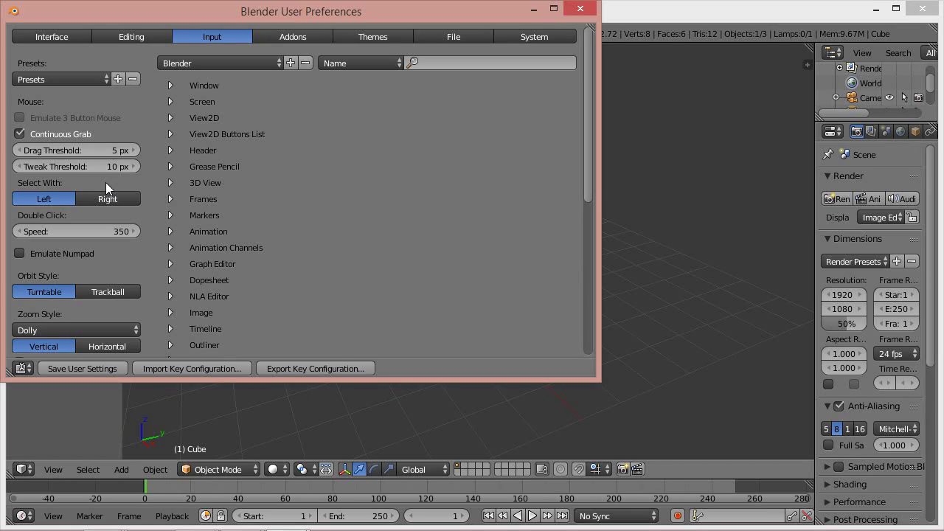
pyautogui.click(583, 10)
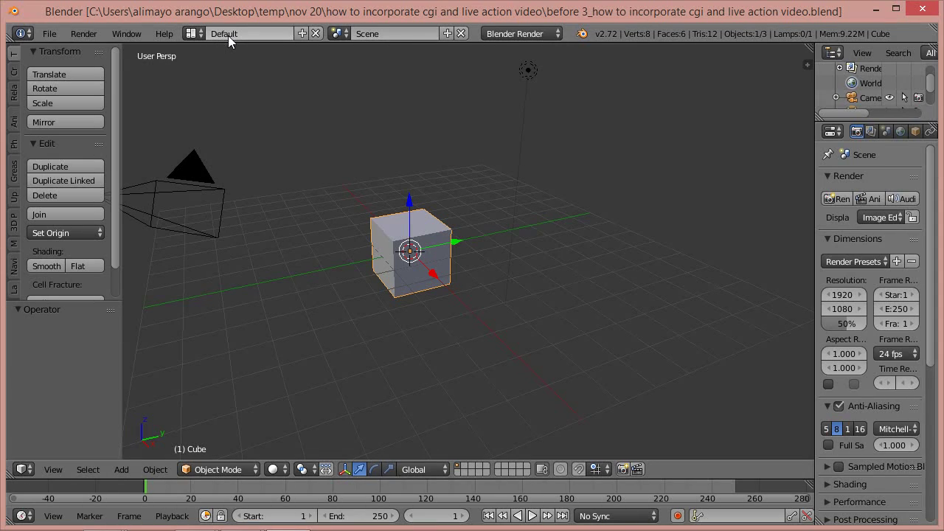
# Step: Switch to the Compositing screen layout and change the UV/Image Editor into a Movie Clip Editor with narrower side regions
pyautogui.click(199, 34)
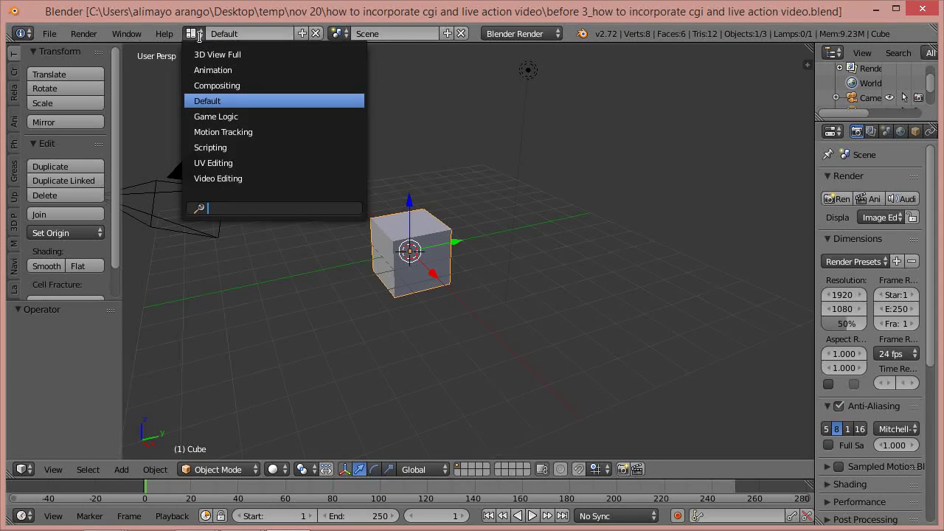
pyautogui.click(223, 85)
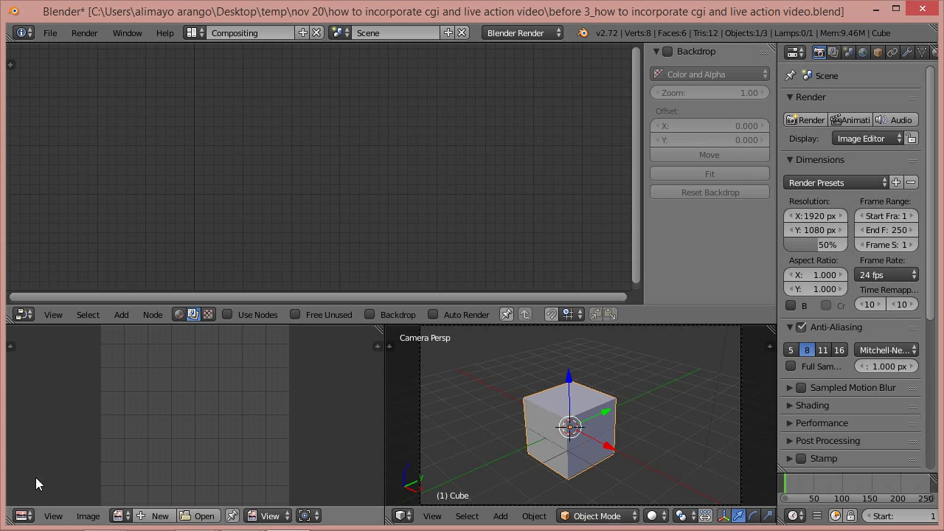
pyautogui.click(30, 516)
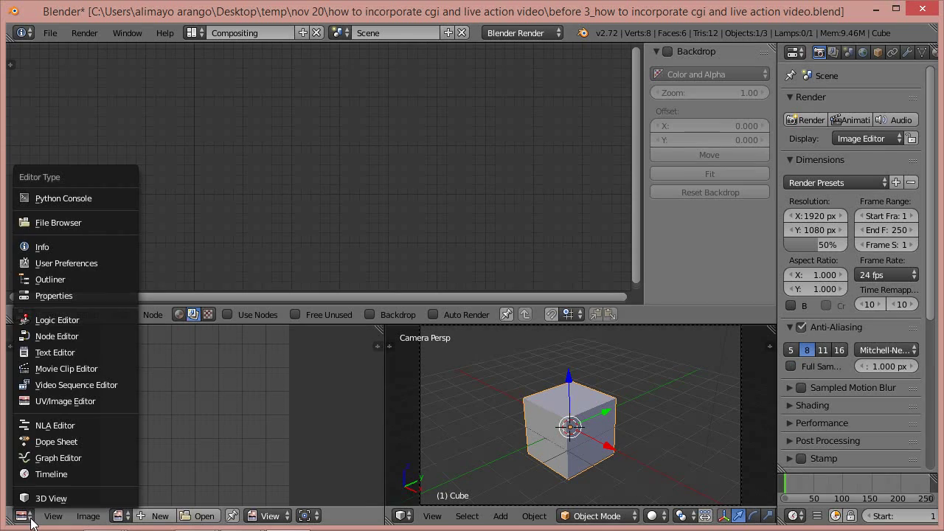
pyautogui.click(76, 366)
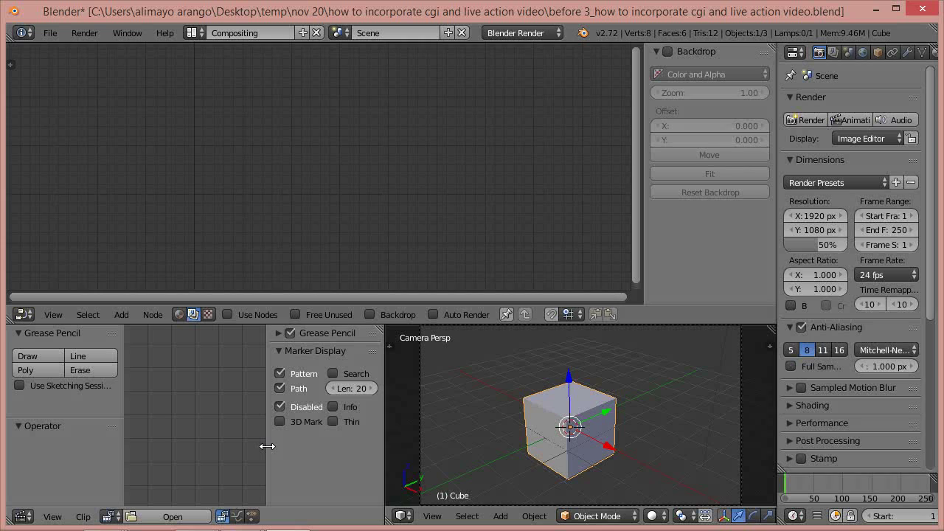
pyautogui.moveTo(267, 446); pyautogui.dragTo(326, 438)
pyautogui.moveTo(126, 420); pyautogui.dragTo(51, 425)
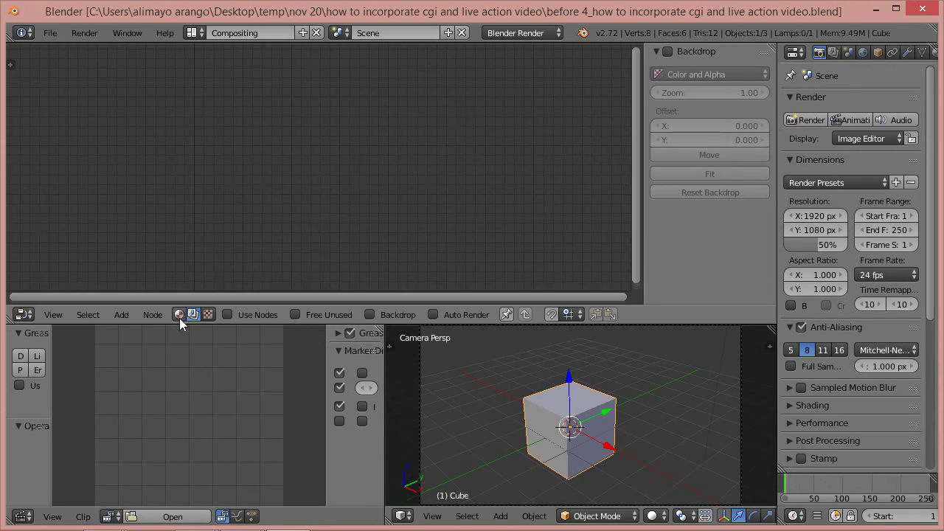
# Step: Enable compositing nodes and move the Composite and Render Layers nodes to the right to free space
pyautogui.click(227, 314)
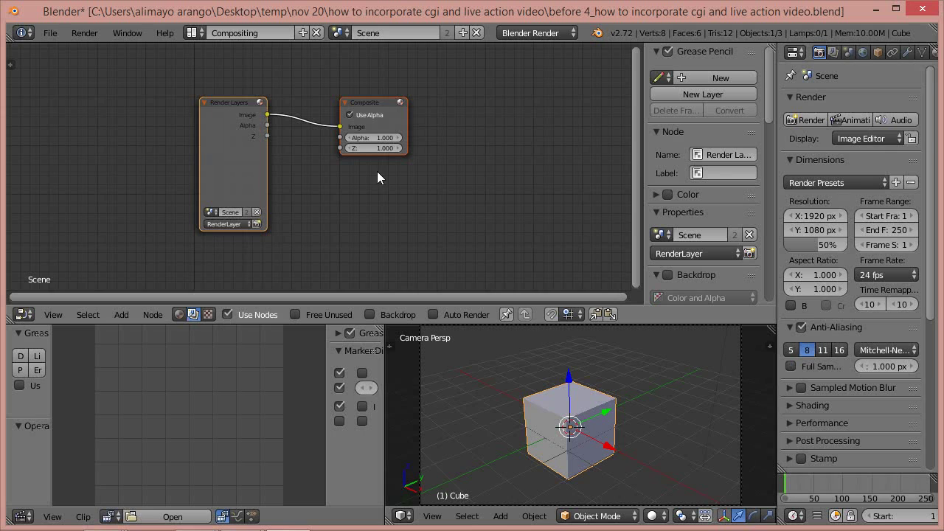
pyautogui.moveTo(387, 103); pyautogui.dragTo(572, 84)
pyautogui.moveTo(259, 140); pyautogui.dragTo(392, 114)
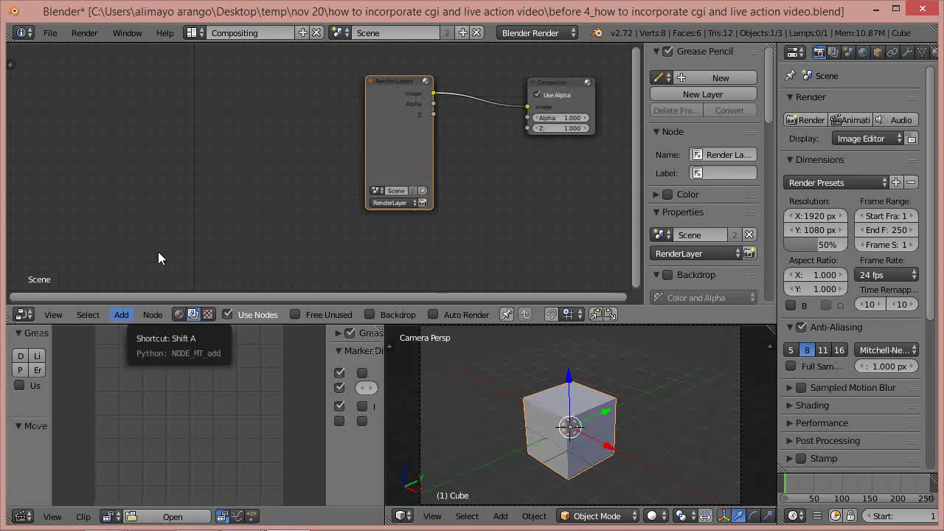
# Step: Add a Movie Clip input node to the left of the Render Layers node
pyautogui.hotkey('shift', 'a')
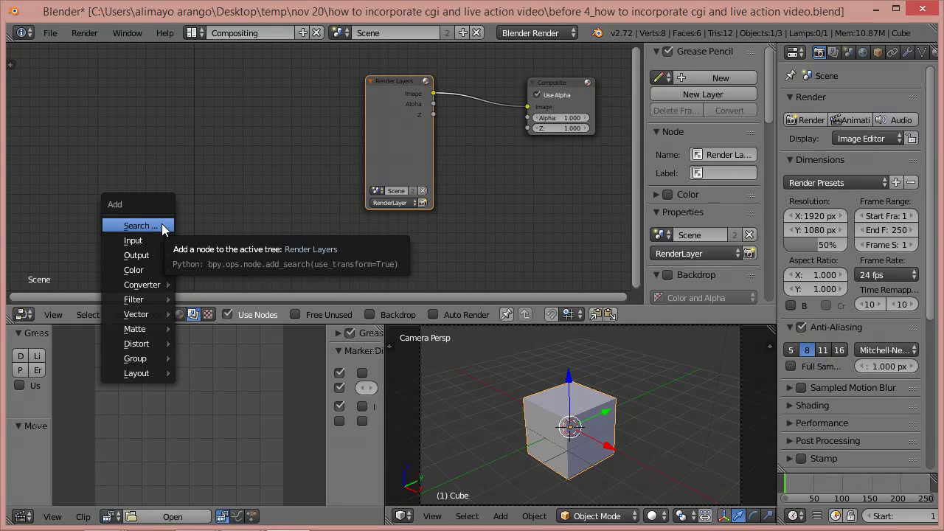
pyautogui.moveTo(149, 242)
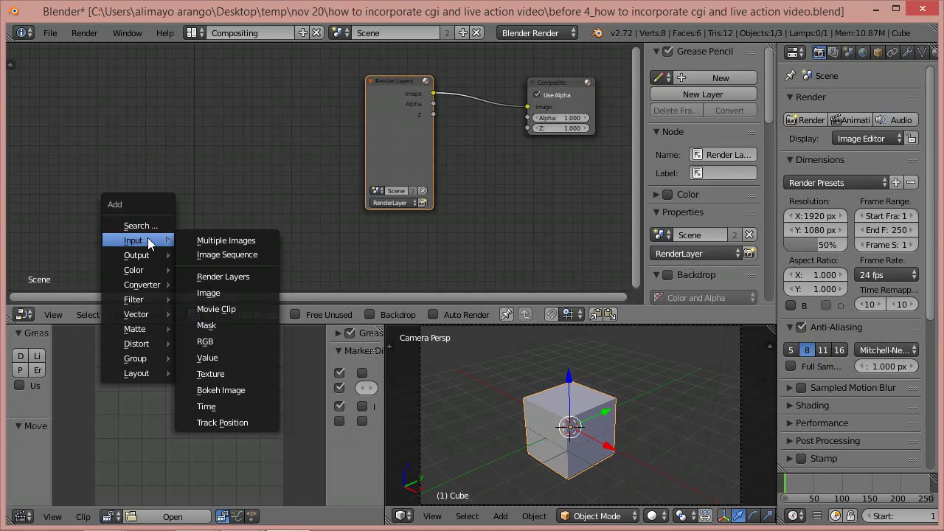
pyautogui.click(246, 310)
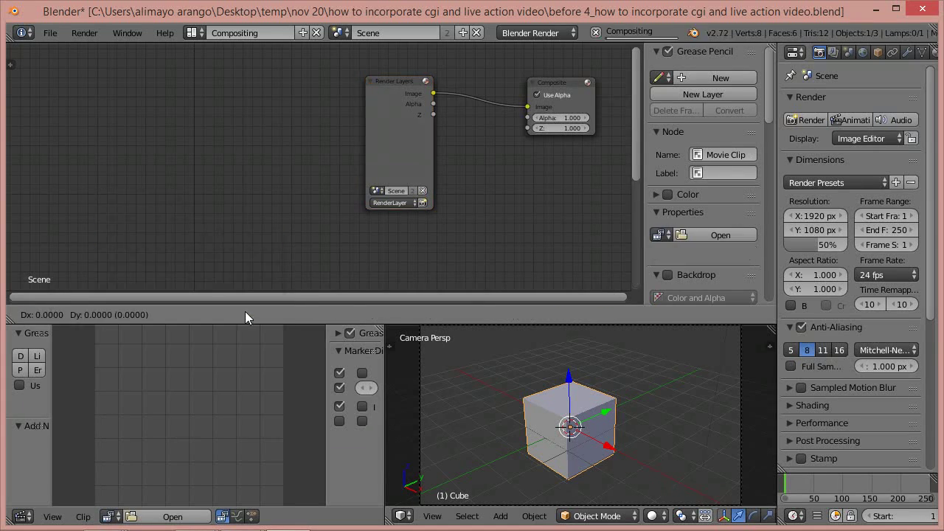
pyautogui.click(92, 77)
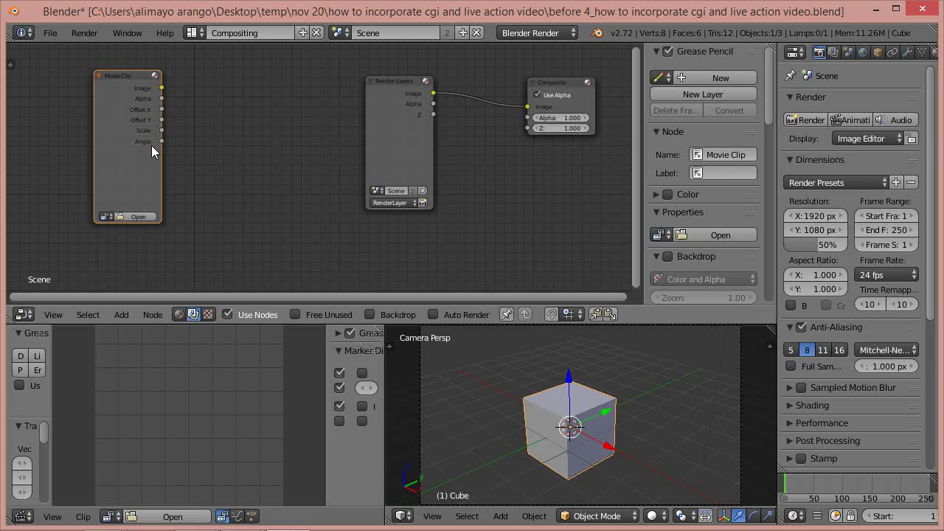
# Step: Connect the Movie Clip node to a new Viewer node placed below Composite, and move the Render Layers node up out of the way
pyautogui.keyDown('ctrl'); pyautogui.keyDown('shift'); pyautogui.click(121, 93); pyautogui.keyUp('shift'); pyautogui.keyUp('ctrl')
pyautogui.moveTo(261, 93); pyautogui.dragTo(585, 152)
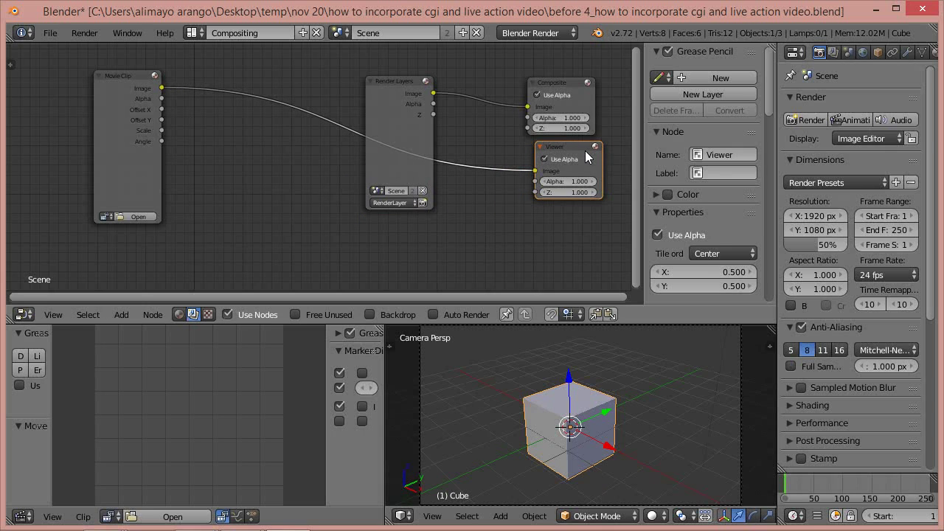
pyautogui.moveTo(393, 133); pyautogui.dragTo(427, 70)
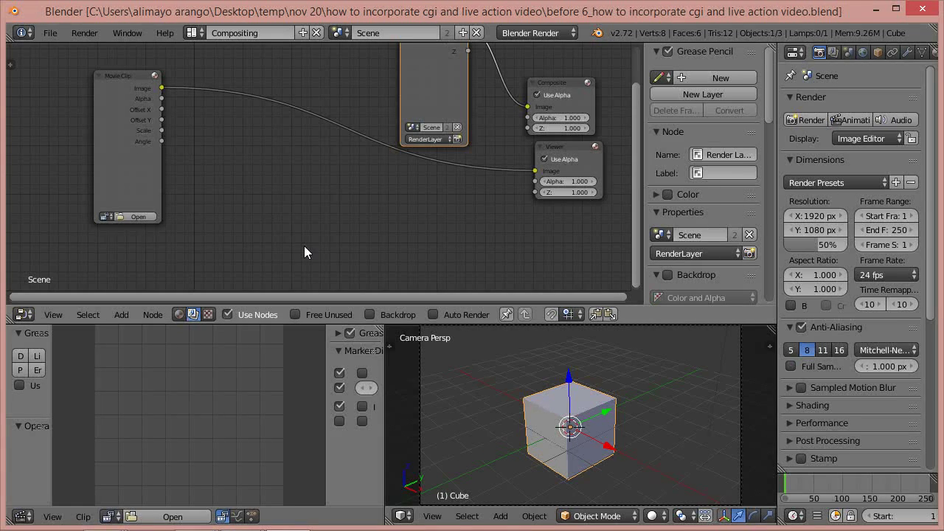
# Step: Load 00009.MTS from Desktop\desktop misc\how to mix live action video and cgi into the Movie Clip node, and toggle the node's preview off and on
pyautogui.click(131, 214)
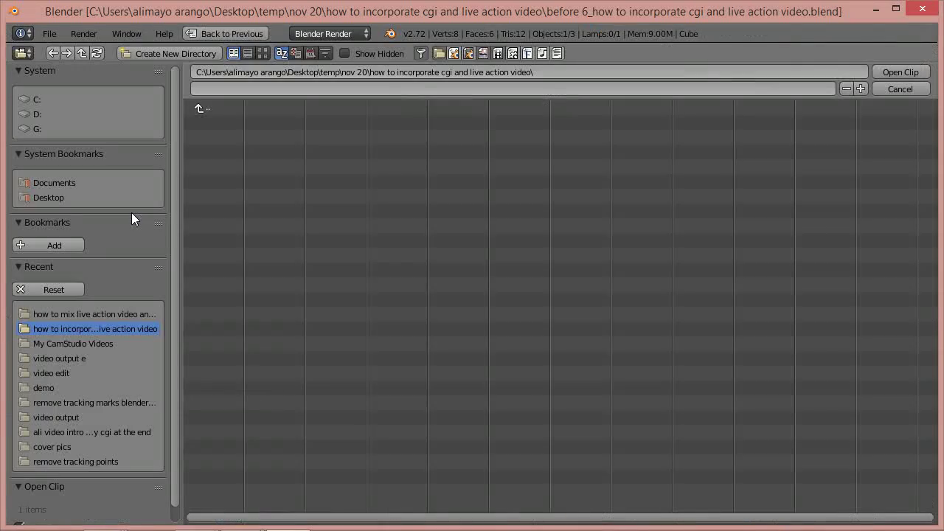
pyautogui.click(59, 196)
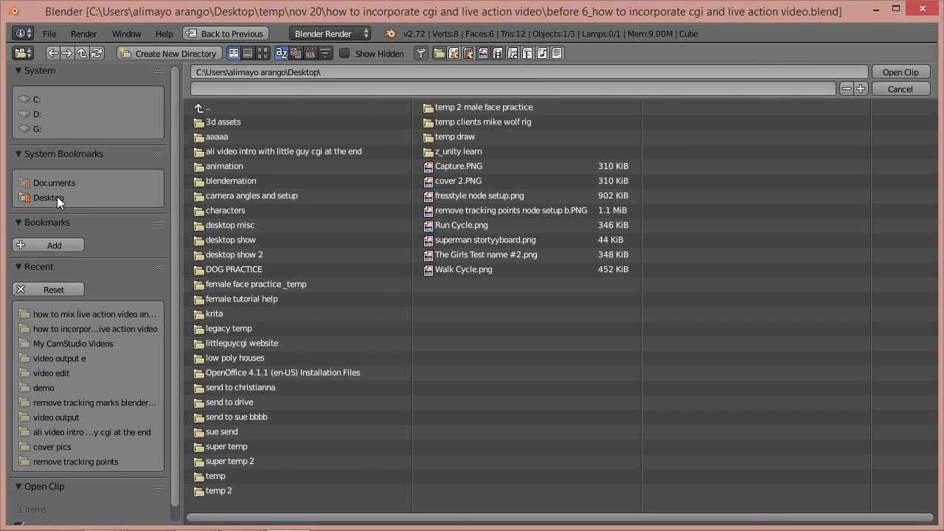
pyautogui.click(216, 225)
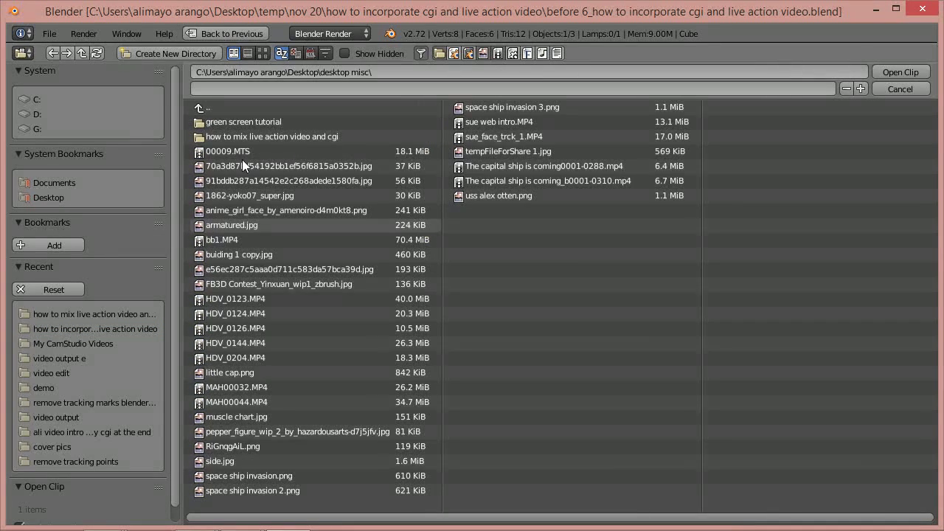
pyautogui.click(245, 137)
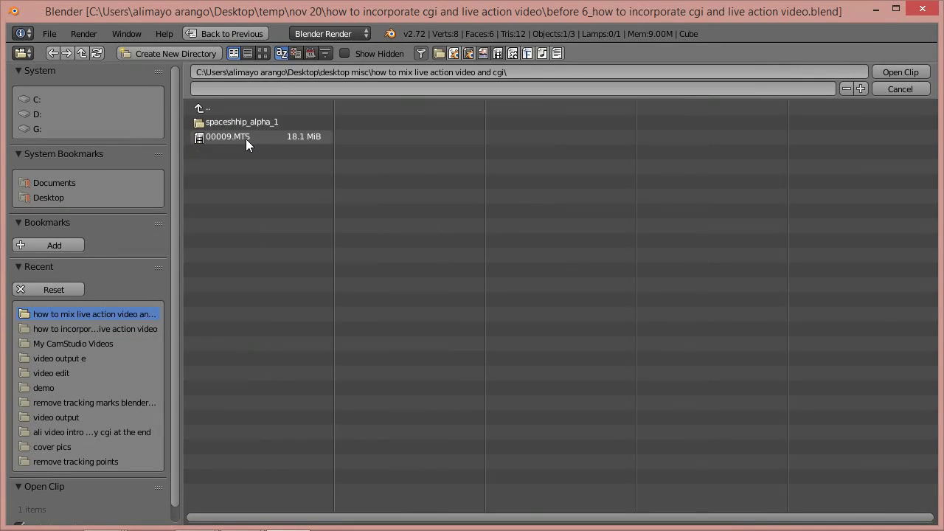
pyautogui.click(263, 53)
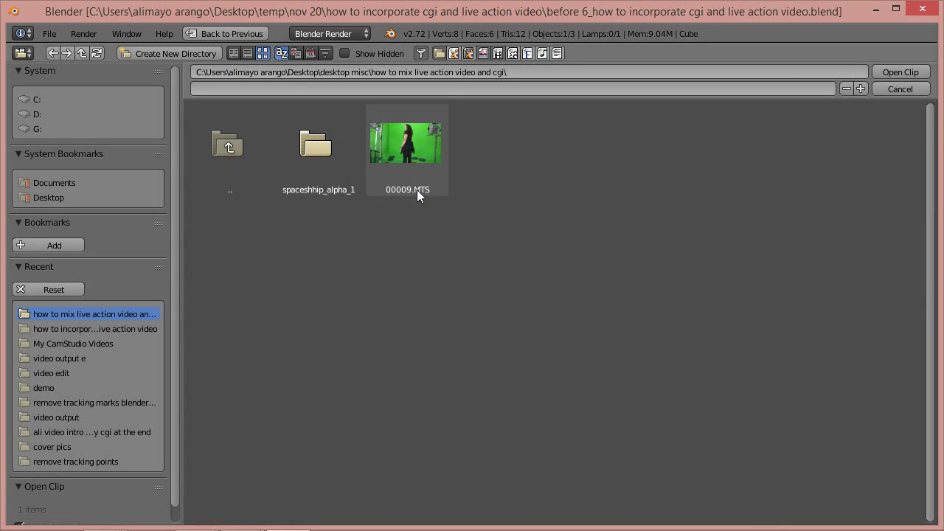
pyautogui.doubleClick(405, 149)
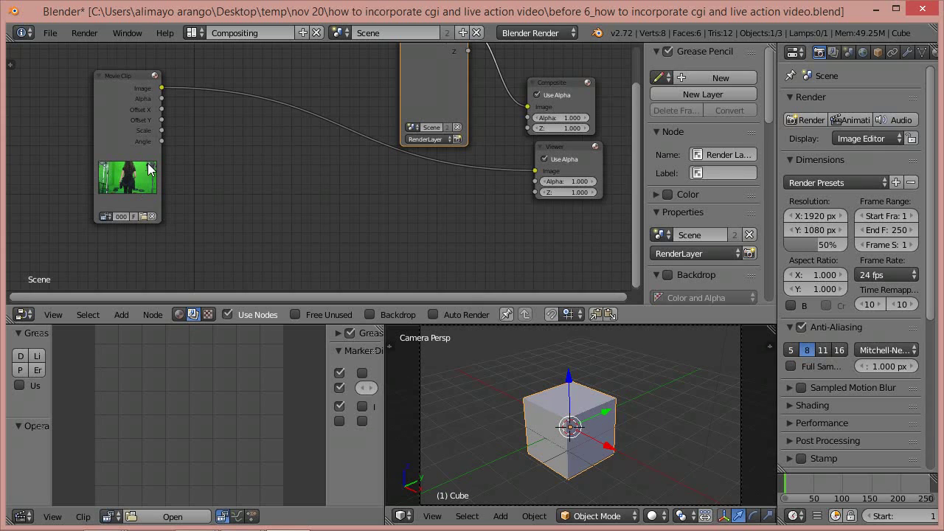
pyautogui.click(155, 76)
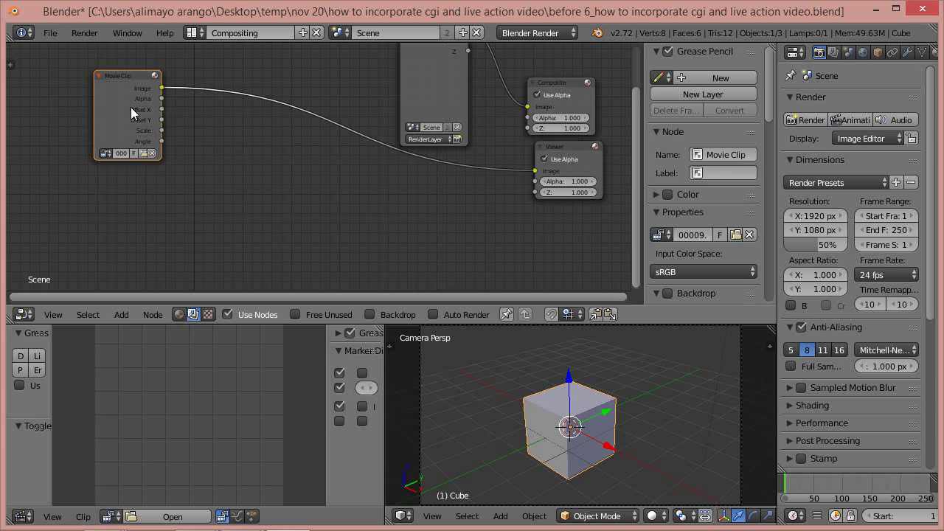
pyautogui.click(155, 76)
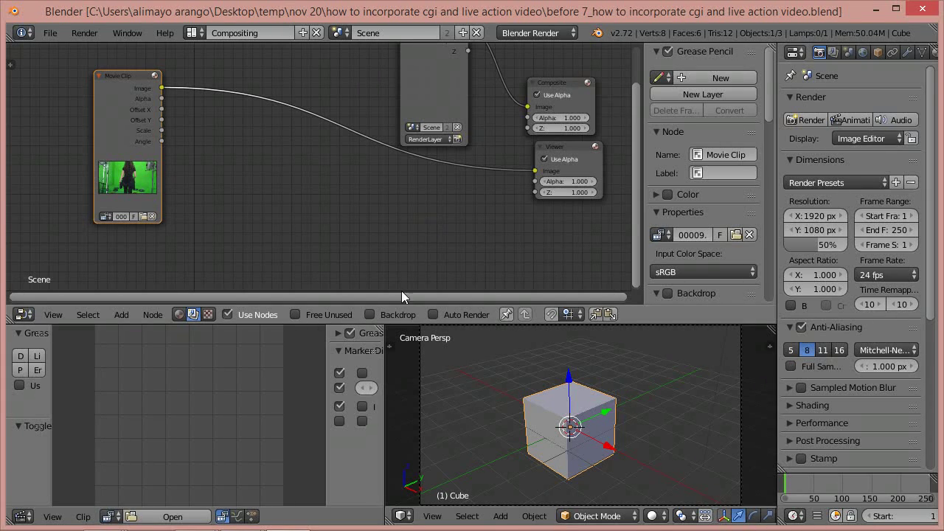
# Step: Show the viewer image as the node editor's backdrop and set its zoom to 0.19
pyautogui.click(370, 313)
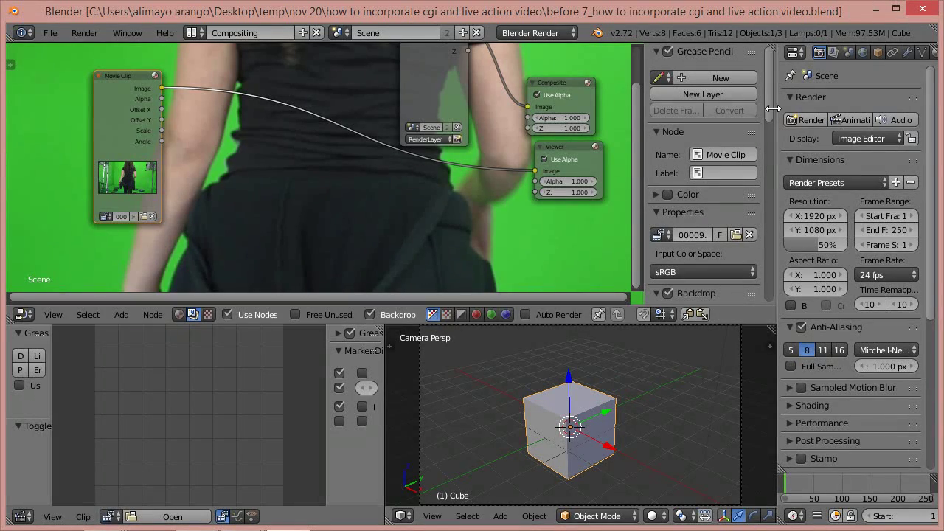
pyautogui.moveTo(769, 111); pyautogui.dragTo(755, 163)
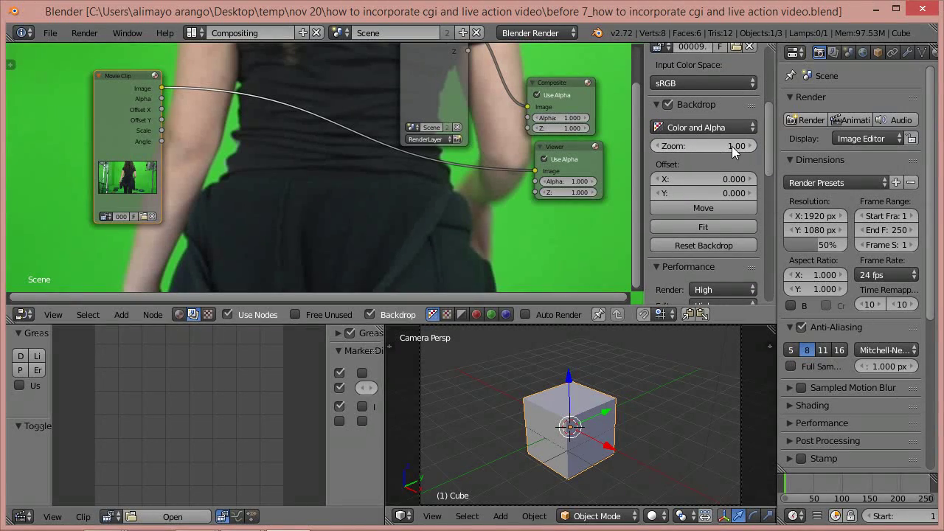
pyautogui.moveTo(693, 149); pyautogui.dragTo(649, 149)
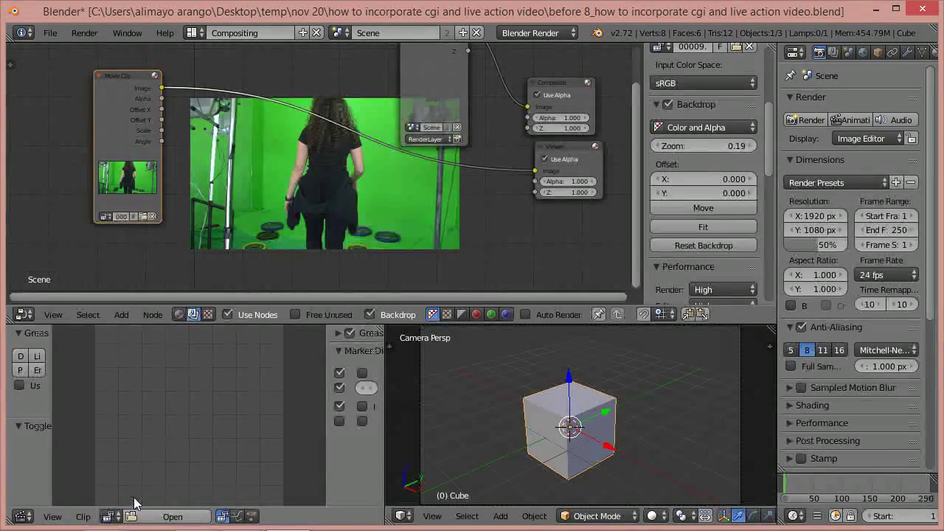
# Step: Display the 00009.MTS clip in the Movie Clip Editor and scrub the timeline to frame 194
pyautogui.click(114, 517)
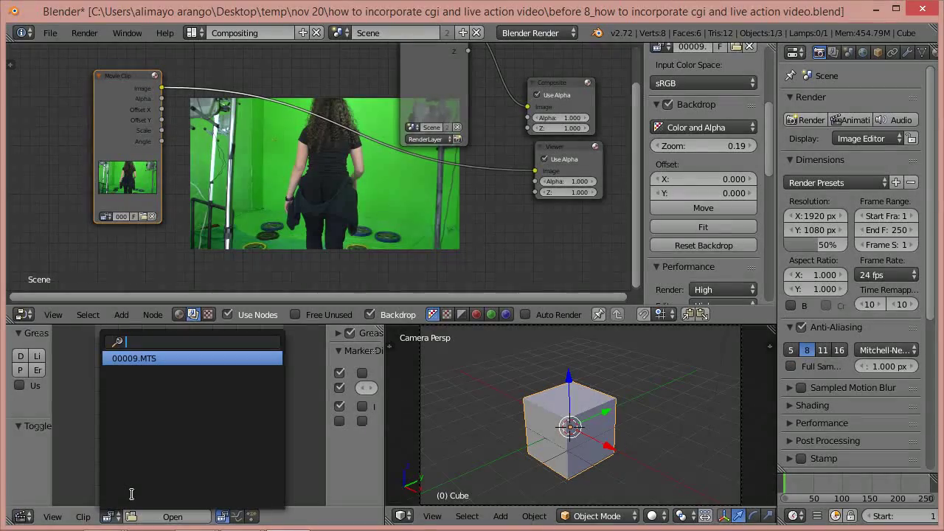
pyautogui.click(147, 360)
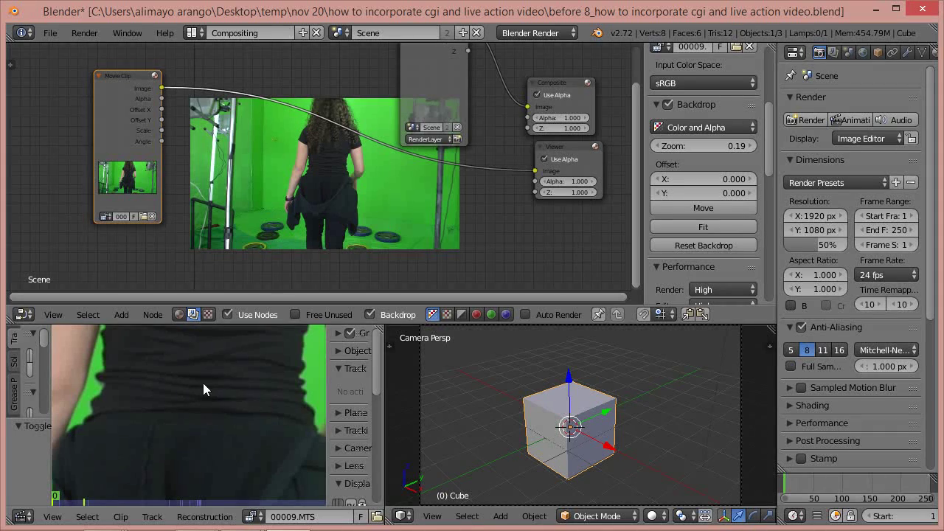
pyautogui.scroll(-5, 187, 383)
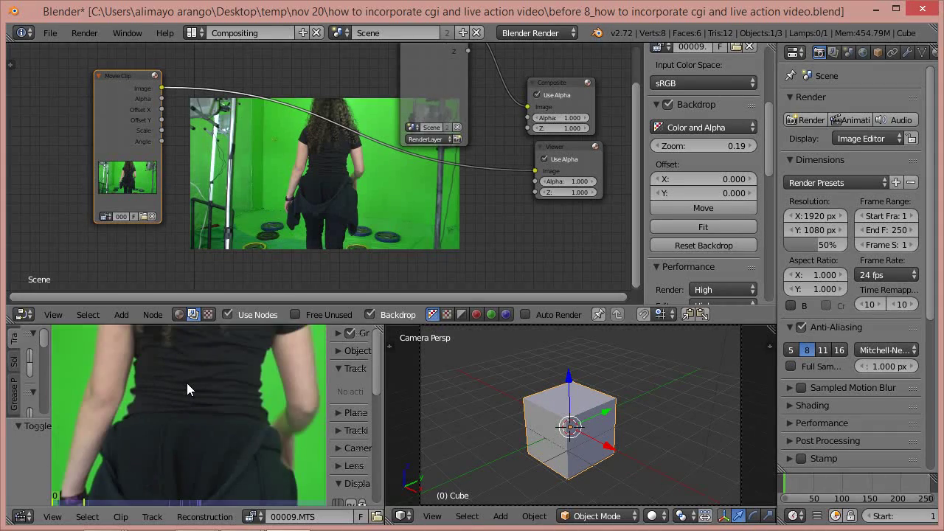
pyautogui.scroll(-3, 186, 385)
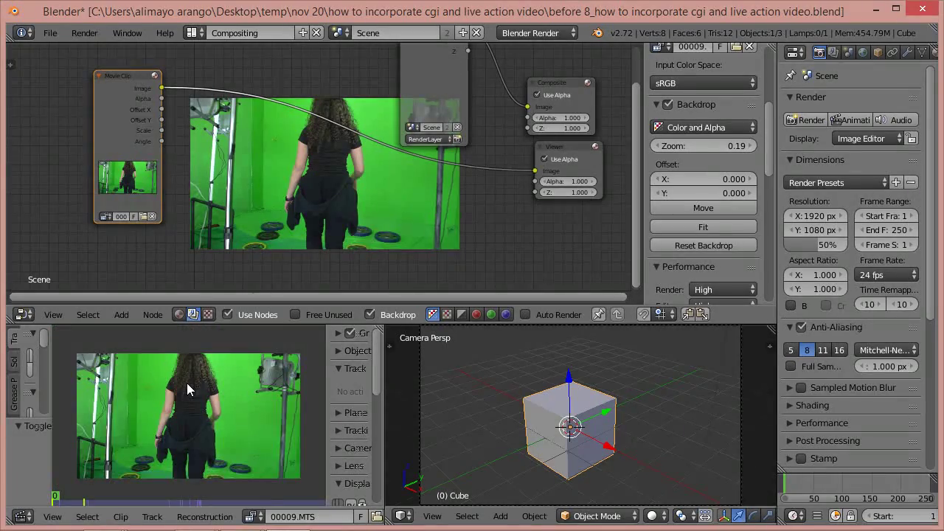
pyautogui.scroll(3, 187, 383)
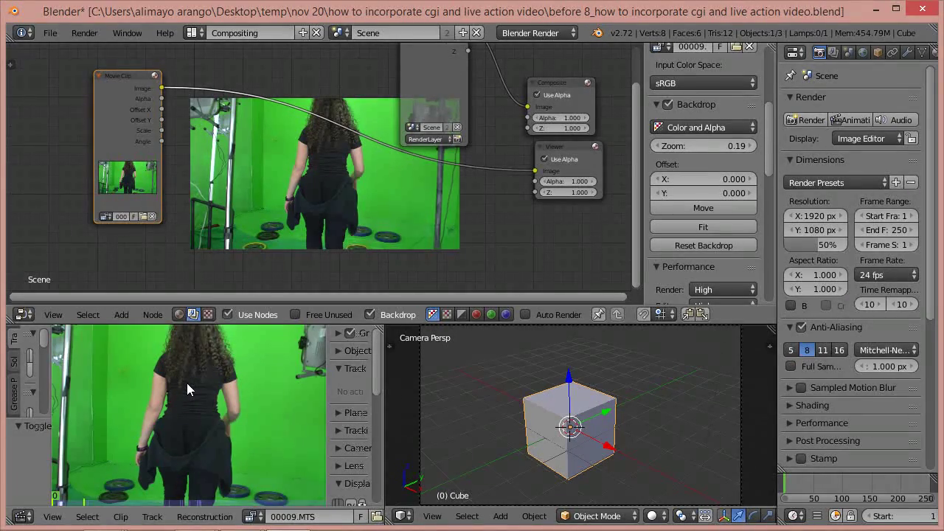
pyautogui.scroll(-3, 186, 382)
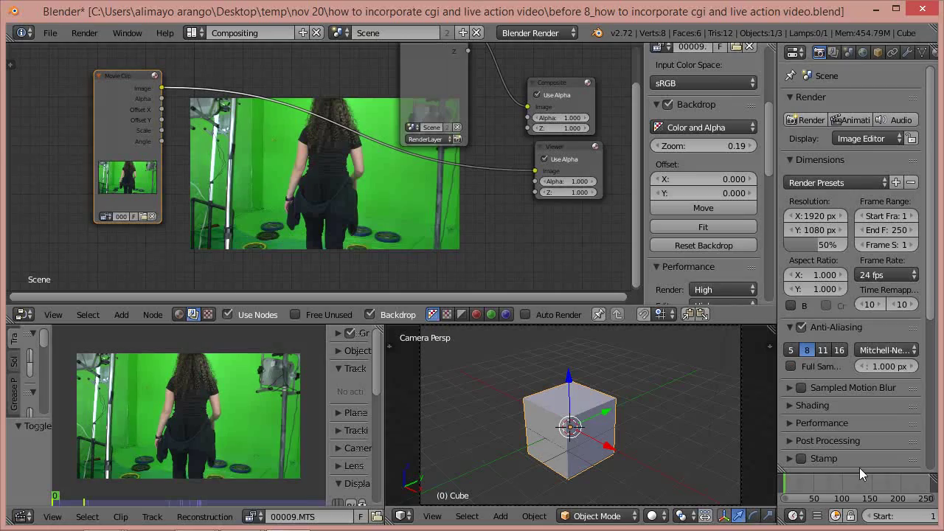
pyautogui.moveTo(790, 482); pyautogui.dragTo(900, 498)
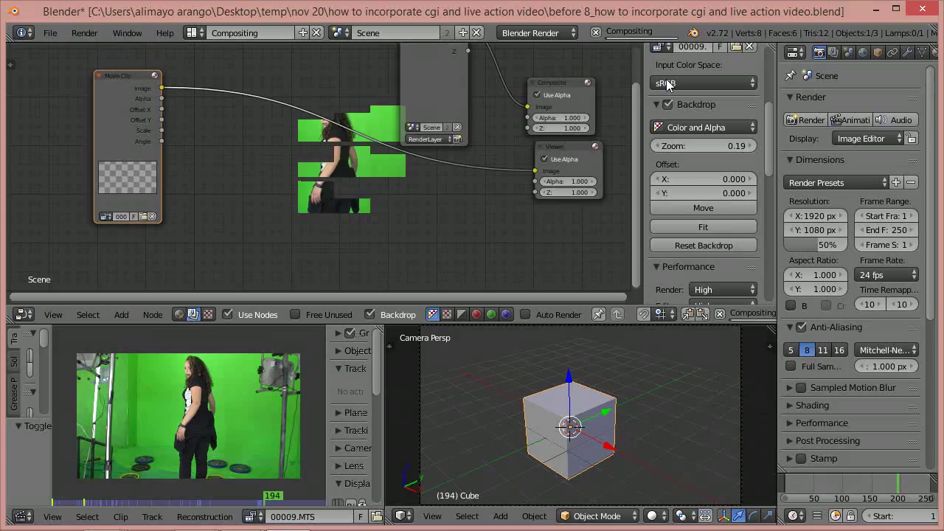
# Step: Delete the default cube from the 3D scene
pyautogui.moveTo(897, 479); pyautogui.dragTo(897, 480)
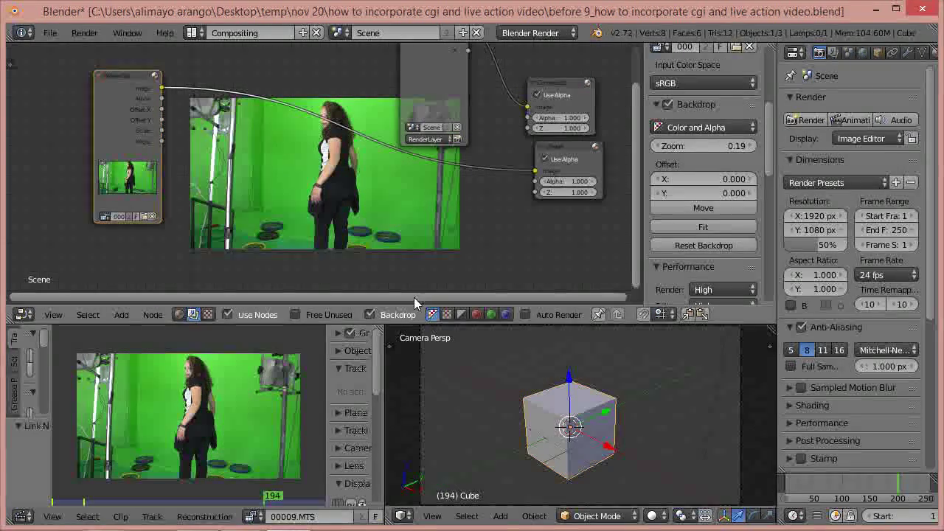
pyautogui.press('x')
pyautogui.click(582, 396)
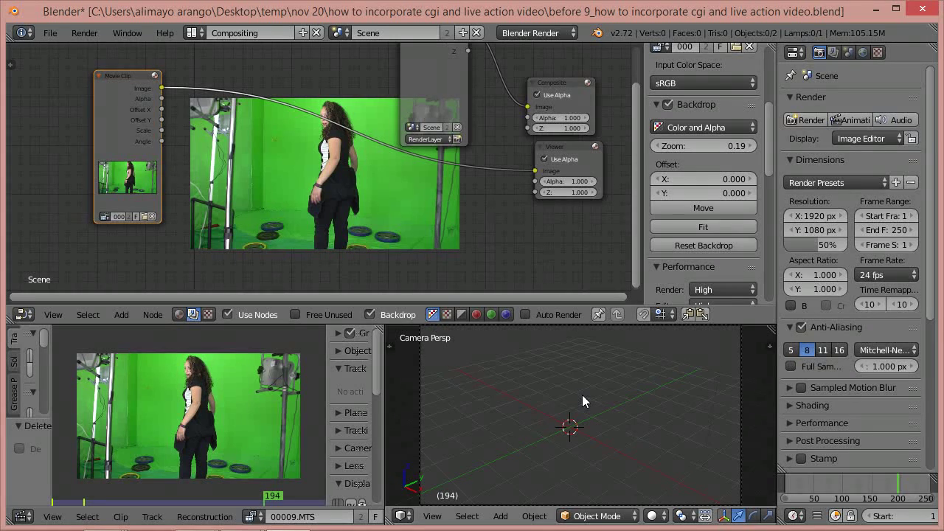
# Step: Switch the 3D viewport to the front view and align the camera to that view
pyautogui.press('KP_1')
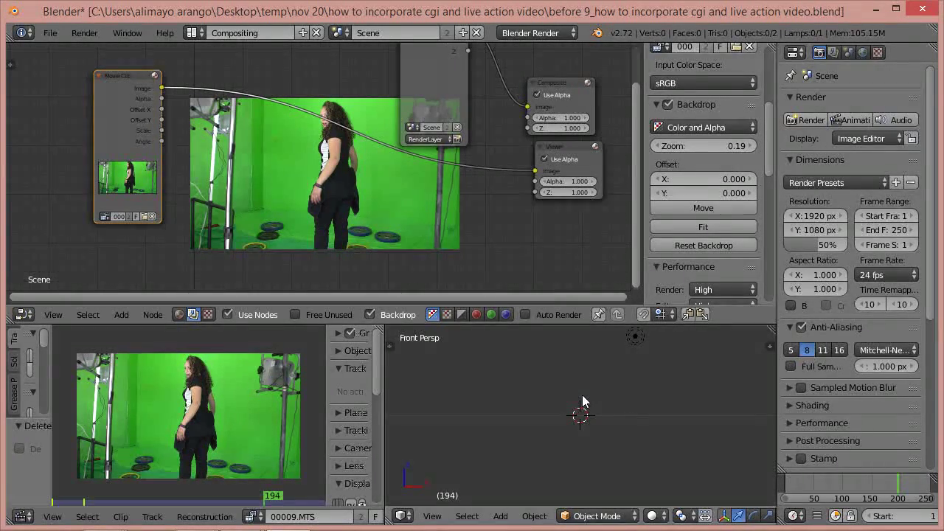
pyautogui.press('KP_0')
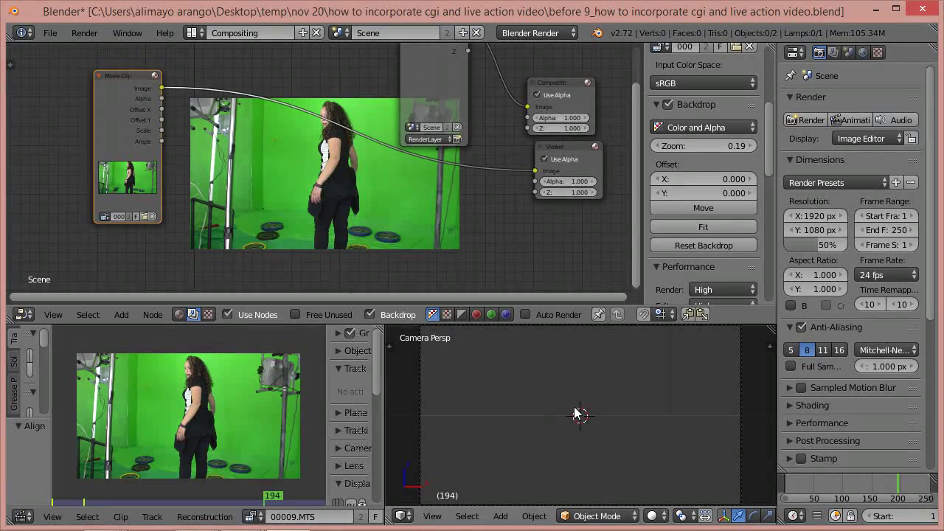
pyautogui.scroll(-1, 589, 412)
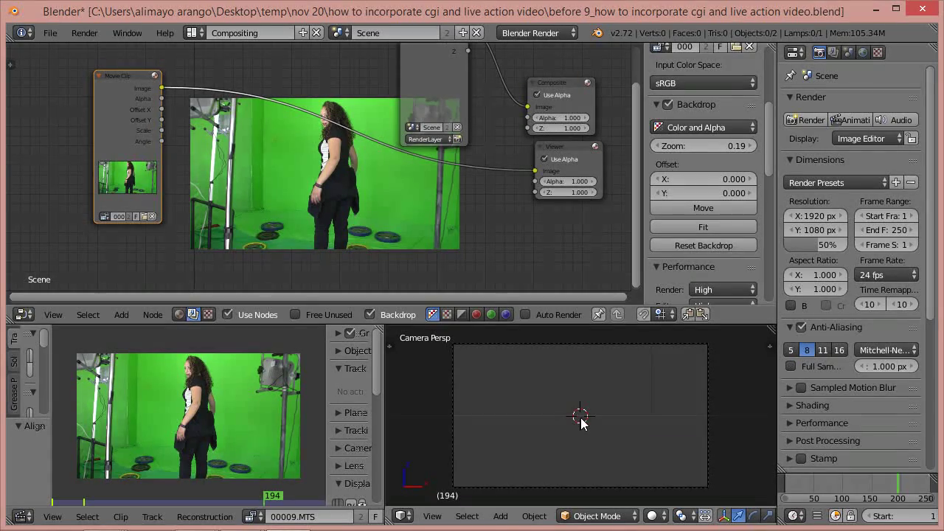
# Step: Link the Cube, Empty and ship objects from spaceshhip_alpha_1\for_proxy\spaceship_alpha_1_cycles.blend into the scene
pyautogui.click(49, 33)
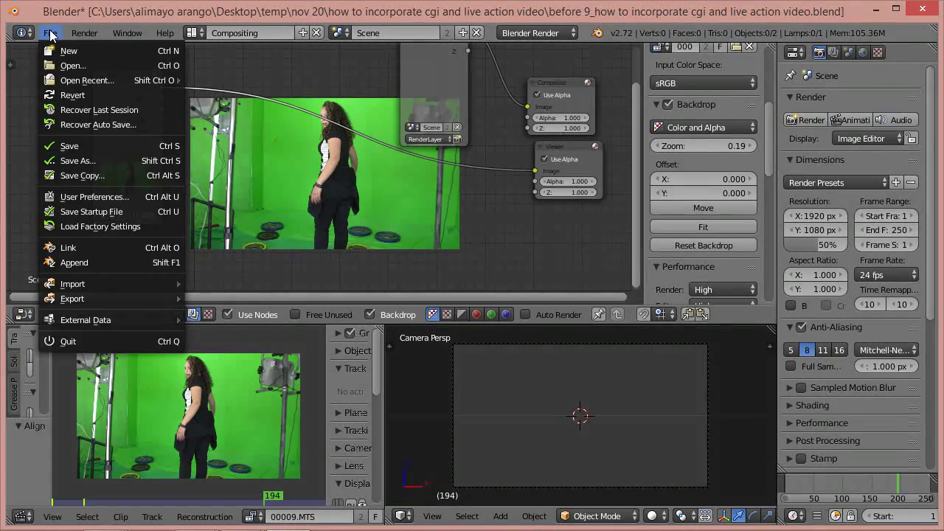
pyautogui.click(93, 248)
pyautogui.click(210, 109)
pyautogui.click(210, 108)
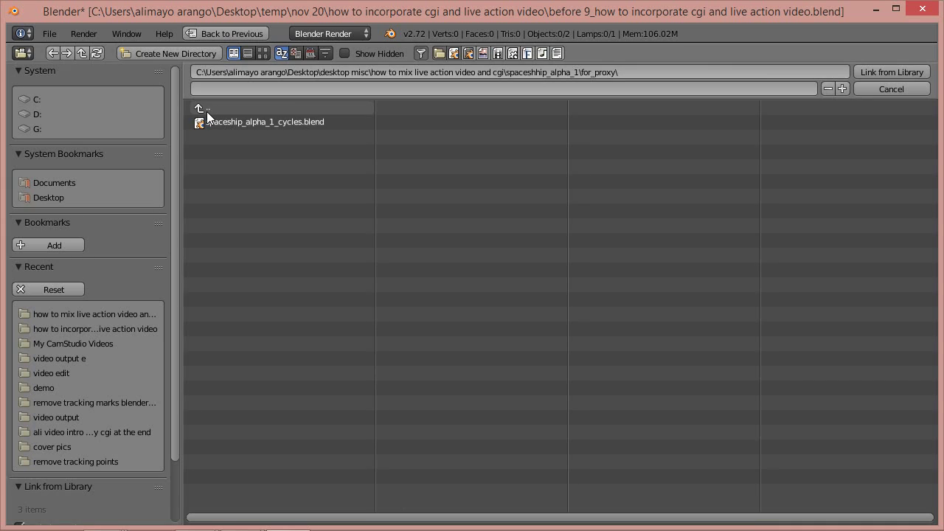
pyautogui.click(206, 109)
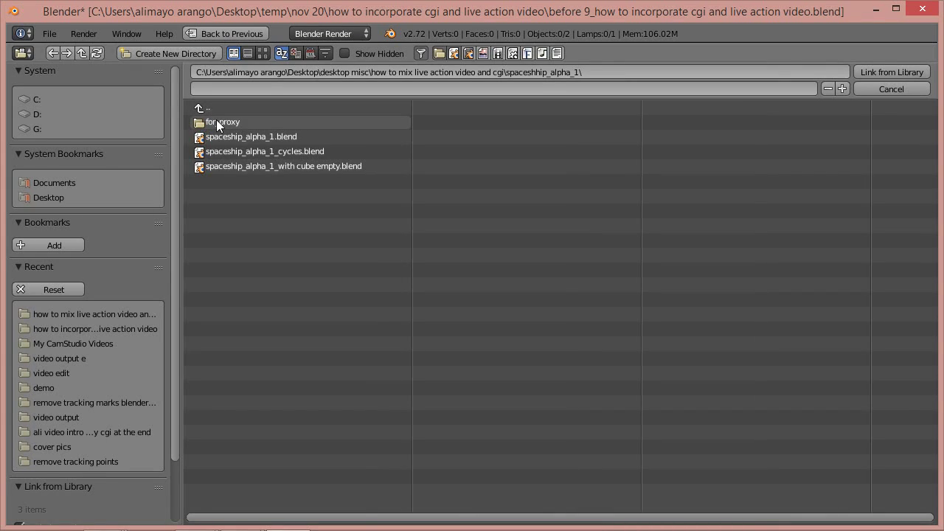
pyautogui.click(219, 122)
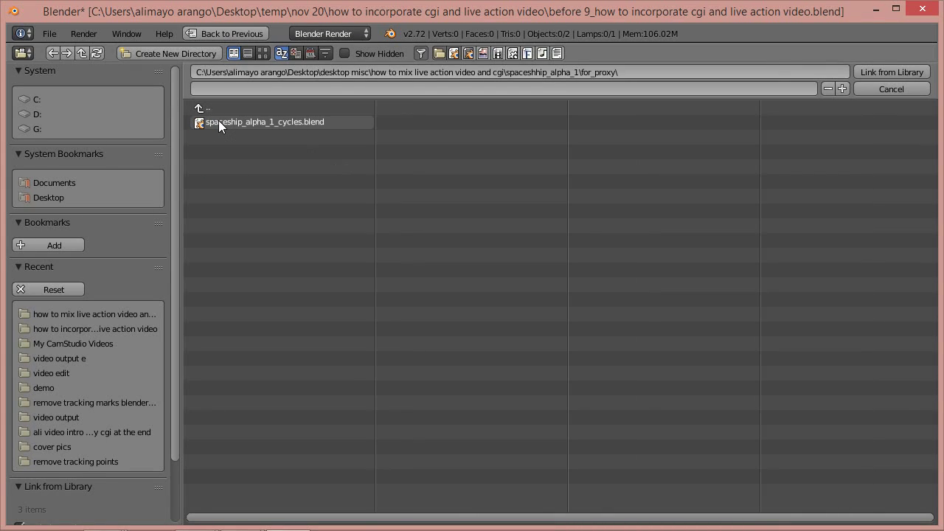
pyautogui.click(272, 121)
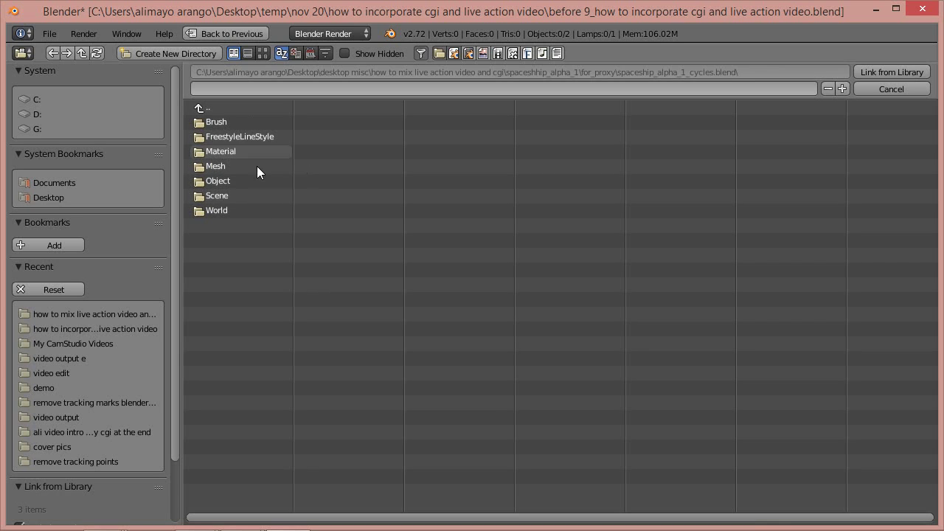
pyautogui.click(237, 181)
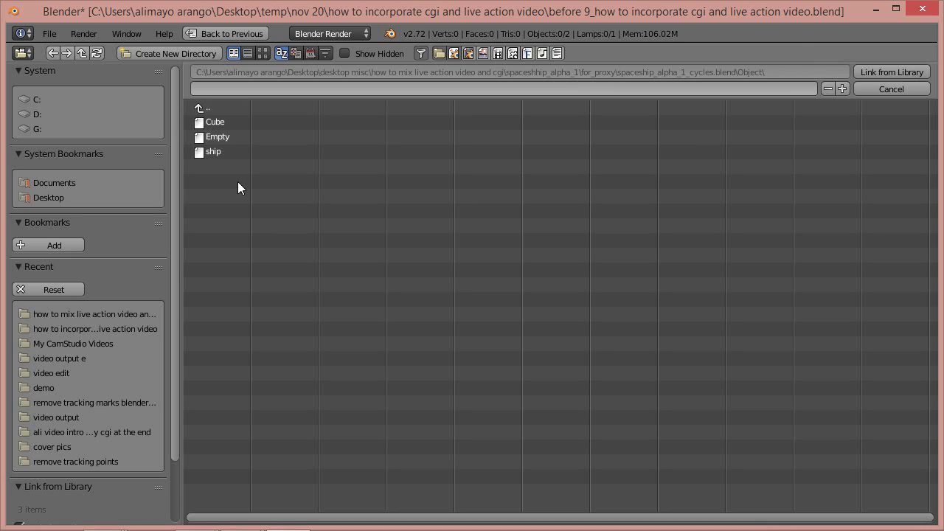
pyautogui.moveTo(258, 107); pyautogui.dragTo(195, 189)
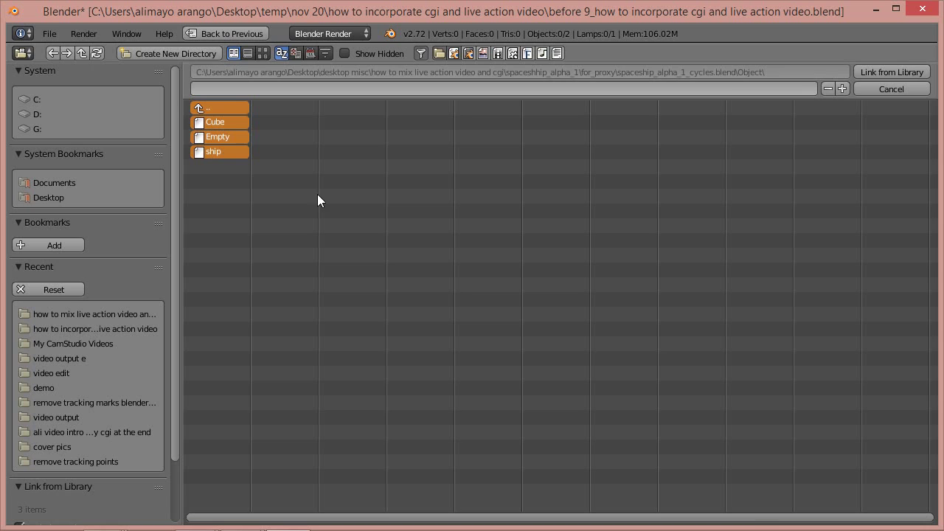
pyautogui.click(903, 71)
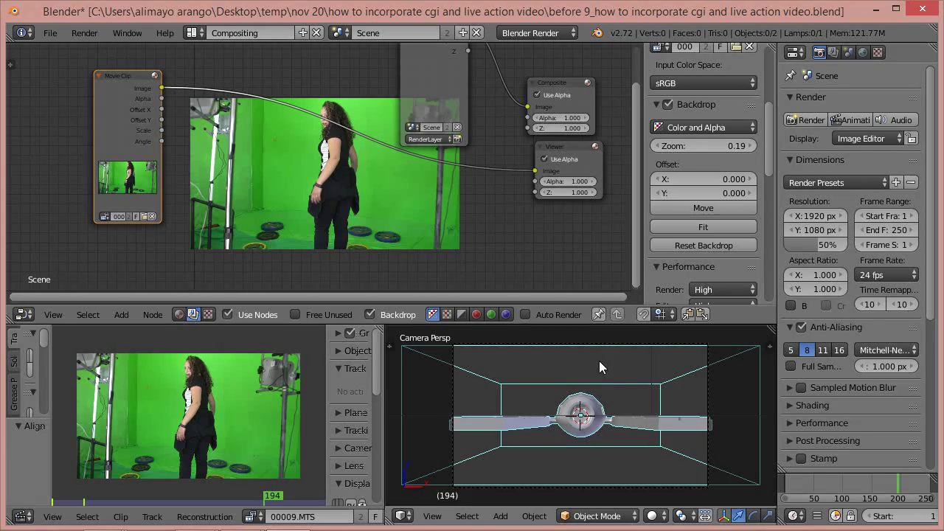
# Step: Select the linked Empty box around the spaceship and try to move it
pyautogui.moveTo(628, 380); pyautogui.dragTo(577, 420, button='middle')
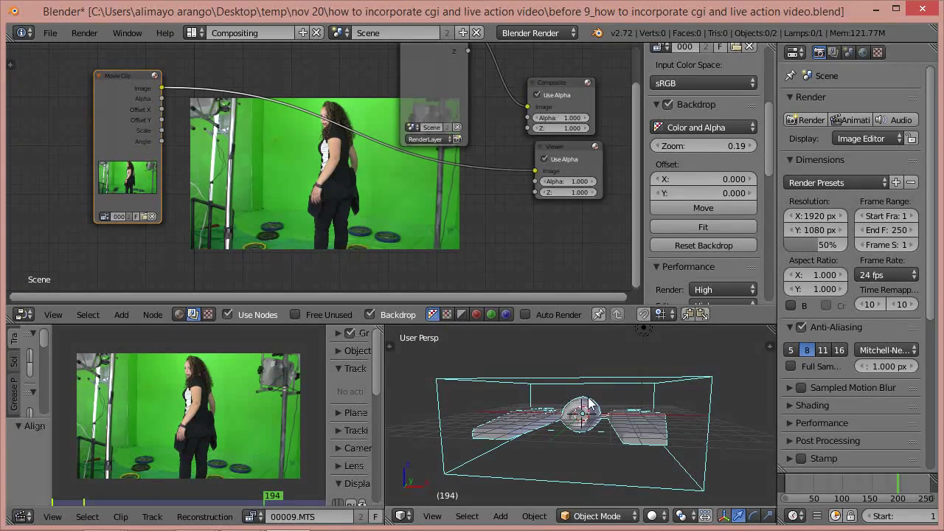
pyautogui.rightClick(599, 390)
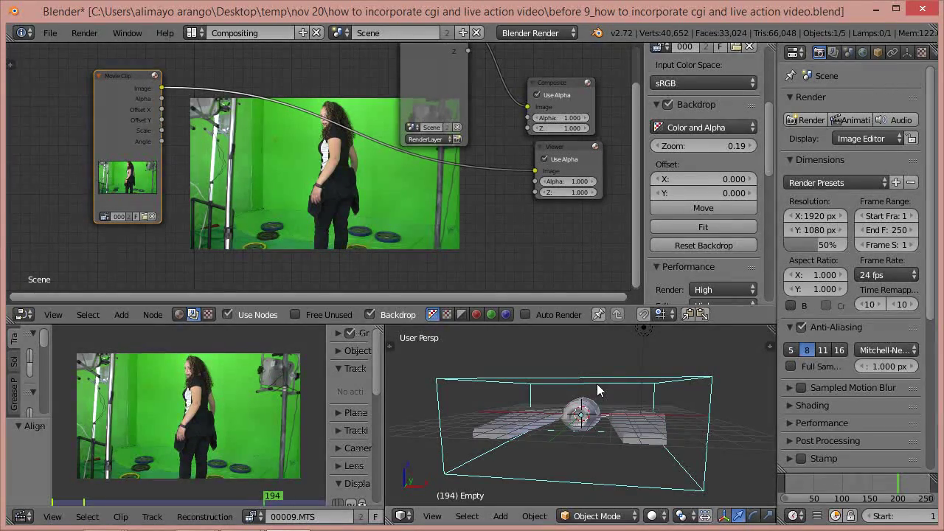
pyautogui.press('g')
pyautogui.click(604, 378)
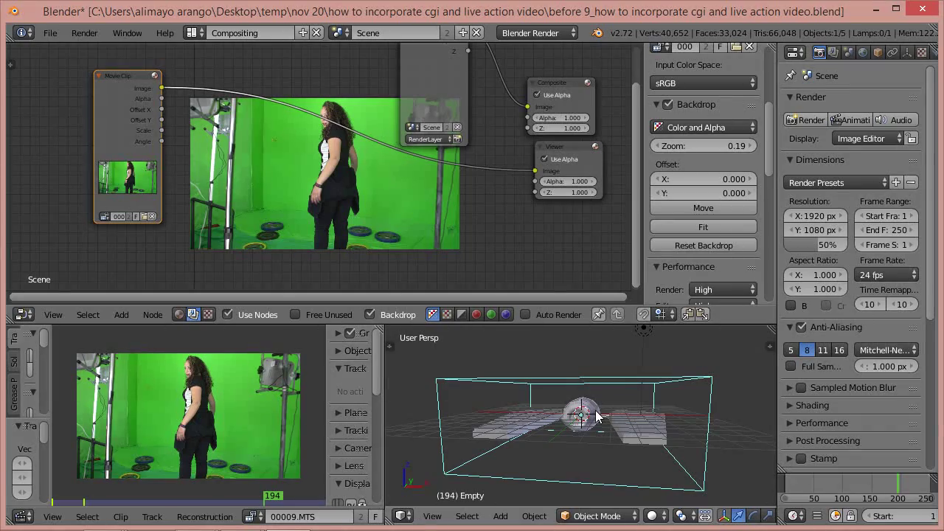
# Step: Make a proxy of the linked Empty and raise it with the spaceship to about Z 0.44
pyautogui.click(535, 516)
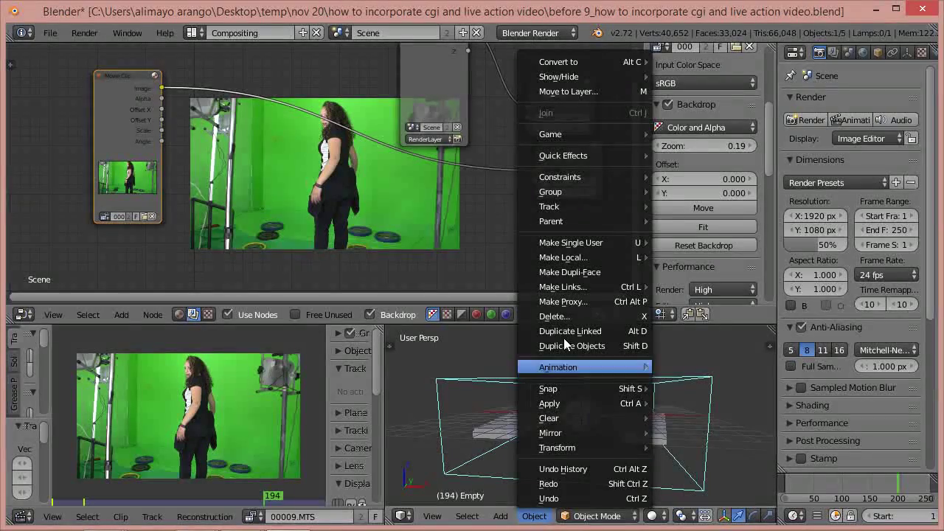
pyautogui.click(585, 301)
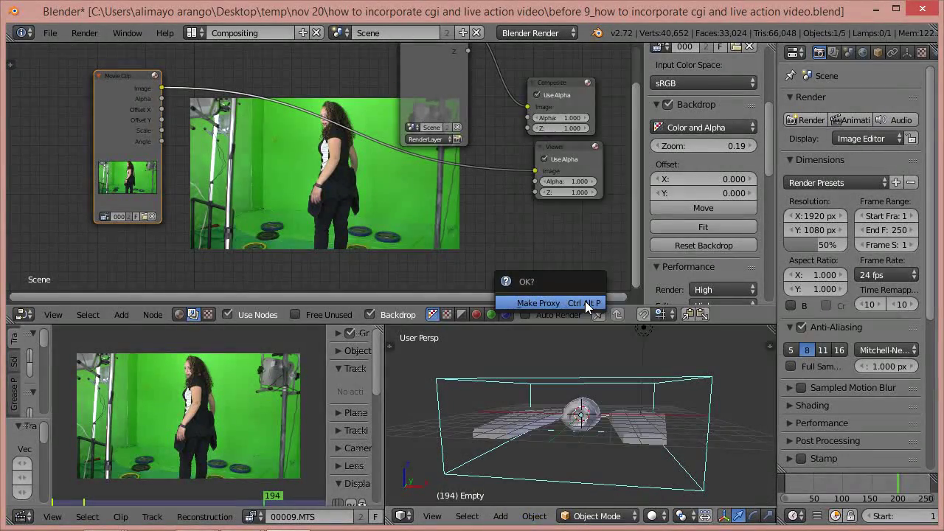
pyautogui.click(547, 302)
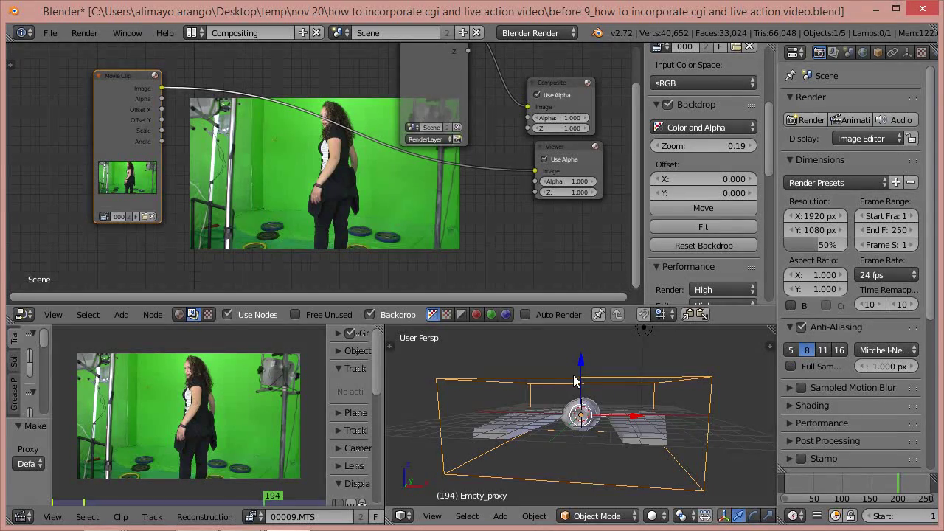
pyautogui.moveTo(580, 363)
pyautogui.mouseDown()
pyautogui.moveTo(578, 375)
pyautogui.moveTo(576, 359)
pyautogui.mouseUp()
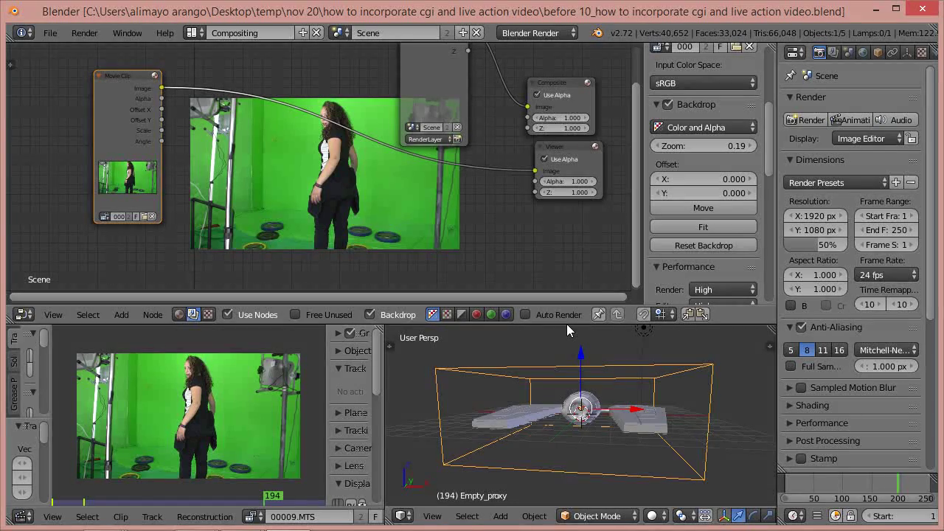
# Step: Enlarge the 3D viewport in height and width and look through the camera
pyautogui.moveTo(567, 324); pyautogui.dragTo(540, 168)
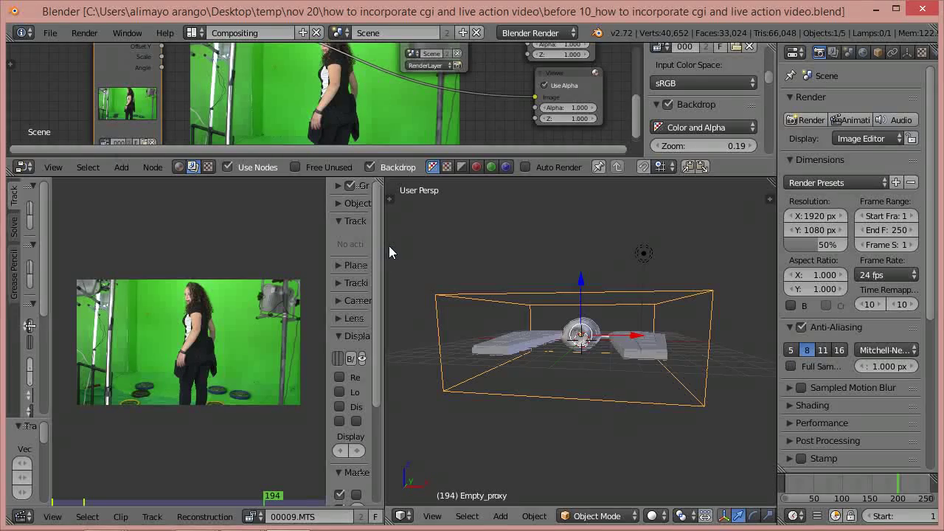
pyautogui.moveTo(383, 250); pyautogui.dragTo(270, 249)
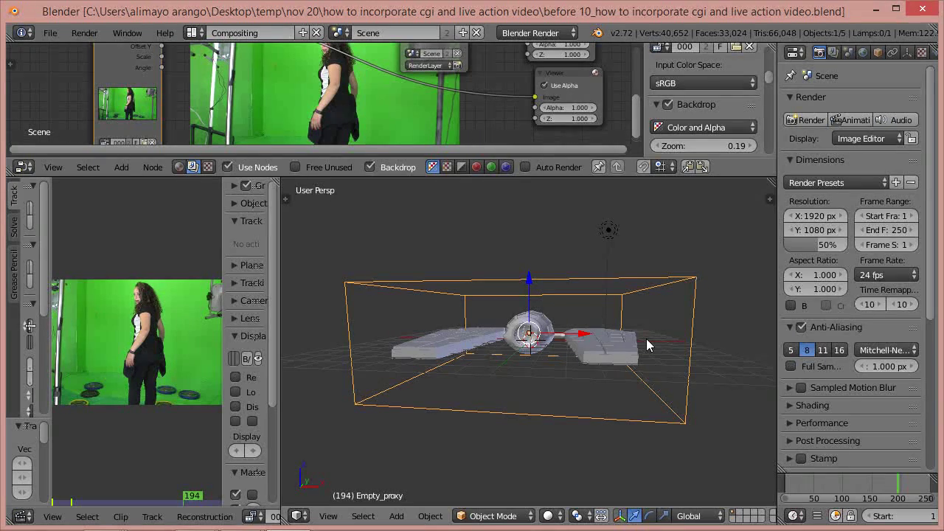
pyautogui.press('KP_0')
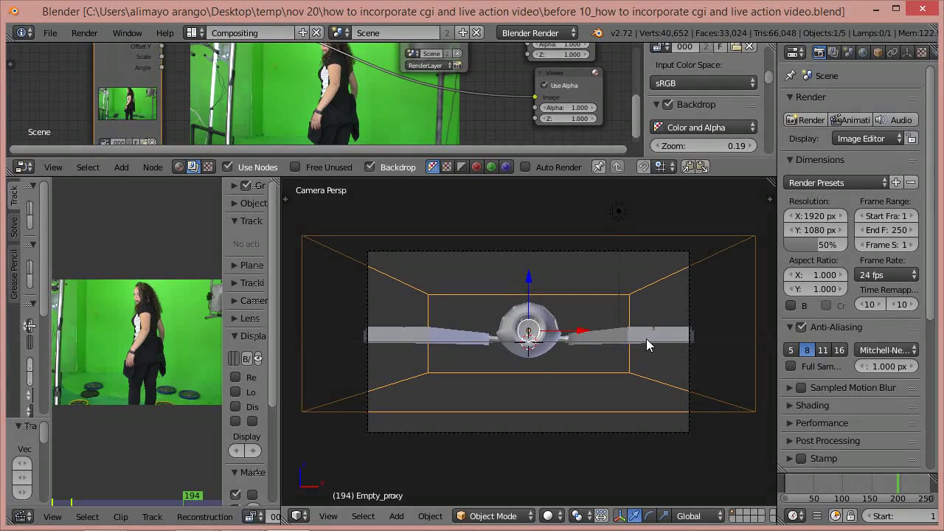
# Step: Enable Background Images in the 3D viewport and add an empty background image slot
pyautogui.press('n')
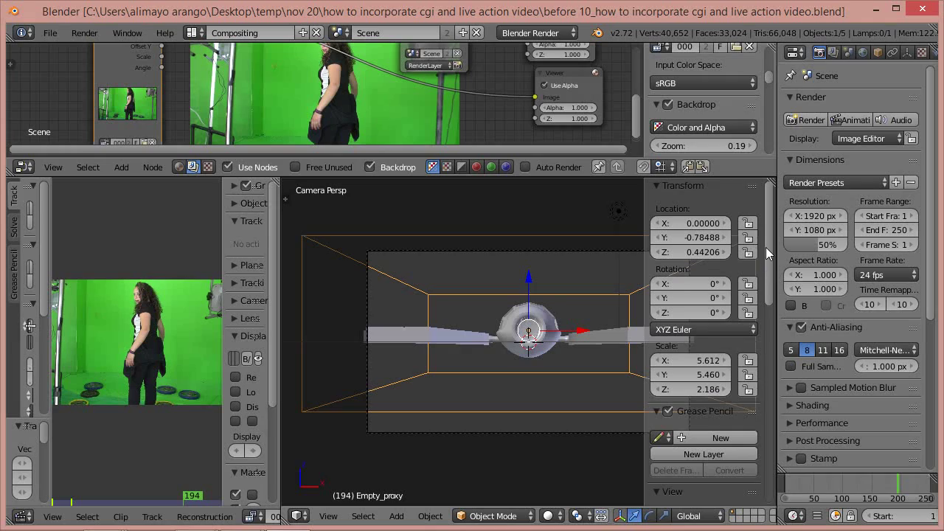
pyautogui.moveTo(768, 223)
pyautogui.mouseDown()
pyautogui.moveTo(765, 321)
pyautogui.moveTo(783, 410)
pyautogui.mouseUp()
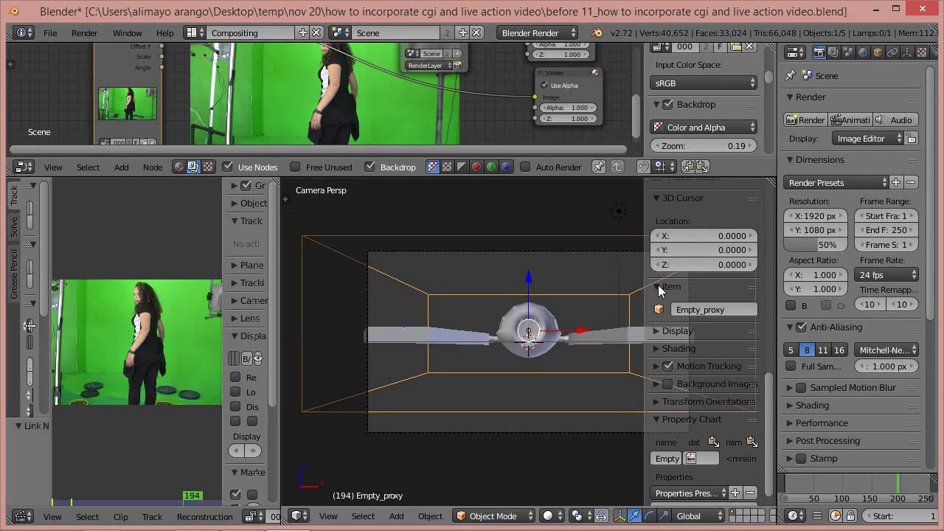
pyautogui.click(668, 385)
pyautogui.click(656, 385)
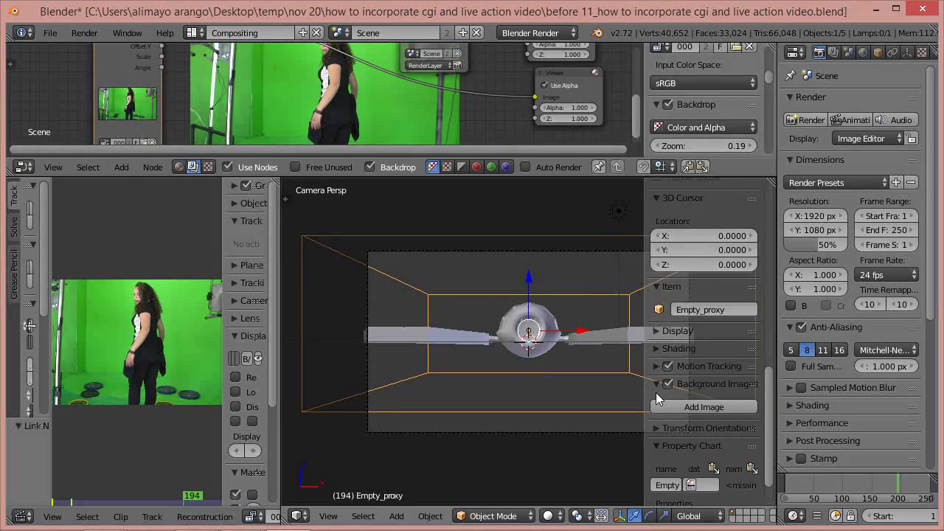
pyautogui.click(678, 410)
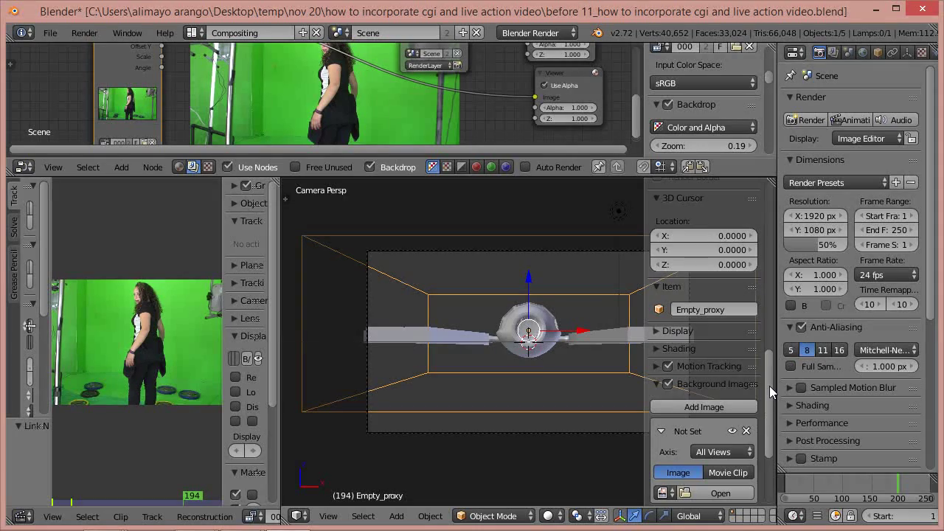
pyautogui.scroll(-3, 770, 391)
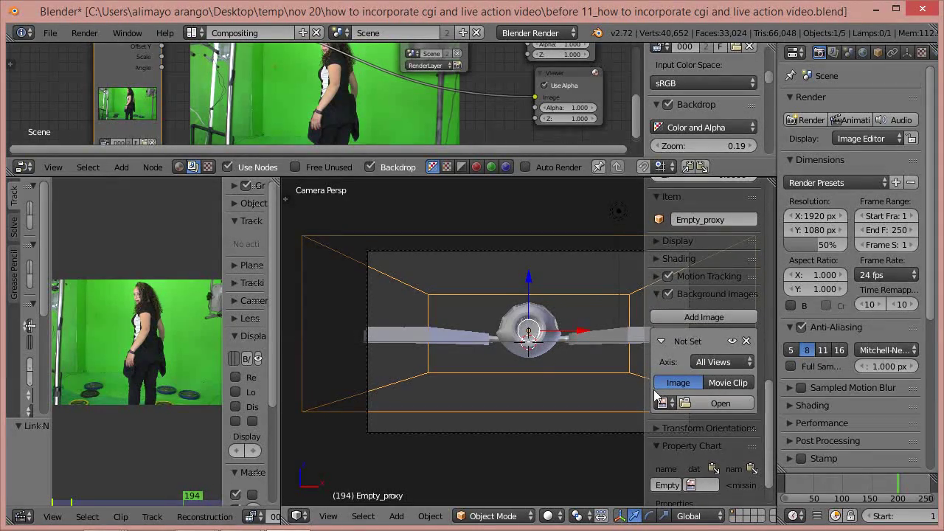
# Step: Load 00009.MTS from Desktop\desktop misc\how to mix live action video and cgi as the viewport's background image
pyautogui.click(715, 404)
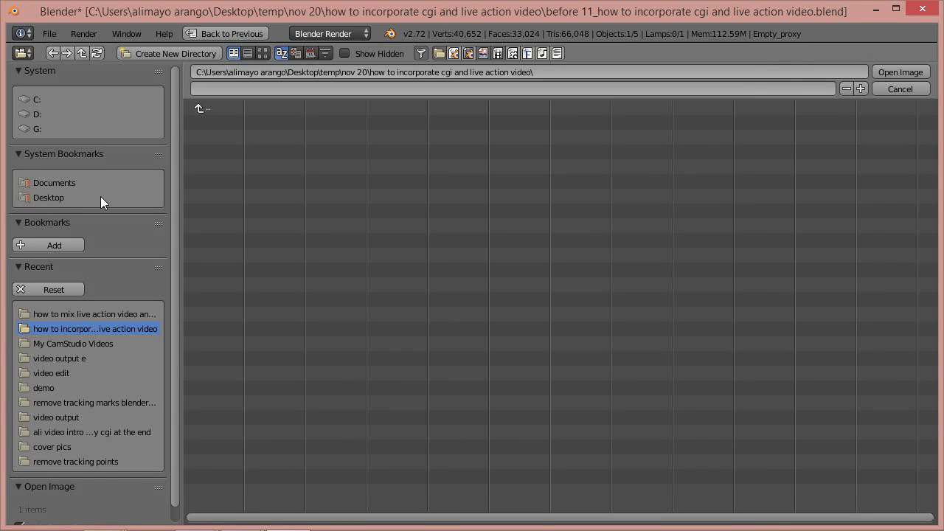
pyautogui.click(59, 195)
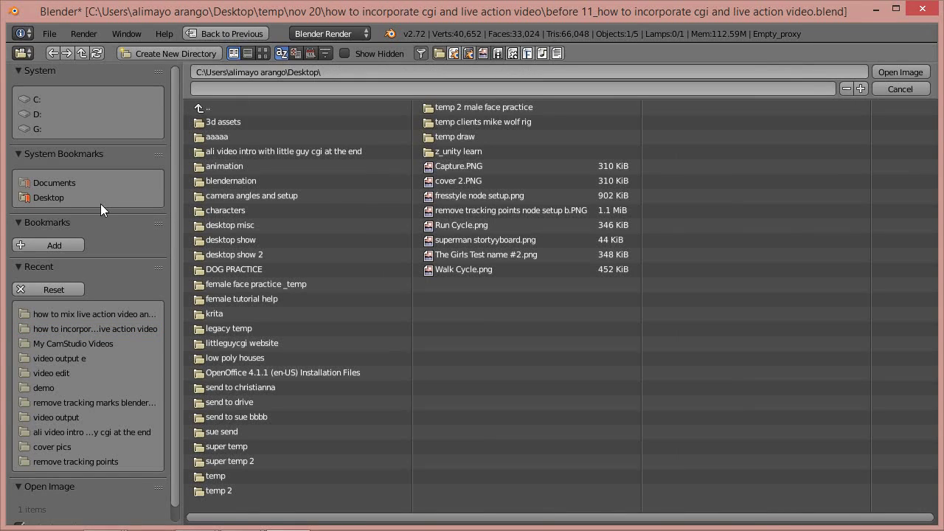
pyautogui.doubleClick(231, 219)
pyautogui.doubleClick(259, 140)
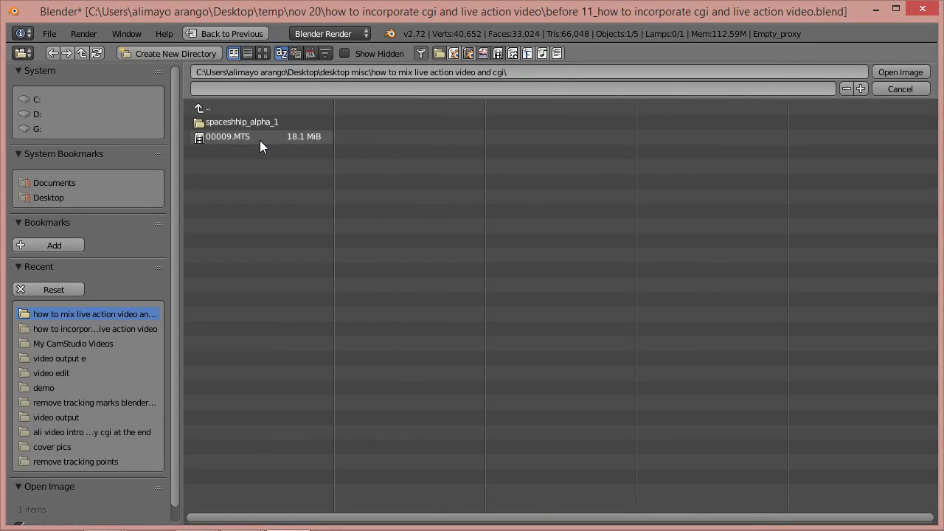
pyautogui.click(263, 53)
pyautogui.click(391, 158)
pyautogui.click(900, 72)
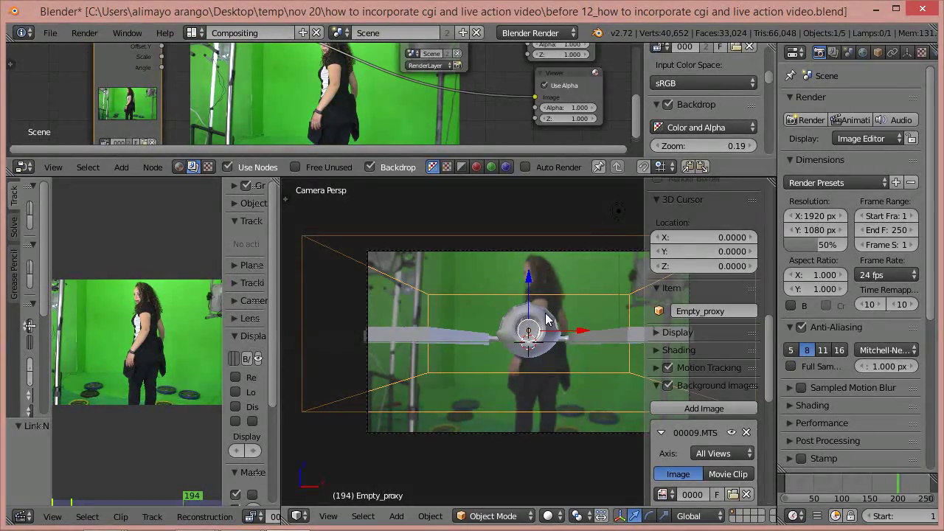
# Step: Set the background clip's opacity to 1.000 and narrow the properties region to uncover more of the camera view
pyautogui.moveTo(769, 337); pyautogui.dragTo(763, 419)
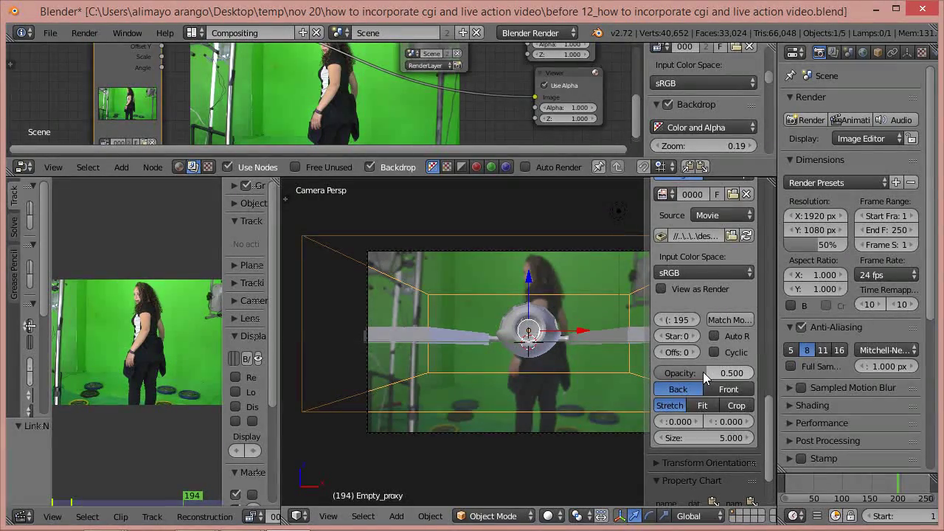
pyautogui.moveTo(703, 373); pyautogui.dragTo(759, 378)
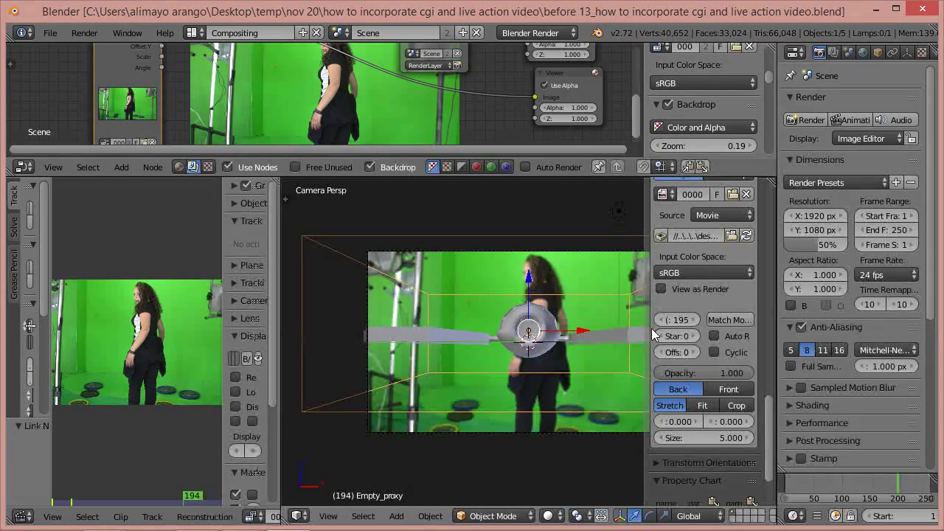
pyautogui.moveTo(643, 332); pyautogui.dragTo(684, 333)
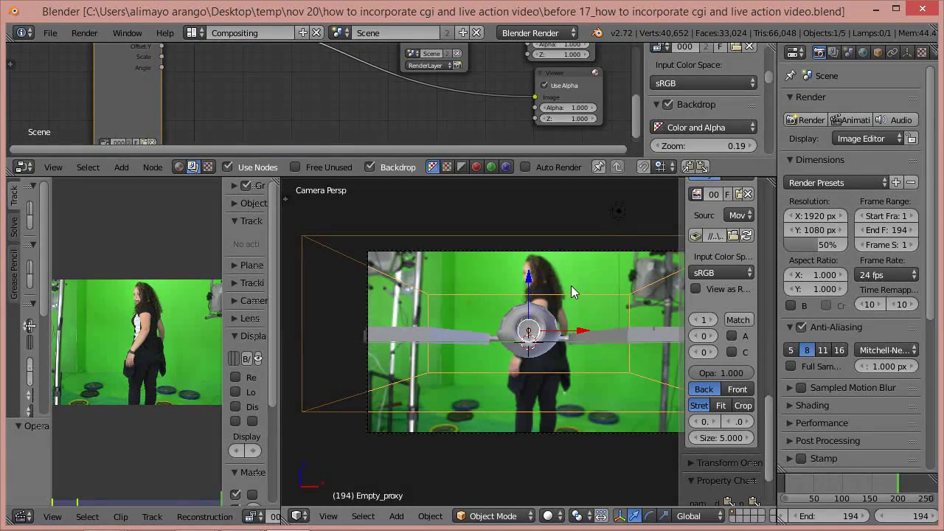
# Step: Scrub through the footage in the timeline and settle on frame 144
pyautogui.click(858, 485)
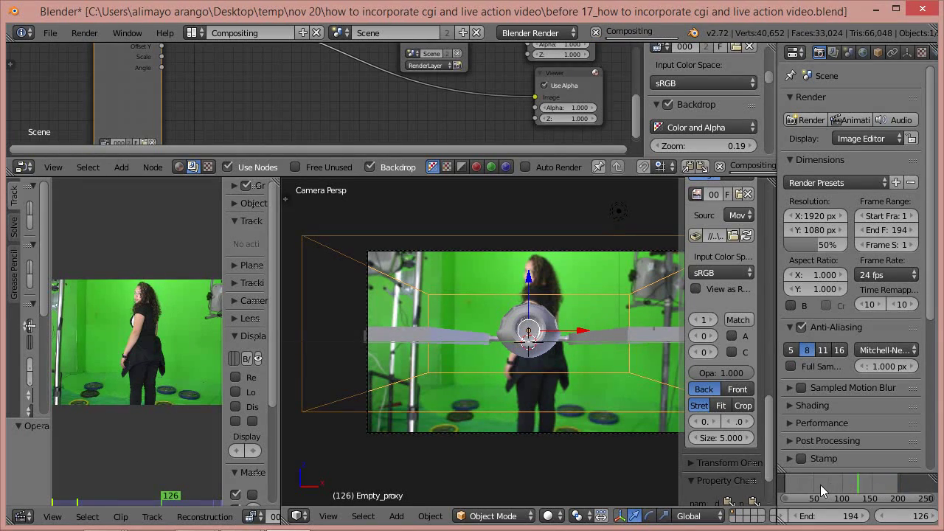
pyautogui.moveTo(824, 484); pyautogui.dragTo(868, 484)
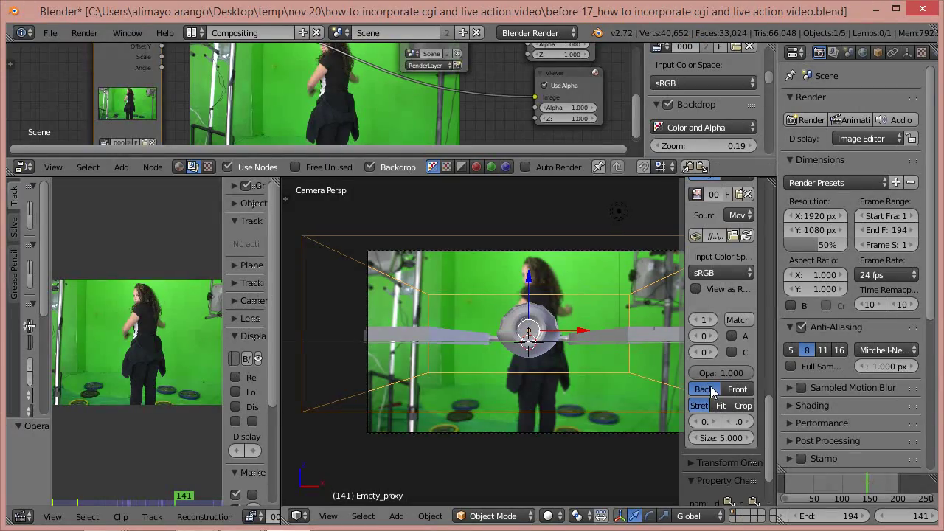
pyautogui.click(850, 486)
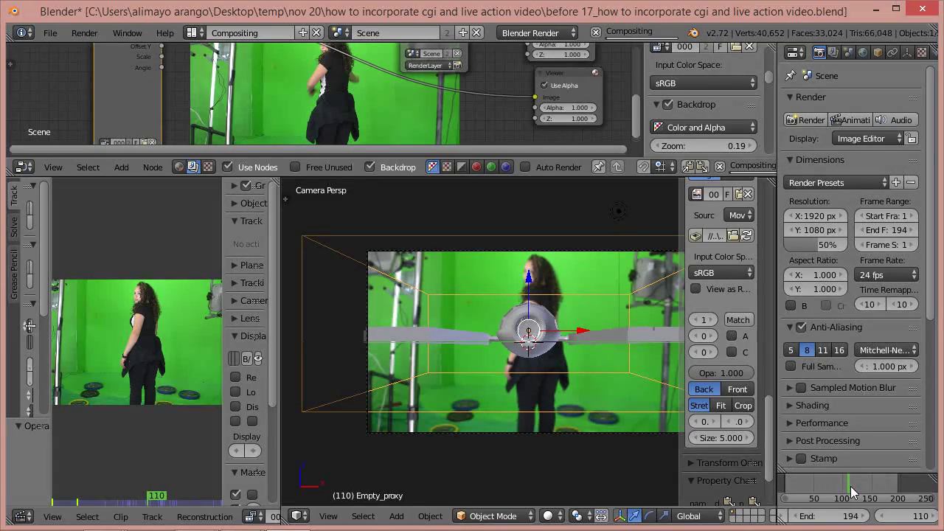
pyautogui.moveTo(860, 485); pyautogui.dragTo(869, 481)
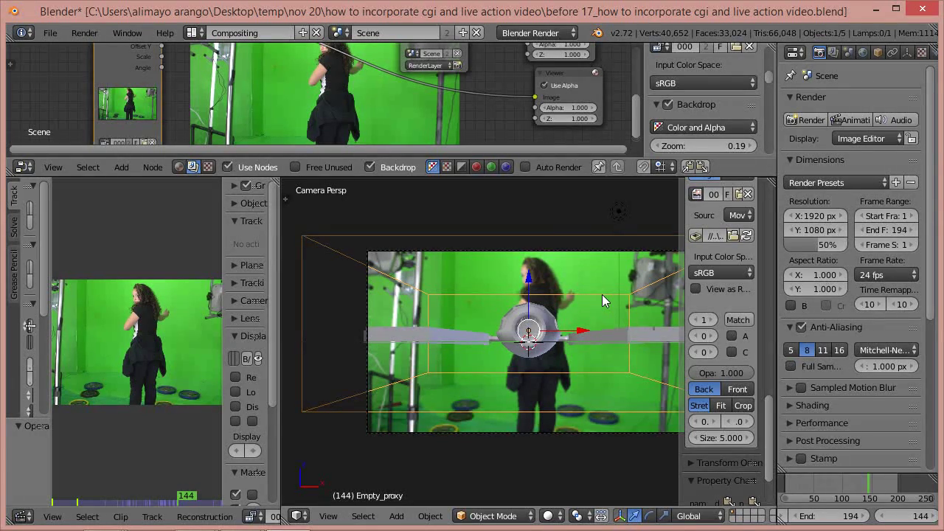
# Step: Rotate the spaceship with trackball rotation so it sits at an angle to the camera, and shift it slightly along the X axis
pyautogui.press('r')
pyautogui.press('r')
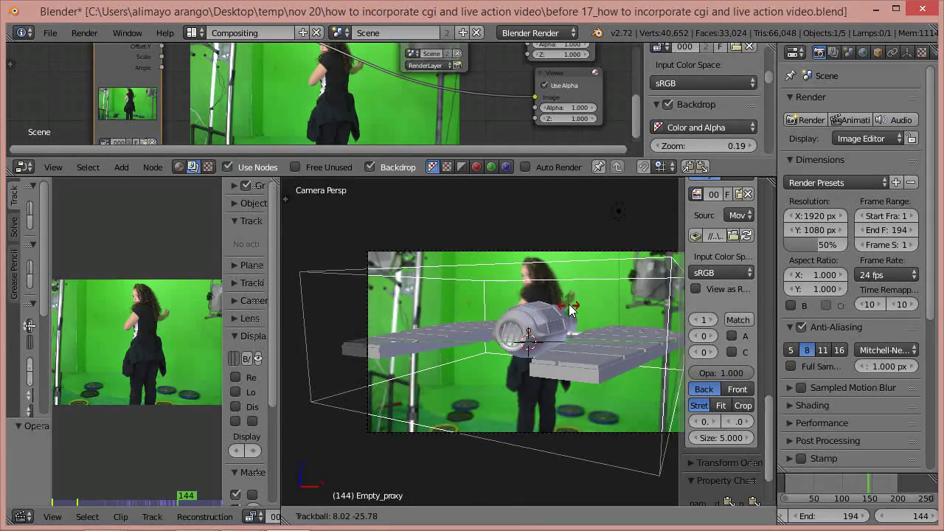
pyautogui.click(575, 324)
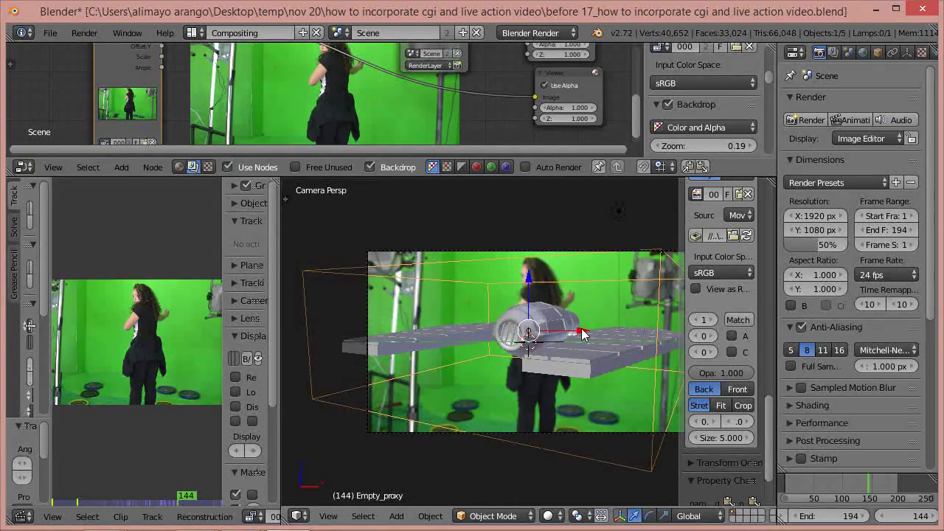
pyautogui.moveTo(579, 329); pyautogui.dragTo(598, 330)
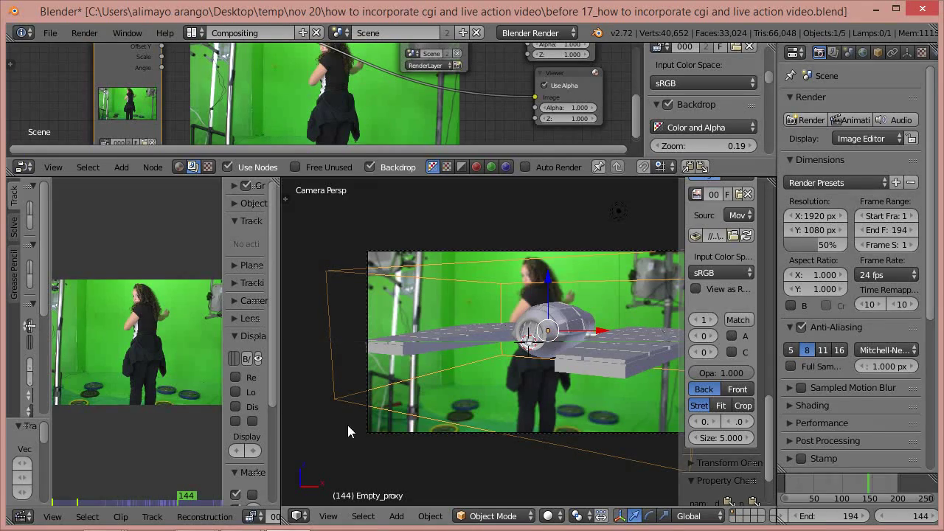
# Step: Change the Movie Clip Editor area to a 3D View and orbit it to show the spaceship from a low side angle
pyautogui.click(27, 517)
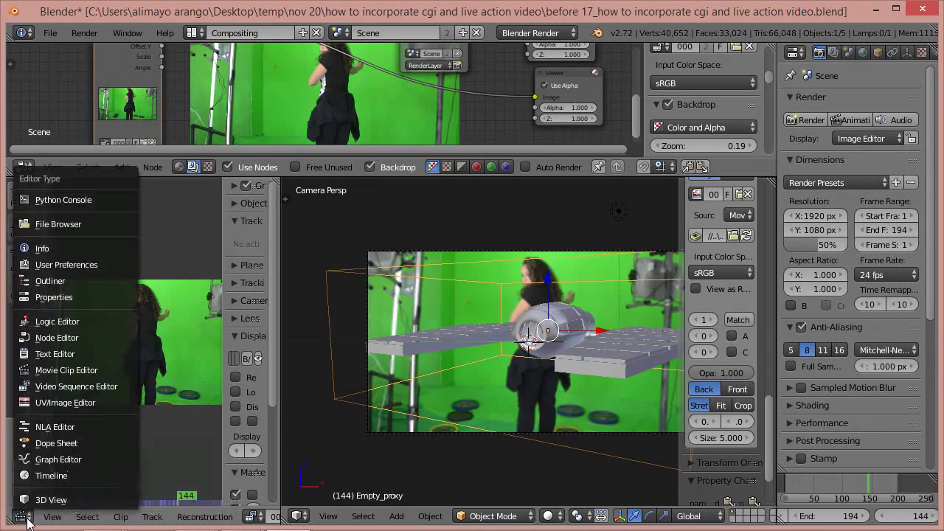
pyautogui.click(38, 515)
pyautogui.scroll(-4, 165, 374)
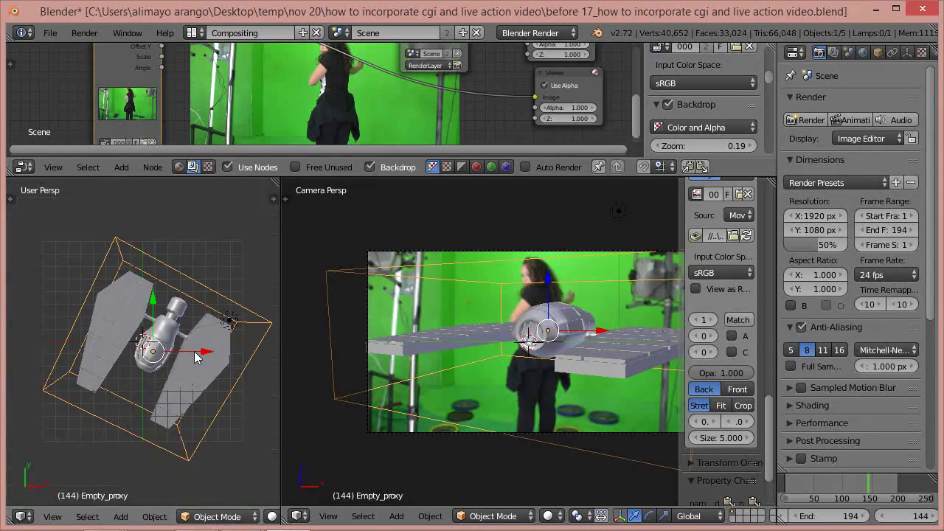
pyautogui.moveTo(164, 375); pyautogui.dragTo(187, 368, button='middle')
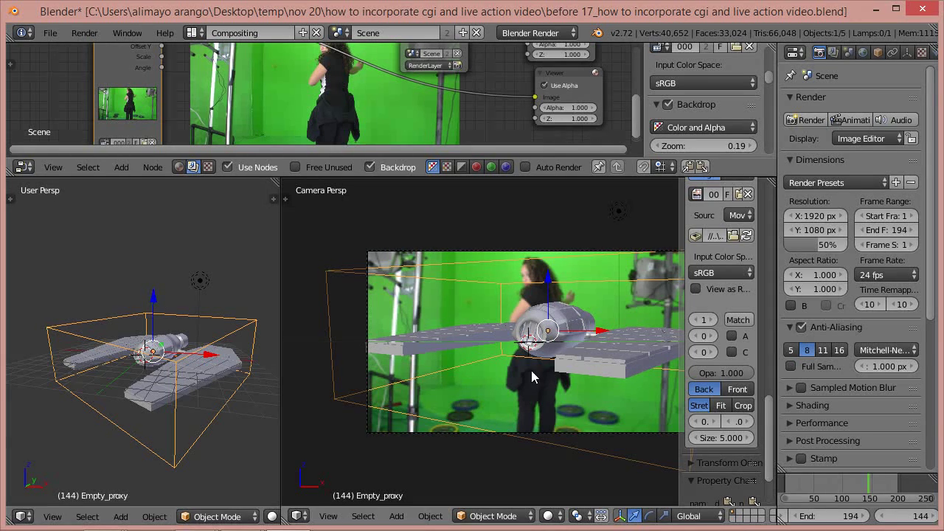
# Step: Position the spaceship around the woman by moving it about 0.29 along X, lowering it along Z and pushing it back along Y
pyautogui.press('g')
pyautogui.press('x')
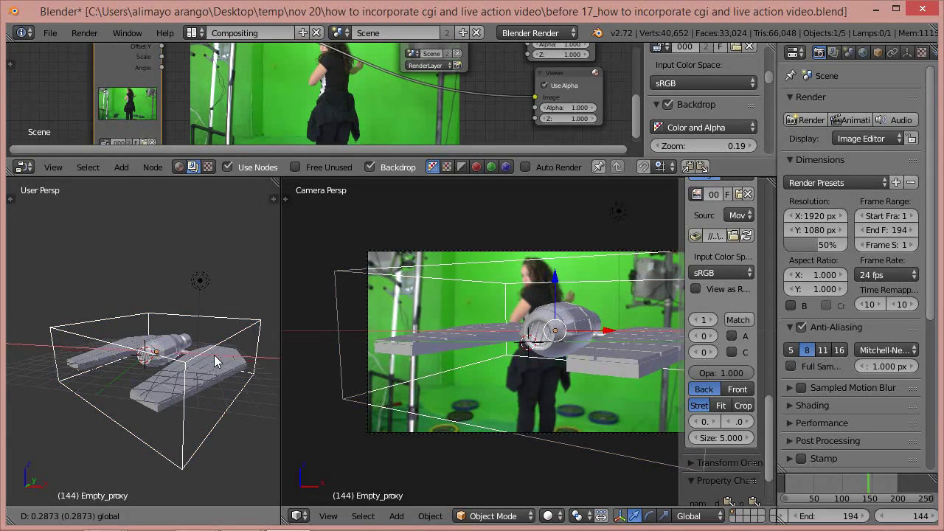
pyautogui.click(216, 361)
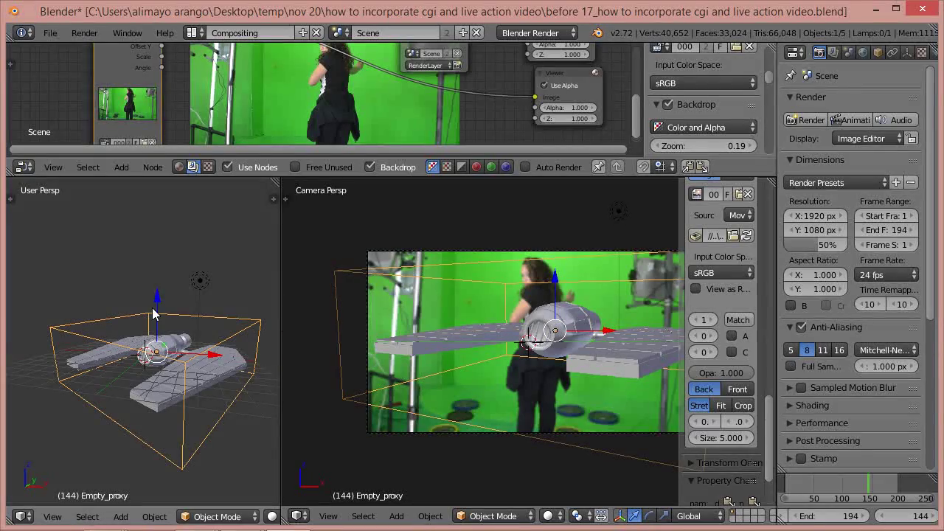
pyautogui.moveTo(156, 307); pyautogui.dragTo(154, 309)
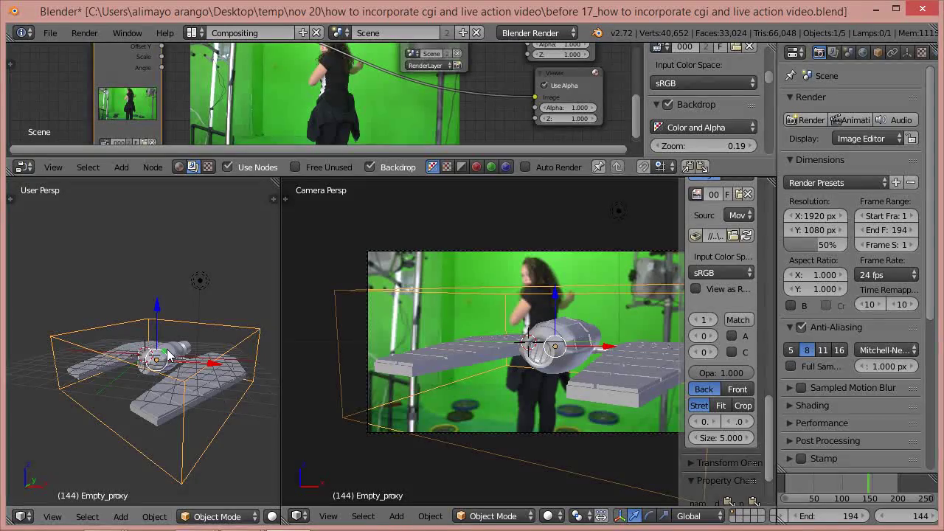
pyautogui.moveTo(196, 371); pyautogui.dragTo(159, 381, button='middle')
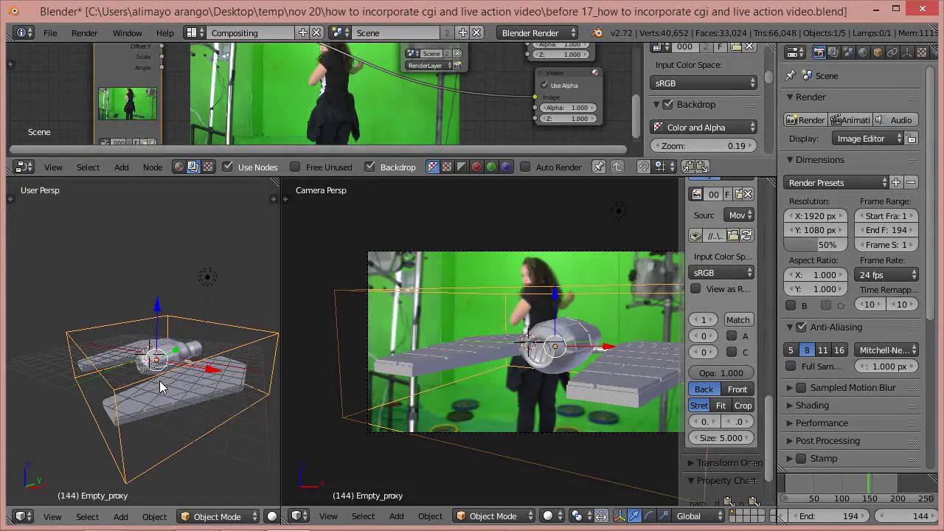
pyautogui.moveTo(179, 349); pyautogui.dragTo(188, 354)
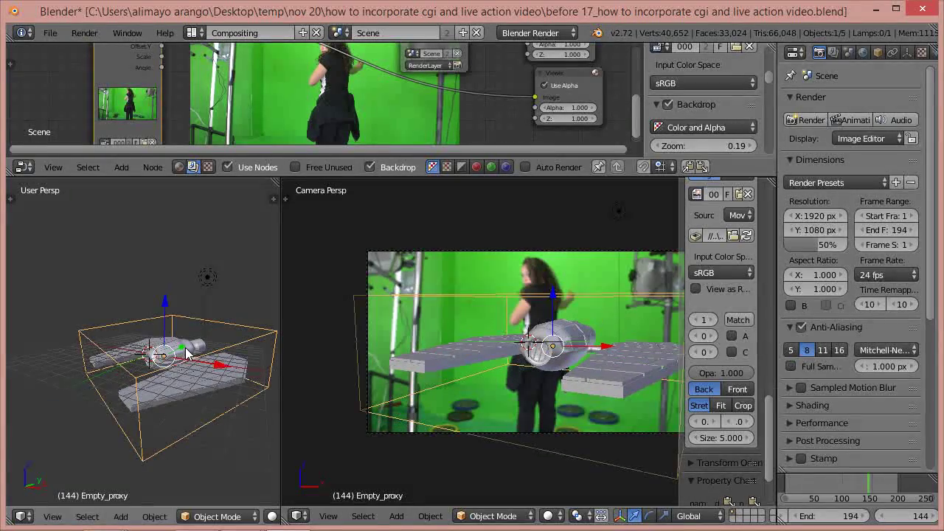
pyautogui.press('g')
pyautogui.click(217, 376)
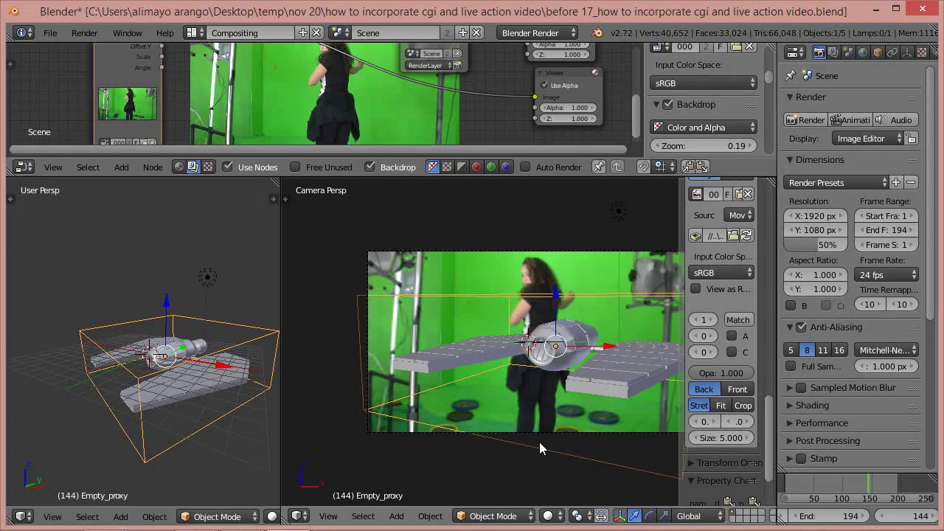
# Step: Go to frame 70 and insert a Location keyframe for the spaceship
pyautogui.scroll(-1, 538, 443)
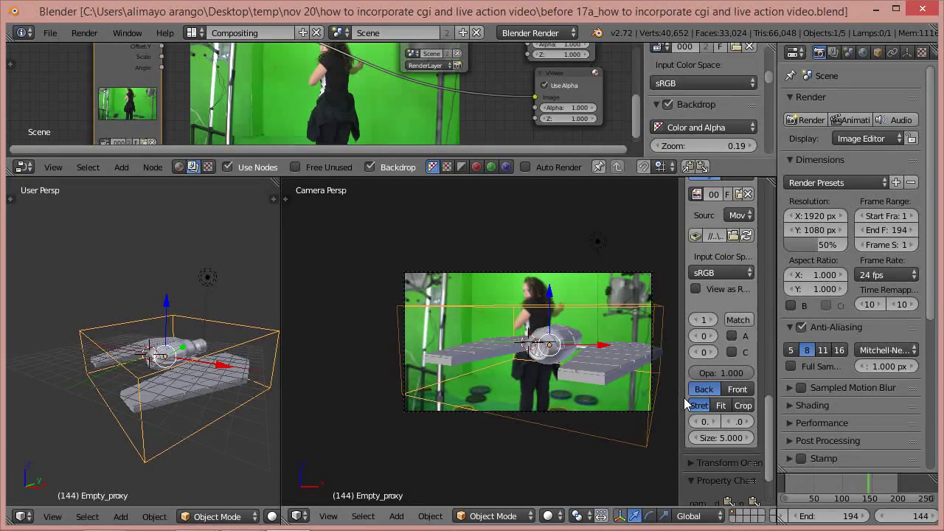
pyautogui.click(863, 483)
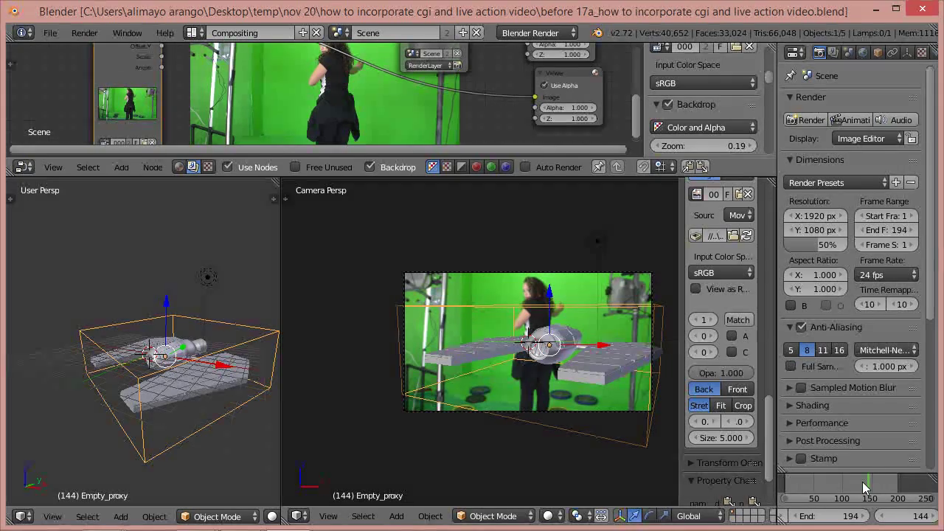
pyautogui.moveTo(832, 487); pyautogui.dragTo(784, 496)
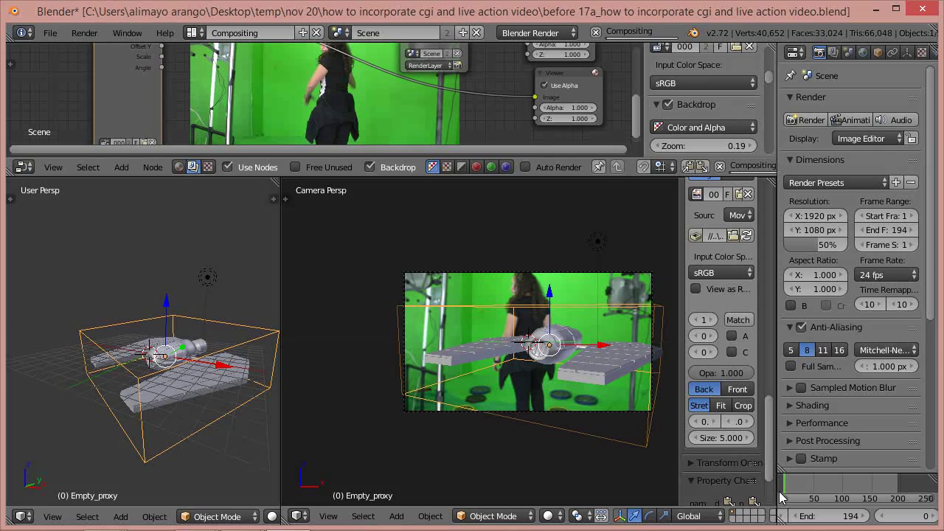
pyautogui.click(794, 490)
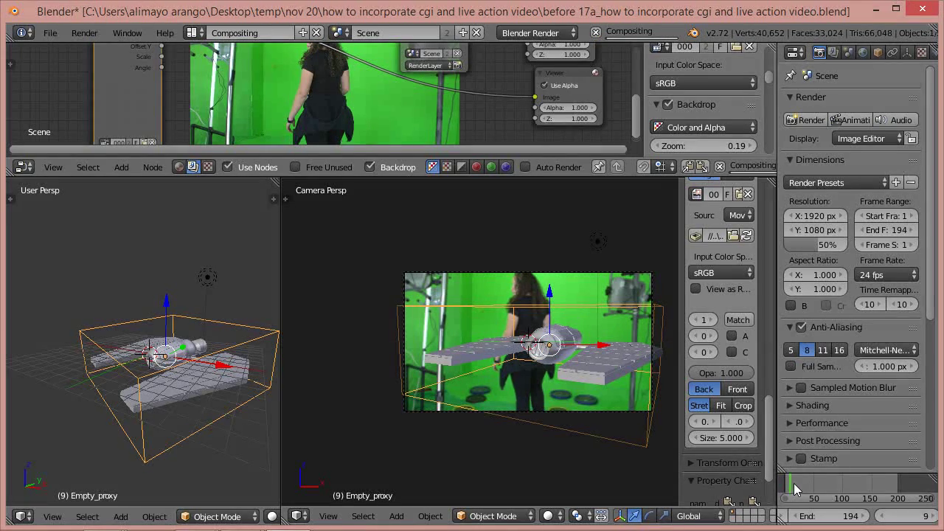
pyautogui.moveTo(803, 486); pyautogui.dragTo(826, 483)
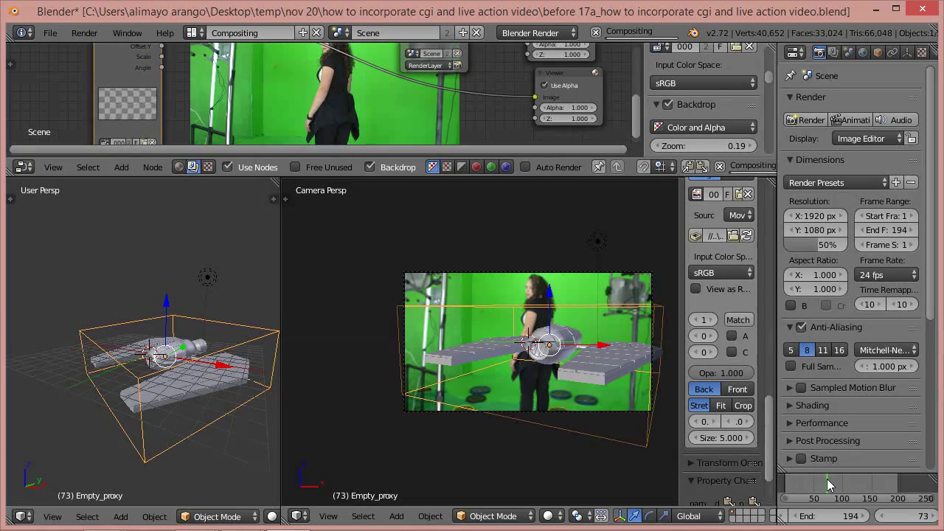
pyautogui.moveTo(826, 478); pyautogui.dragTo(826, 479)
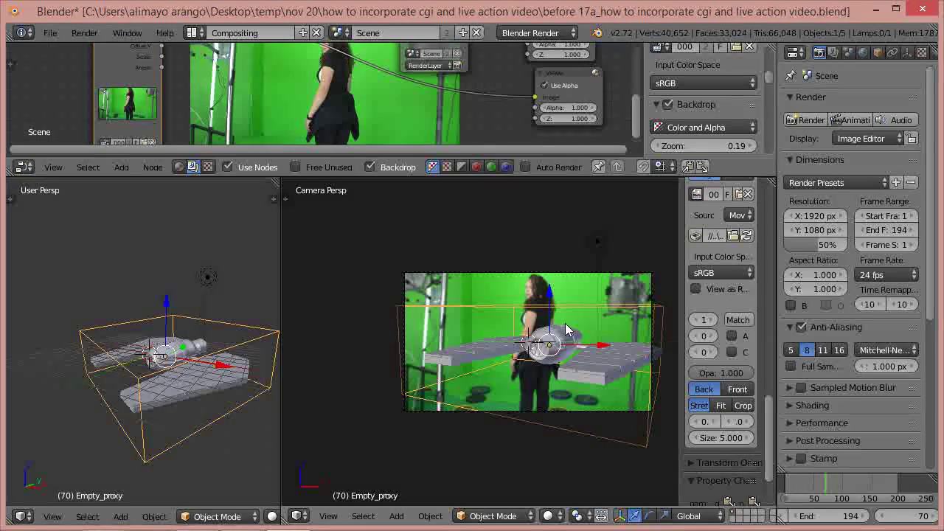
pyautogui.press('i')
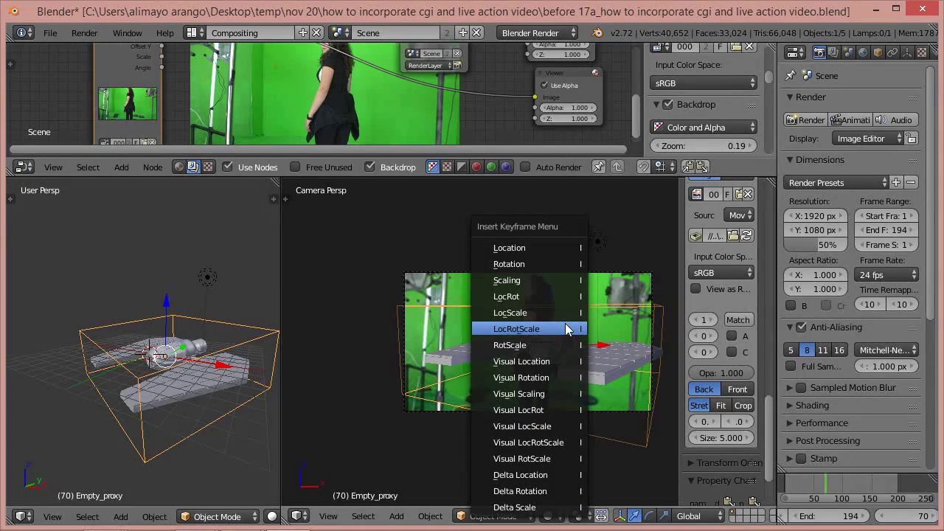
pyautogui.click(542, 248)
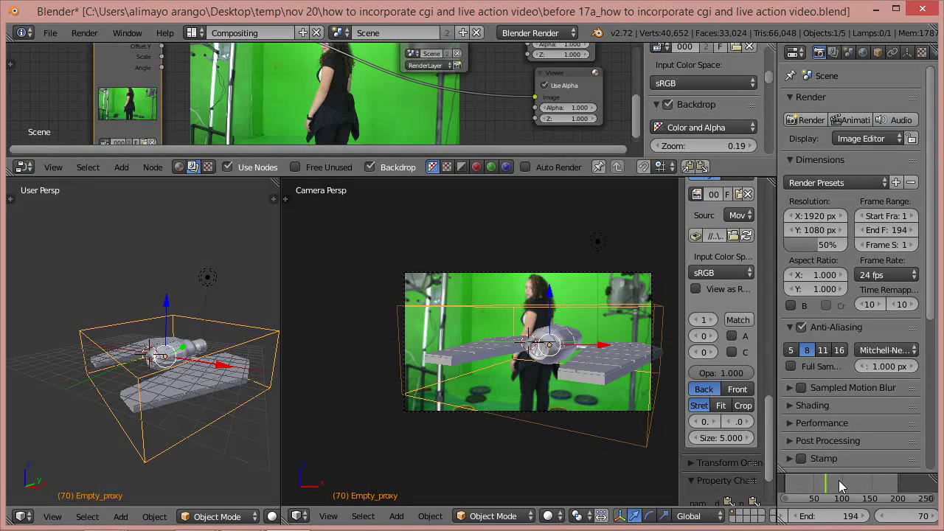
# Step: At frame 50, raise the spaceship along Z until it is above the camera view and insert a Location keyframe
pyautogui.press('Down')
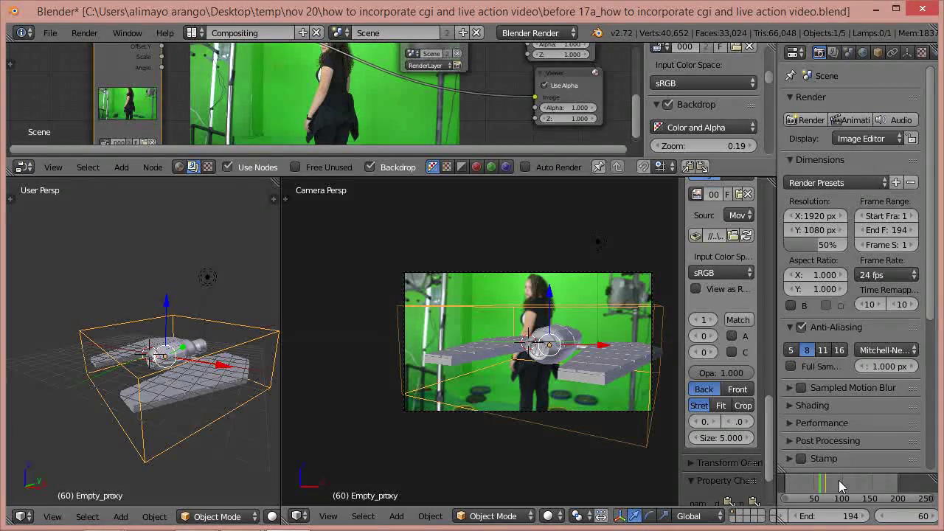
pyautogui.press('Down')
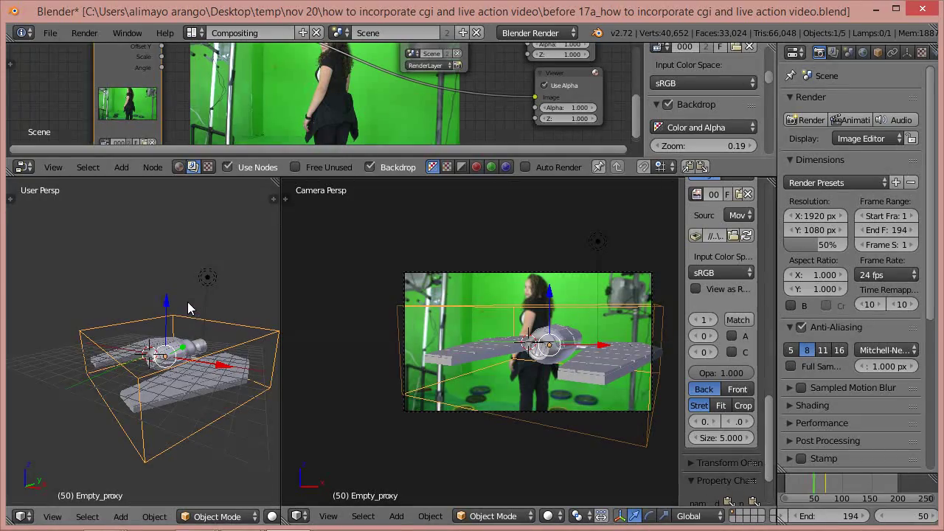
pyautogui.scroll(-3, 156, 290)
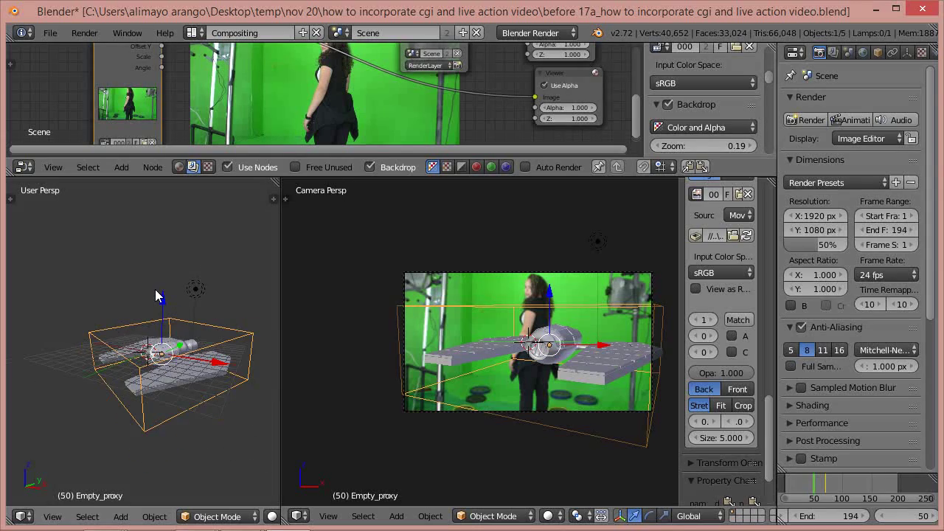
pyautogui.press('g')
pyautogui.press('z')
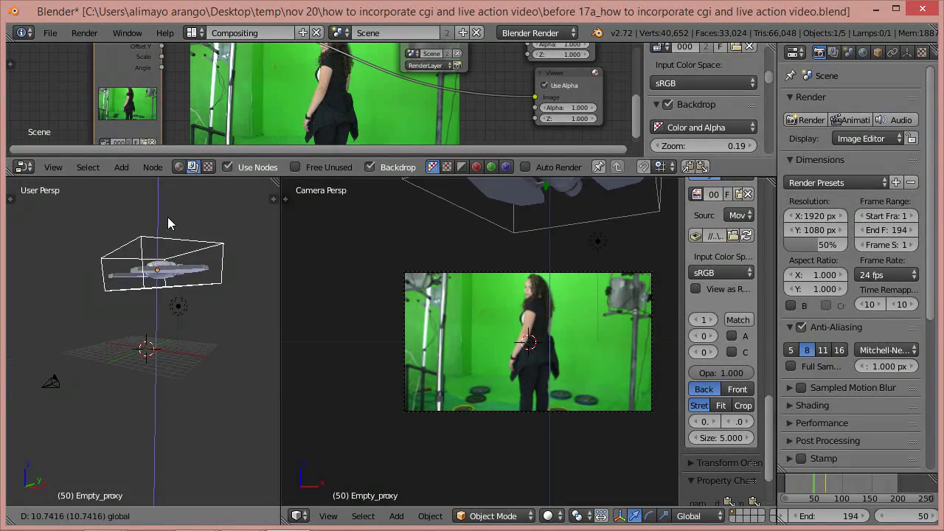
pyautogui.click(179, 244)
pyautogui.scroll(-2, 179, 255)
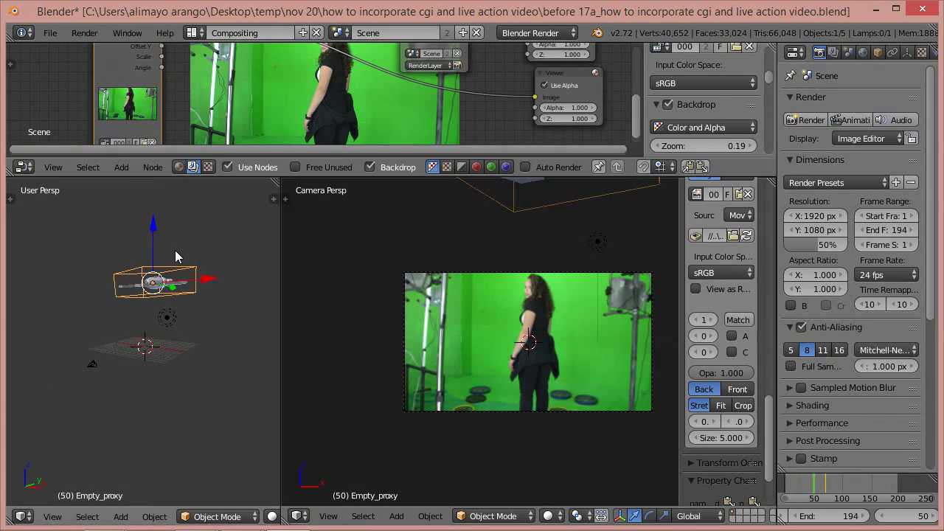
pyautogui.moveTo(157, 233); pyautogui.dragTo(157, 218)
pyautogui.scroll(-1, 196, 240)
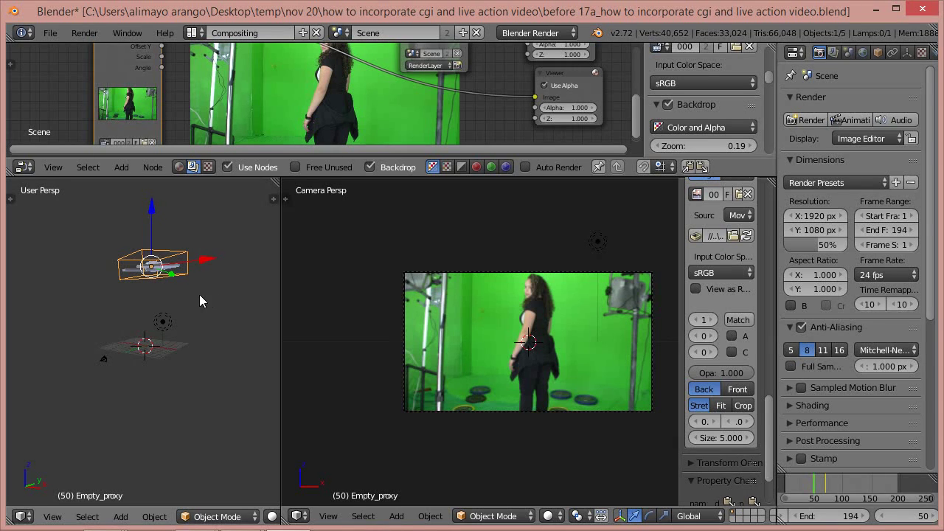
pyautogui.press('i')
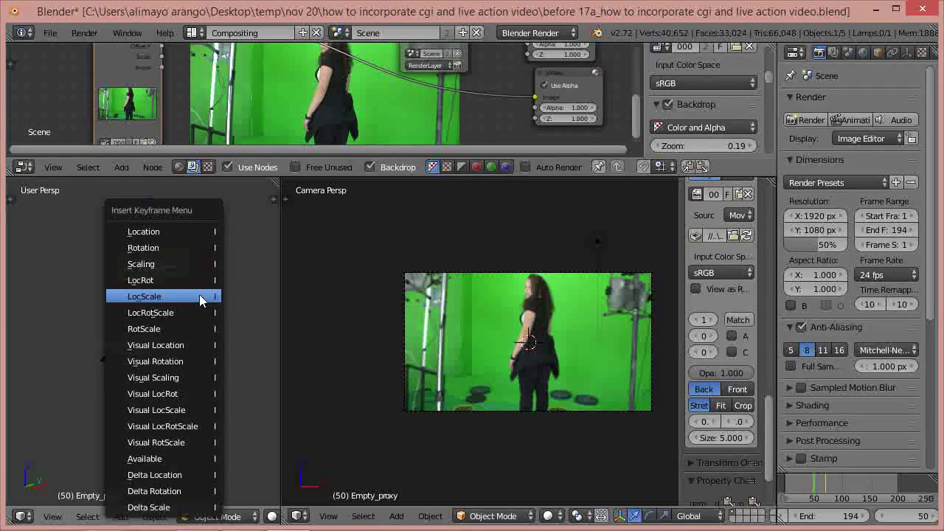
pyautogui.click(164, 233)
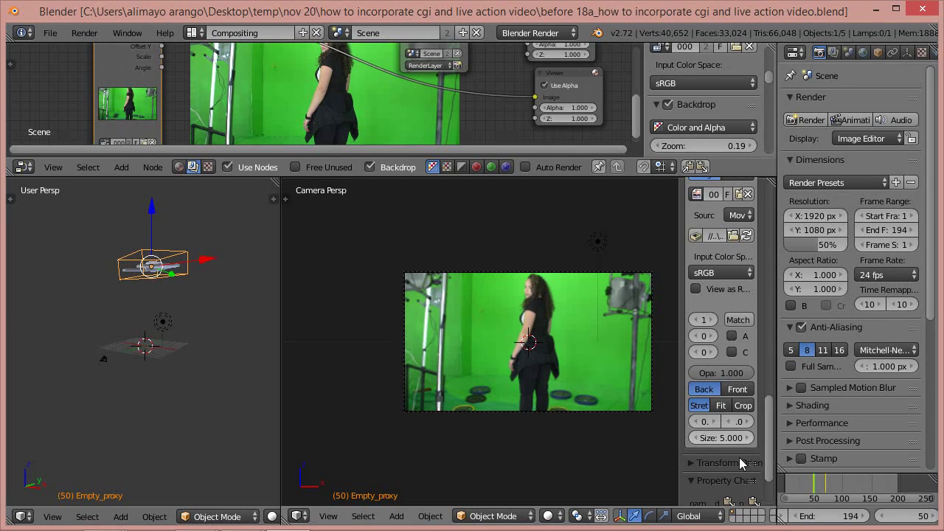
# Step: Play and scrub the animation from around frame 50 to frame 90 to review the spaceship's descent
pyautogui.click(815, 482)
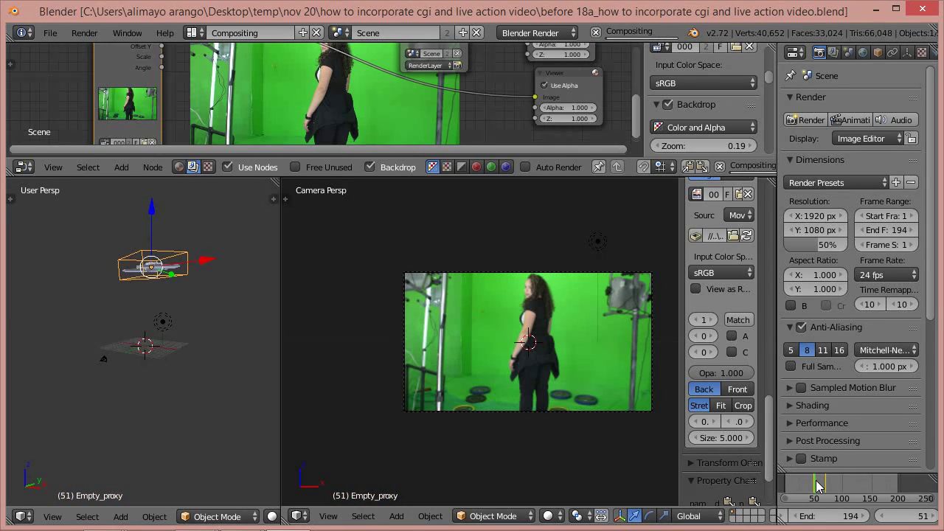
pyautogui.hotkey('alt', 'a')
pyautogui.moveTo(815, 483); pyautogui.dragTo(825, 486)
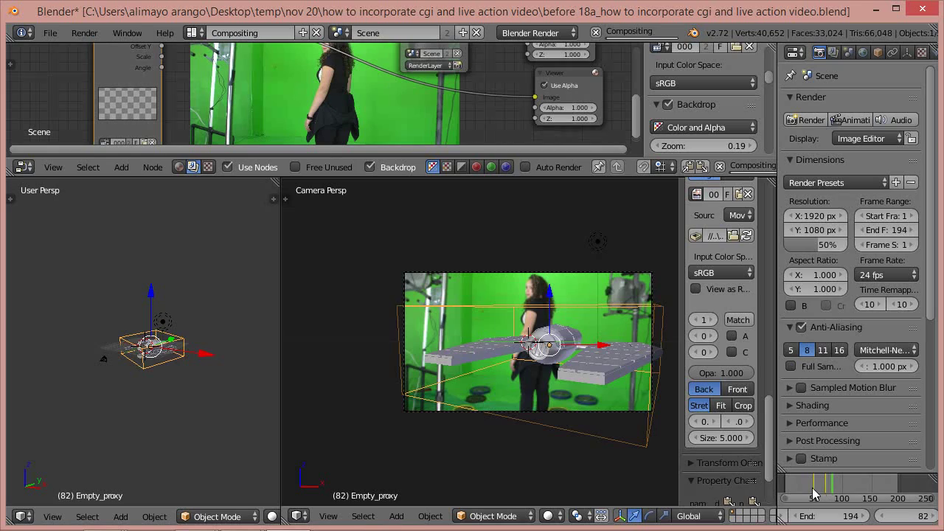
pyautogui.click(807, 495)
pyautogui.moveTo(815, 496); pyautogui.dragTo(840, 488)
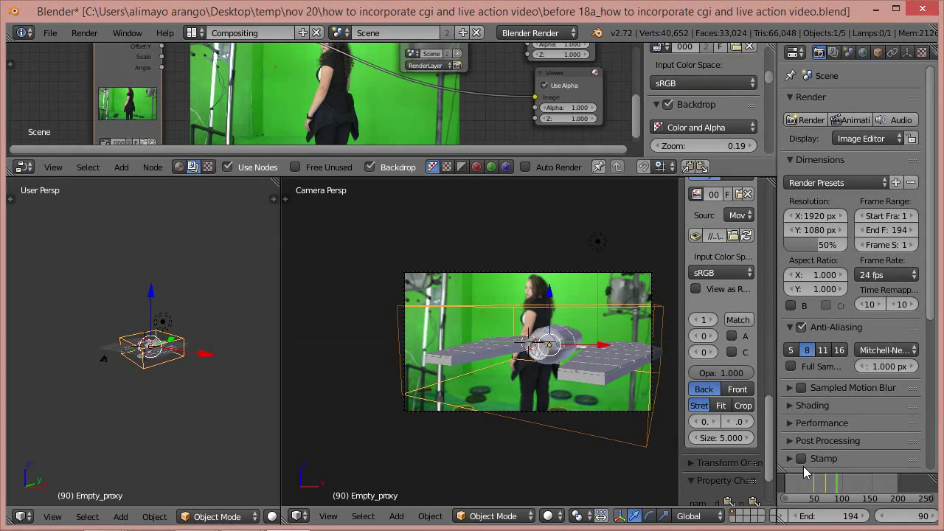
# Step: Scrub the animation between about frame 50 and frame 69 to review the spaceship's descent around the woman
pyautogui.click(815, 492)
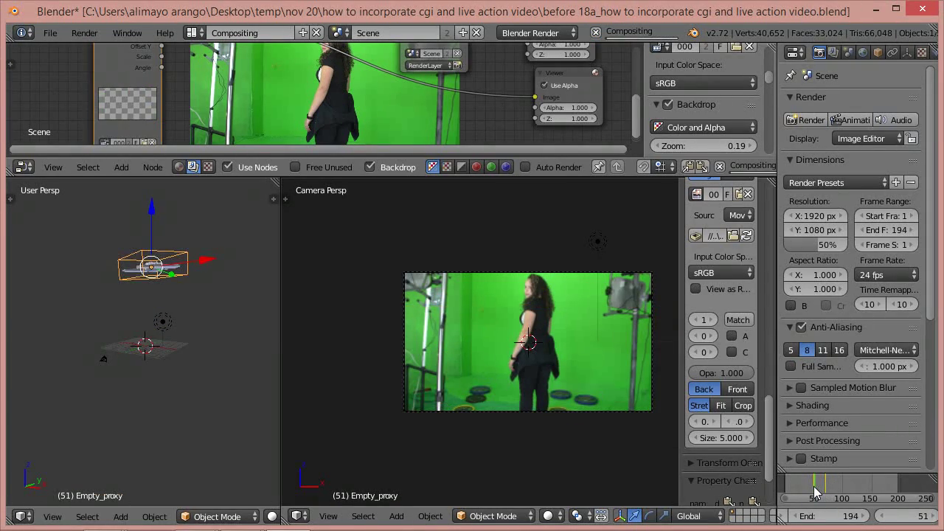
pyautogui.moveTo(815, 493); pyautogui.dragTo(827, 491)
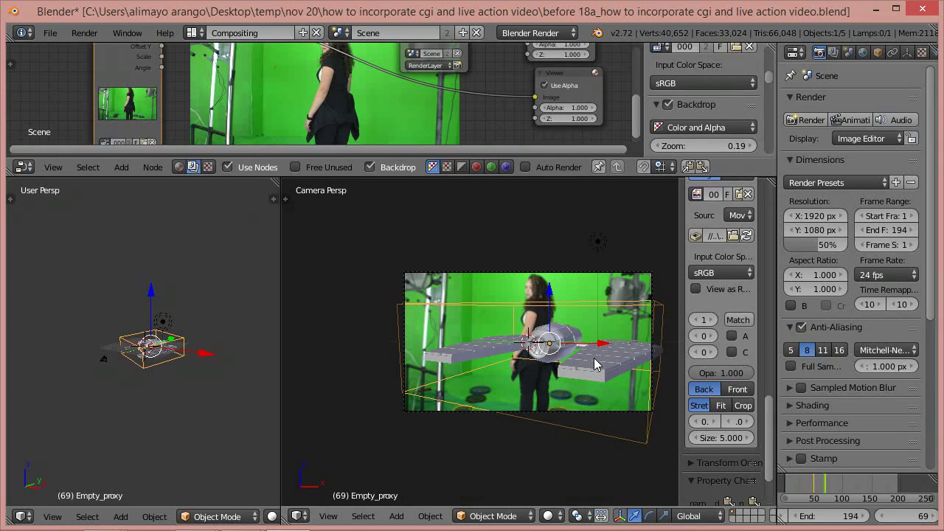
pyautogui.click(811, 492)
pyautogui.moveTo(813, 494); pyautogui.dragTo(828, 493)
# Step: Show the Dope Sheet in place of the user-perspective view, set the spaceship keyframes' interpolation to Back, and scrub frames 43 to 71
pyautogui.click(27, 518)
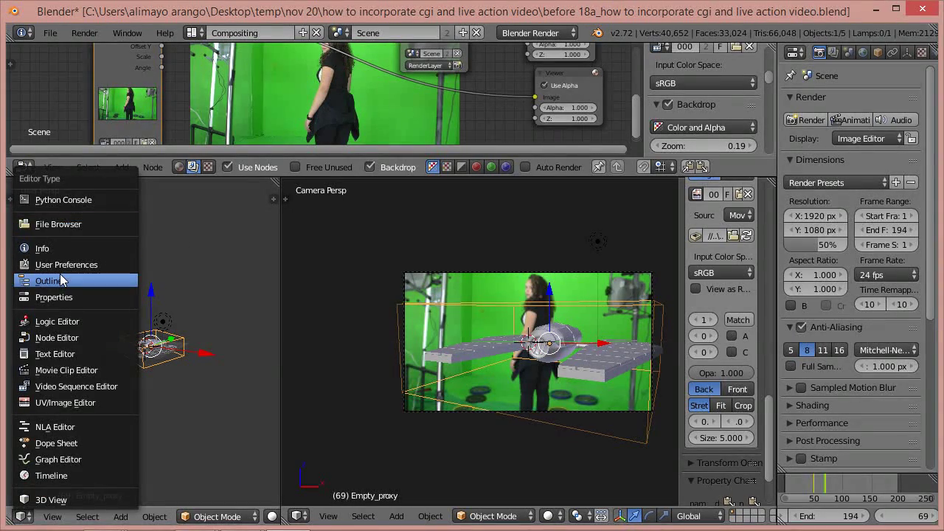
pyautogui.click(70, 445)
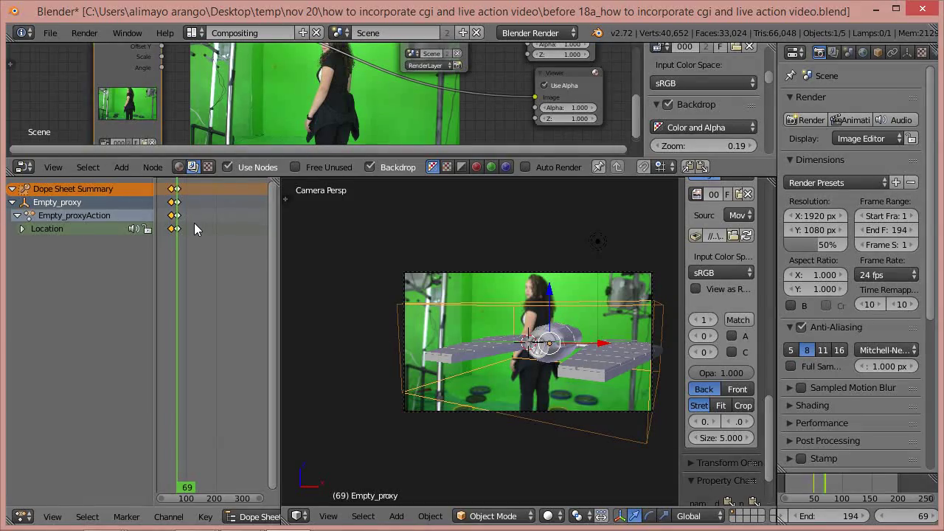
pyautogui.press('t')
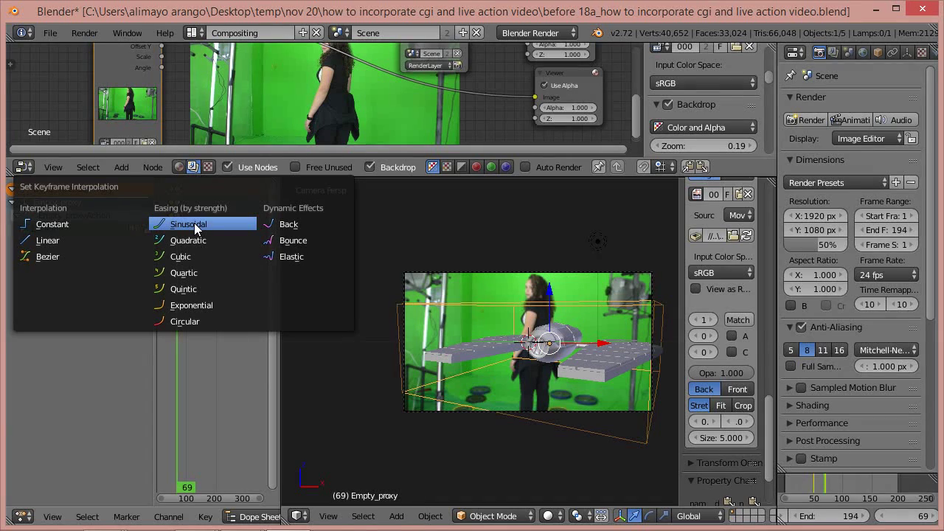
pyautogui.click(295, 229)
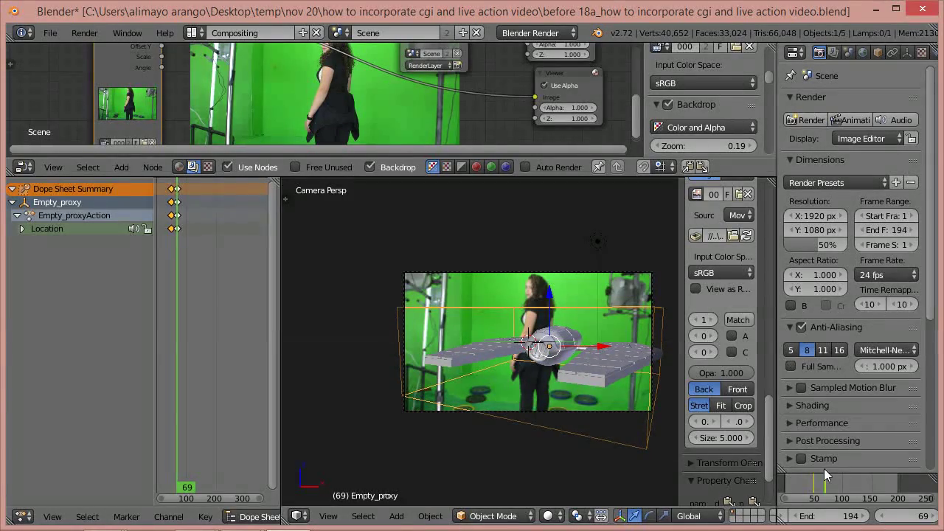
pyautogui.moveTo(822, 480); pyautogui.dragTo(810, 484)
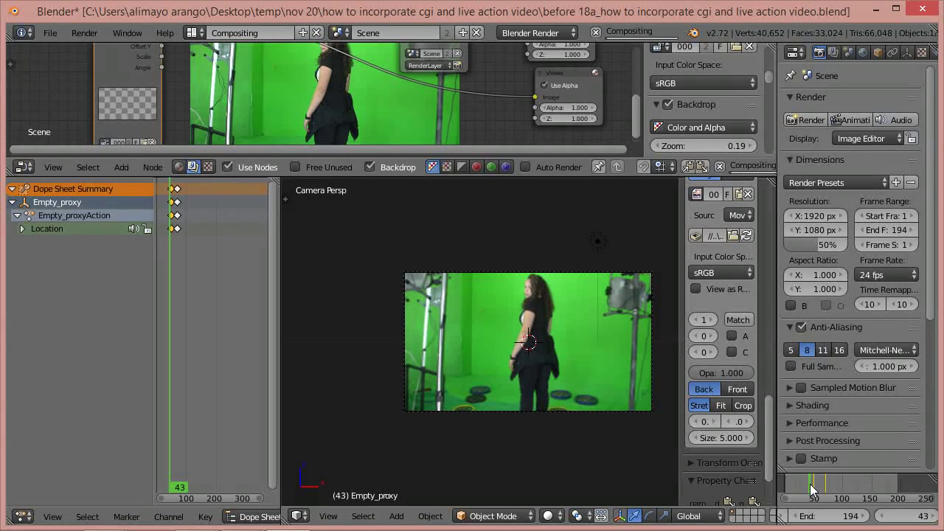
pyautogui.moveTo(809, 484); pyautogui.dragTo(826, 481)
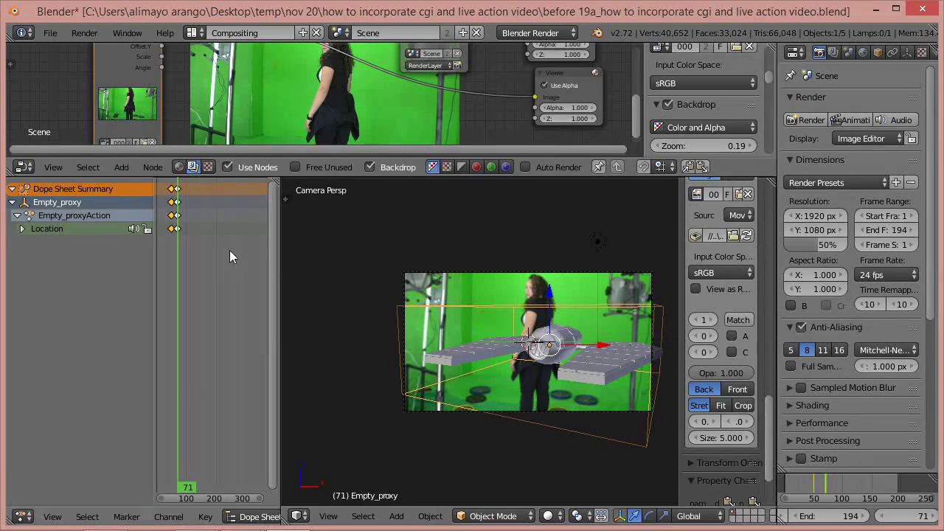
# Step: Change the Dope Sheet area to the Movie Clip Editor and set the render engine to Cycles Render
pyautogui.click(23, 517)
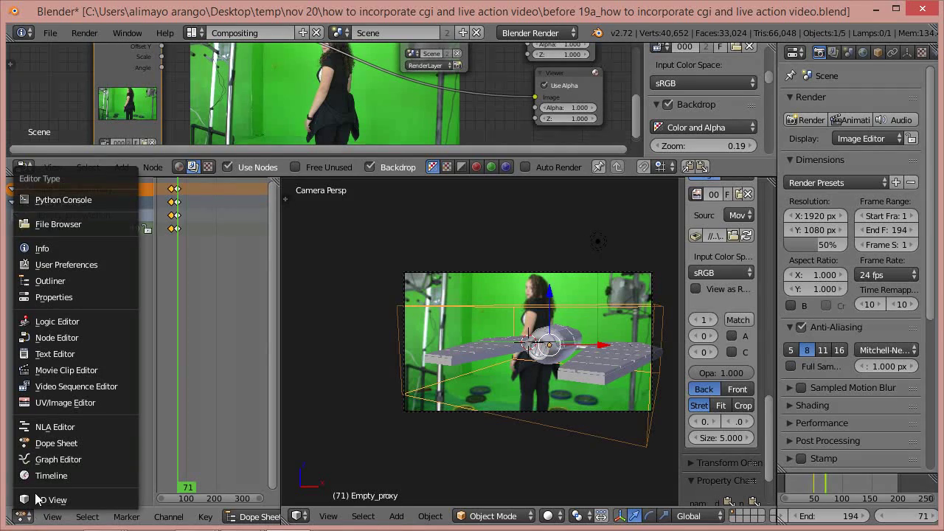
pyautogui.click(67, 368)
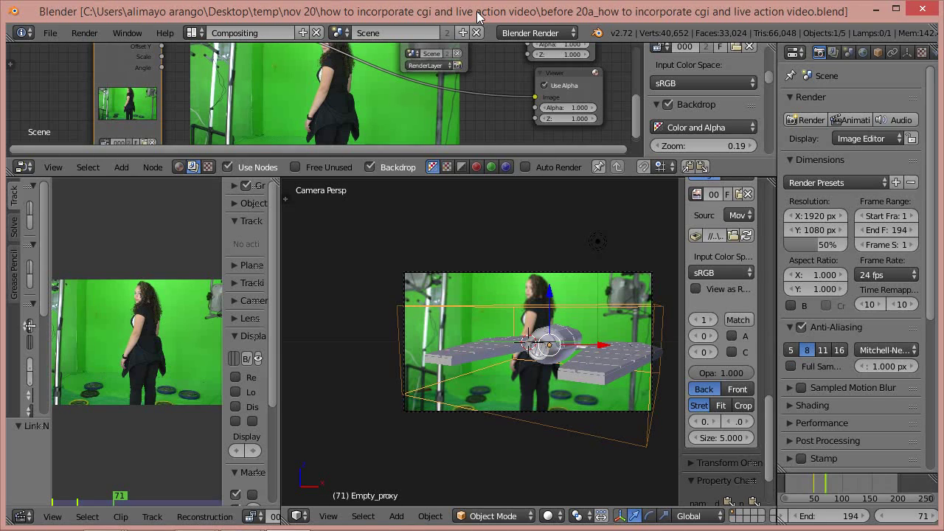
pyautogui.click(571, 34)
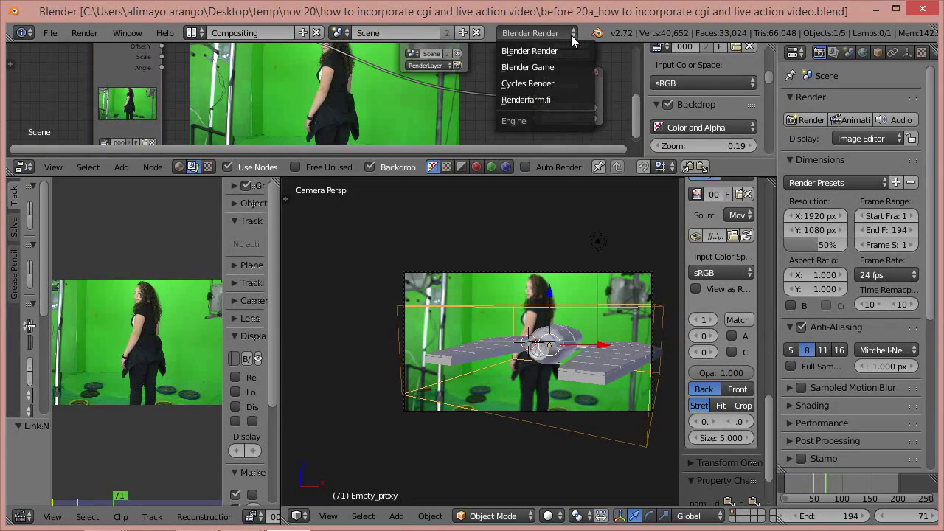
pyautogui.click(550, 82)
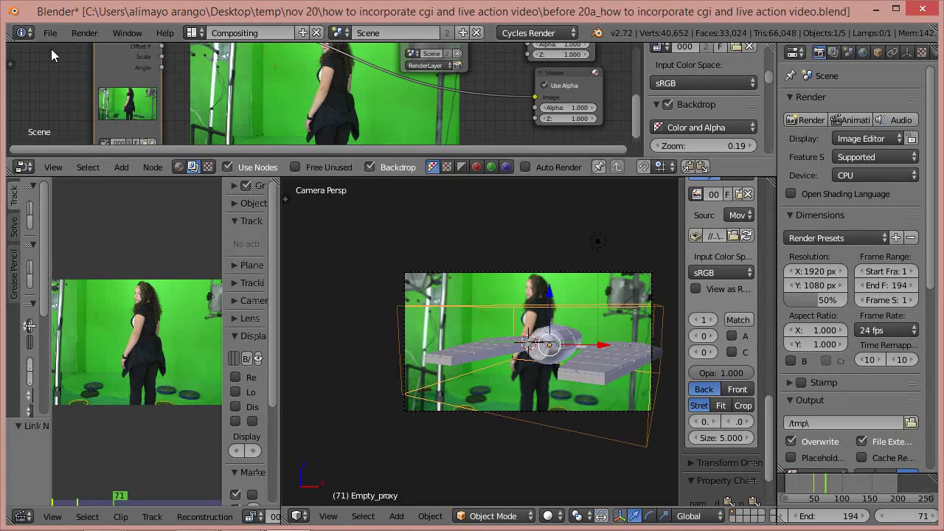
# Step: Switch from the Compositing layout to the Default layout and save the file as before 21a_how to incorporate cgi and live action video.blend
pyautogui.click(201, 34)
pyautogui.click(208, 101)
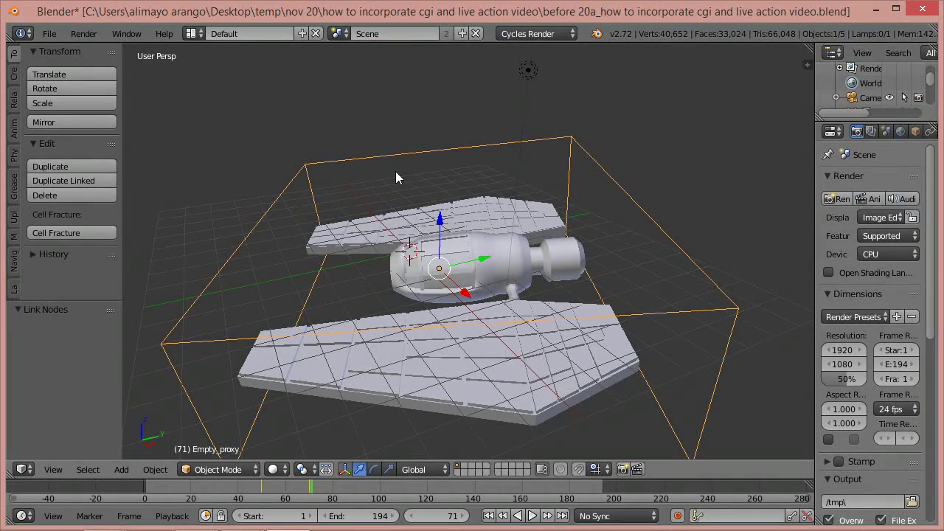
pyautogui.click(200, 38)
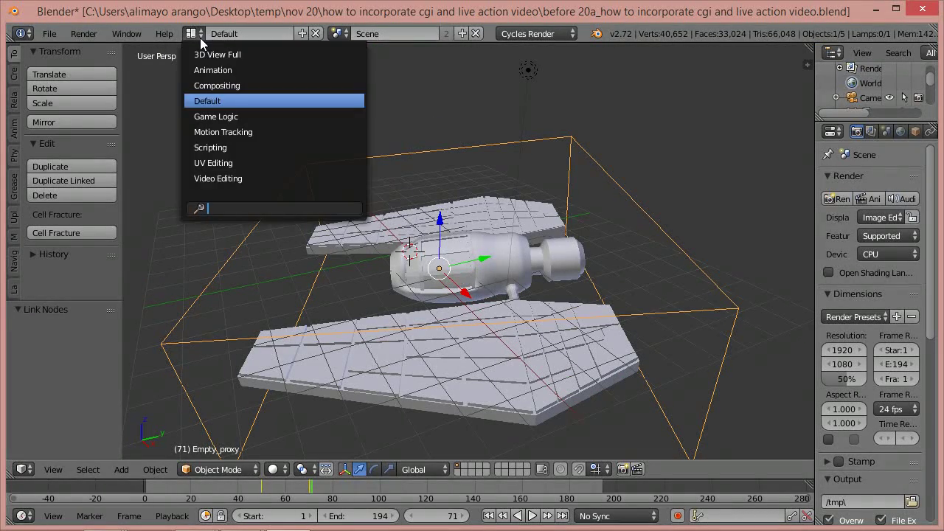
pyautogui.click(206, 86)
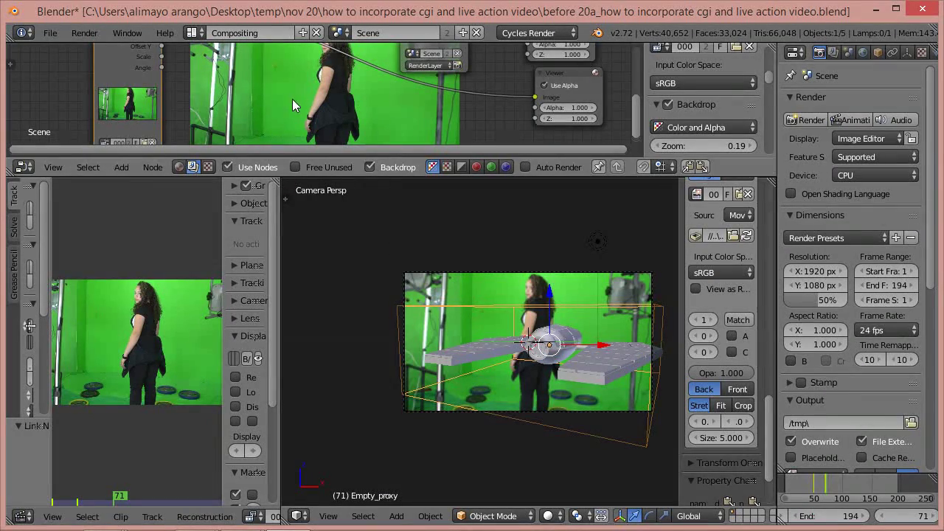
pyautogui.click(200, 34)
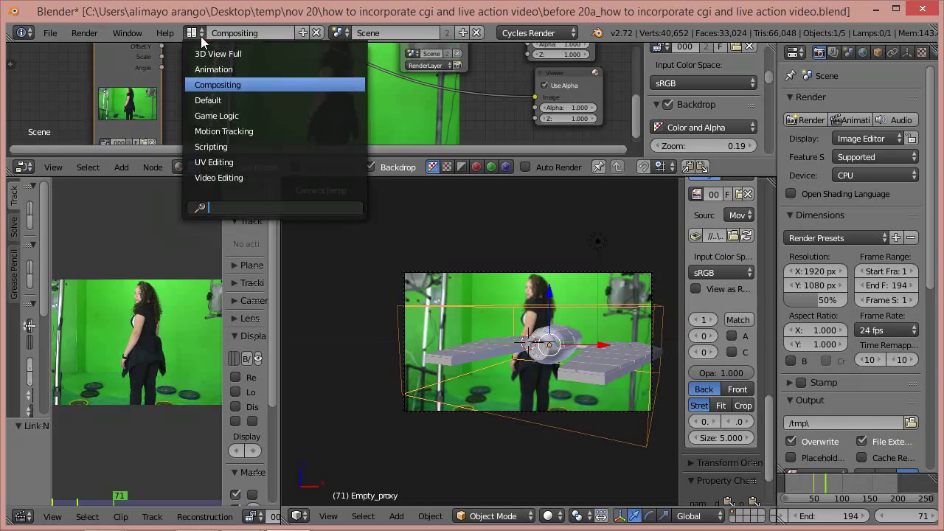
pyautogui.click(208, 100)
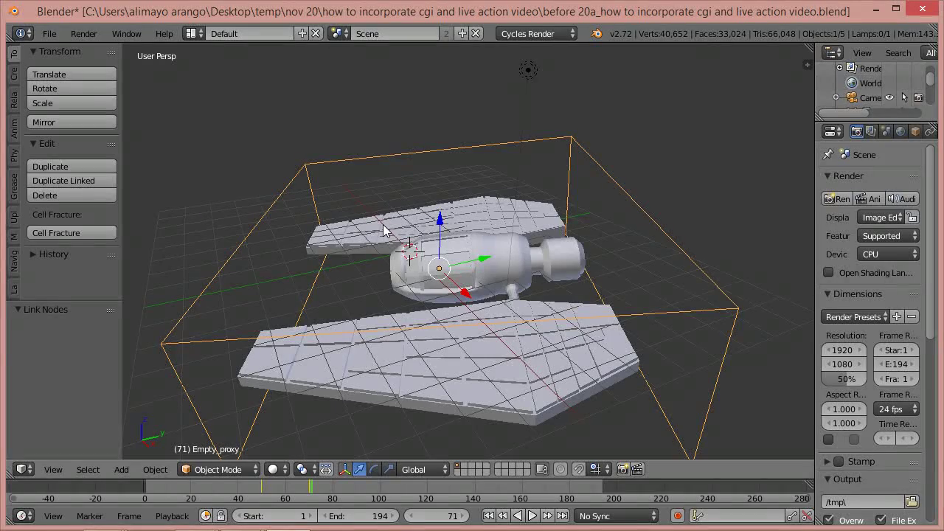
pyautogui.scroll(-4, 382, 230)
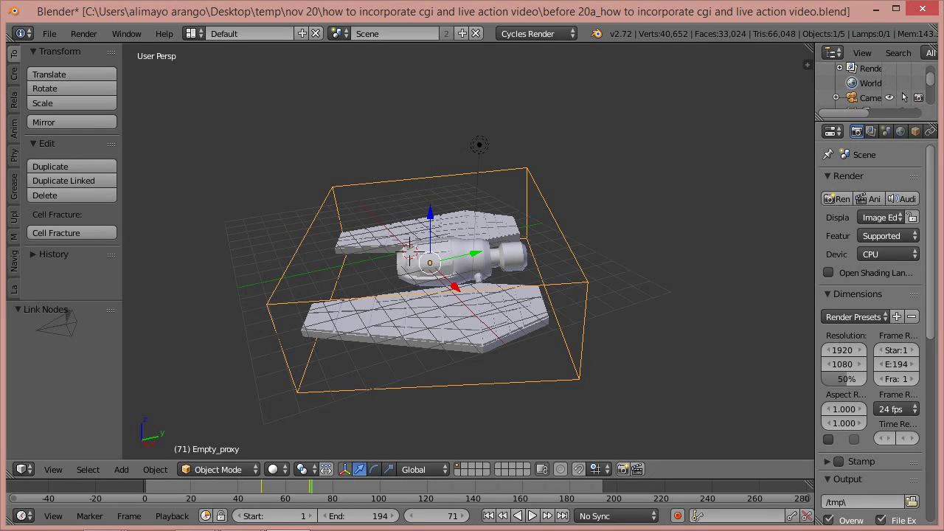
pyautogui.hotkey('ctrl', 'alt', 's')
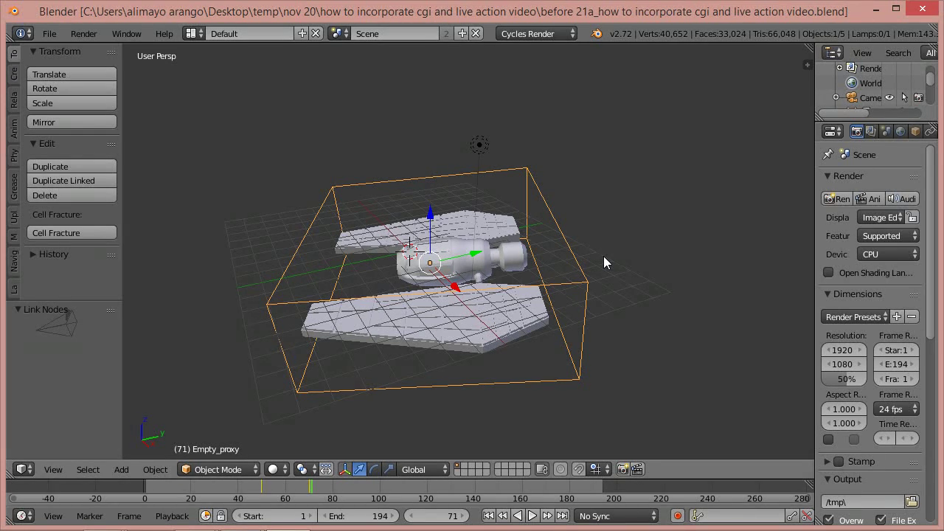
# Step: Box-select the spaceship and lamp in wireframe shading, move them to layer 2, and check that layer before returning to layer 1
pyautogui.moveTo(594, 354); pyautogui.dragTo(596, 261, button='middle')
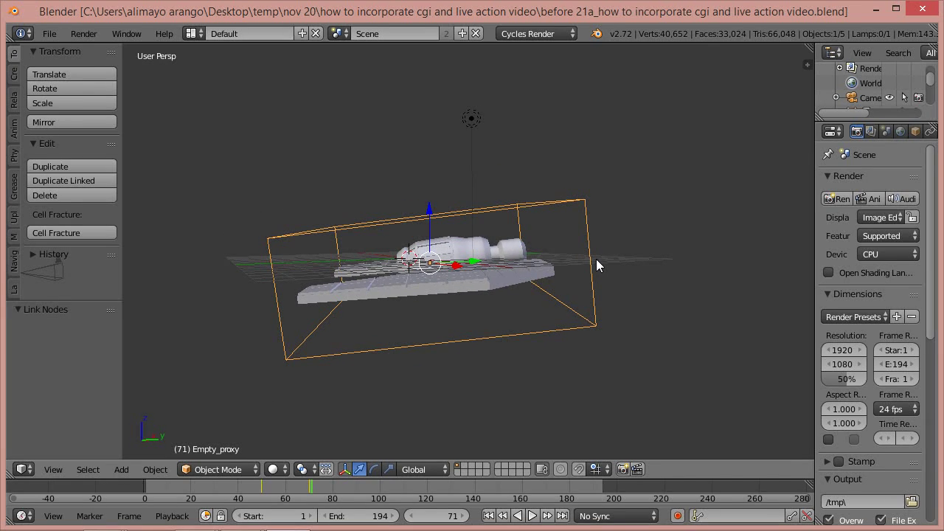
pyautogui.press('z')
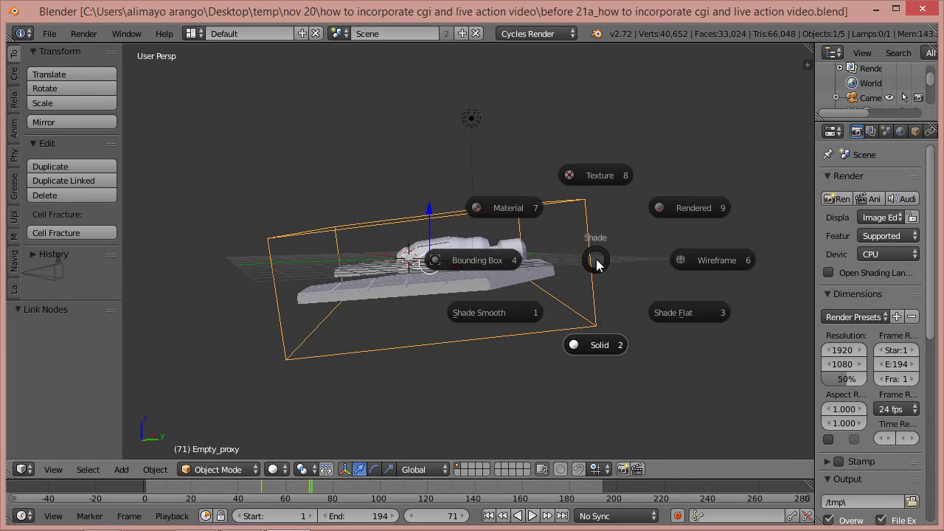
pyautogui.click(713, 261)
pyautogui.hotkey('ctrl', 'b')
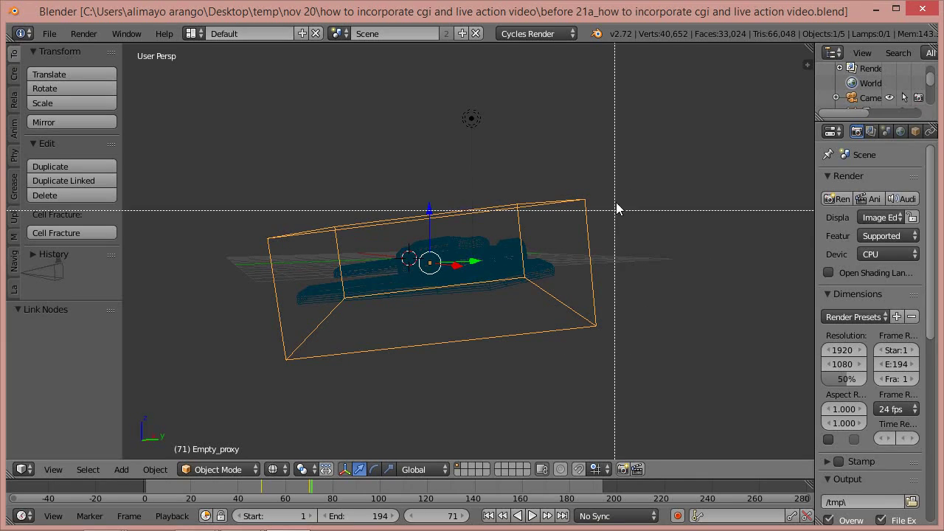
pyautogui.moveTo(617, 171); pyautogui.dragTo(216, 415)
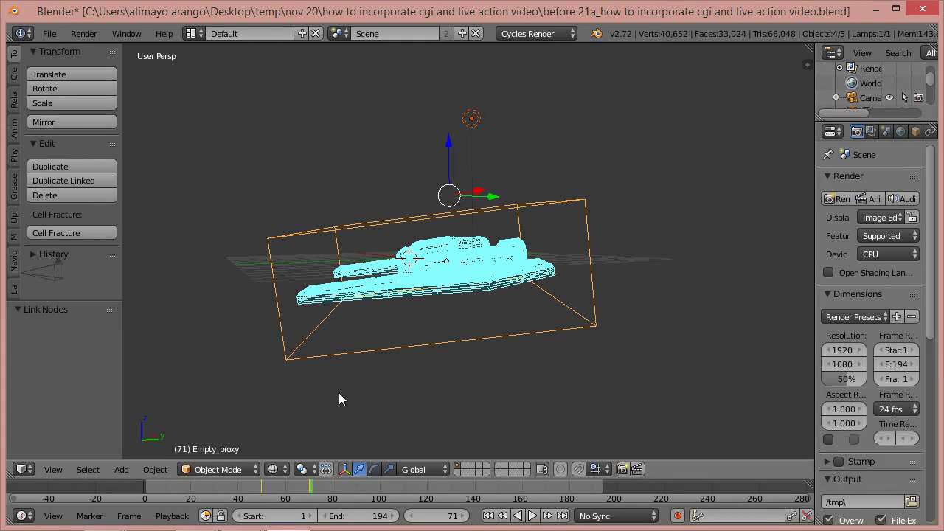
pyautogui.press('m')
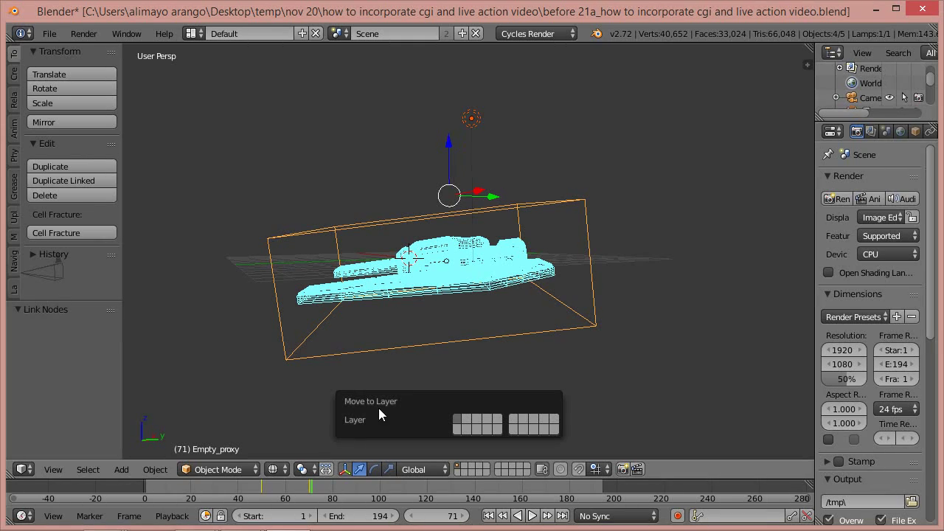
pyautogui.click(472, 423)
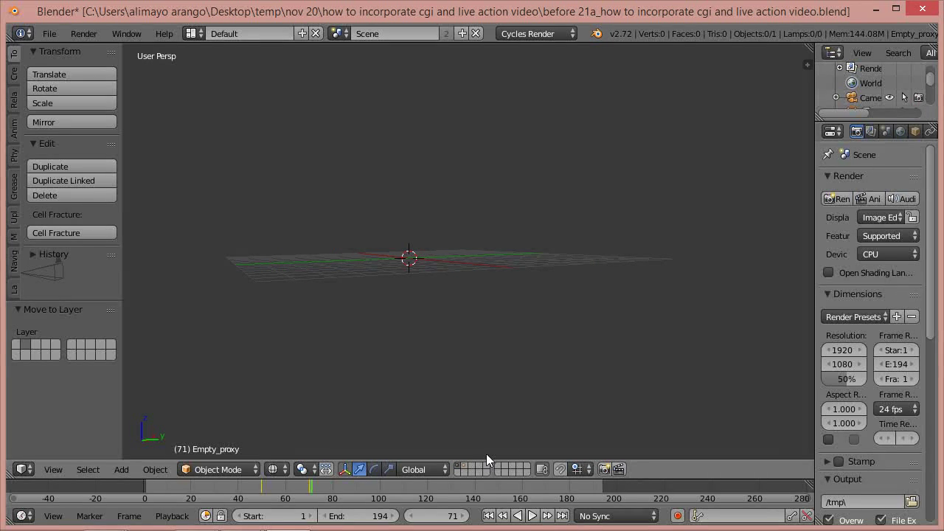
pyautogui.click(461, 470)
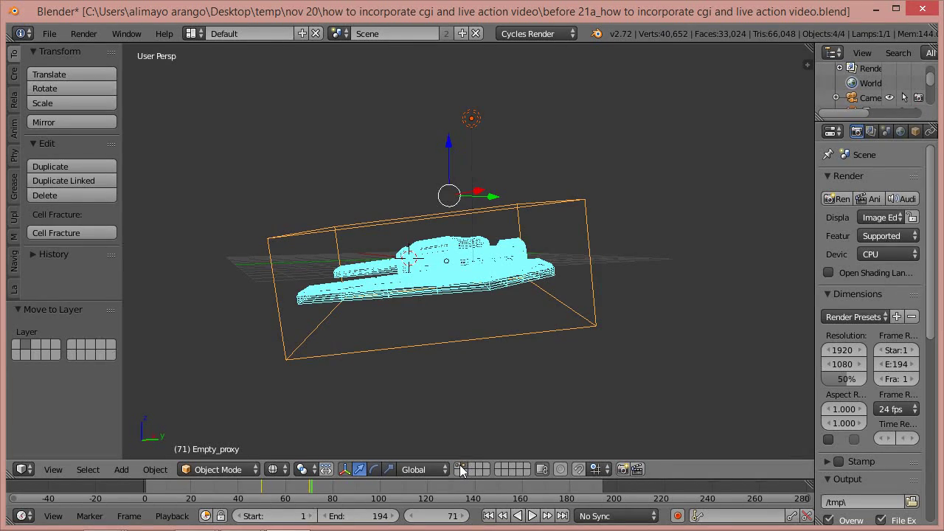
pyautogui.click(461, 469)
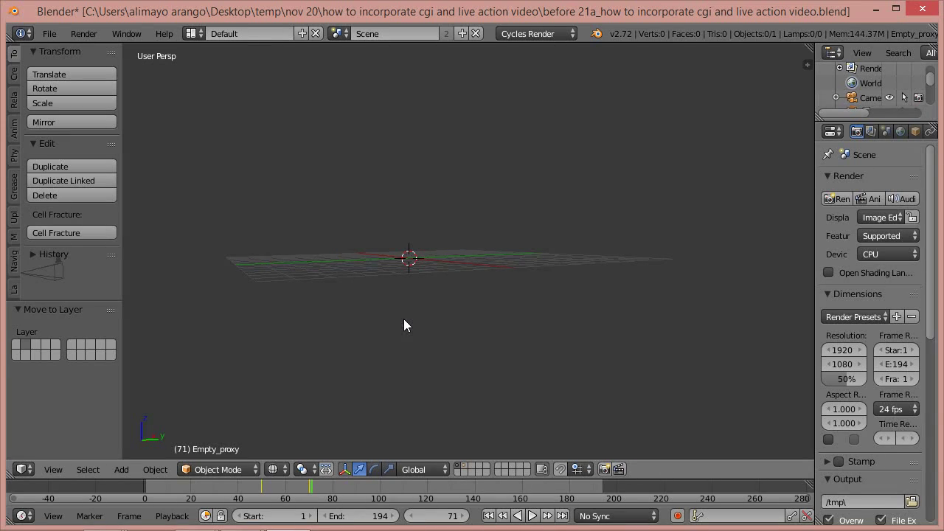
# Step: Add a mesh plane of radius 1 at the origin on layer 1 and set the viewport to solid shading
pyautogui.moveTo(435, 352); pyautogui.dragTo(453, 369, button='middle')
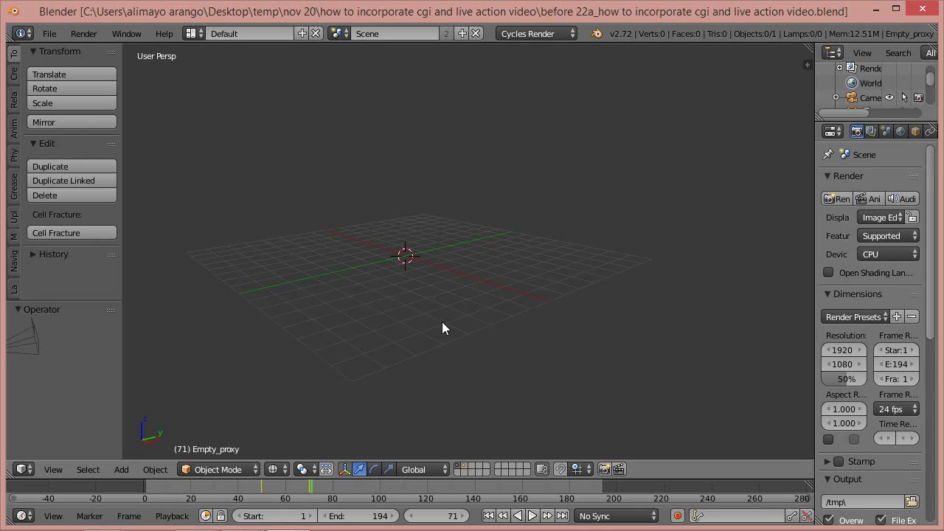
pyautogui.hotkey('shift', 'a')
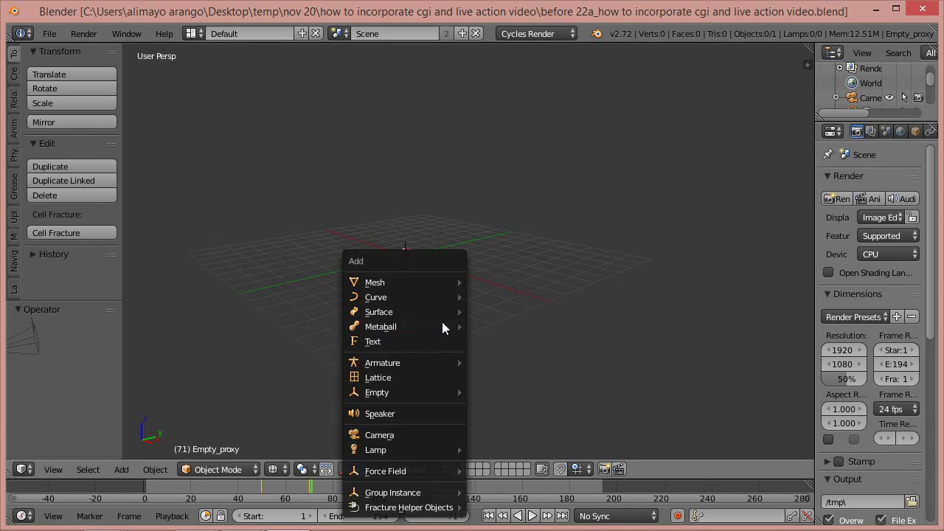
pyautogui.moveTo(442, 326)
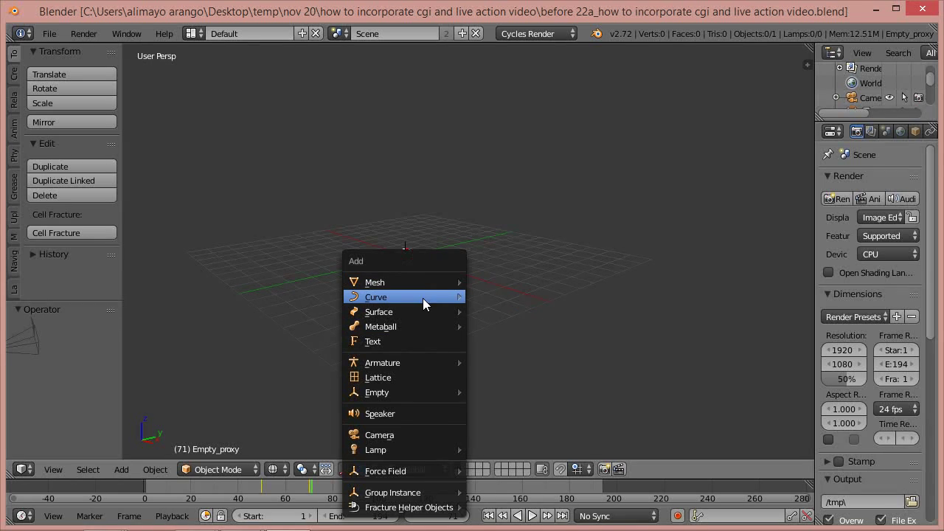
pyautogui.moveTo(422, 280)
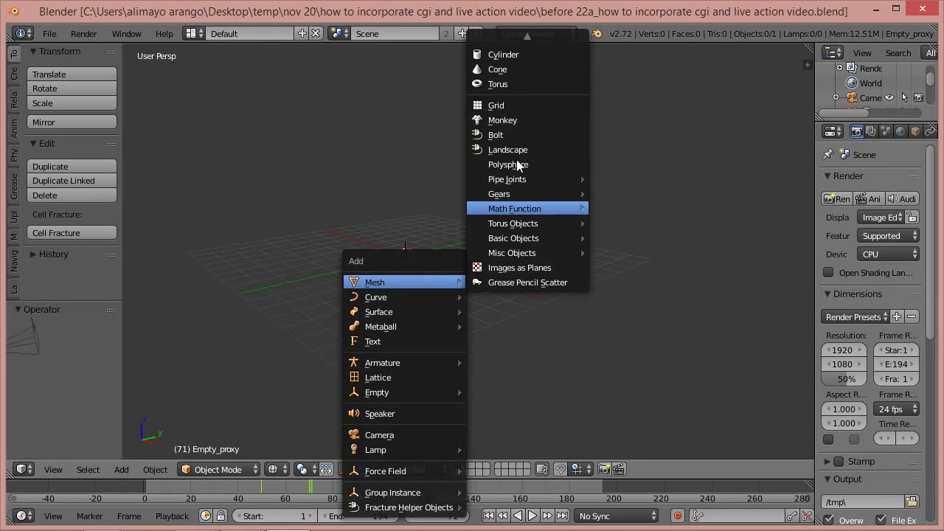
pyautogui.moveTo(543, 33)
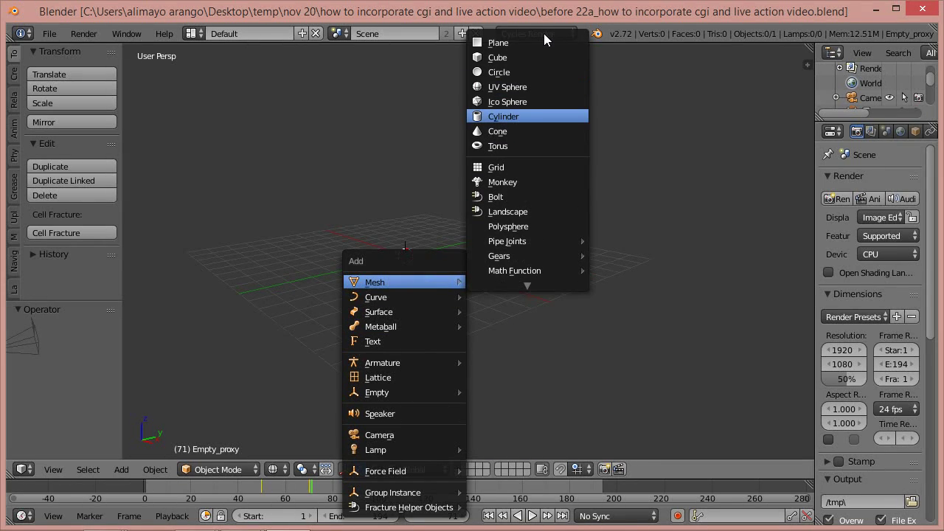
pyautogui.click(506, 43)
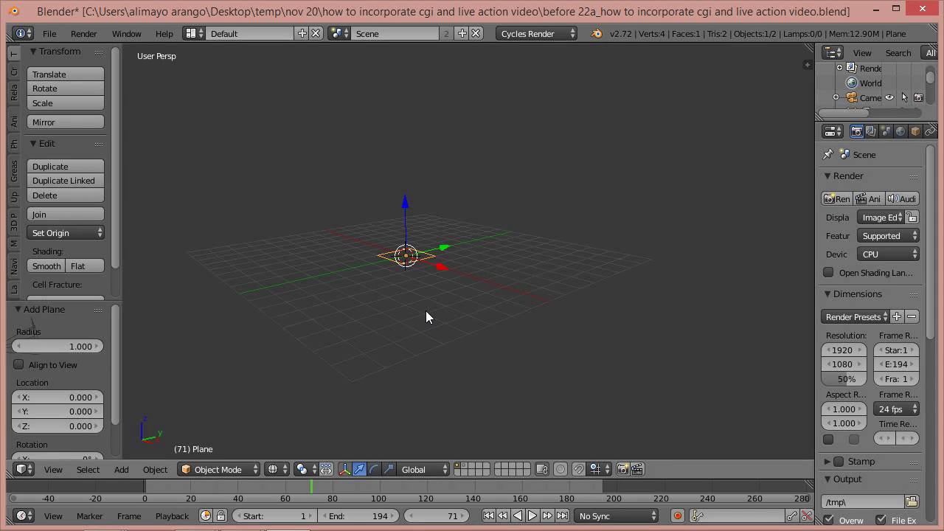
pyautogui.press('z')
pyautogui.click(439, 402)
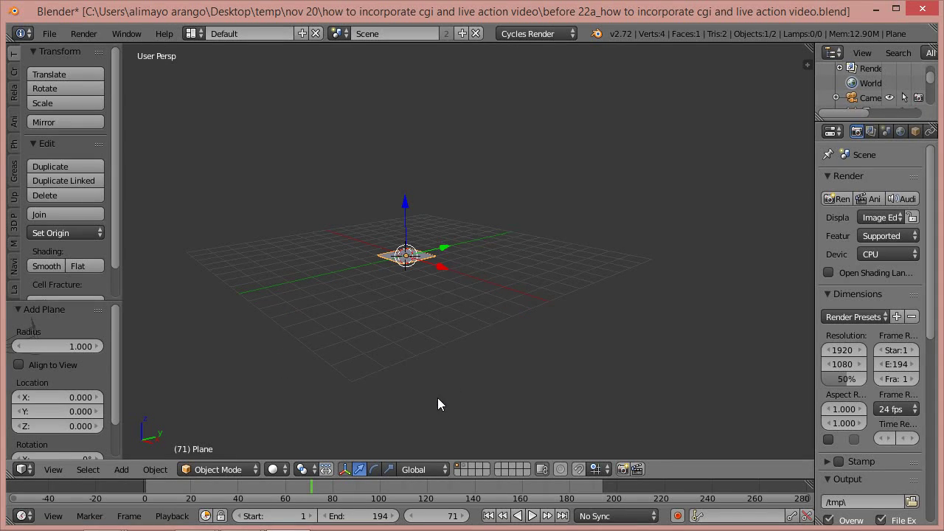
# Step: Subdivide the plane once in Edit Mode and bevel its edges with an offset of about 0.032
pyautogui.press('Tab')
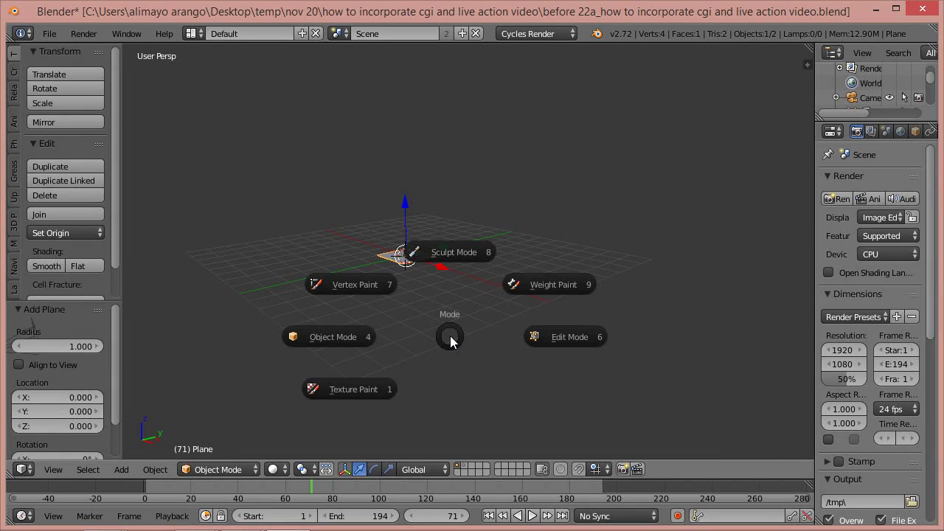
pyautogui.click(569, 337)
pyautogui.scroll(3, 428, 309)
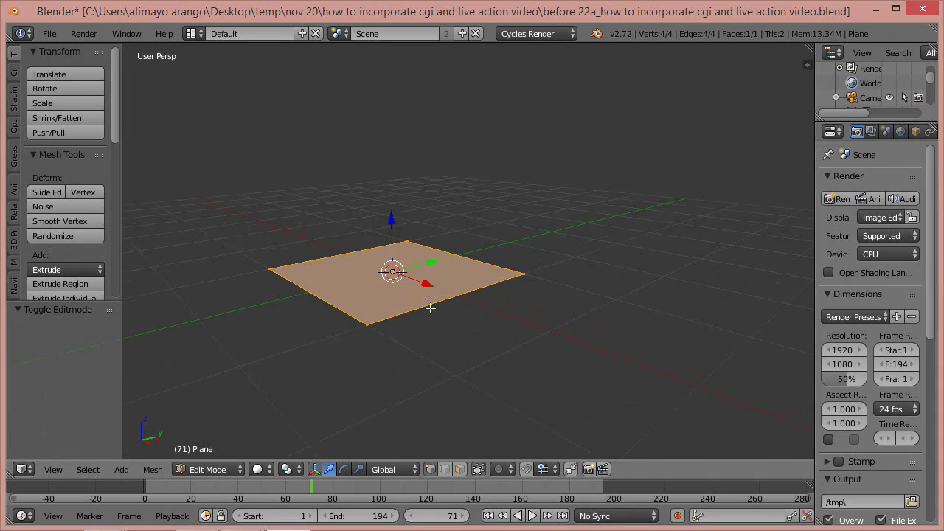
pyautogui.scroll(1, 431, 307)
pyautogui.press('w')
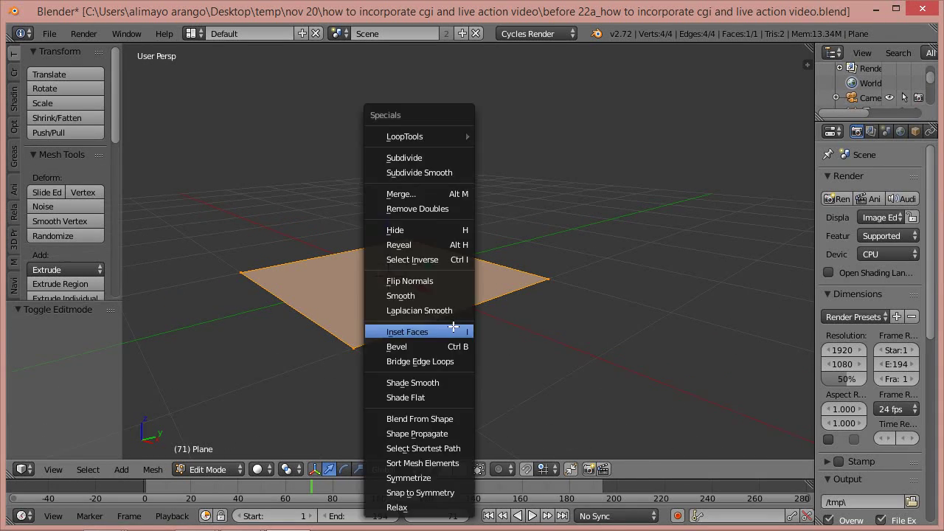
pyautogui.click(437, 158)
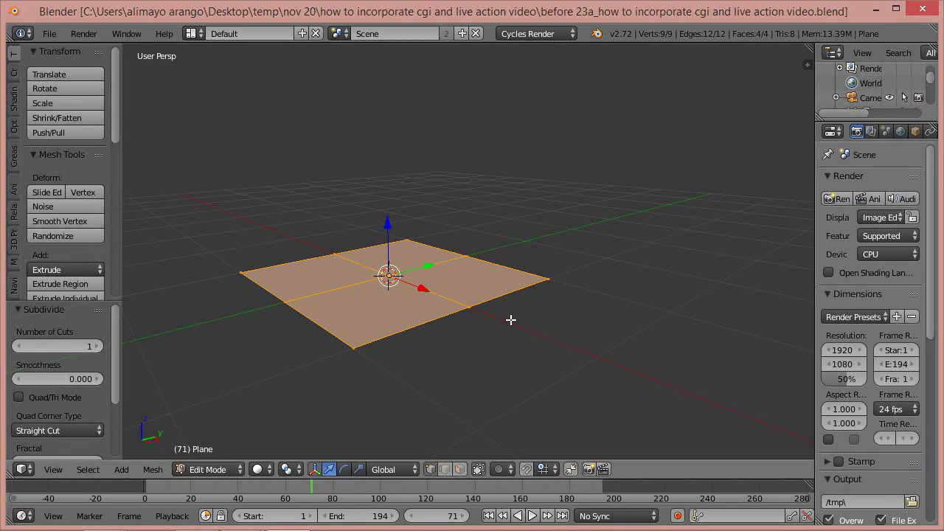
pyautogui.hotkey('ctrl', 'b')
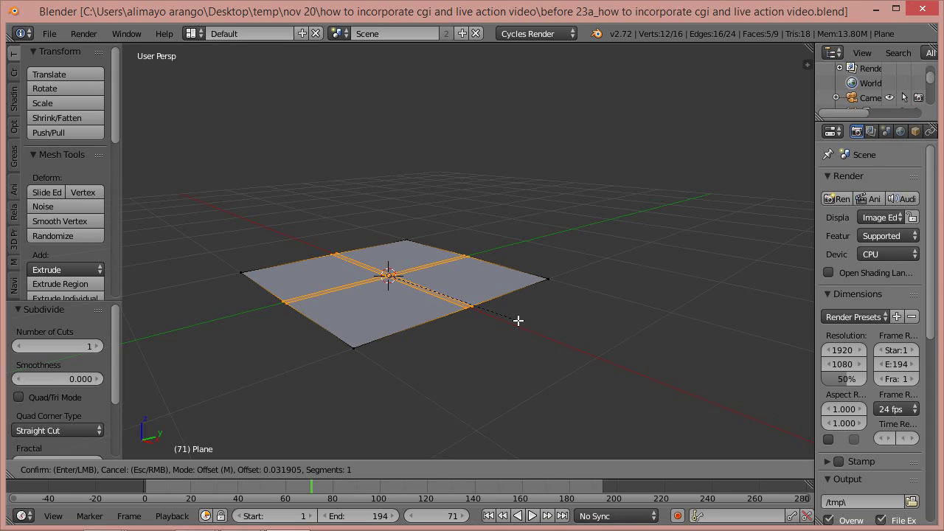
pyautogui.click(518, 320)
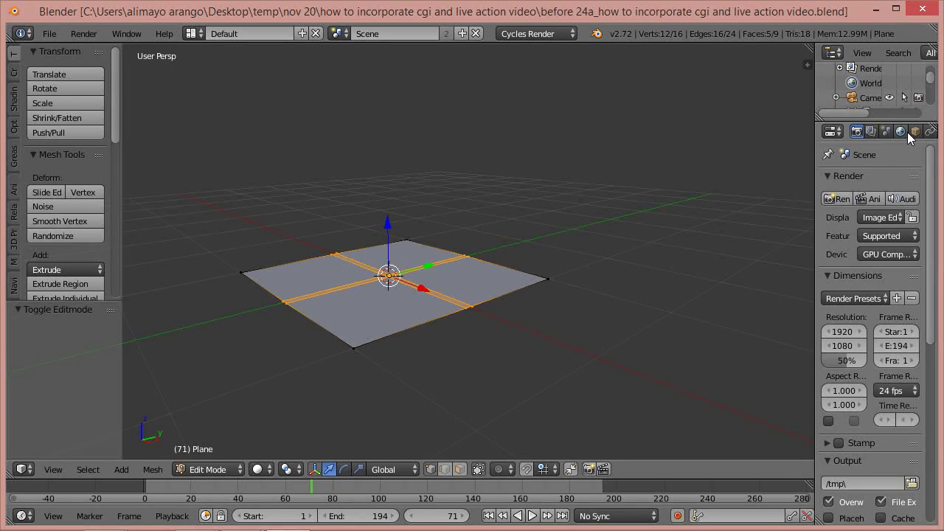
# Step: Create a first material for the plane, keeping the default Diffuse BSDF surface
pyautogui.moveTo(915, 134); pyautogui.dragTo(853, 137, button='middle')
pyautogui.scroll(-4, 856, 133)
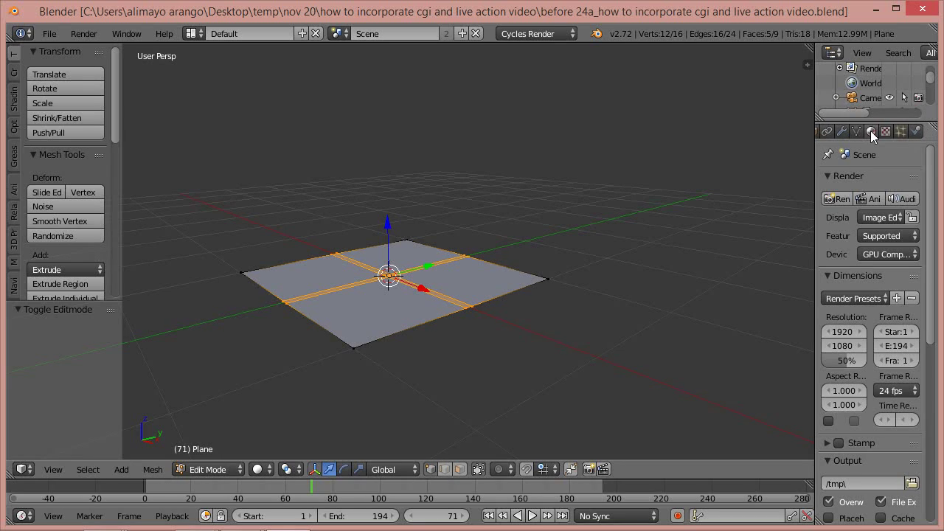
pyautogui.click(870, 130)
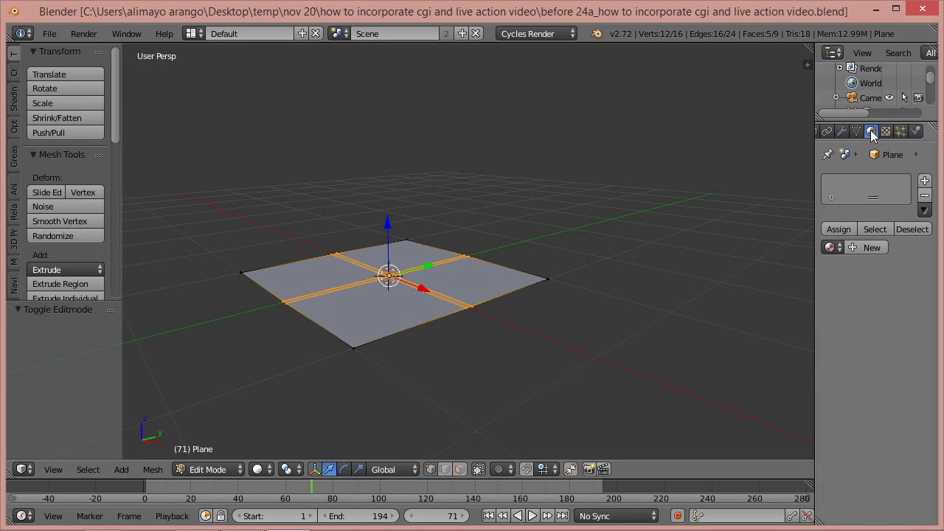
pyautogui.click(870, 247)
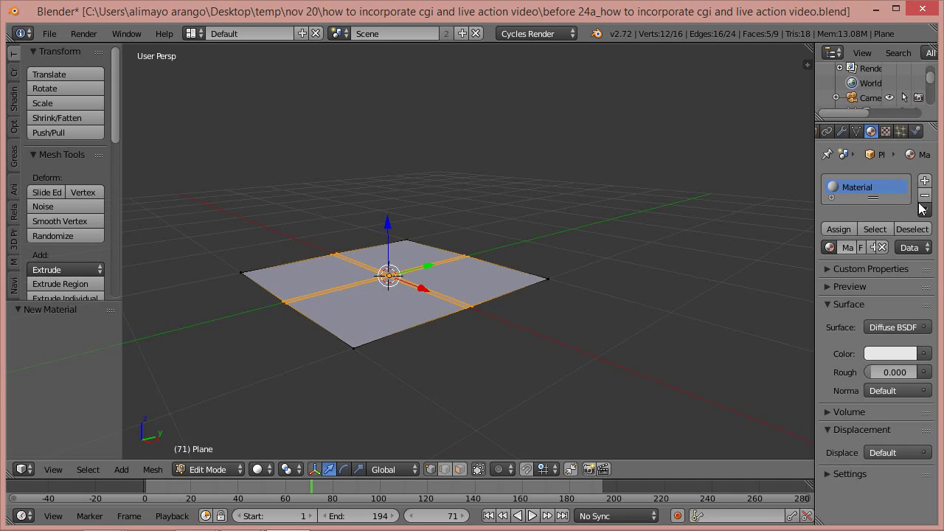
# Step: Add a second material with a dark grey diffuse color and assign it to the selected beveled strips
pyautogui.click(925, 181)
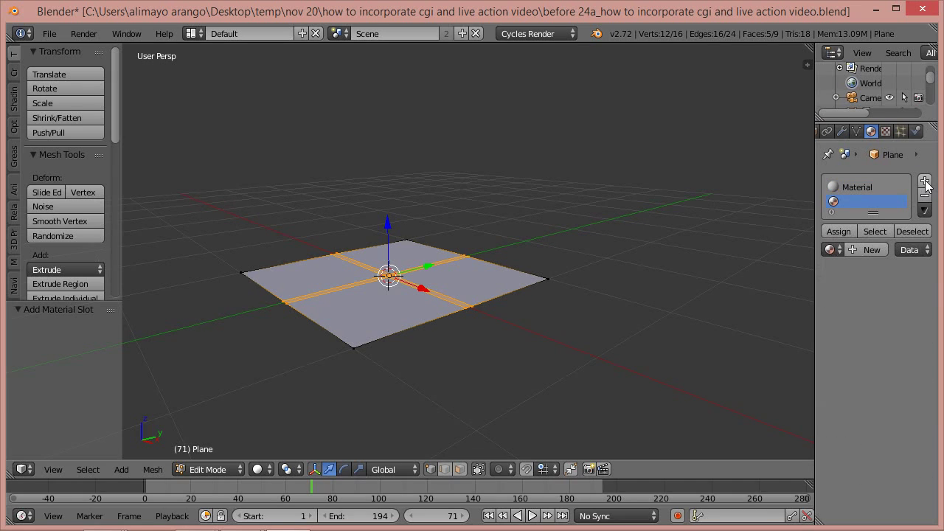
pyautogui.click(871, 249)
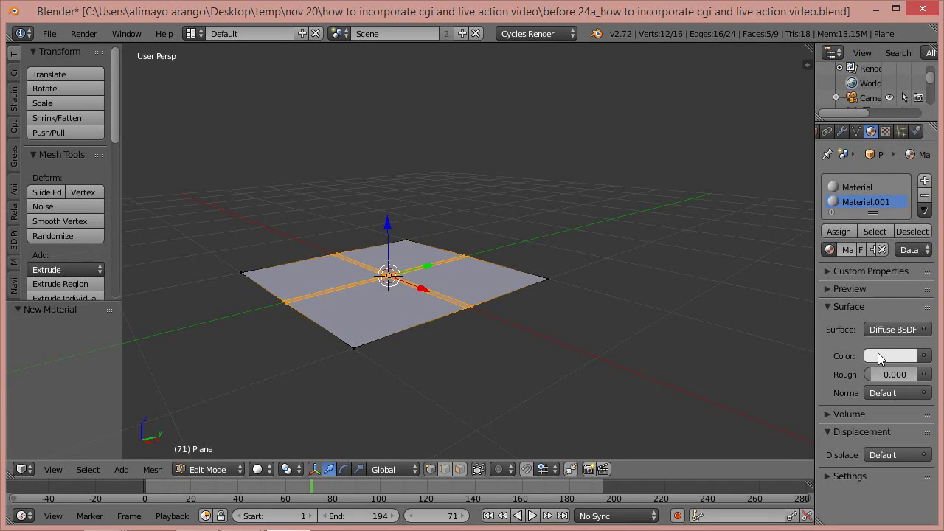
pyautogui.click(879, 357)
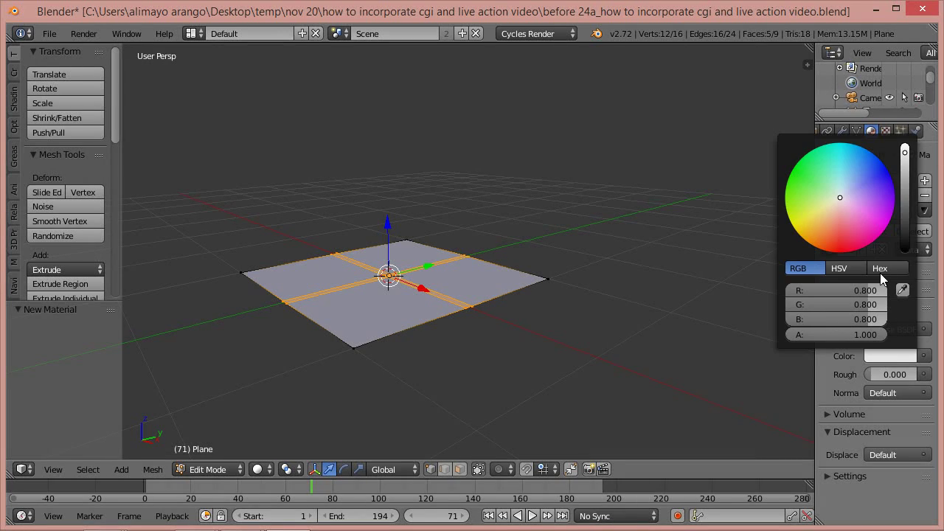
pyautogui.click(904, 229)
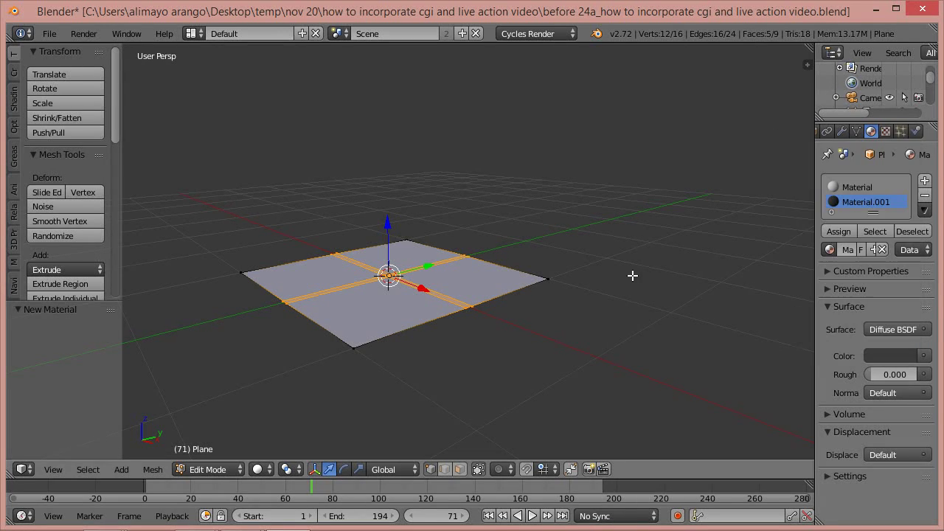
pyautogui.click(839, 232)
# Step: Switch to face selection and select the plane's four large corner faces, leaving out the narrow strips between them
pyautogui.hotkey('ctrl', 'i')
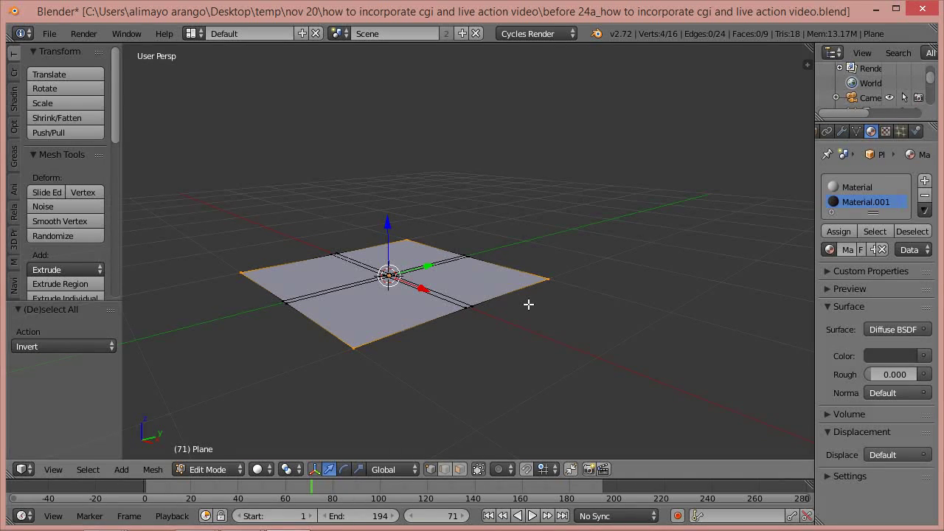
pyautogui.click(460, 471)
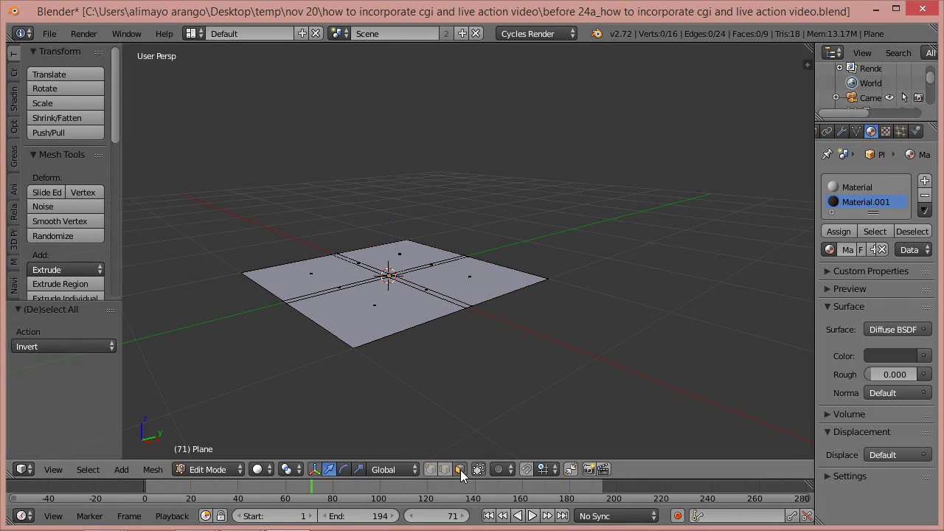
pyautogui.rightClick(383, 319)
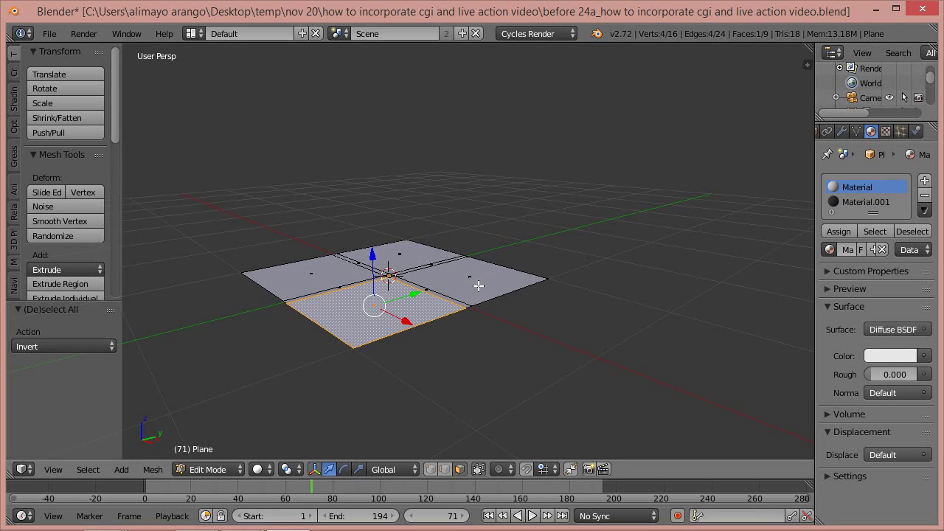
pyautogui.keyDown('shift'); pyautogui.rightClick(478, 284); pyautogui.keyUp('shift')
pyautogui.keyDown('shift'); pyautogui.rightClick(395, 250); pyautogui.keyUp('shift')
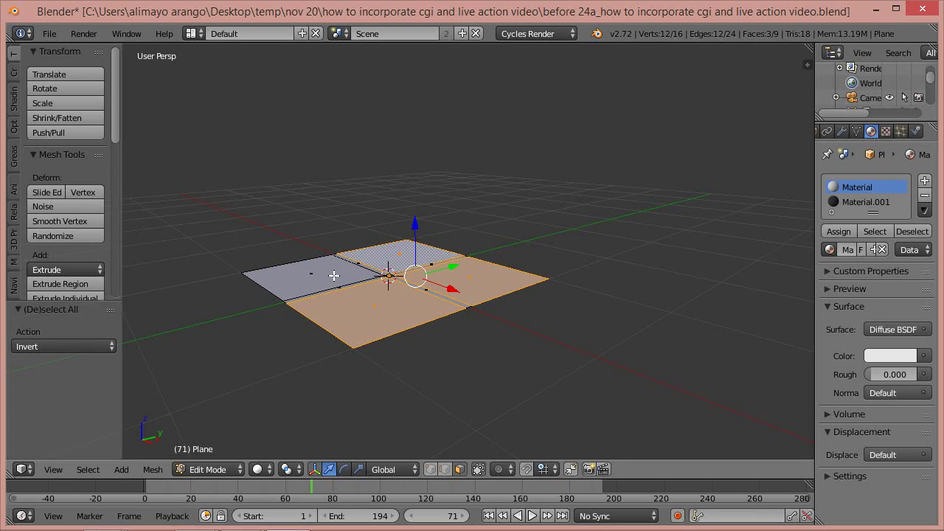
pyautogui.keyDown('shift'); pyautogui.rightClick(334, 275); pyautogui.keyUp('shift')
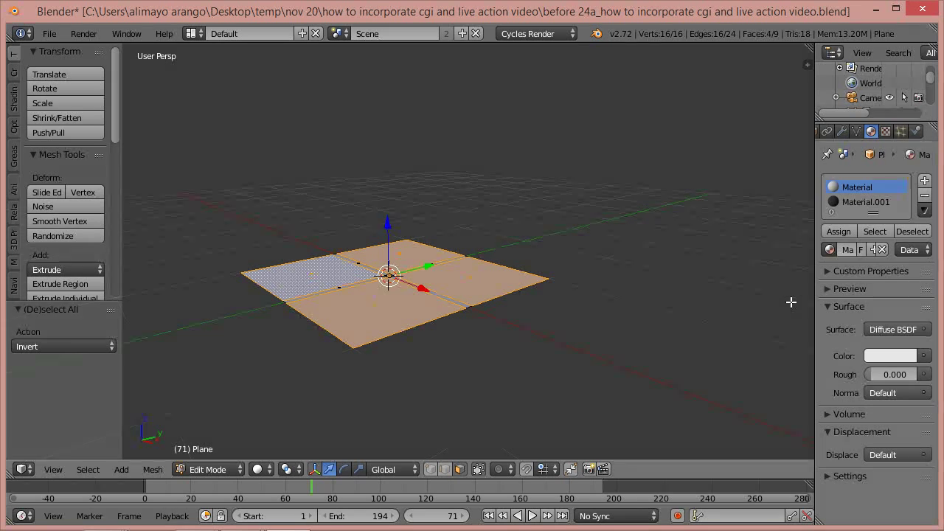
pyautogui.rightClick(354, 310)
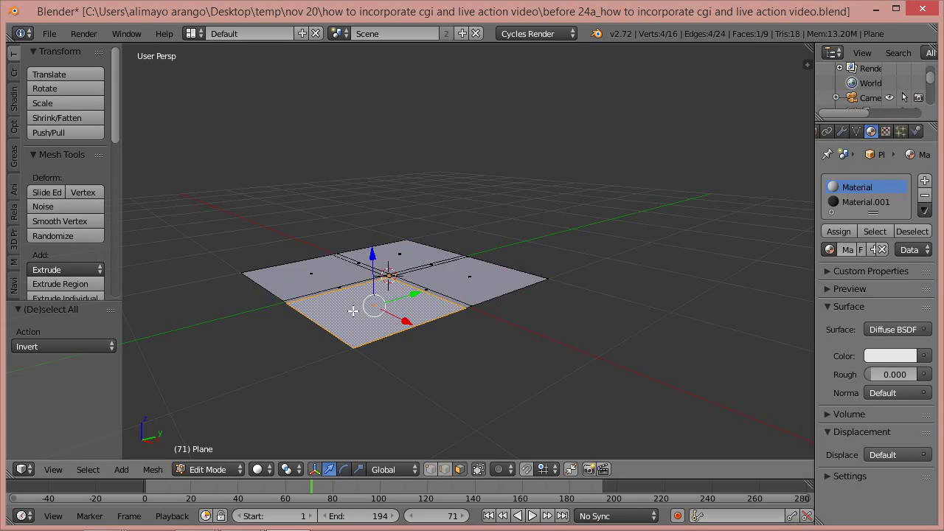
pyautogui.rightClick(319, 277)
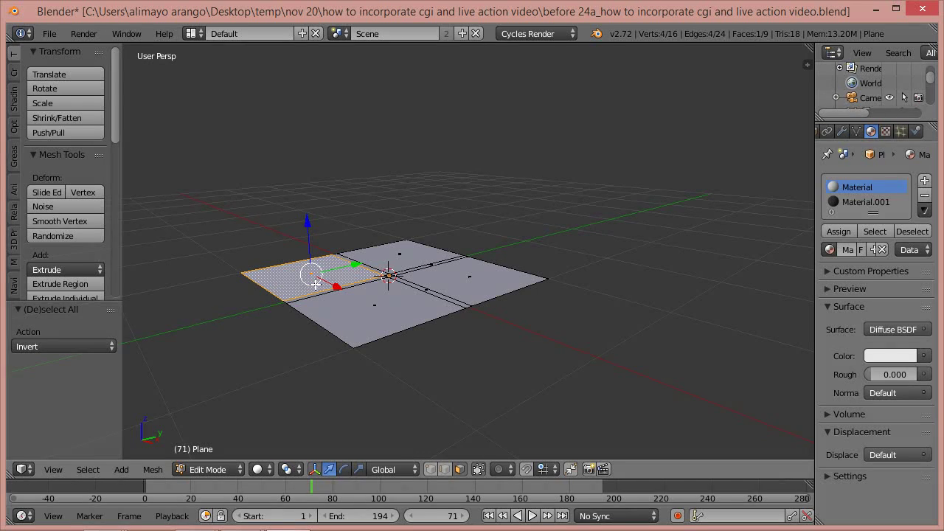
pyautogui.keyDown('shift'); pyautogui.rightClick(340, 312); pyautogui.keyUp('shift')
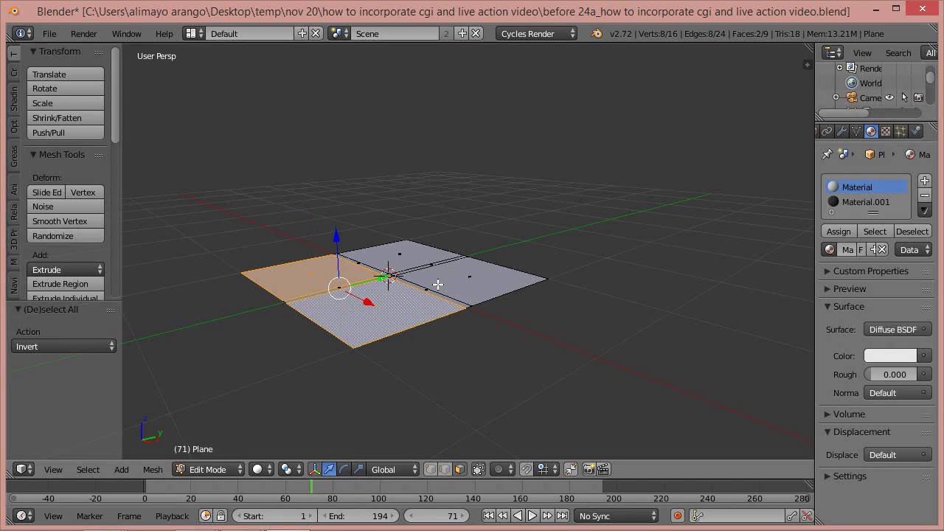
pyautogui.keyDown('shift'); pyautogui.rightClick(449, 283); pyautogui.keyUp('shift')
pyautogui.keyDown('shift'); pyautogui.rightClick(415, 252); pyautogui.keyUp('shift')
pyautogui.moveTo(387, 316)
pyautogui.mouseDown(button='middle')
pyautogui.moveTo(389, 377)
pyautogui.moveTo(381, 325)
pyautogui.mouseUp(button='middle')
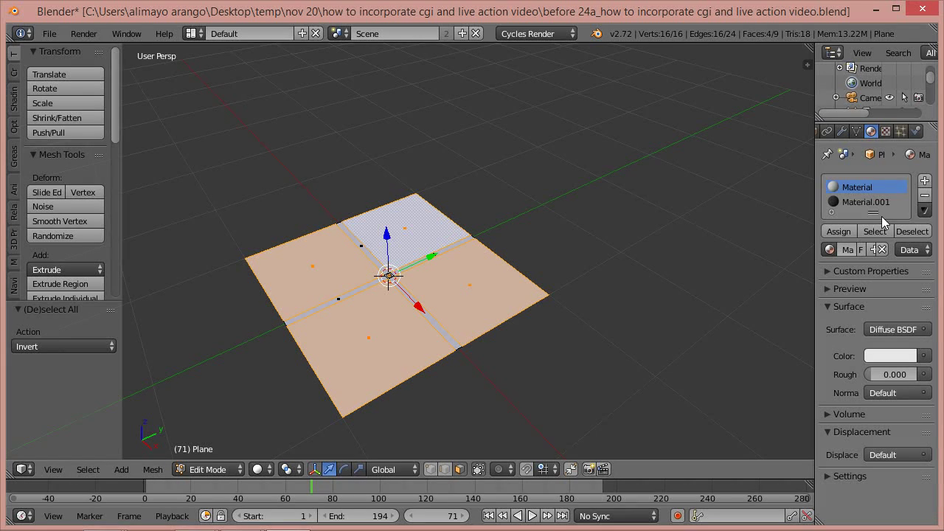
# Step: Add a third material to the plane and set its surface to Mix Shader
pyautogui.click(927, 185)
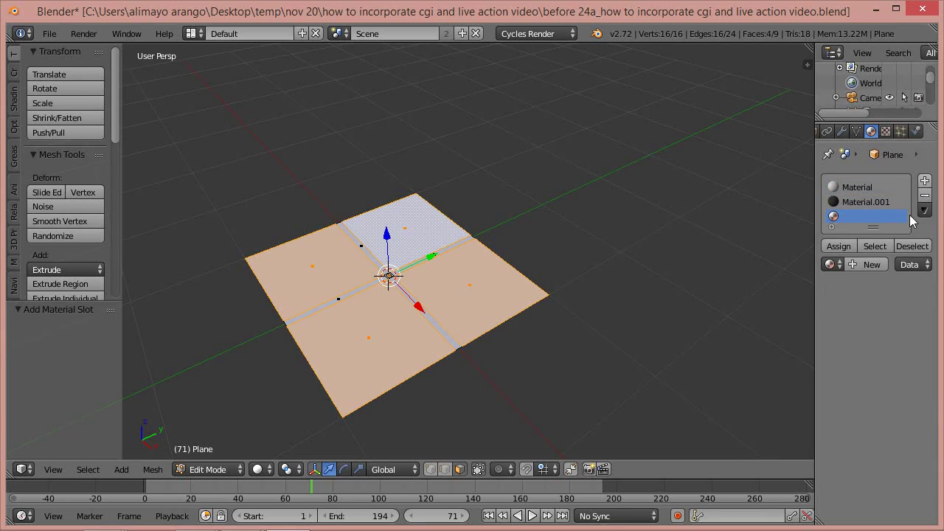
pyautogui.click(870, 263)
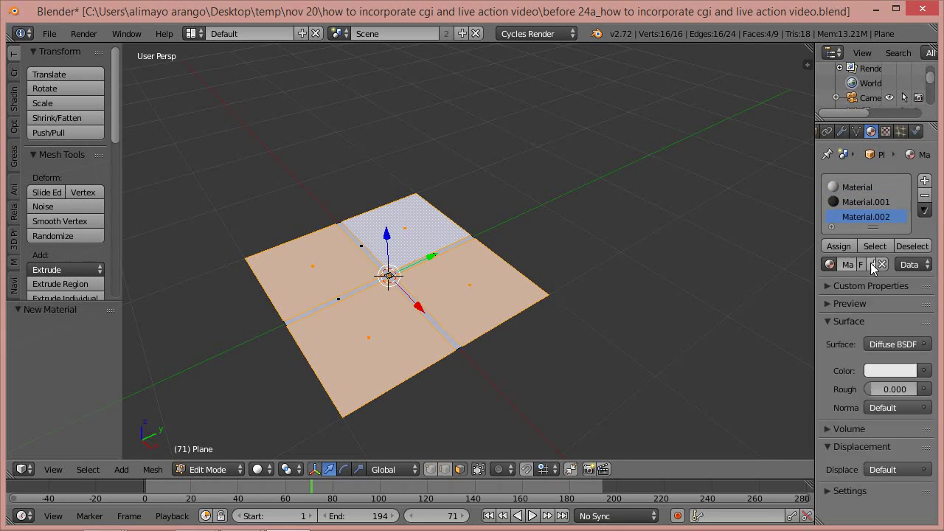
pyautogui.click(884, 370)
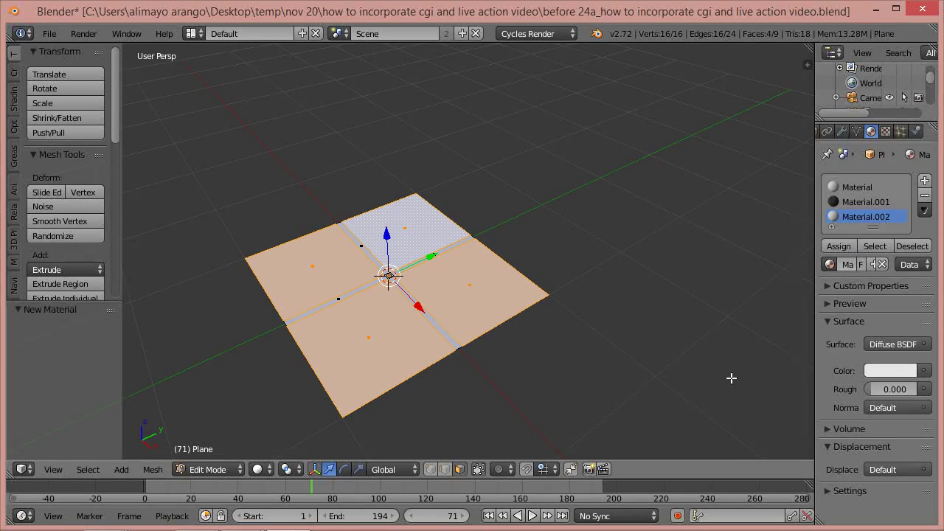
pyautogui.click(885, 344)
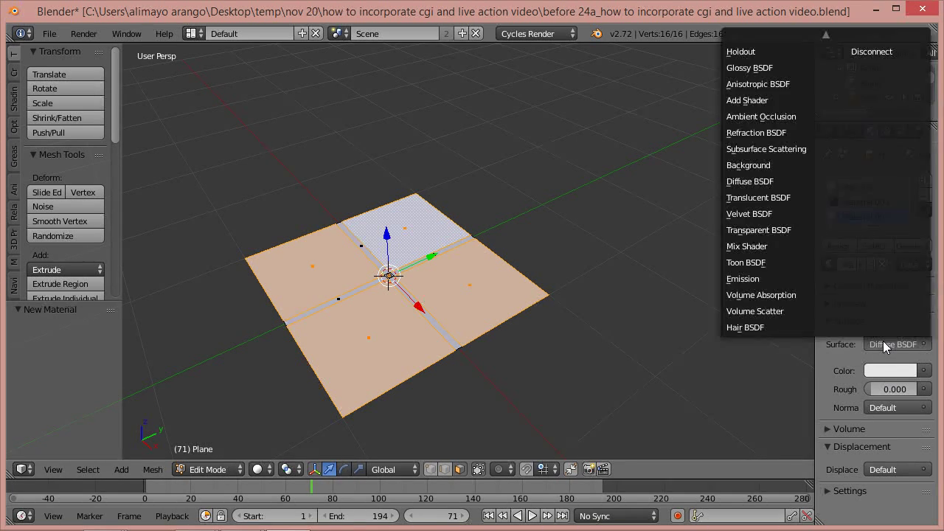
pyautogui.click(769, 246)
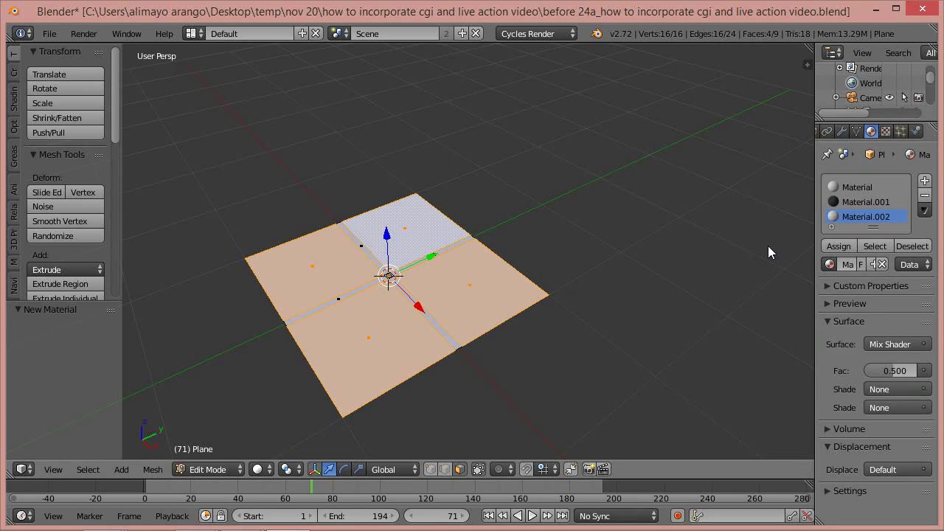
# Step: Use Glossy BSDF and Diffuse BSDF as the two shaders of the mix and set the diffuse color to turquoise
pyautogui.click(888, 385)
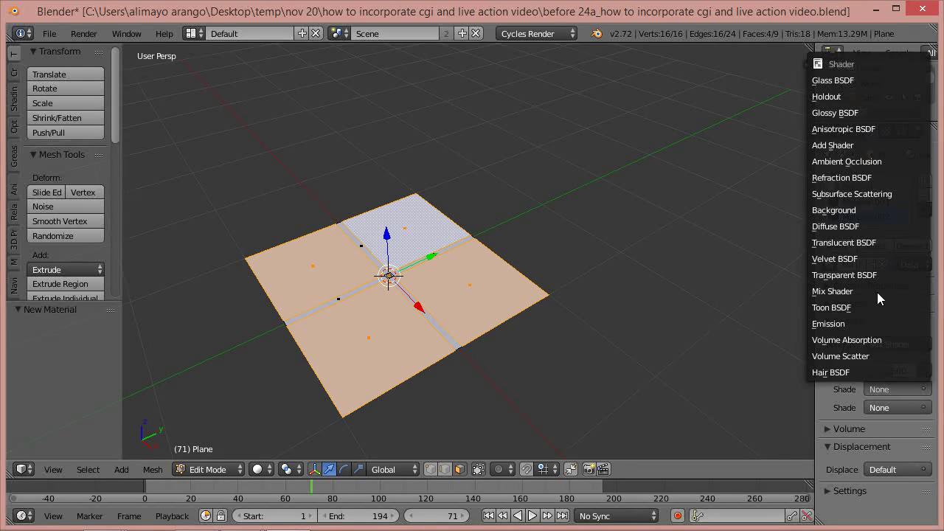
pyautogui.click(859, 114)
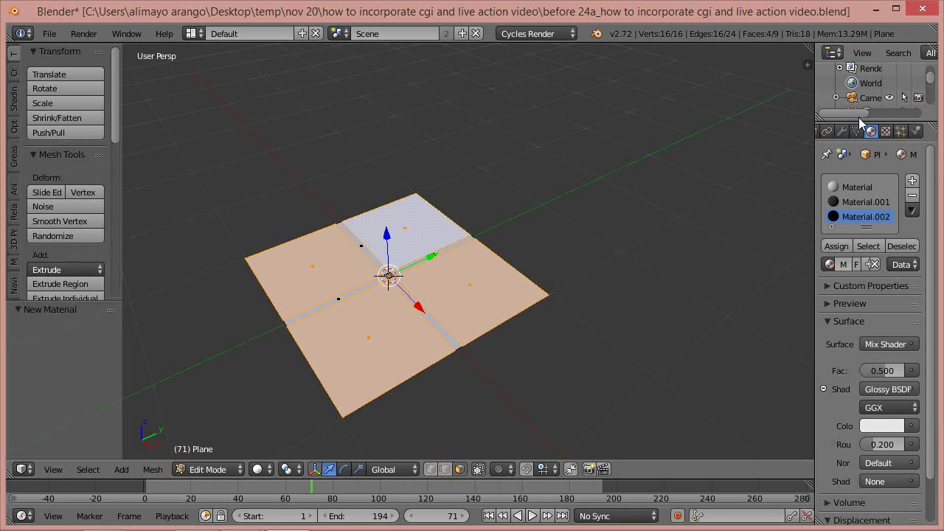
pyautogui.click(875, 481)
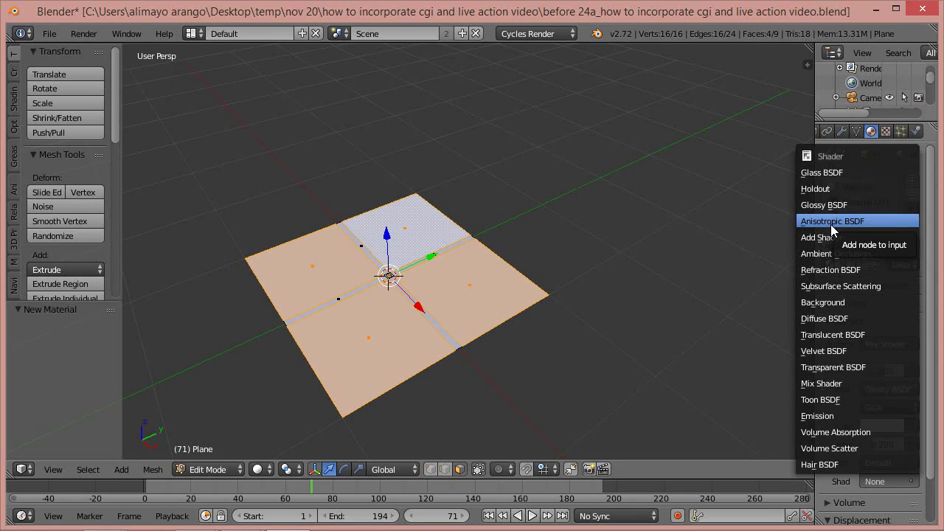
pyautogui.click(829, 320)
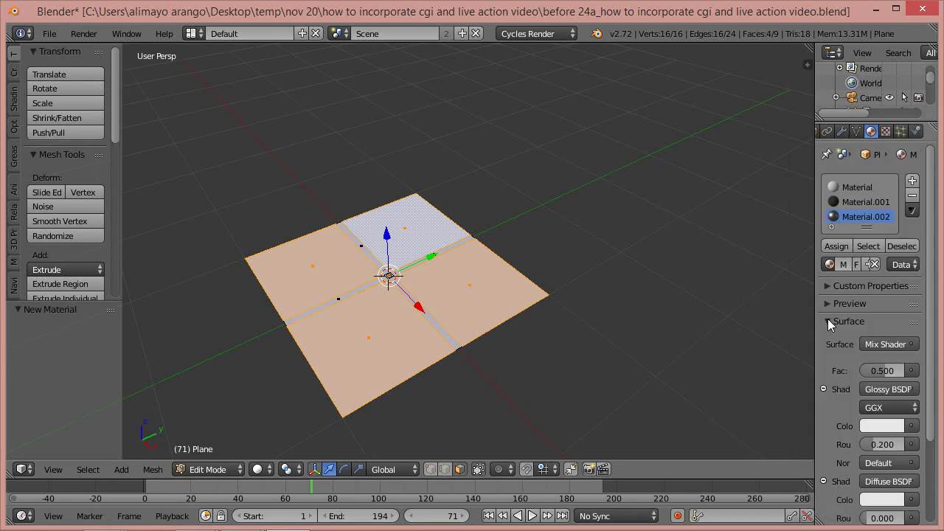
pyautogui.click(891, 501)
pyautogui.moveTo(831, 351)
pyautogui.mouseDown()
pyautogui.moveTo(812, 309)
pyautogui.moveTo(822, 292)
pyautogui.mouseUp()
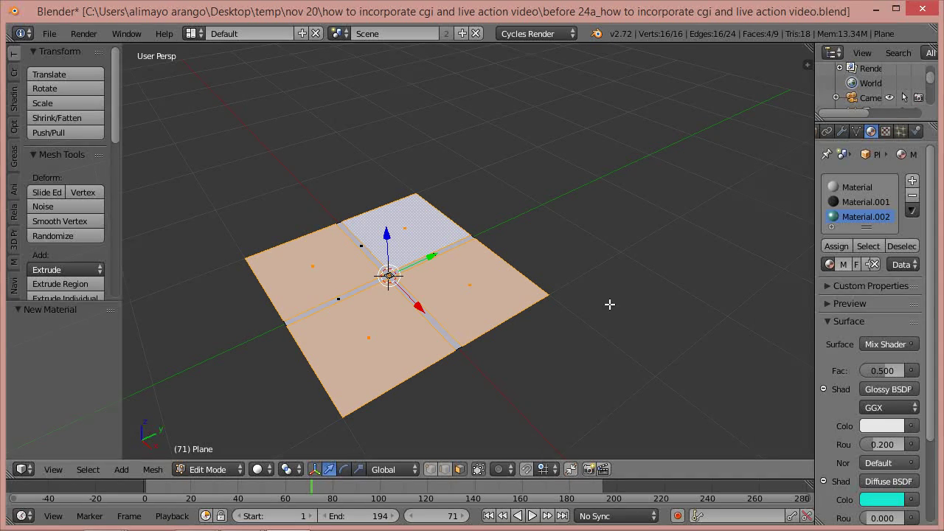
# Step: Assign the turquoise mix material to the four selected faces and return the plane to Object Mode
pyautogui.click(837, 245)
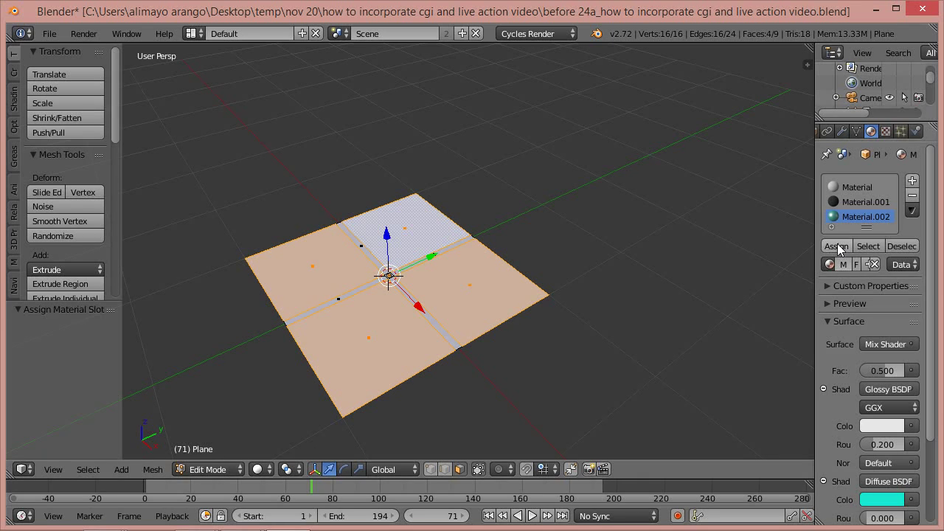
pyautogui.click(218, 469)
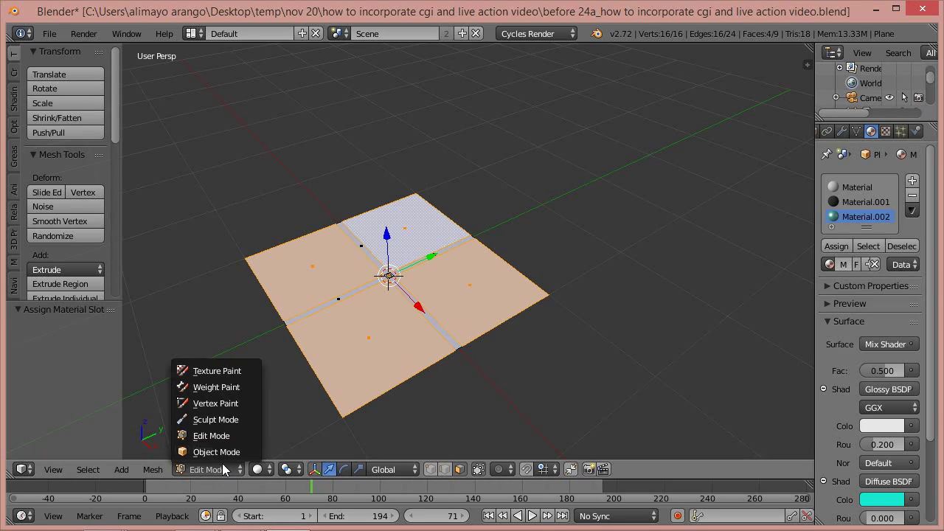
pyautogui.click(216, 452)
pyautogui.scroll(-2, 387, 259)
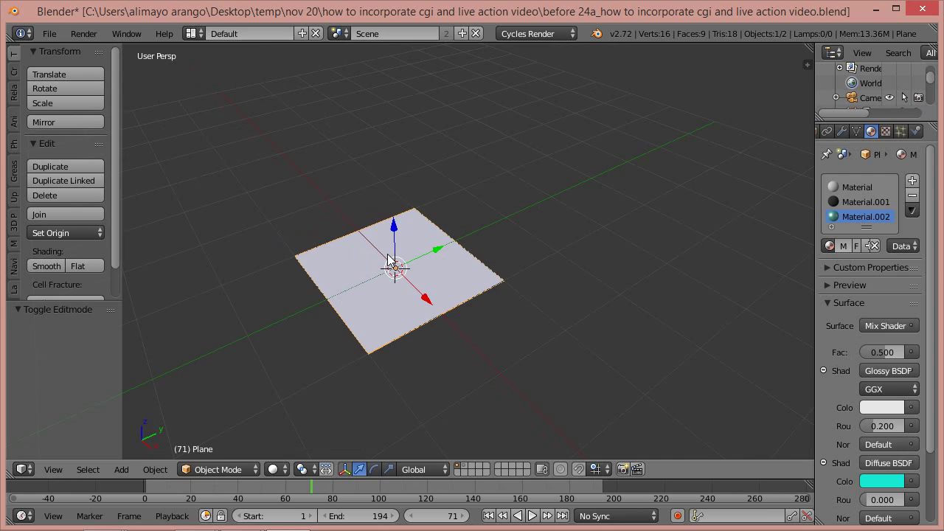
# Step: Place the 3D cursor about 9.7 units above the floor plane and add a second plane there
pyautogui.scroll(-3, 388, 259)
pyautogui.moveTo(446, 305); pyautogui.dragTo(442, 263, button='middle')
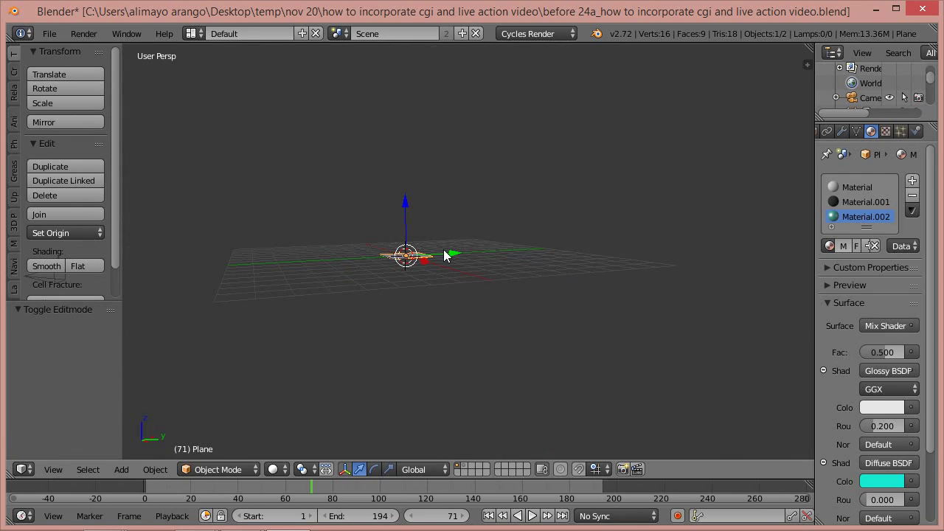
pyautogui.click(411, 54)
pyautogui.hotkey('shift', 'a')
pyautogui.moveTo(411, 72)
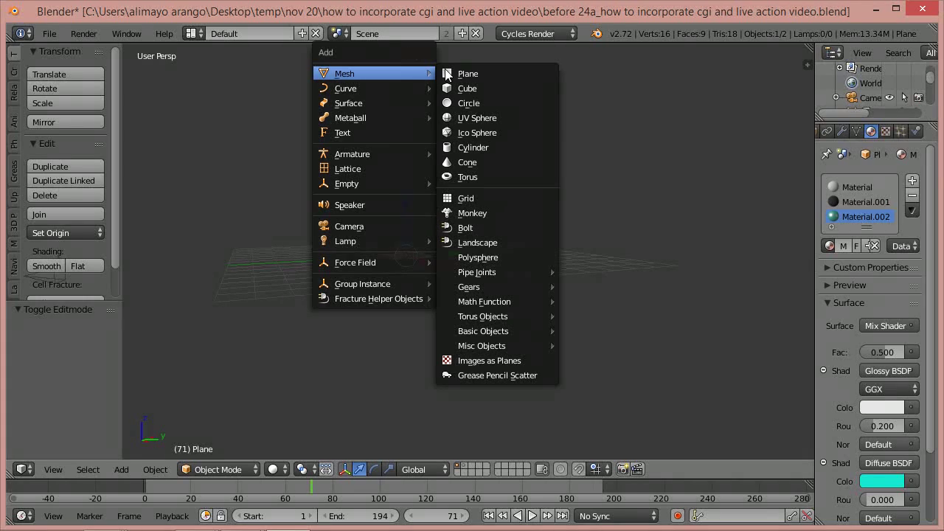
pyautogui.click(472, 74)
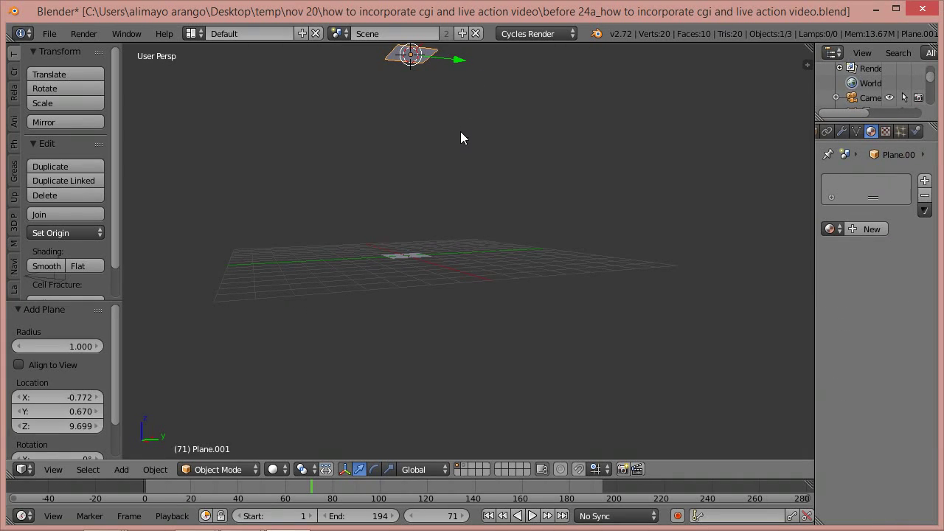
# Step: Scale the new overhead plane up by a factor of about 4.9 and again by about 1.97
pyautogui.press('s')
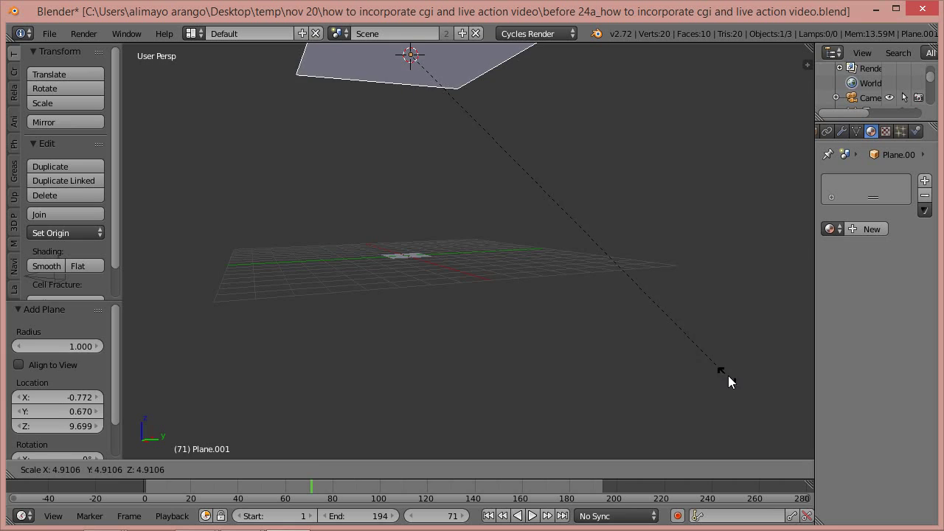
pyautogui.click(726, 378)
pyautogui.scroll(-3, 664, 331)
pyautogui.moveTo(576, 247); pyautogui.dragTo(585, 303, button='middle')
pyautogui.press('s')
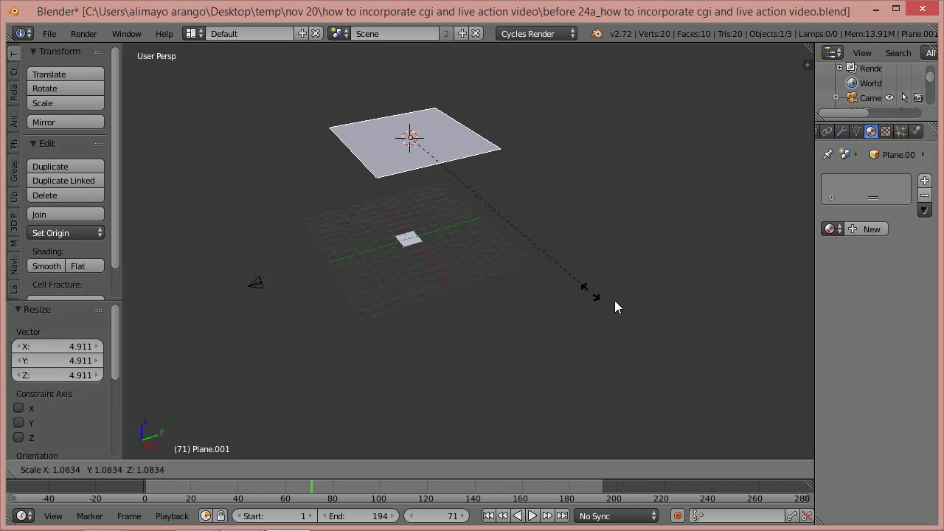
pyautogui.click(773, 377)
# Step: Give the overhead plane a new material and set its surface shader to Emission
pyautogui.moveTo(568, 361); pyautogui.dragTo(547, 315, button='middle')
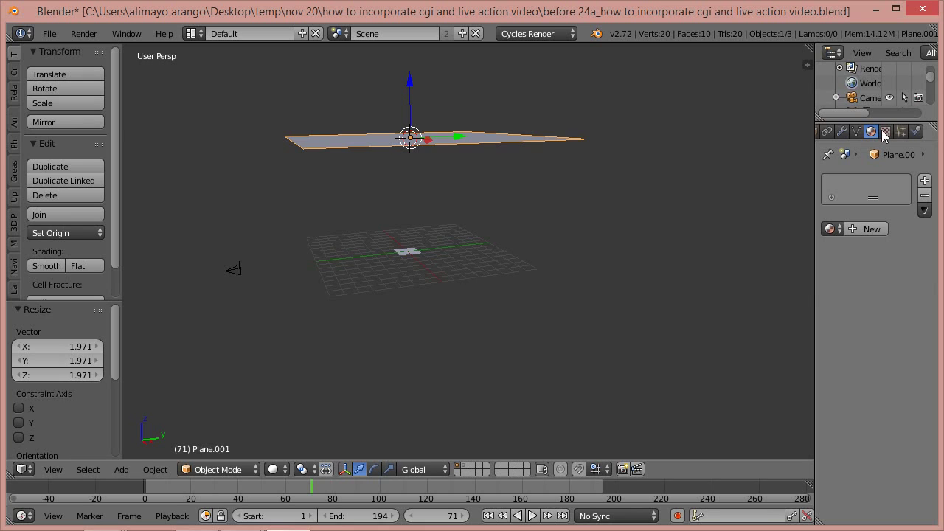
pyautogui.click(869, 230)
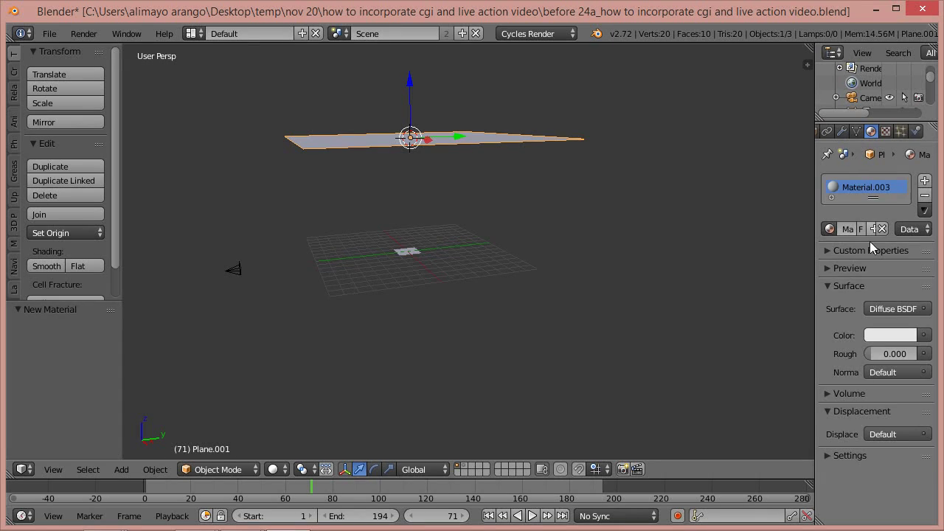
pyautogui.click(895, 305)
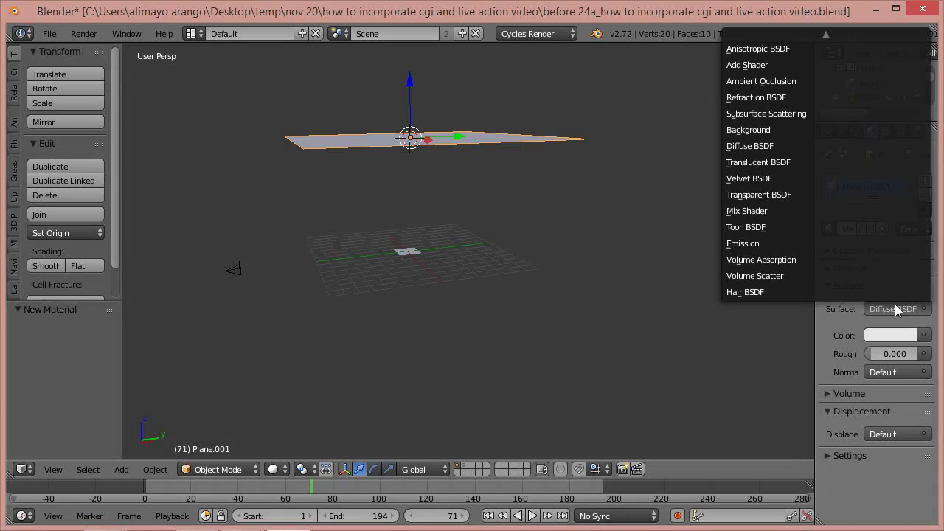
pyautogui.click(756, 245)
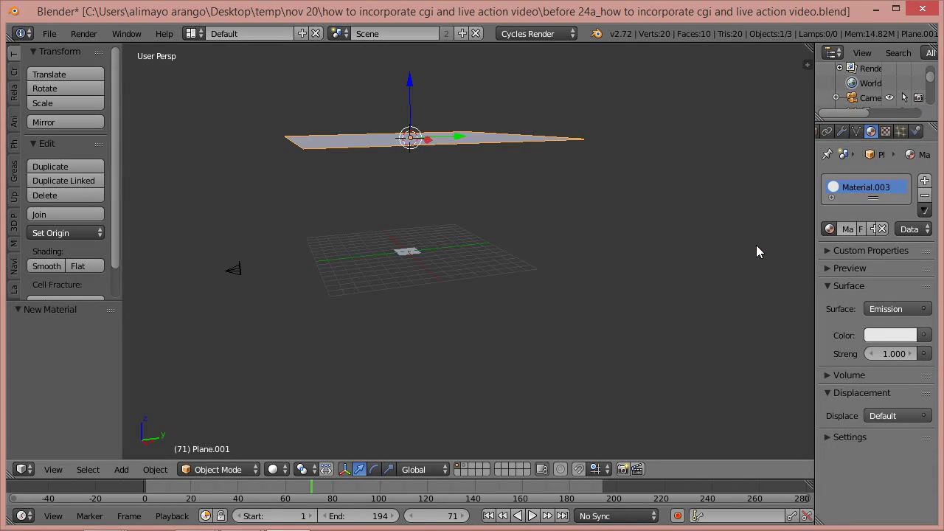
# Step: Preview the lit floor tile up close in Rendered viewport shading, then return to Solid shading
pyautogui.scroll(5, 436, 310)
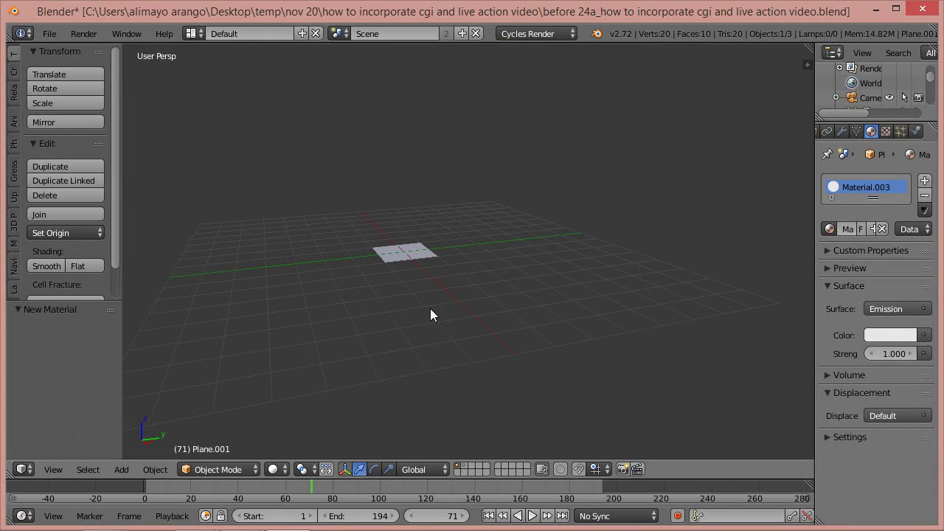
pyautogui.click(279, 470)
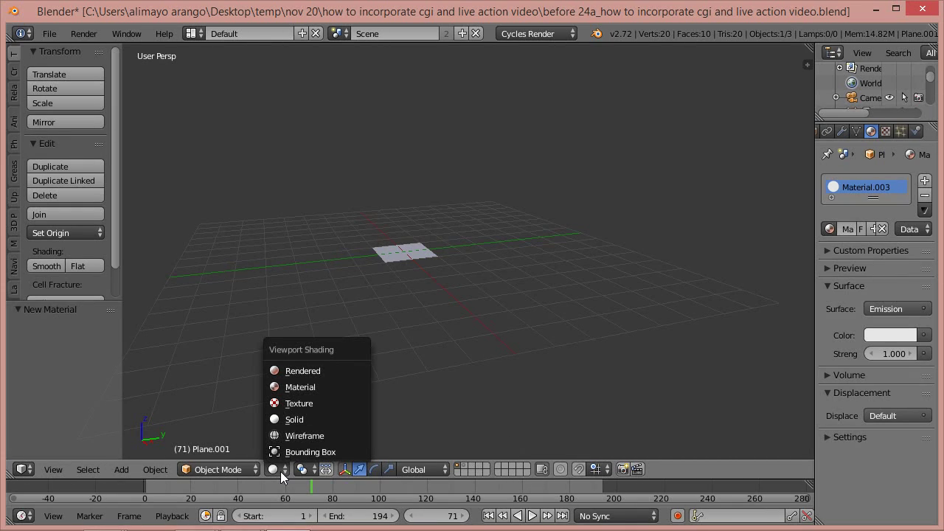
pyautogui.click(301, 373)
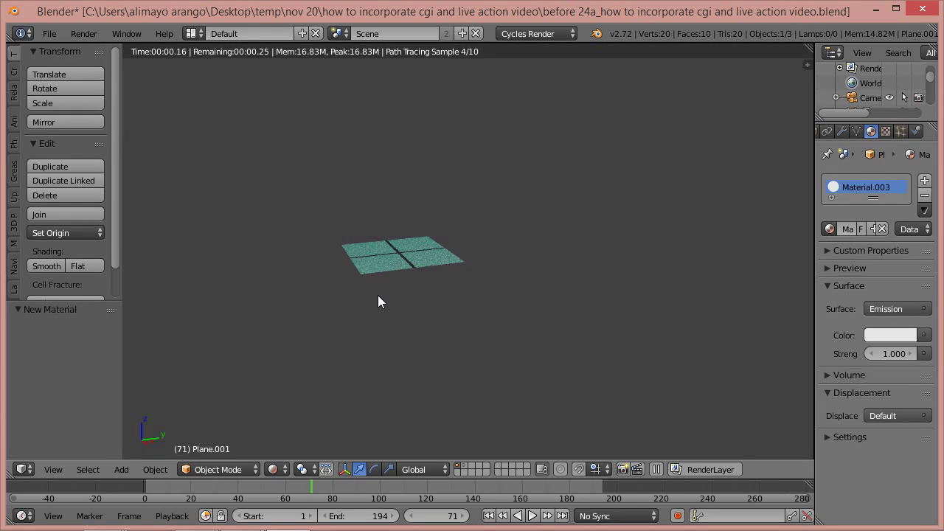
pyautogui.scroll(3, 377, 301)
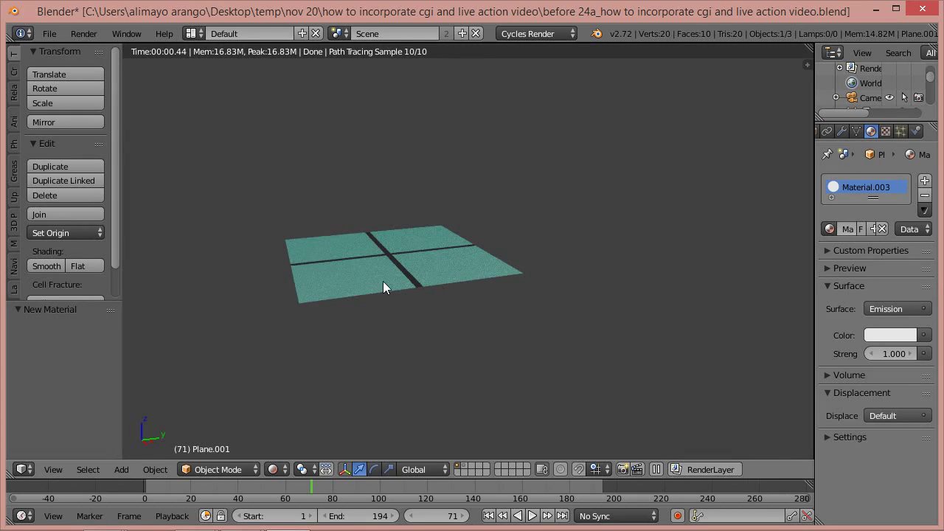
pyautogui.click(272, 469)
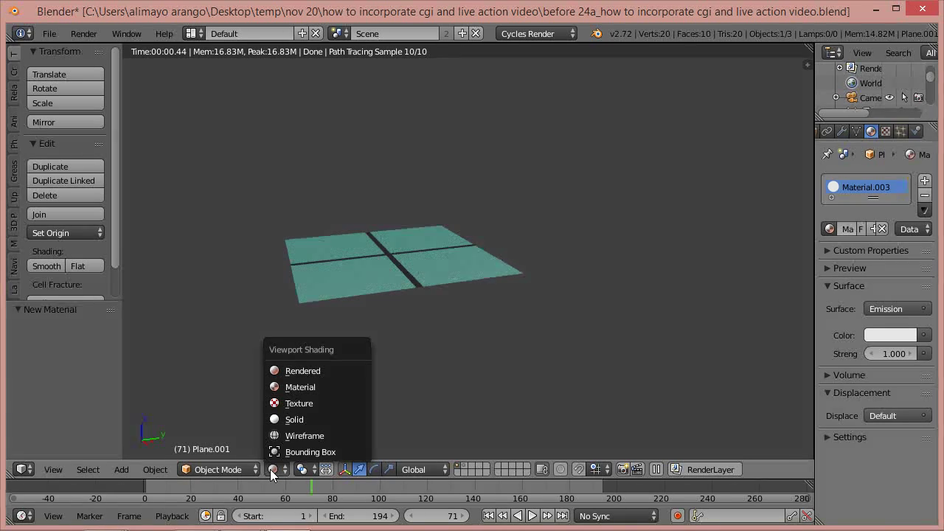
pyautogui.click(288, 419)
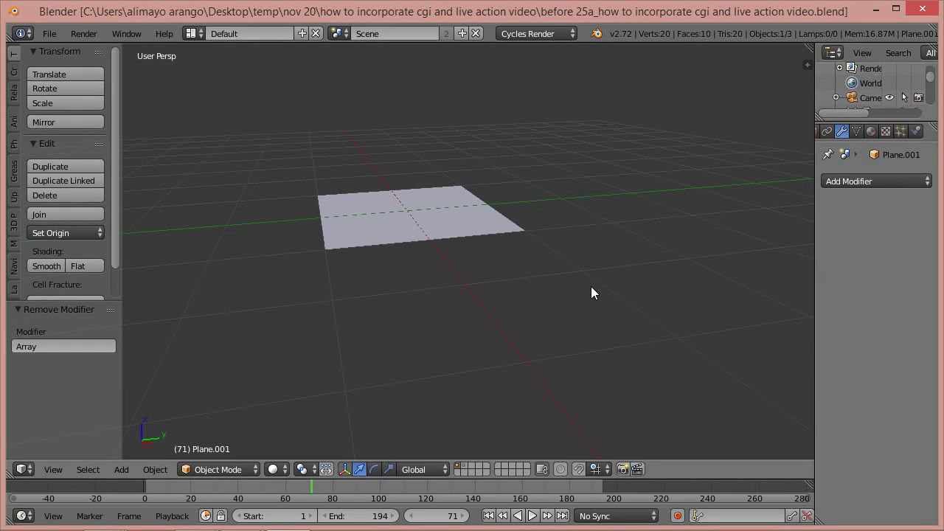
# Step: Add an Array modifier to the tiled floor plane and set its count to 8
pyautogui.rightClick(451, 230)
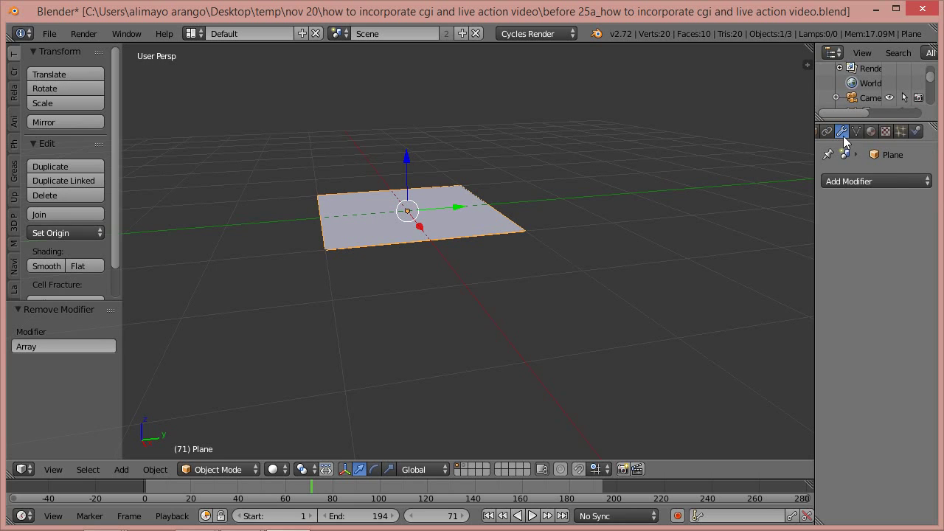
pyautogui.click(897, 180)
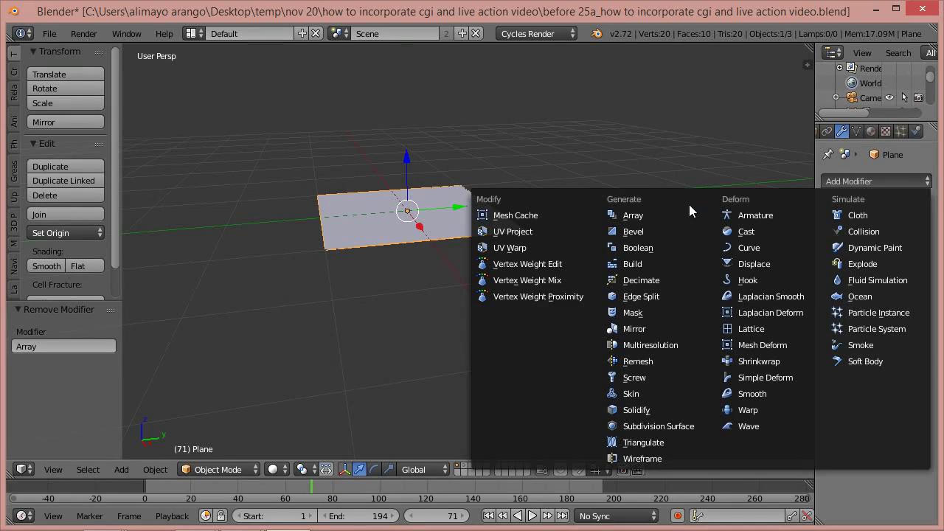
pyautogui.click(633, 216)
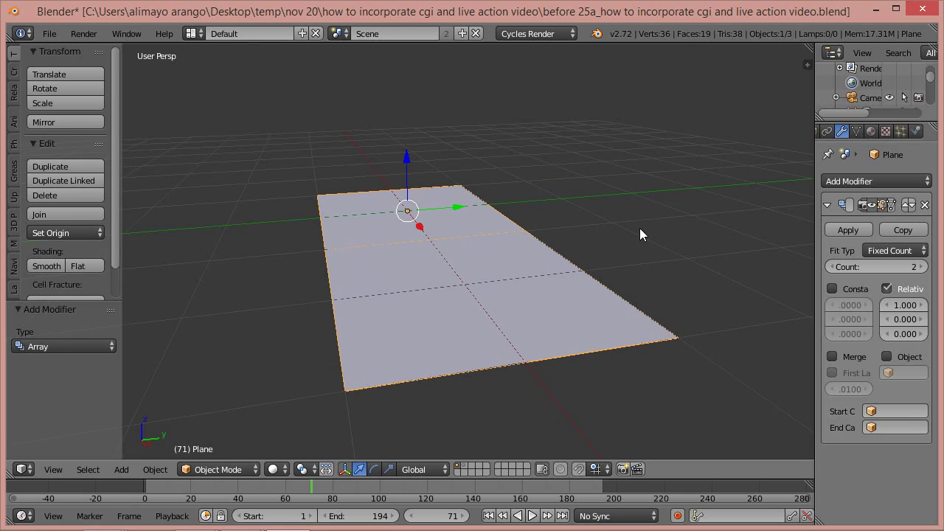
pyautogui.scroll(-5, 619, 283)
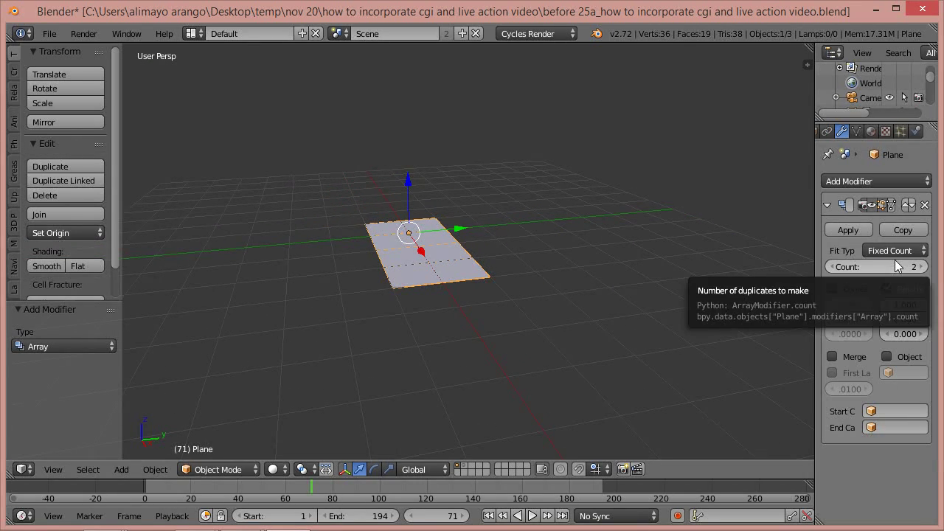
pyautogui.click(921, 266)
pyautogui.click(921, 266)
pyautogui.click(922, 267)
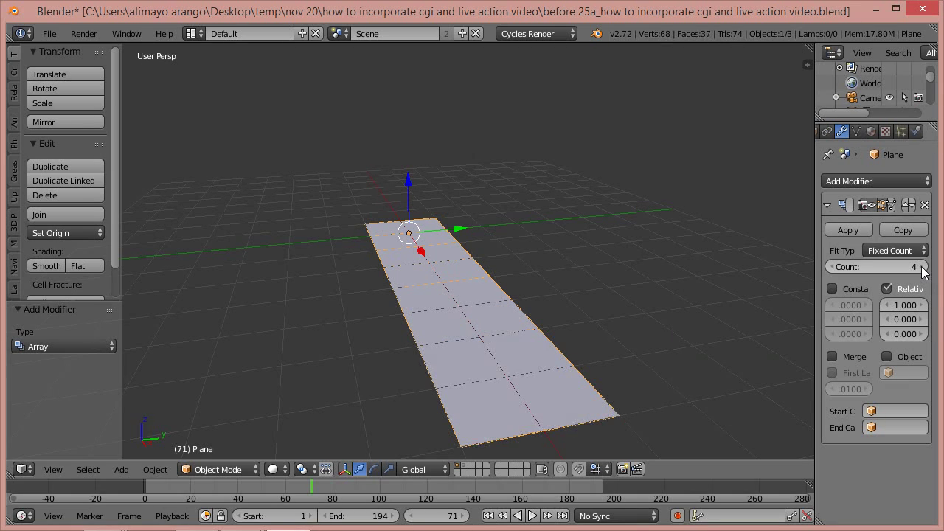
pyautogui.scroll(-4, 696, 265)
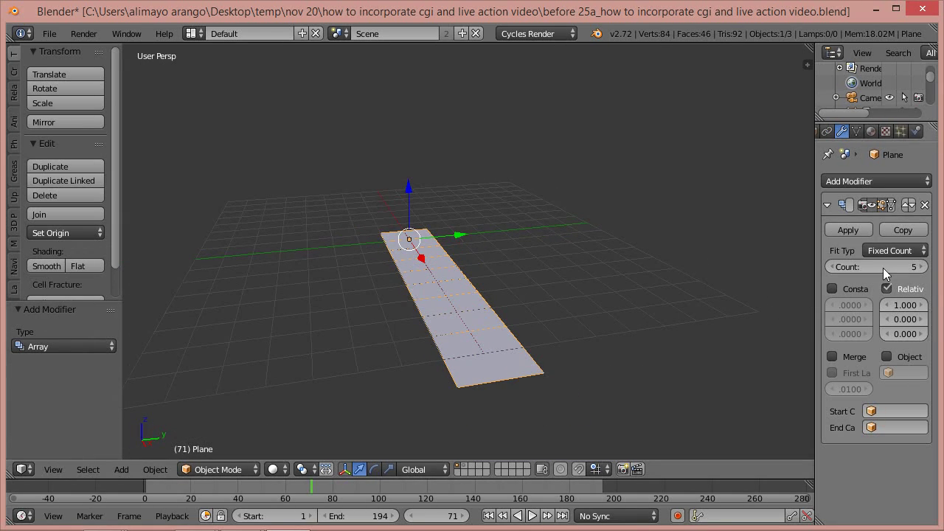
pyautogui.click(921, 267)
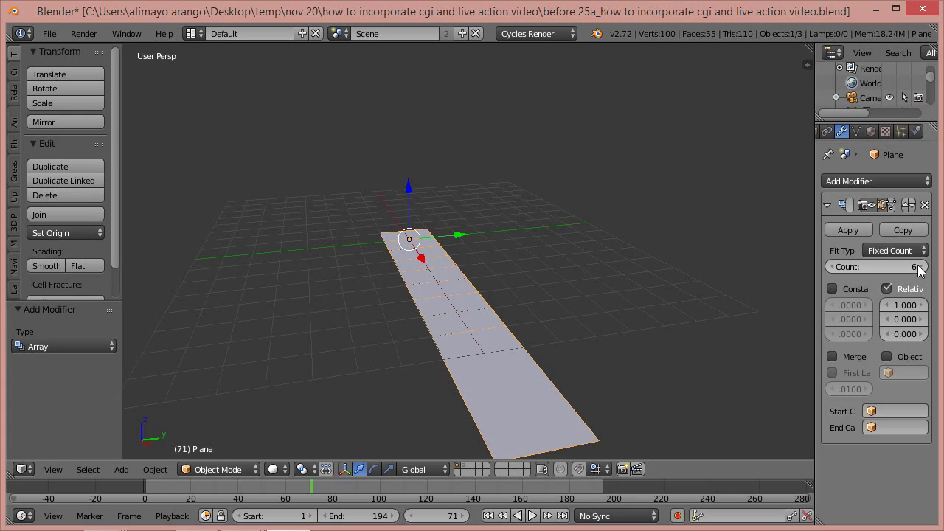
pyautogui.click(920, 267)
pyautogui.click(920, 267)
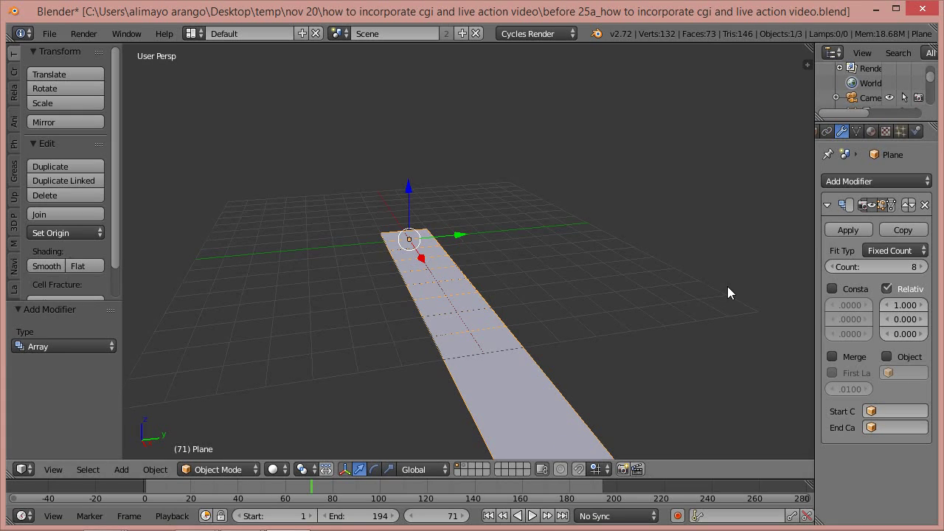
# Step: Enter Edit Mode on the floor plane and move its mesh about -7.1 units along the X axis
pyautogui.scroll(-2, 727, 286)
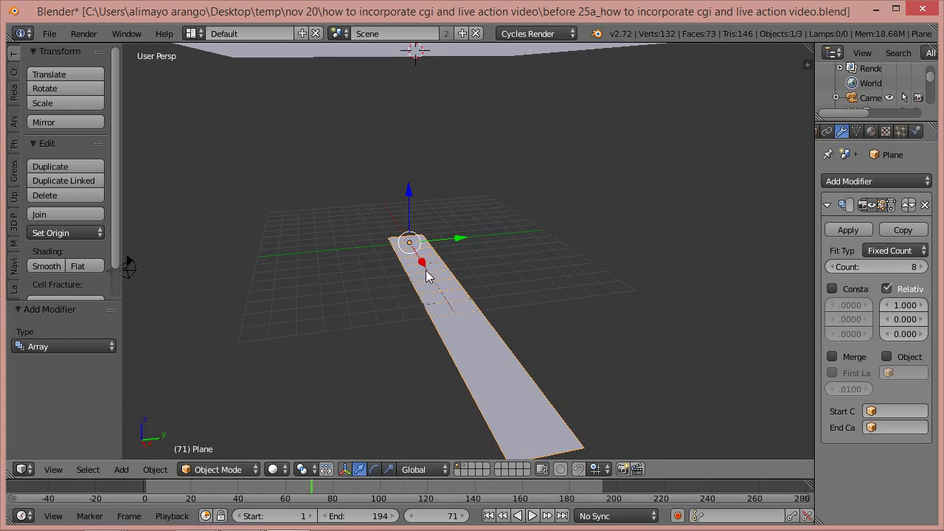
pyautogui.click(237, 469)
pyautogui.click(221, 435)
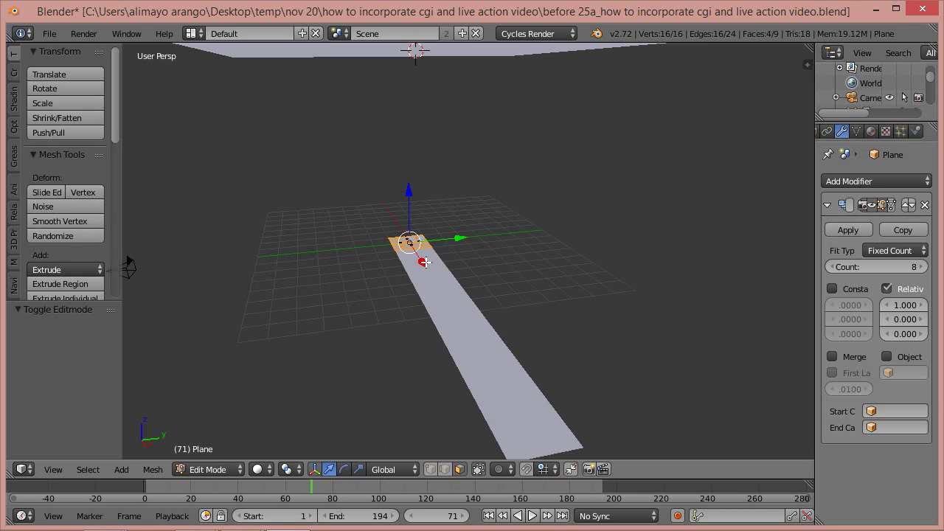
pyautogui.press('g')
pyautogui.press('x')
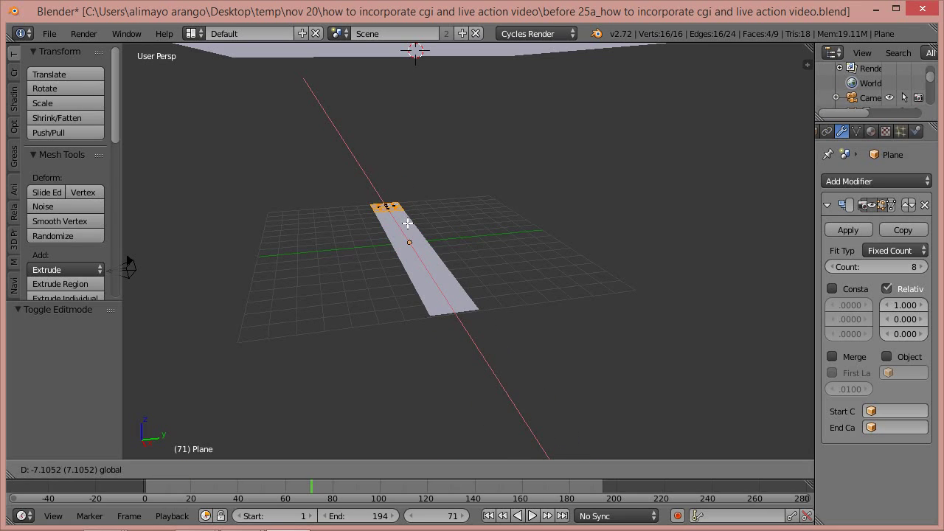
pyautogui.click(407, 223)
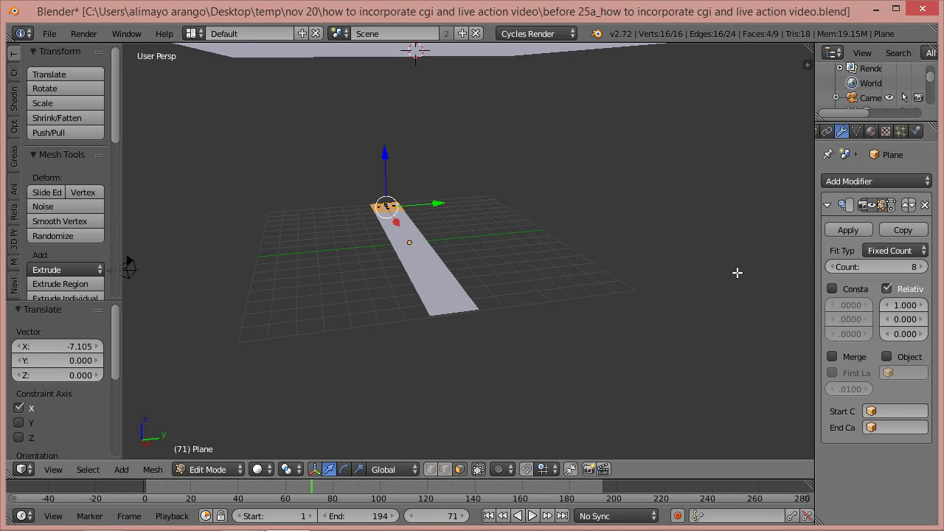
# Step: Copy the Array modifier and set the copy's relative offset to 0 in X and 1 in Y
pyautogui.click(898, 228)
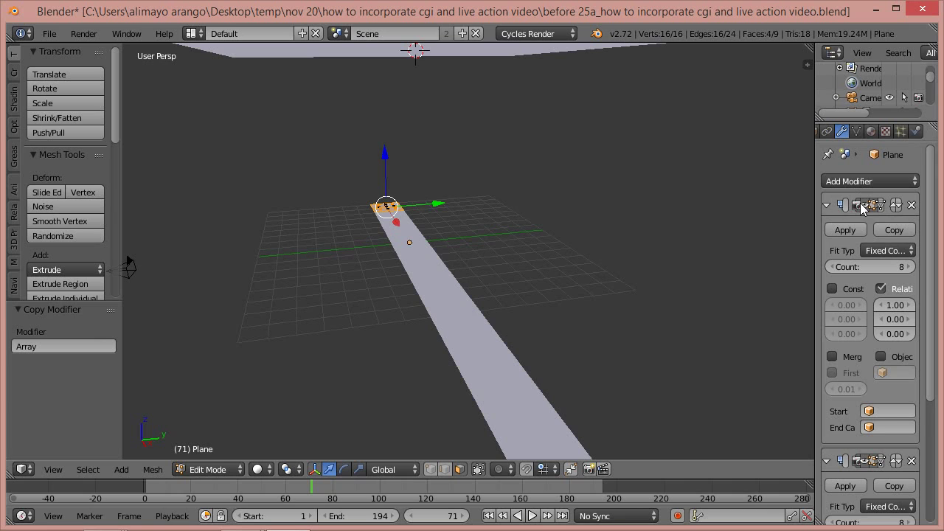
pyautogui.scroll(-1, 933, 371)
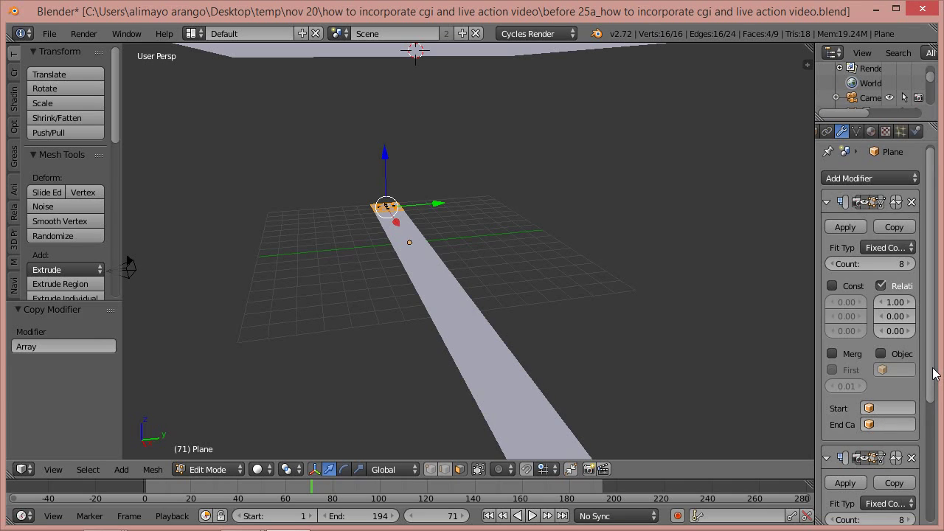
pyautogui.moveTo(933, 372); pyautogui.dragTo(939, 484)
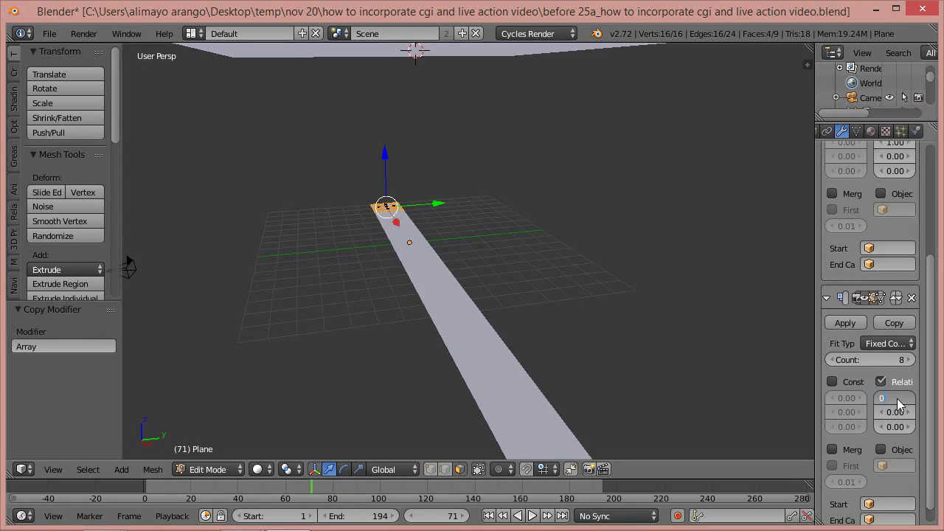
pyautogui.press('Return')
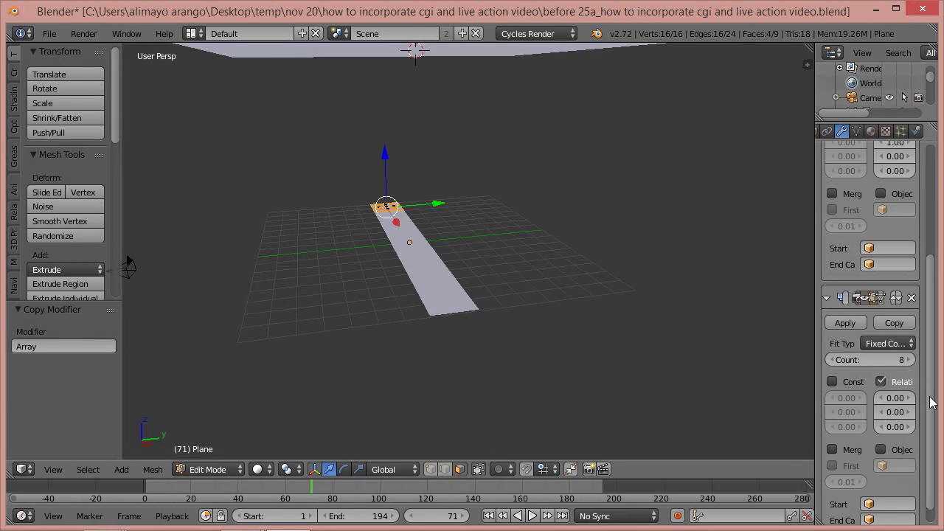
pyautogui.click(893, 413)
pyautogui.write('1')
pyautogui.press('Return')
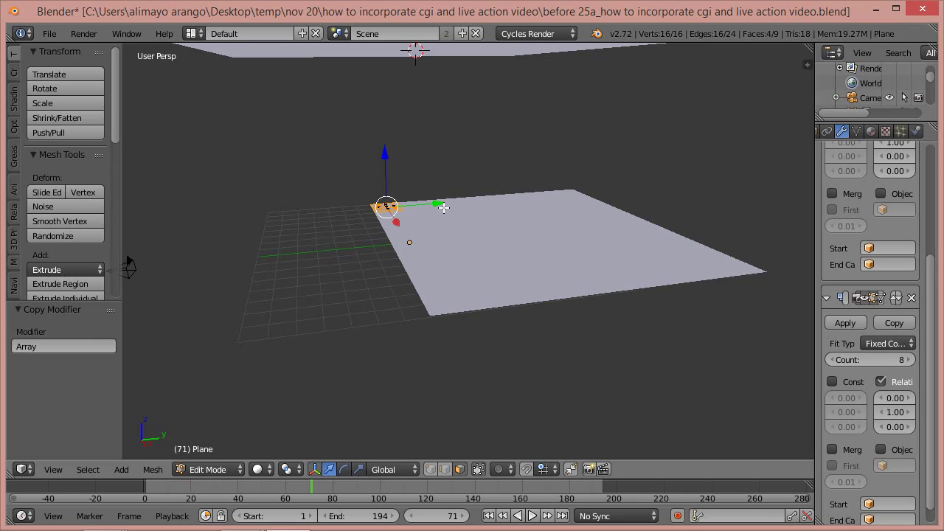
# Step: Move the floor mesh about -7.17 units along the Y axis and switch the viewport to Rendered shading
pyautogui.moveTo(443, 207); pyautogui.dragTo(333, 214)
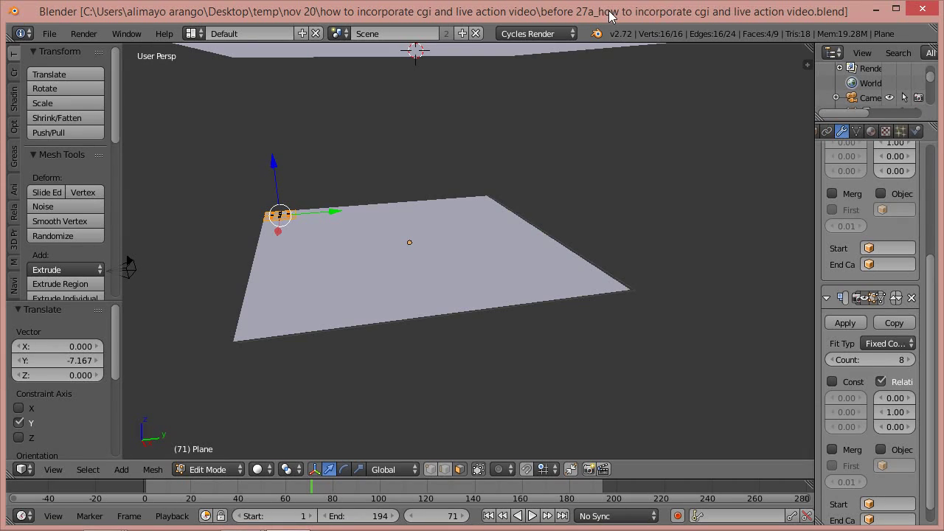
pyautogui.click(264, 470)
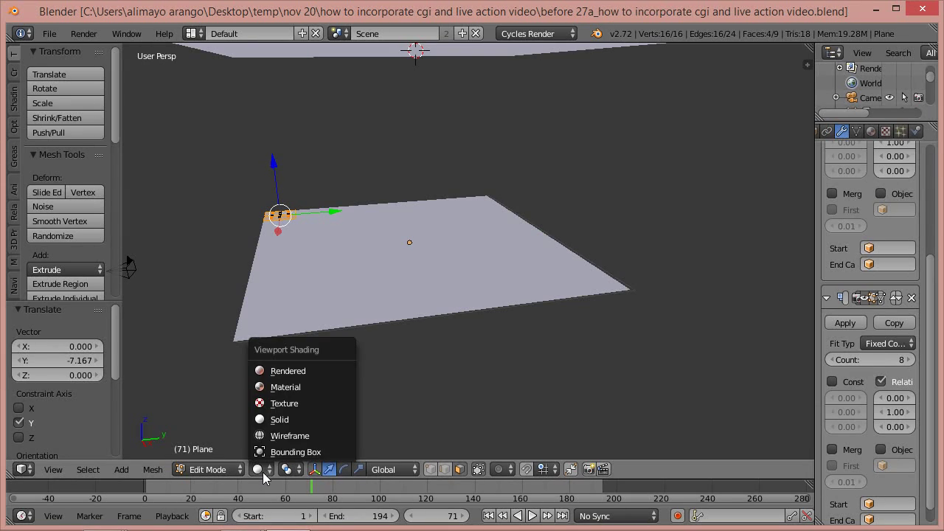
pyautogui.click(283, 371)
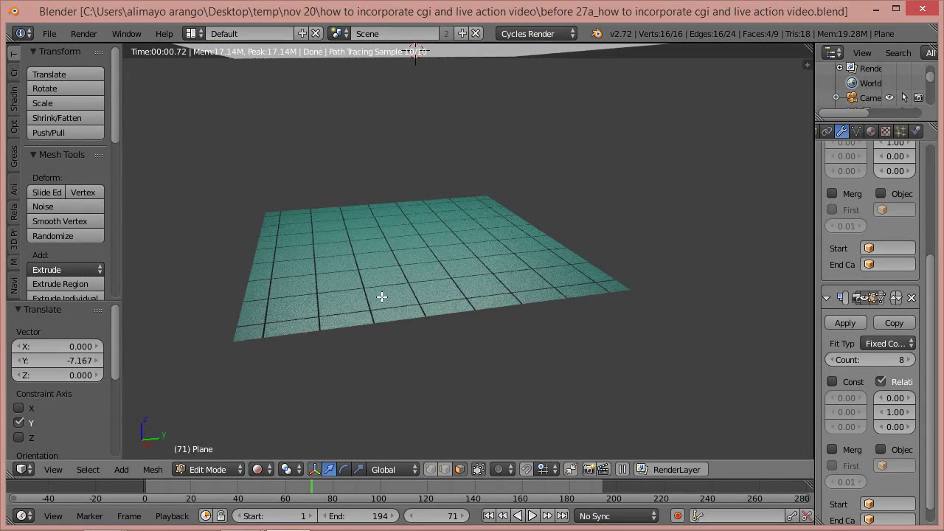
# Step: Switch the viewport to Solid shading, return the floor plane to Object Mode, and display the spaceship's layer alongside it
pyautogui.click(269, 474)
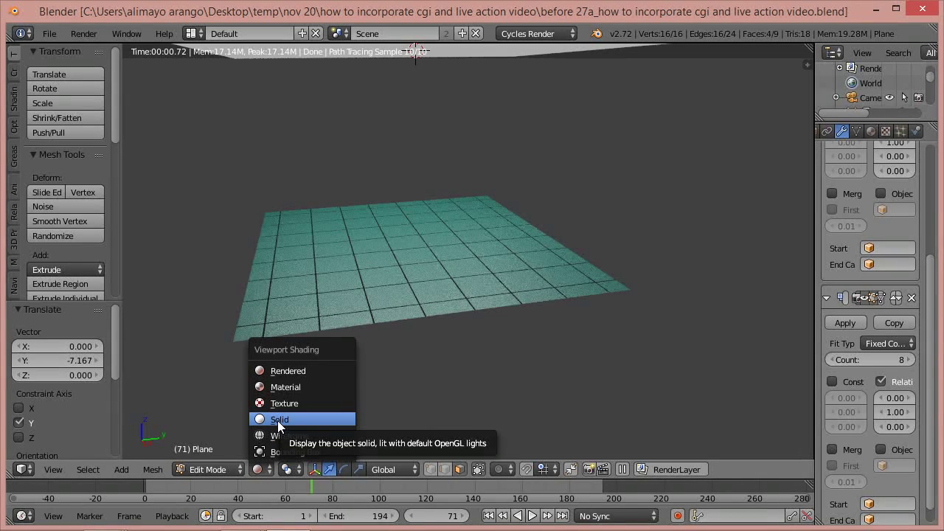
pyautogui.click(277, 420)
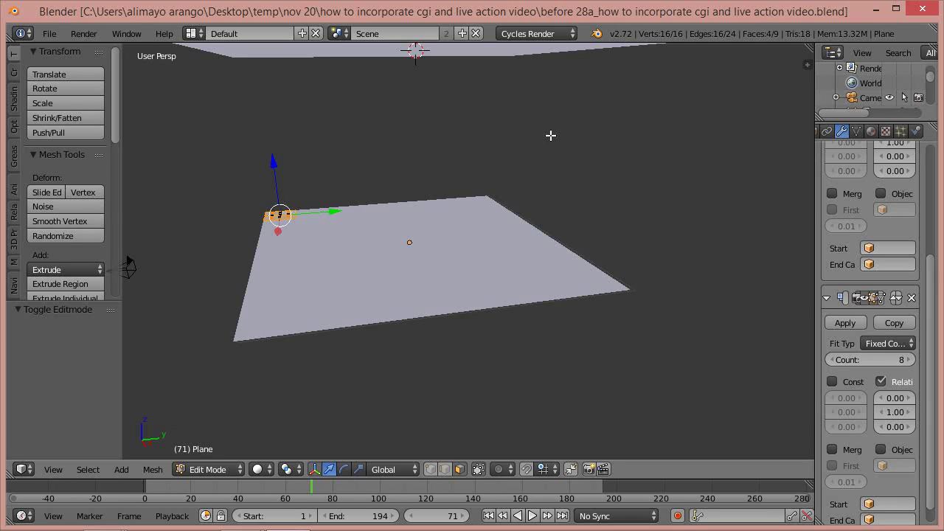
pyautogui.click(222, 470)
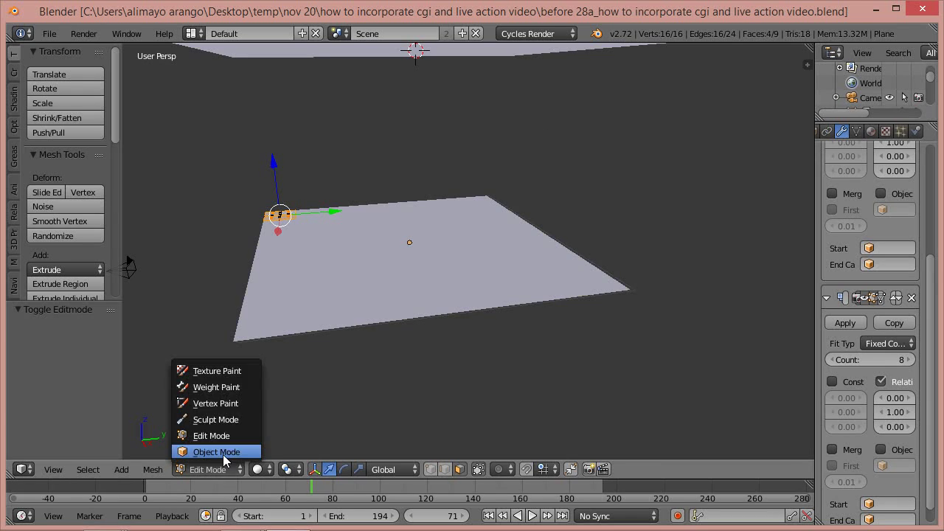
pyautogui.click(223, 452)
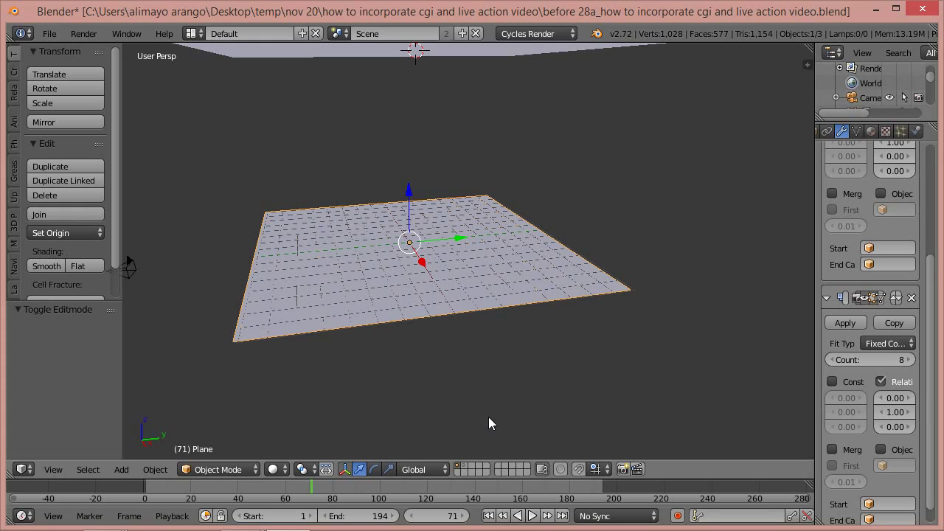
pyautogui.keyDown('shift'); pyautogui.click(465, 470); pyautogui.keyUp('shift')
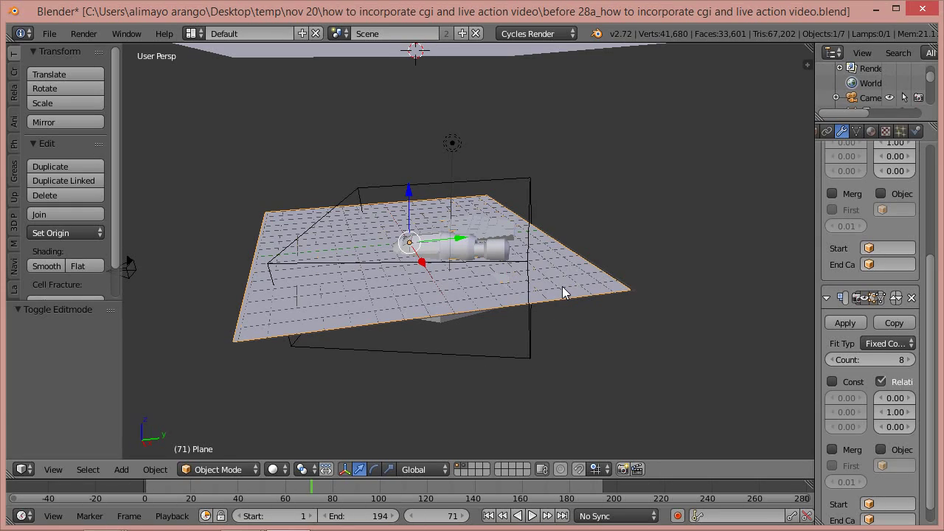
# Step: Move the floor mesh about -1.6 units along Z in Edit Mode and save the file as a "before 29a" copy
pyautogui.click(247, 471)
pyautogui.click(235, 438)
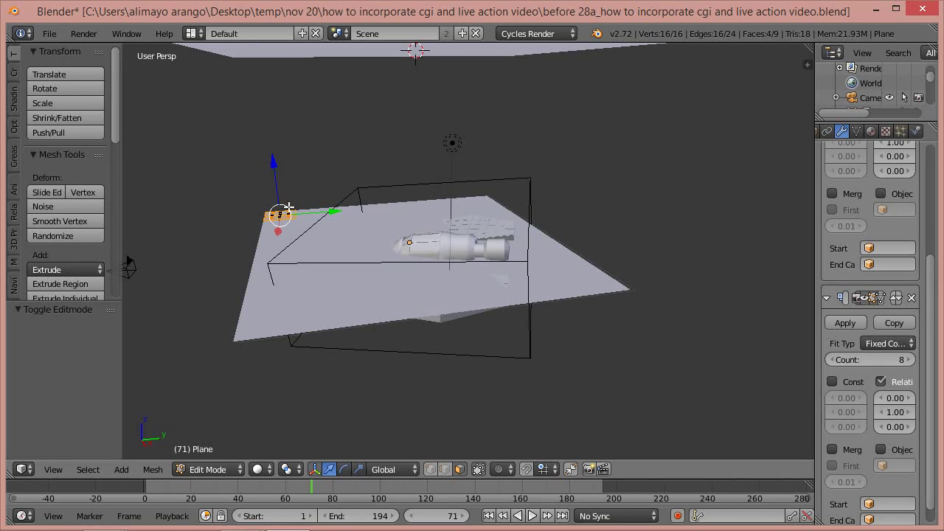
pyautogui.moveTo(274, 158); pyautogui.dragTo(269, 183)
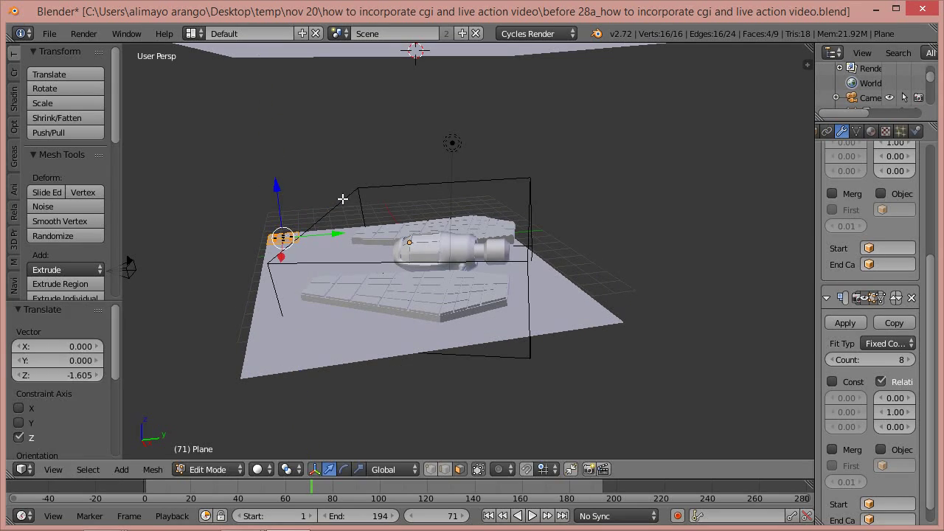
pyautogui.hotkey('ctrl', 'alt', 's')
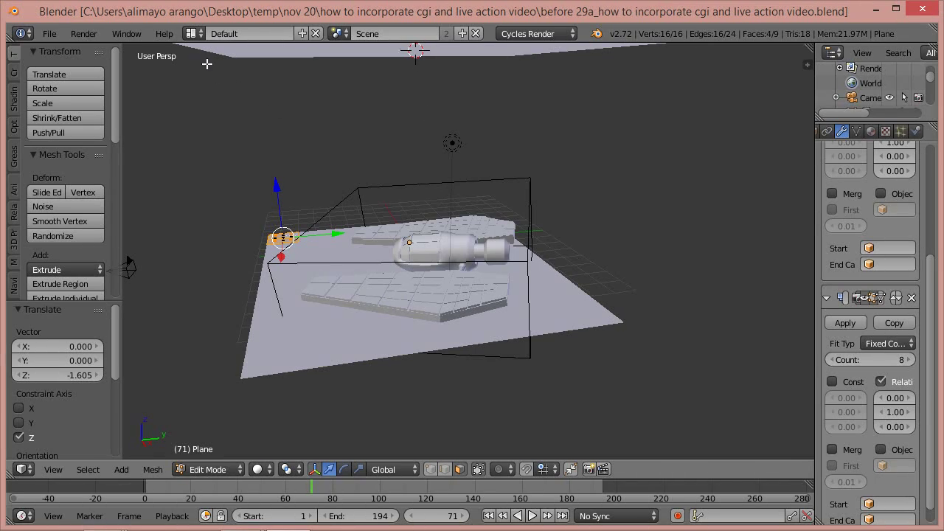
# Step: Switch to the Compositing screen layout and move the floor mesh about -0.27 units along Z in the camera view
pyautogui.click(197, 37)
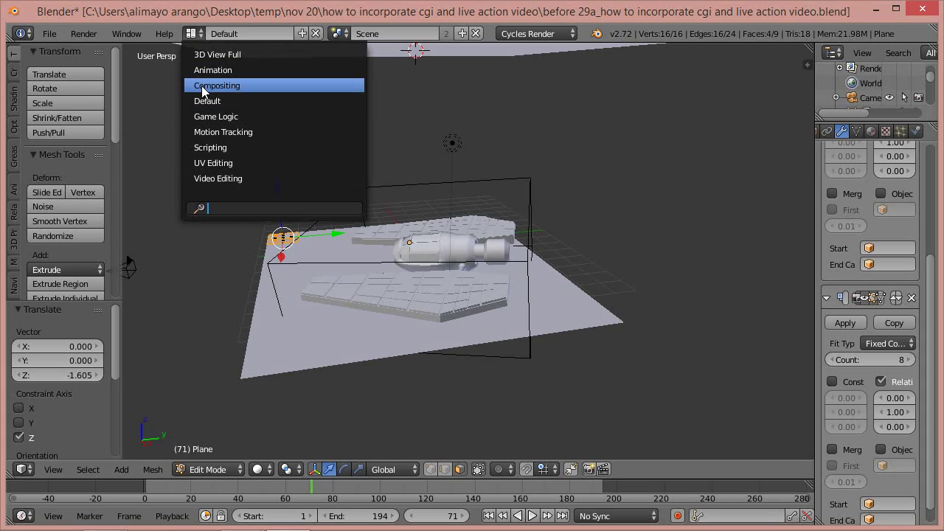
pyautogui.click(203, 89)
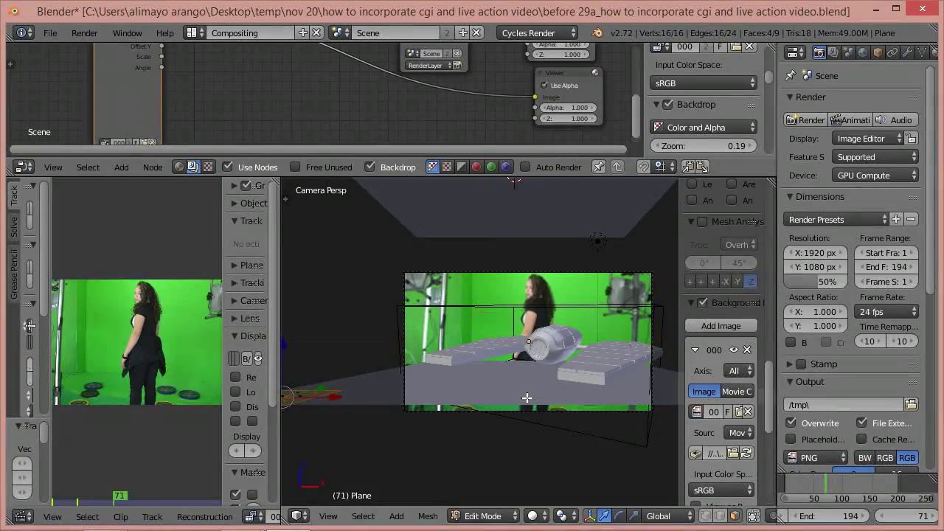
pyautogui.scroll(-2, 337, 419)
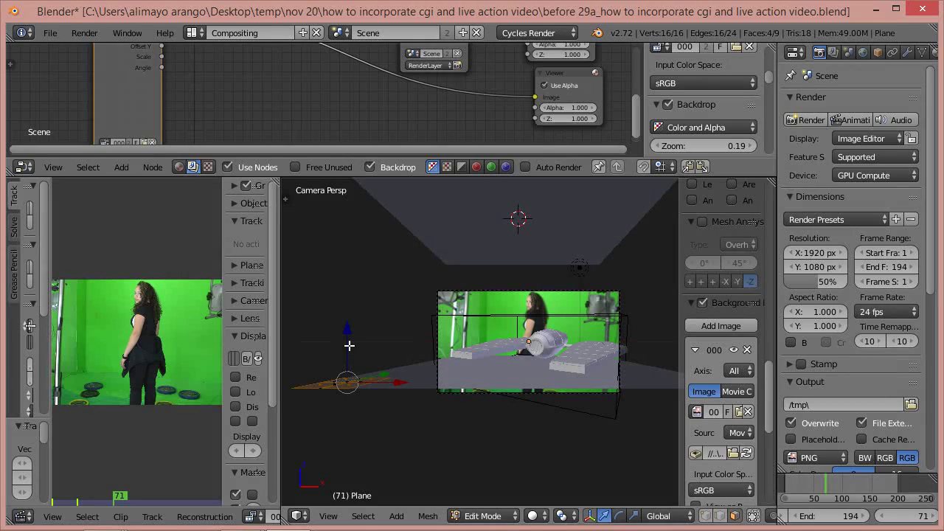
pyautogui.press('g')
pyautogui.press('z')
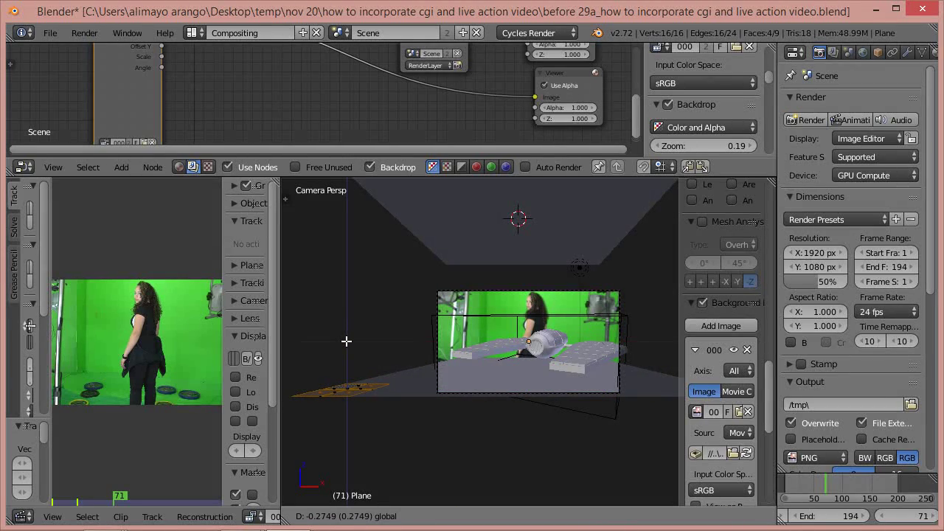
pyautogui.click(347, 340)
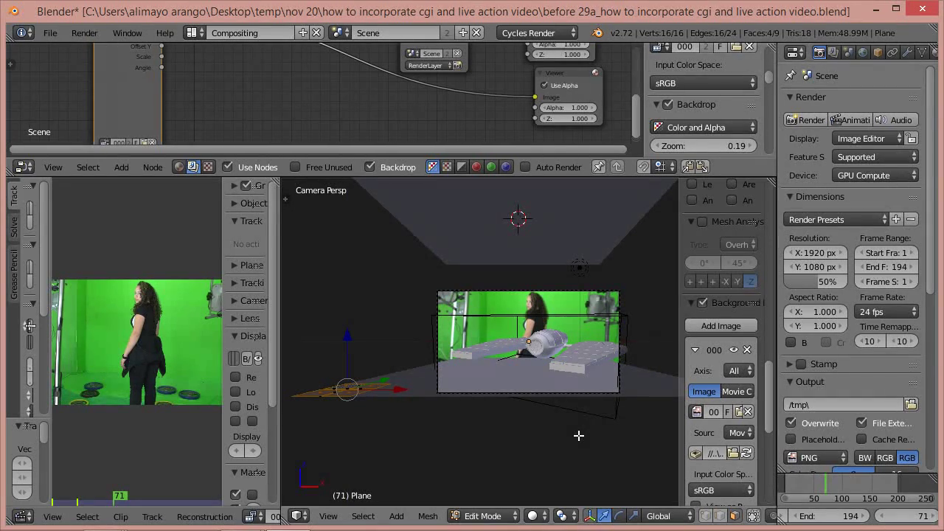
pyautogui.press('r')
pyautogui.press('z')
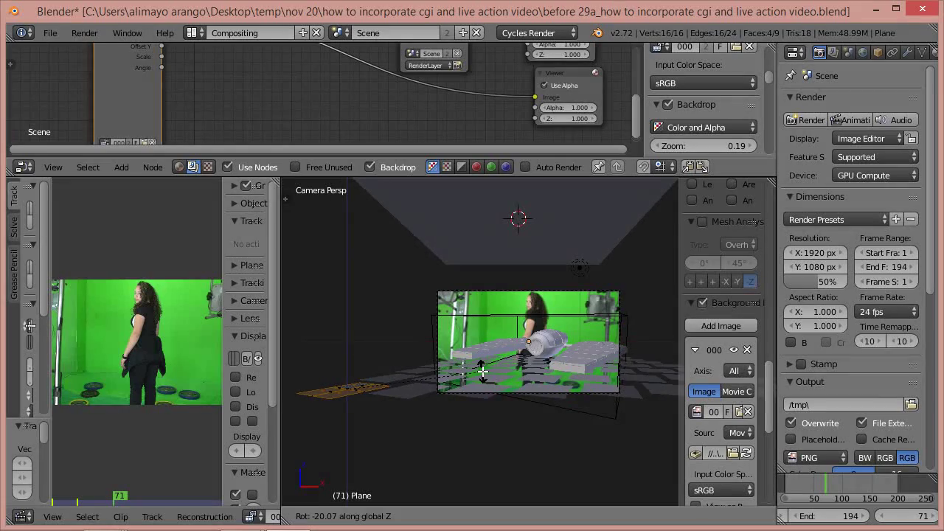
pyautogui.click(481, 374)
pyautogui.press('Tab')
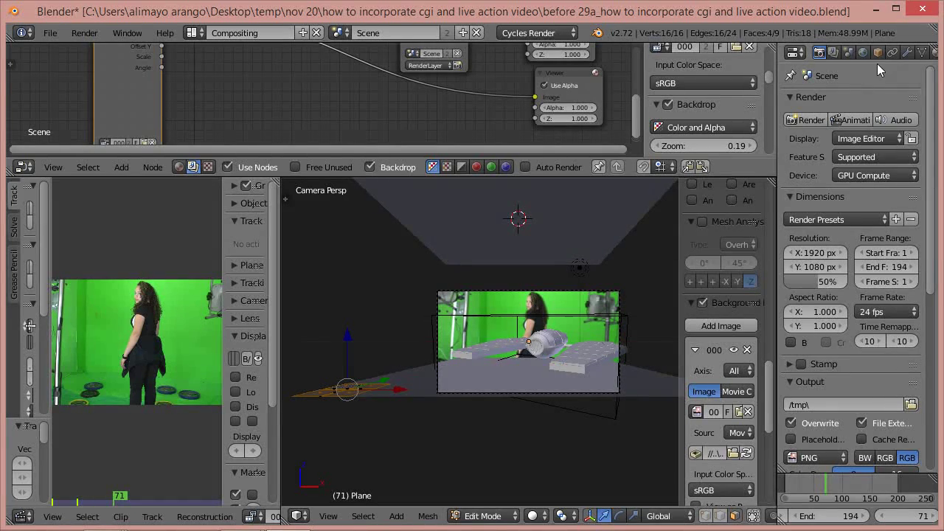
# Step: Return the floor plane to Object Mode and apply both of its Array modifiers
pyautogui.click(483, 515)
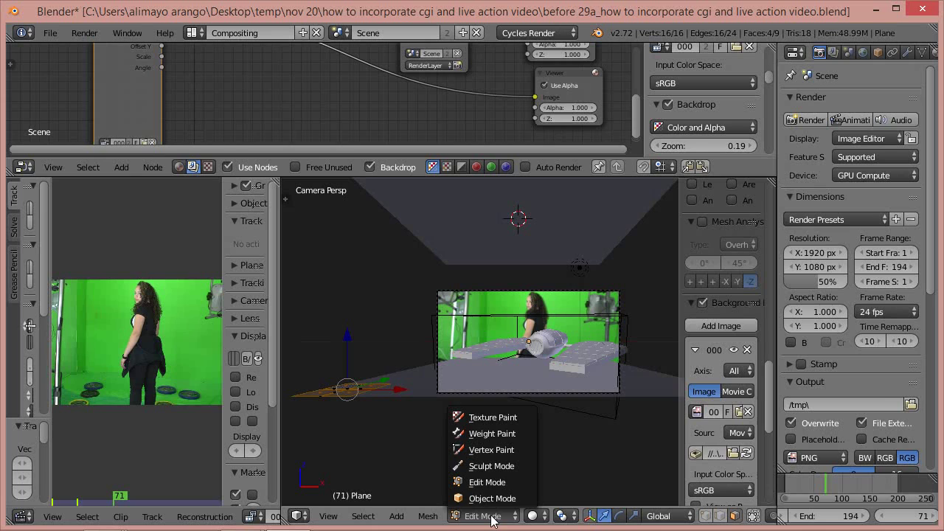
pyautogui.click(487, 499)
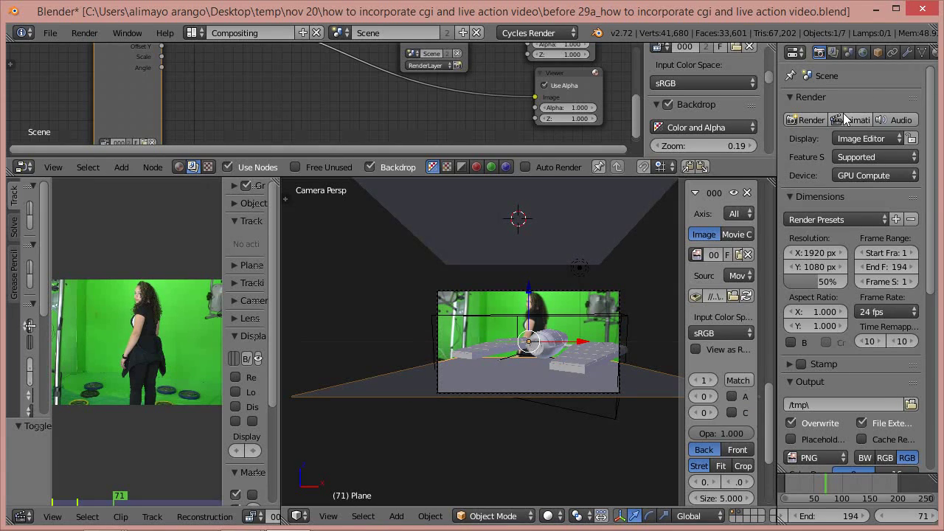
pyautogui.click(908, 54)
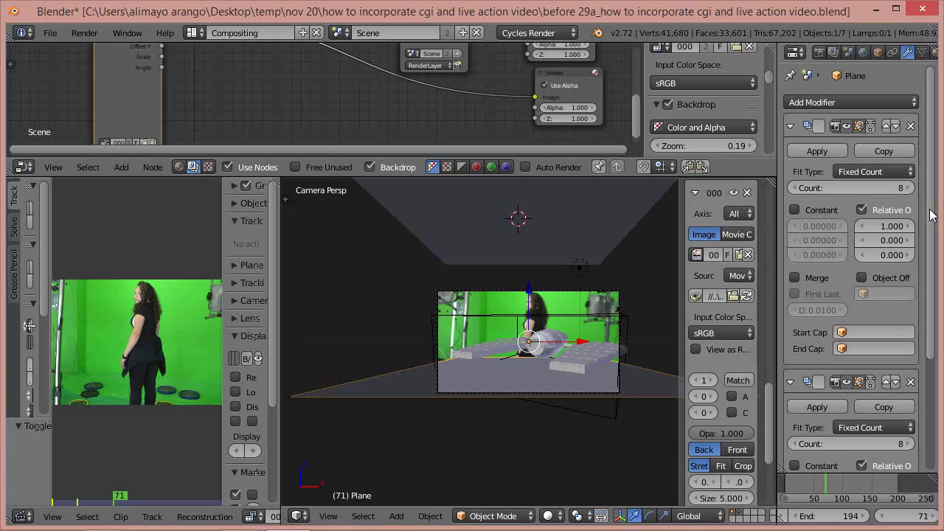
pyautogui.scroll(-1, 930, 218)
pyautogui.scroll(-5, 931, 218)
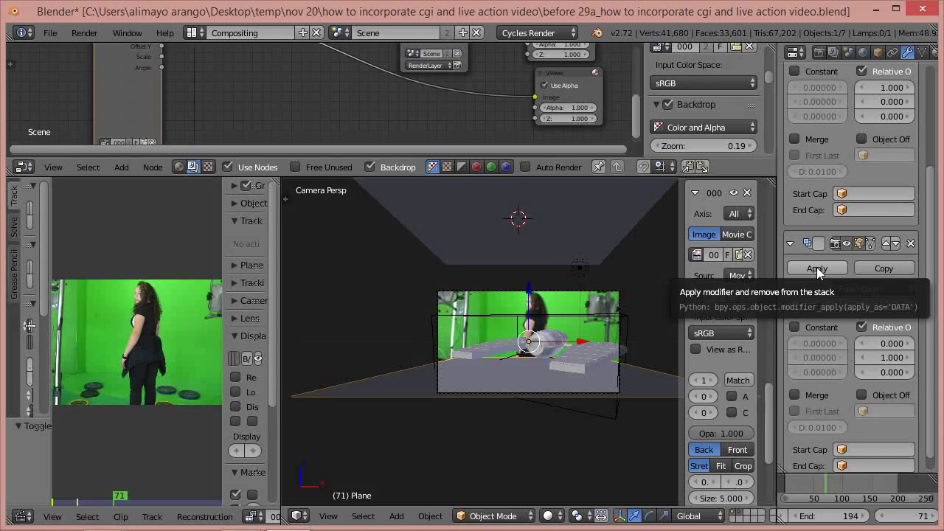
pyautogui.click(817, 267)
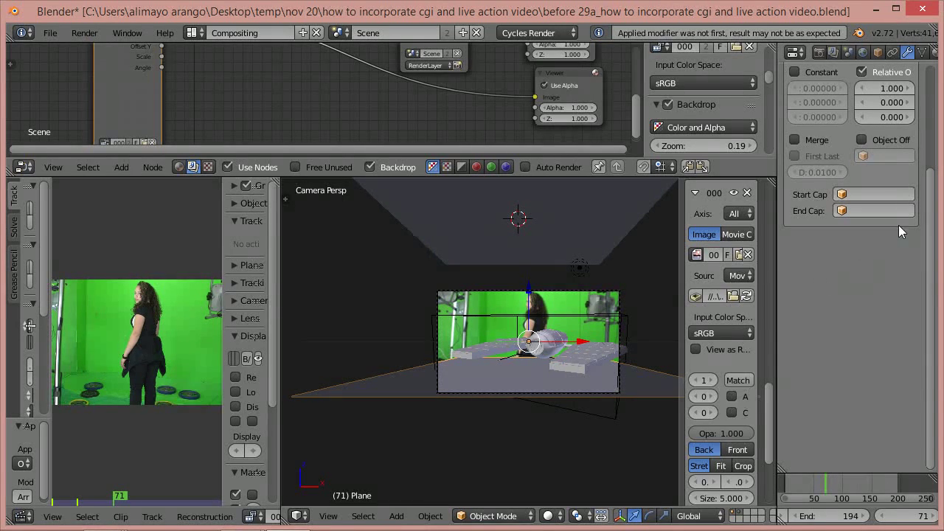
pyautogui.scroll(6, 856, 185)
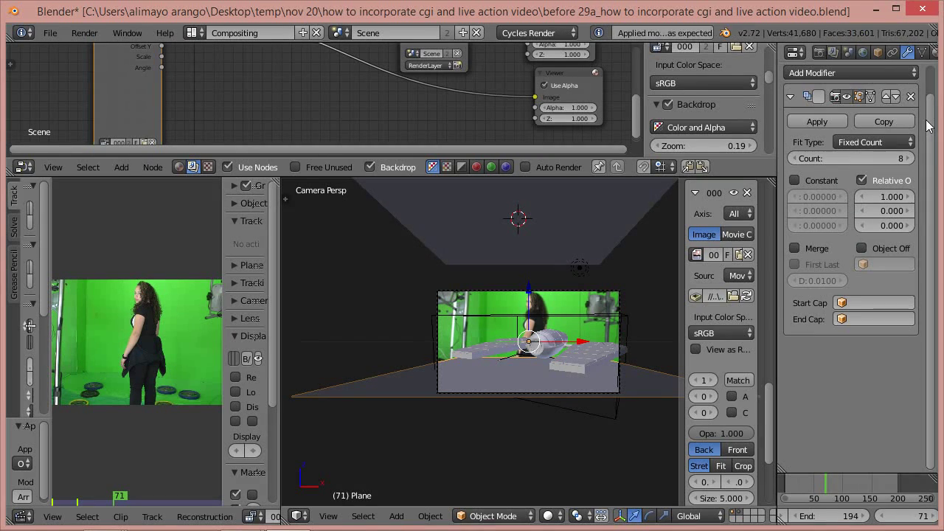
pyautogui.click(825, 122)
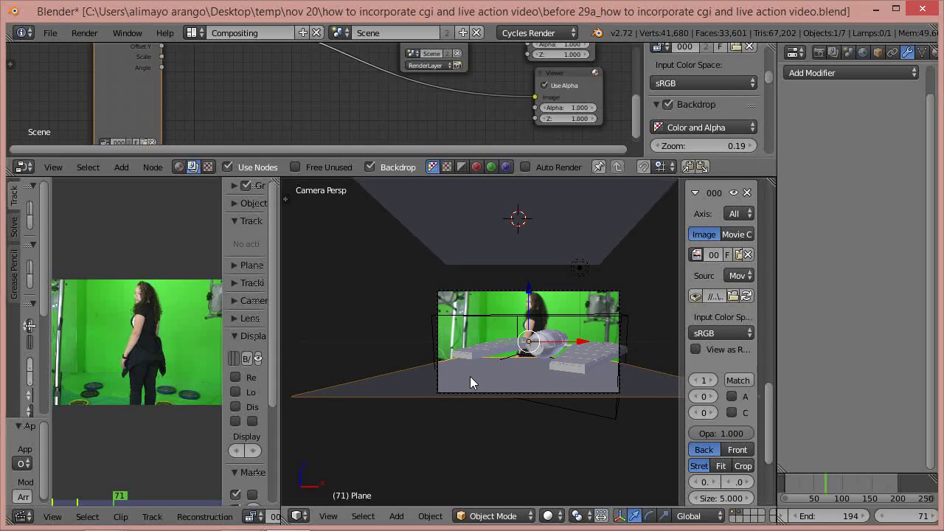
# Step: Inspect the floor's full tiled mesh in Edit Mode from an angled view, and return to Object Mode in camera view
pyautogui.click(517, 515)
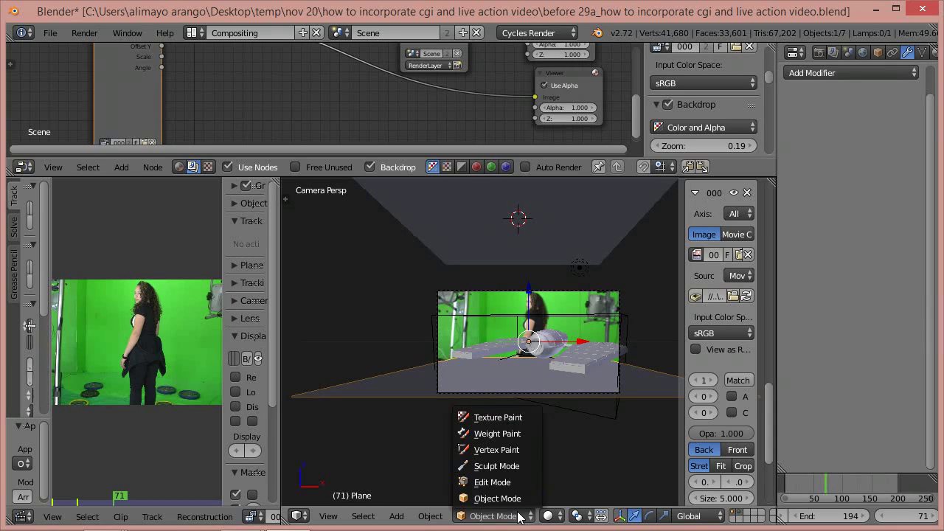
pyautogui.click(492, 482)
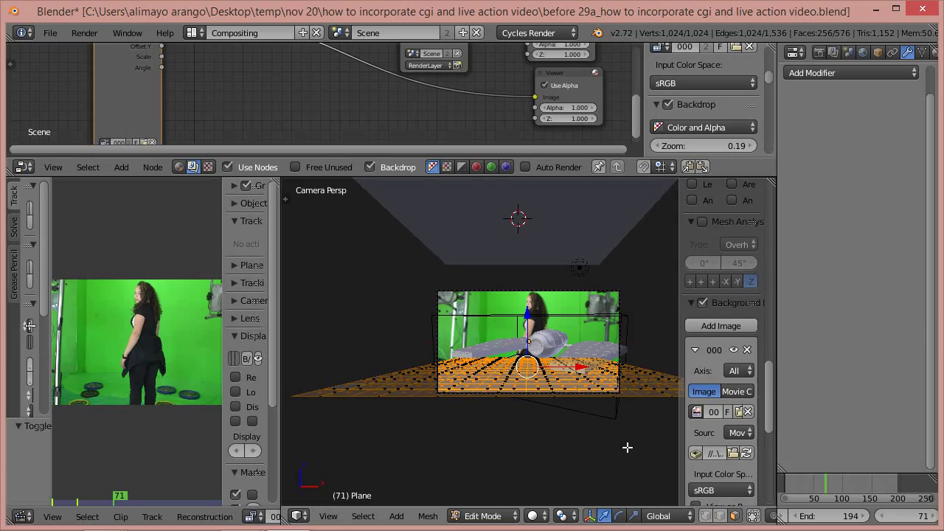
pyautogui.moveTo(617, 449); pyautogui.dragTo(607, 482, button='middle')
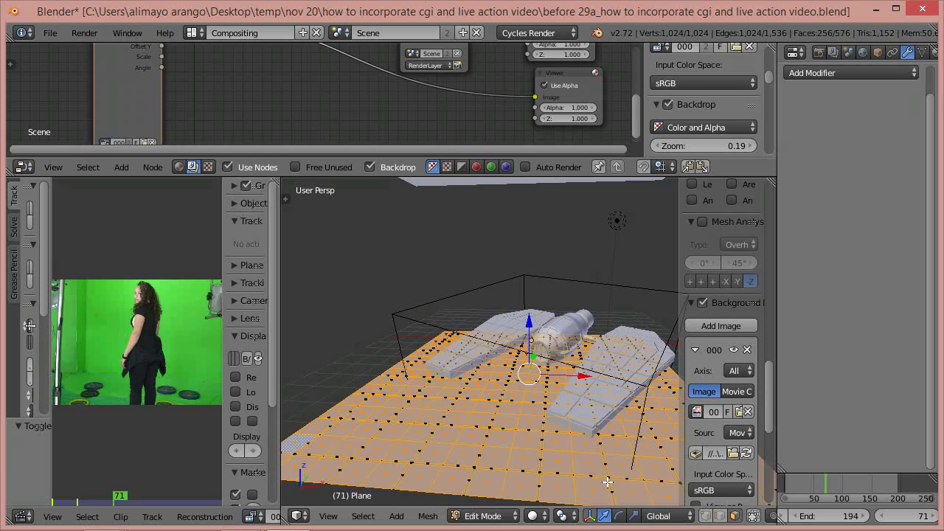
pyautogui.press('KP_0')
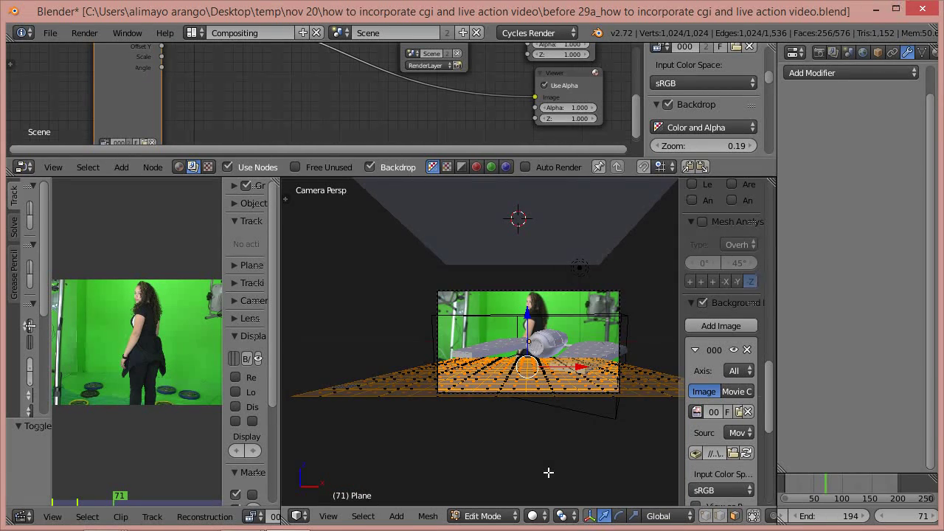
pyautogui.click(488, 516)
pyautogui.click(490, 499)
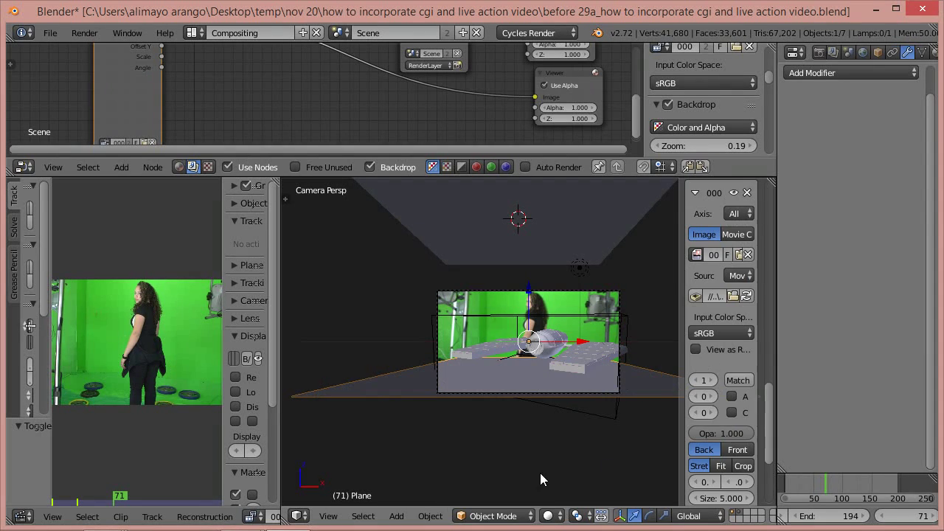
# Step: Rotate the floor plane slightly about the global Z axis and about 4° about the global X axis
pyautogui.press('r')
pyautogui.press('z')
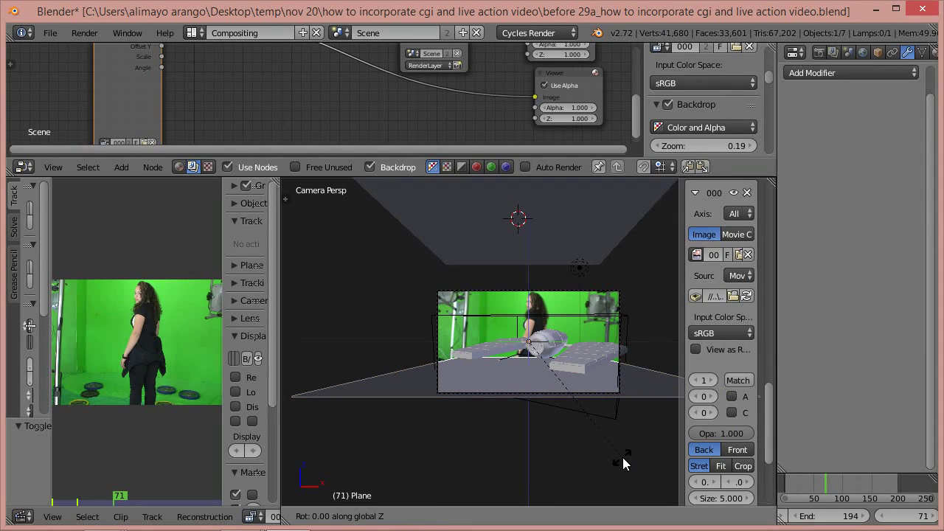
pyautogui.click(646, 423)
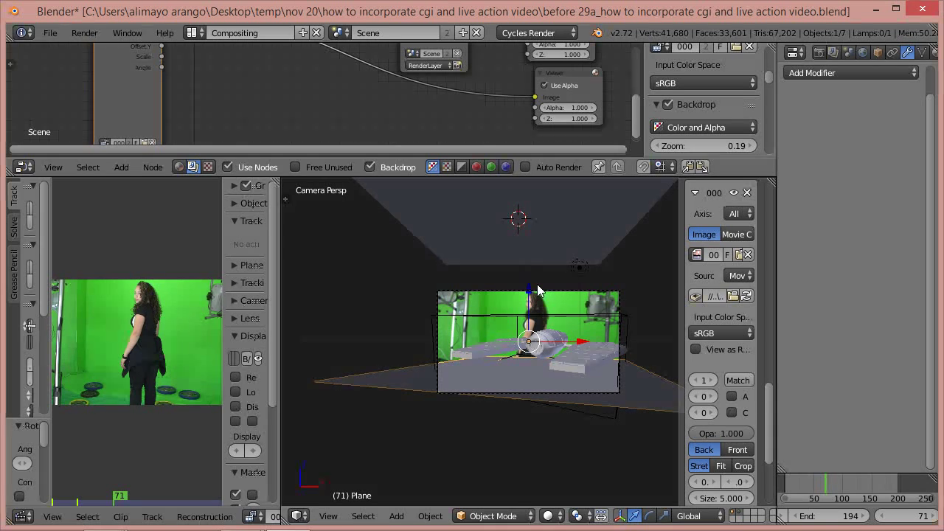
pyautogui.press('r')
pyautogui.press('x')
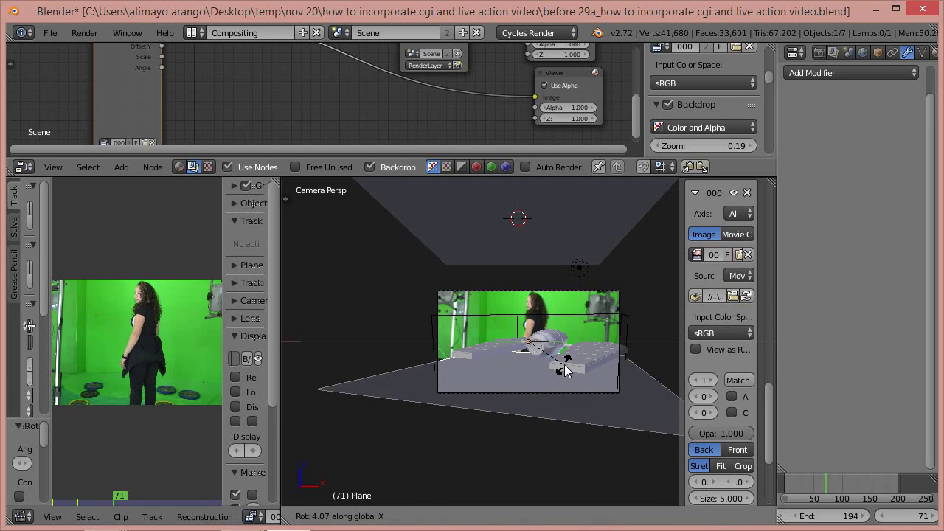
pyautogui.click(564, 364)
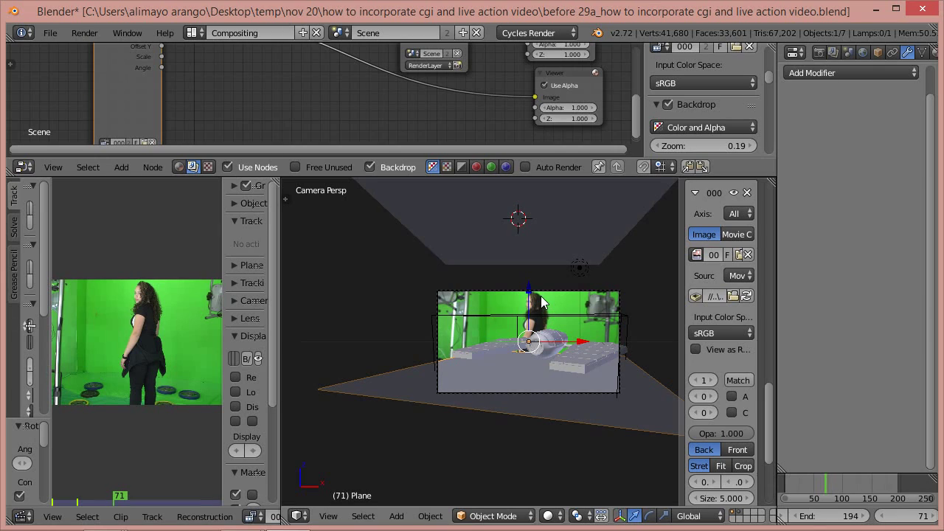
# Step: Move the floor plane up about 0.44 units along the global Z axis in camera view
pyautogui.press('g')
pyautogui.press('z')
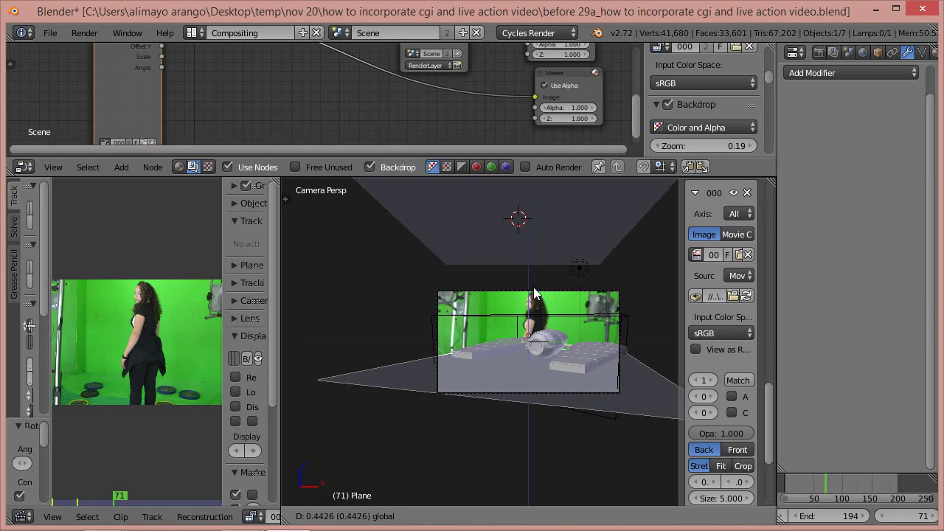
pyautogui.click(547, 340)
pyautogui.scroll(2, 557, 351)
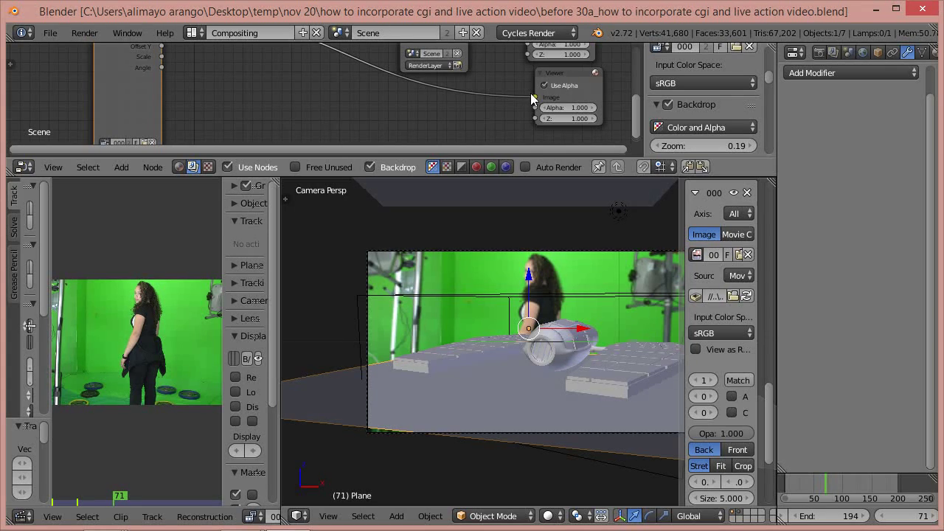
# Step: Reconnect the footage to the Viewer node's Image input and return the animation to frame 0
pyautogui.moveTo(532, 96)
pyautogui.mouseDown()
pyautogui.moveTo(521, 100)
pyautogui.moveTo(531, 96)
pyautogui.mouseUp()
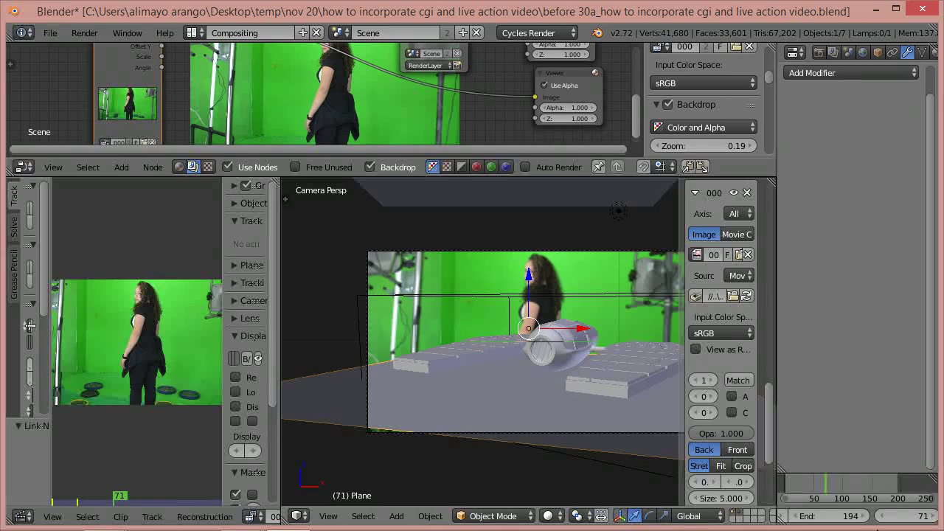
pyautogui.click(787, 494)
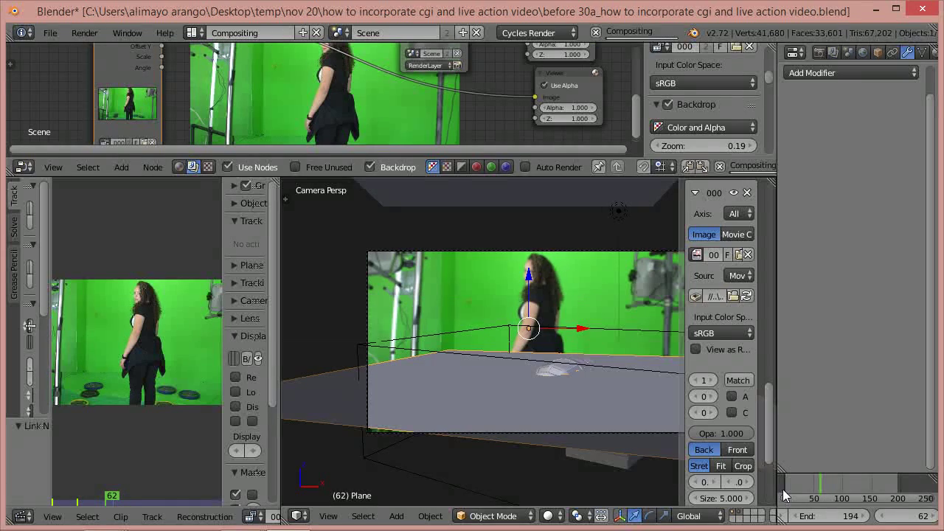
pyautogui.hotkey('shift', 'Left')
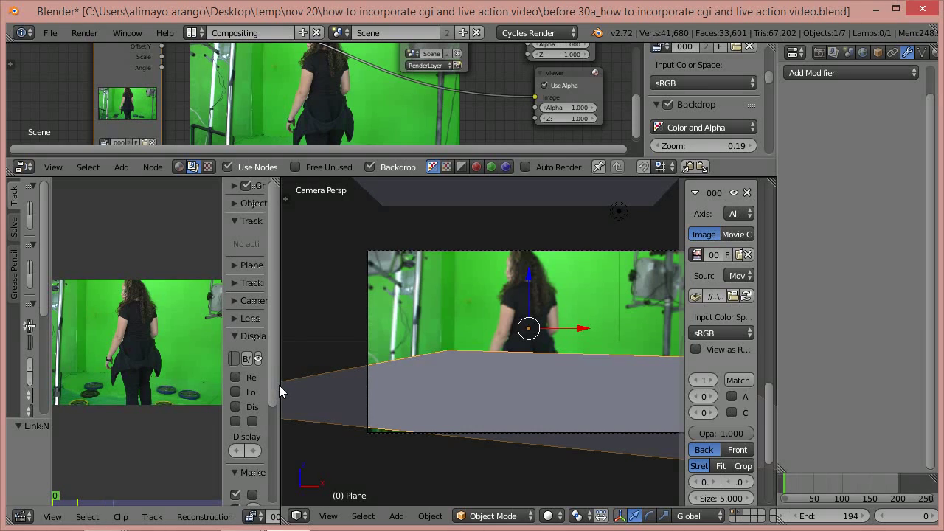
# Step: Widen the movie clip editor beside the 3D view and switch it from Tracking to Mask mode
pyautogui.moveTo(297, 376); pyautogui.dragTo(550, 399)
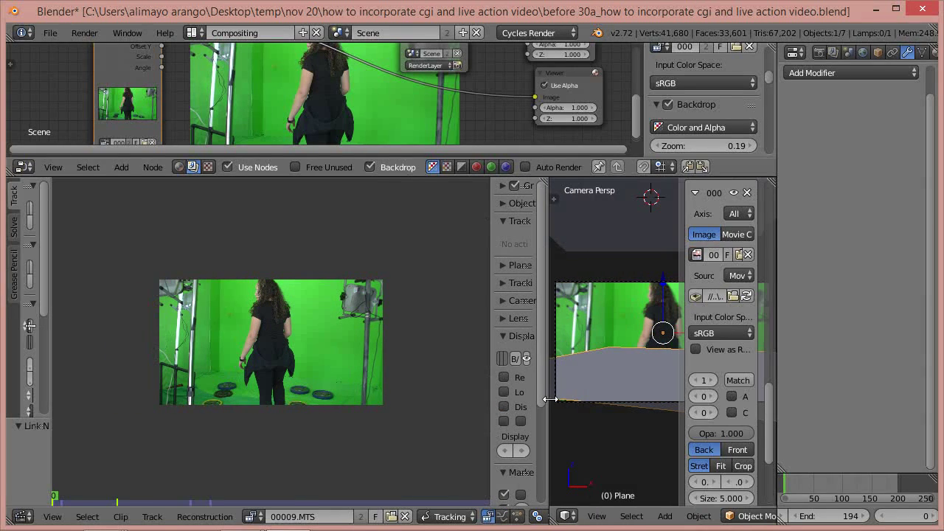
pyautogui.scroll(2, 421, 387)
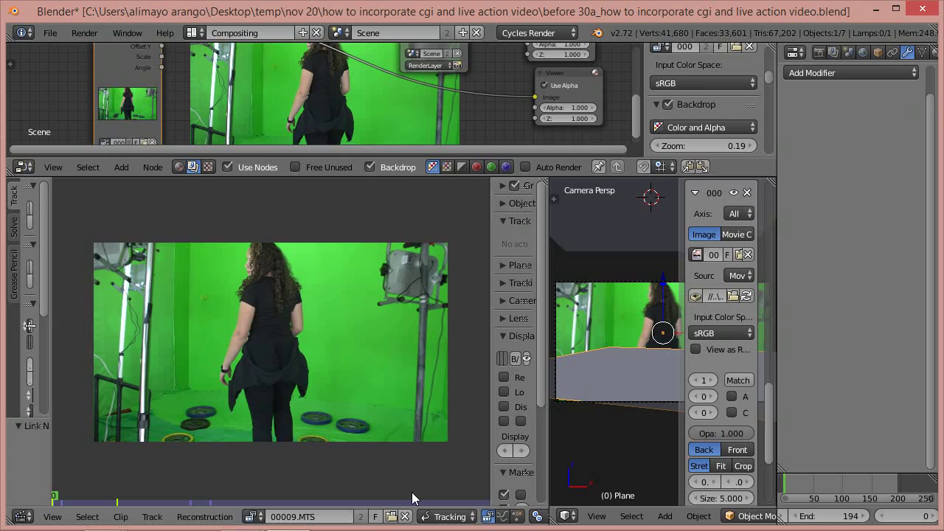
pyautogui.click(467, 519)
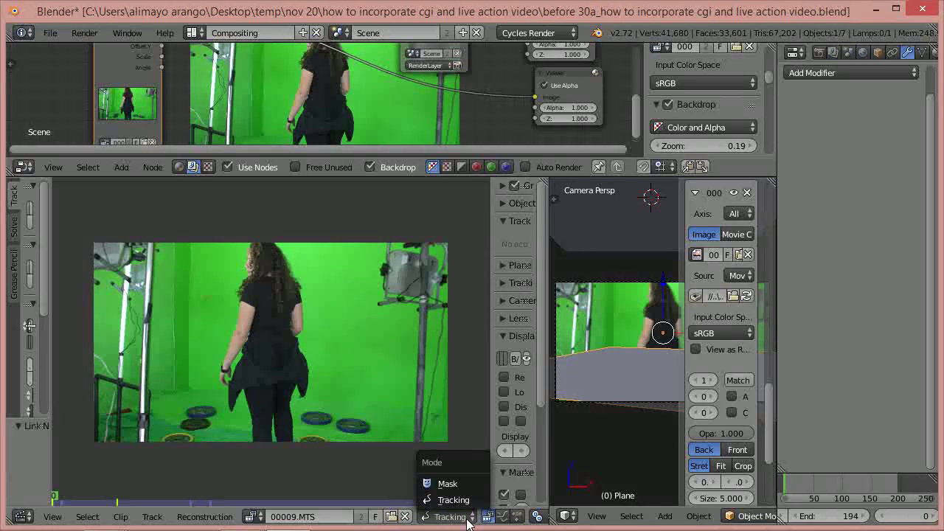
pyautogui.click(448, 484)
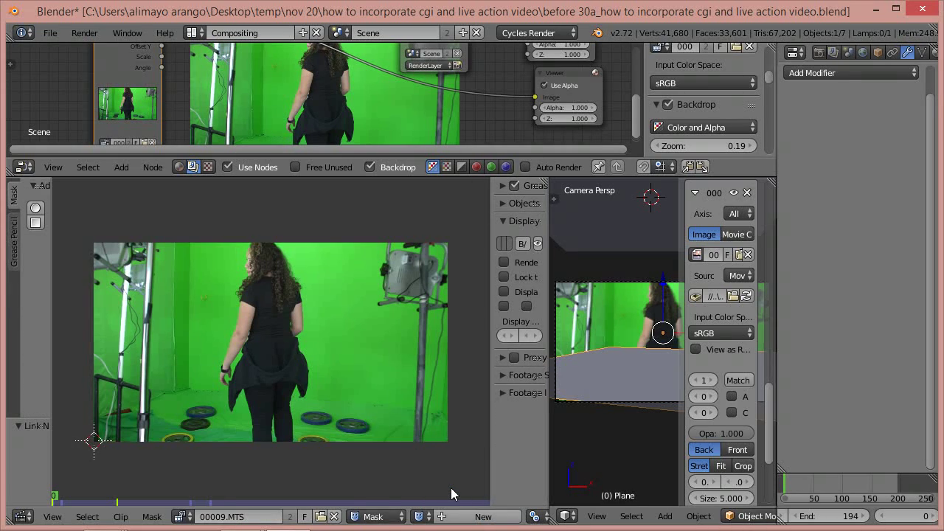
# Step: Create a new mask for the footage and name it "person mask"
pyautogui.click(454, 518)
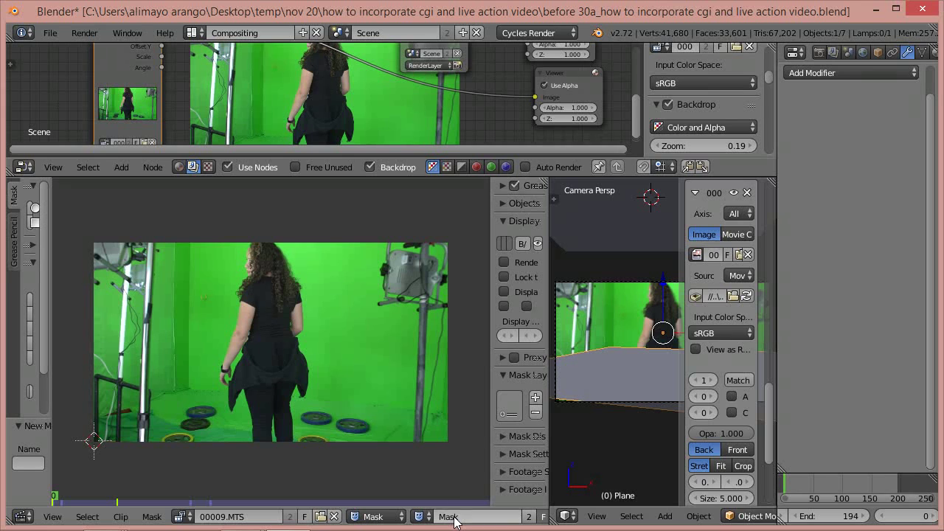
pyautogui.doubleClick(436, 516)
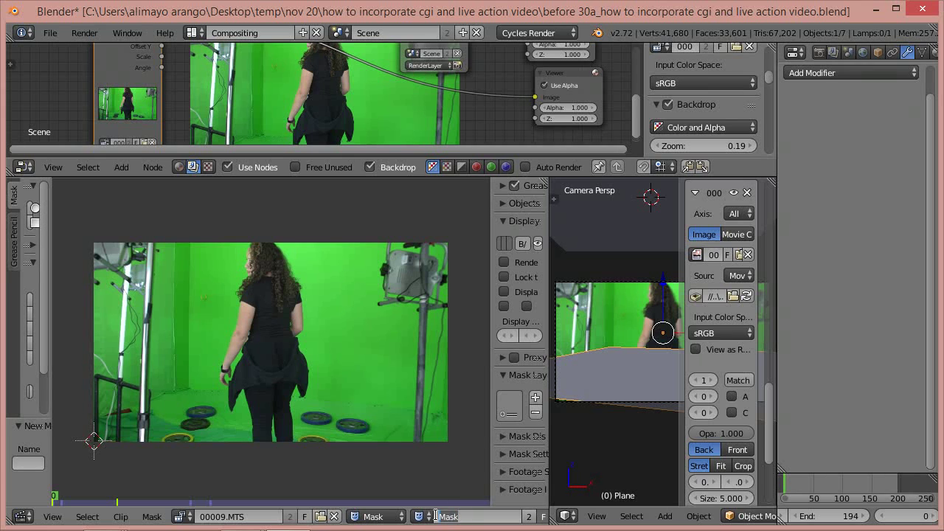
pyautogui.write('ter')
pyautogui.write('son mak')
pyautogui.press('BackSpace')
pyautogui.write('sk')
pyautogui.press('Return')
# Step: Draw a ten-point mask outline loosely around the woman at frame 0 and close the spline
pyautogui.keyDown('ctrl'); pyautogui.click(301, 456); pyautogui.keyUp('ctrl')
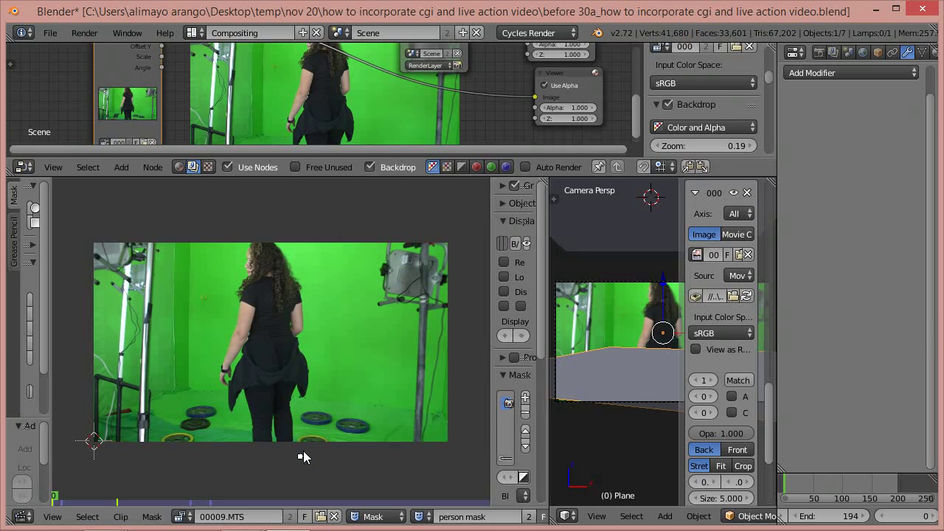
pyautogui.keyDown('ctrl'); pyautogui.click(297, 412); pyautogui.keyUp('ctrl')
pyautogui.keyDown('ctrl'); pyautogui.click(335, 381); pyautogui.keyUp('ctrl')
pyautogui.keyDown('ctrl'); pyautogui.click(321, 289); pyautogui.keyUp('ctrl')
pyautogui.keyDown('ctrl'); pyautogui.click(289, 226); pyautogui.keyUp('ctrl')
pyautogui.keyDown('ctrl'); pyautogui.click(231, 225); pyautogui.keyUp('ctrl')
pyautogui.keyDown('ctrl'); pyautogui.click(205, 299); pyautogui.keyUp('ctrl')
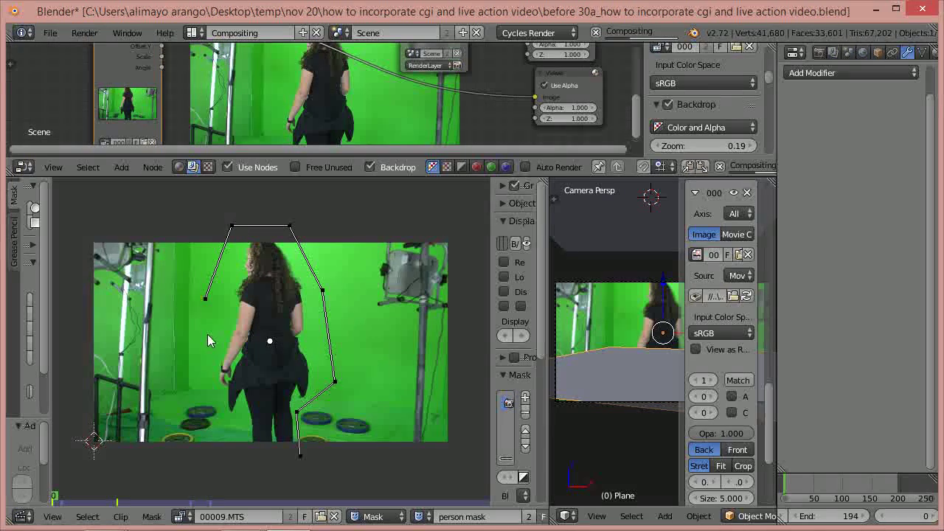
pyautogui.keyDown('ctrl'); pyautogui.click(204, 378); pyautogui.keyUp('ctrl')
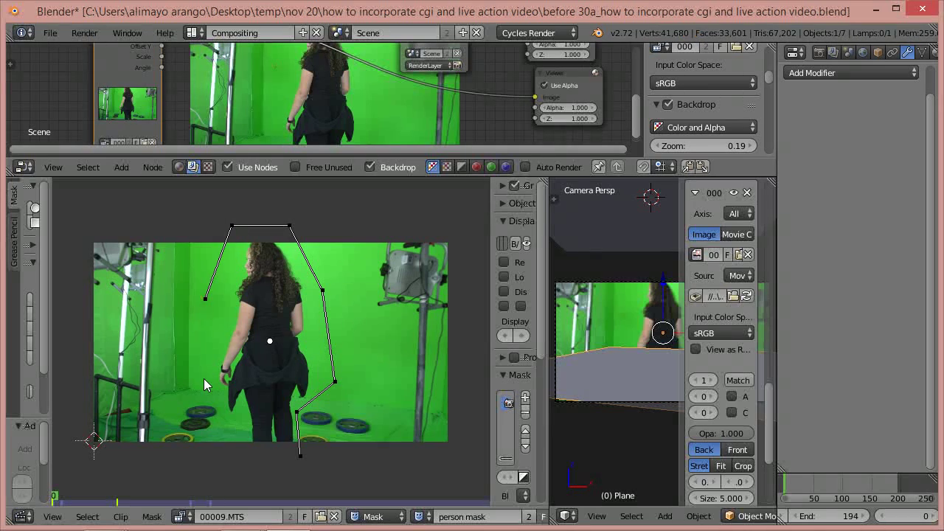
pyautogui.keyDown('ctrl'); pyautogui.click(228, 419); pyautogui.keyUp('ctrl')
pyautogui.keyDown('ctrl'); pyautogui.click(235, 456); pyautogui.keyUp('ctrl')
pyautogui.hotkey('alt', 'c')
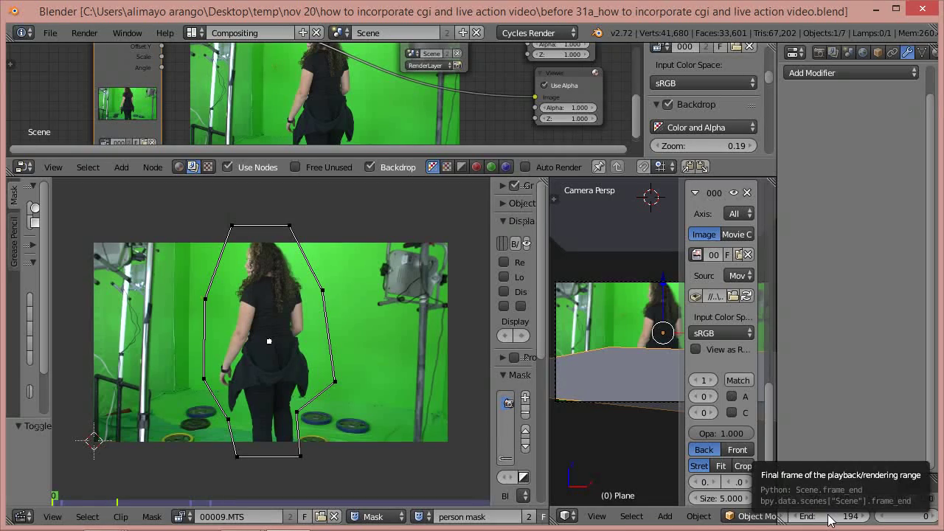
# Step: Turn on automatic keyframe insertion in the timeline
pyautogui.moveTo(820, 520); pyautogui.dragTo(931, 519, button='middle')
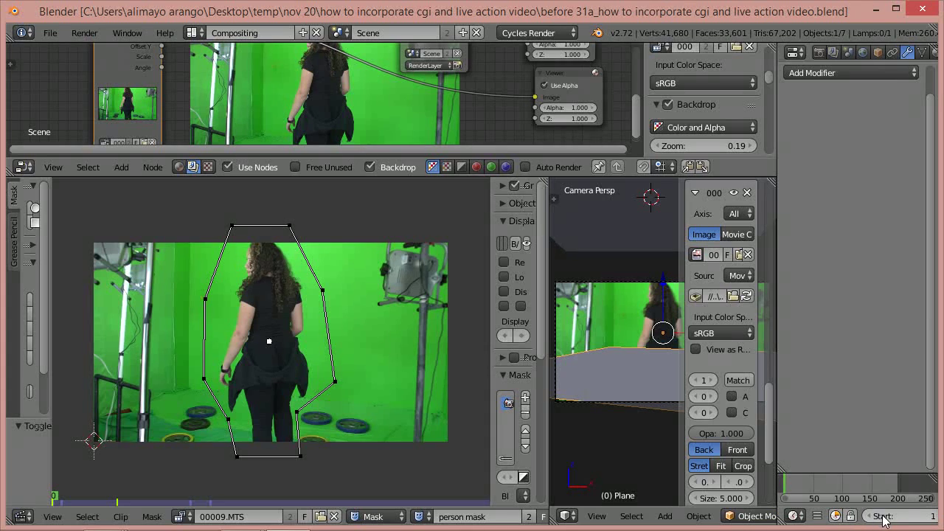
pyautogui.moveTo(915, 518); pyautogui.dragTo(827, 518, button='middle')
pyautogui.moveTo(894, 520); pyautogui.dragTo(781, 520, button='middle')
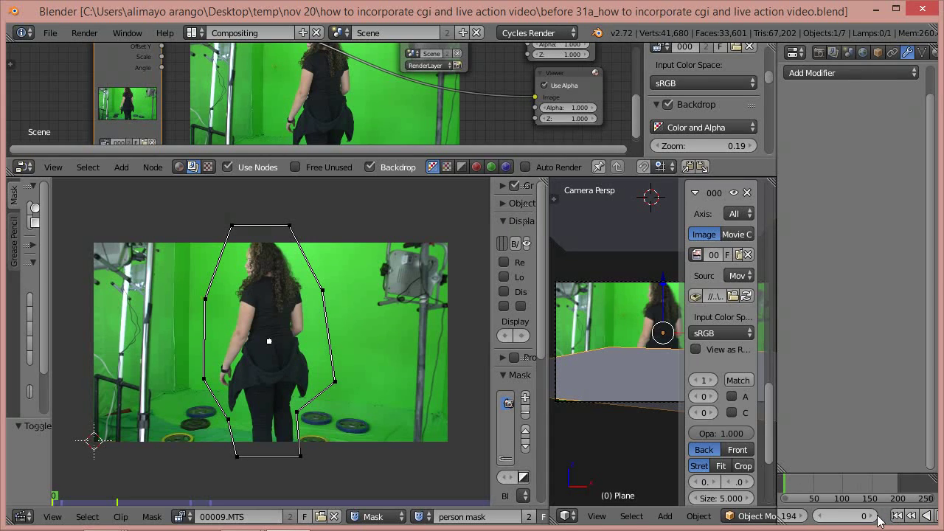
pyautogui.moveTo(867, 521); pyautogui.dragTo(759, 521, button='middle')
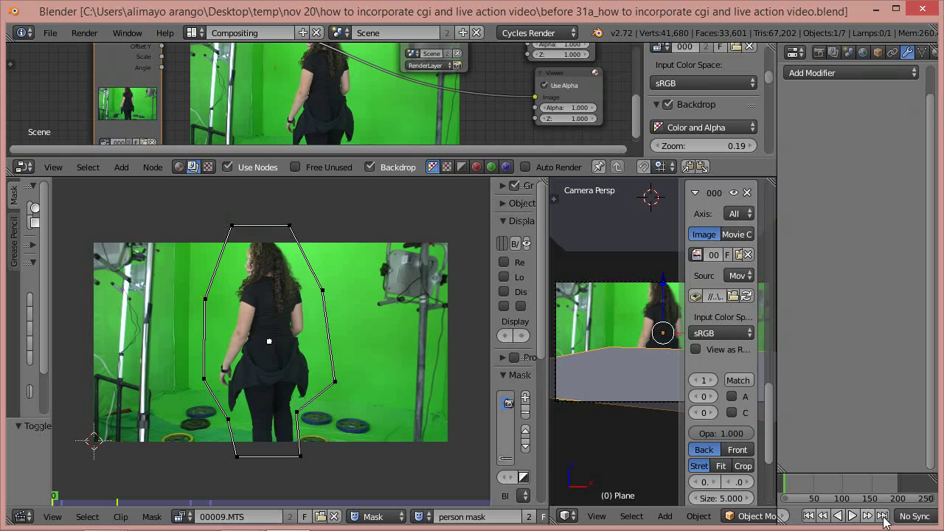
pyautogui.moveTo(858, 520); pyautogui.dragTo(785, 521, button='middle')
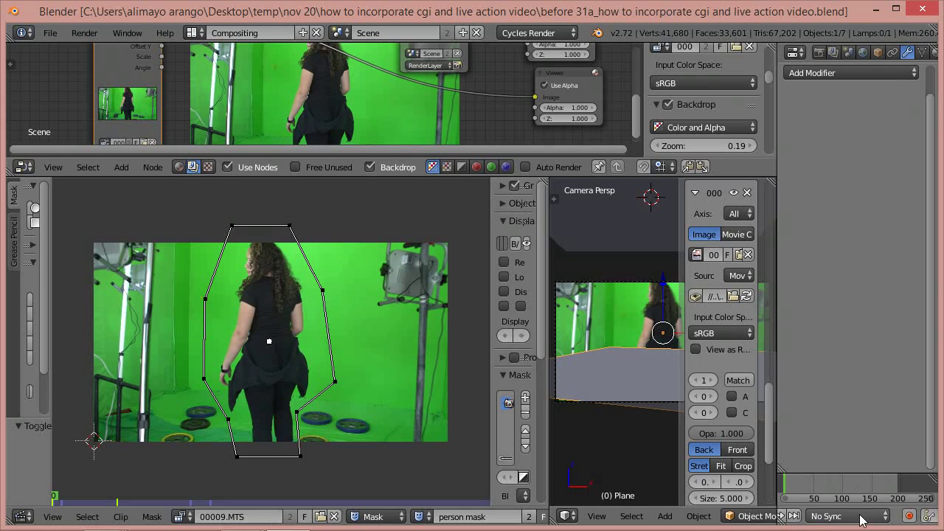
pyautogui.click(912, 516)
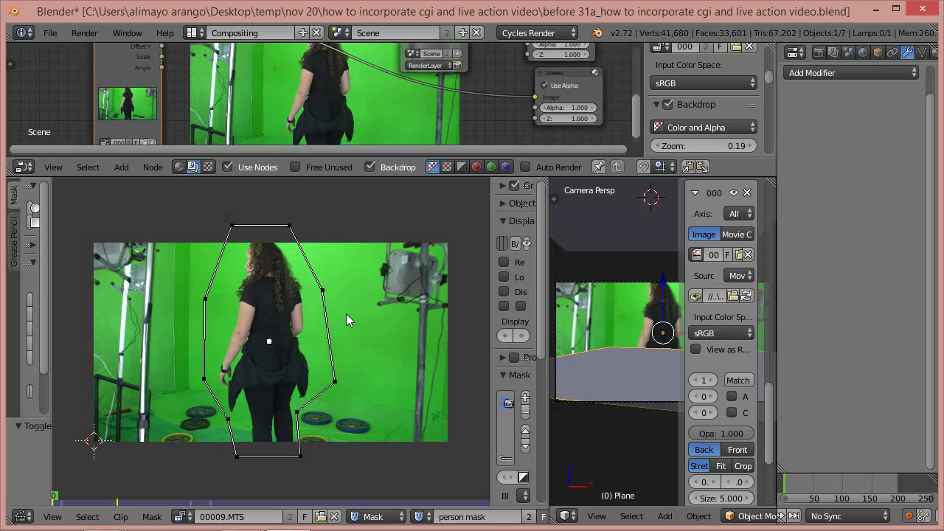
# Step: Advance to frame 17 and adjust the two mask points beside the woman's lower right-hand side to fit her legs
pyautogui.press('Right')
pyautogui.press('Right')
pyautogui.press('Right')
pyautogui.press('Right')
pyautogui.press('Right')
pyautogui.press('Right')
pyautogui.press('Right')
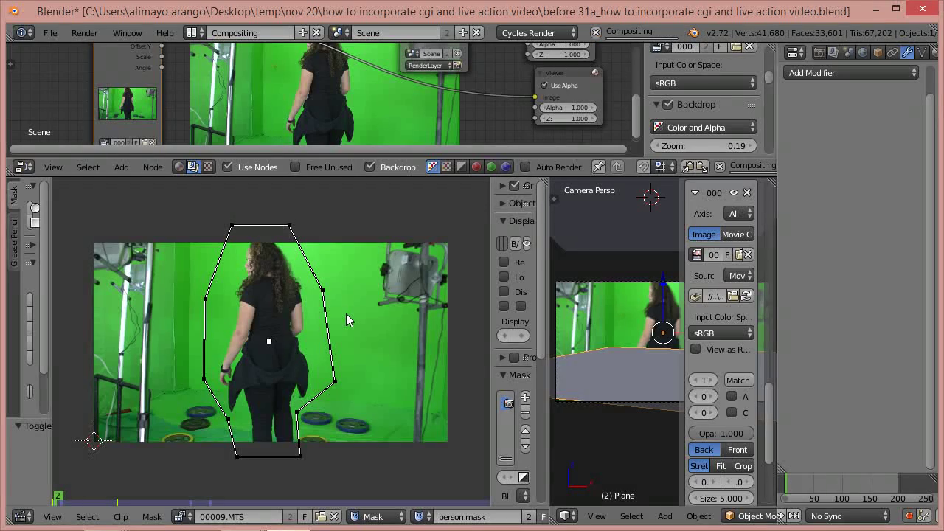
pyautogui.press('Right')
pyautogui.press('Right')
pyautogui.press('Right')
pyautogui.press('Right')
pyautogui.press('Right')
pyautogui.press('Right')
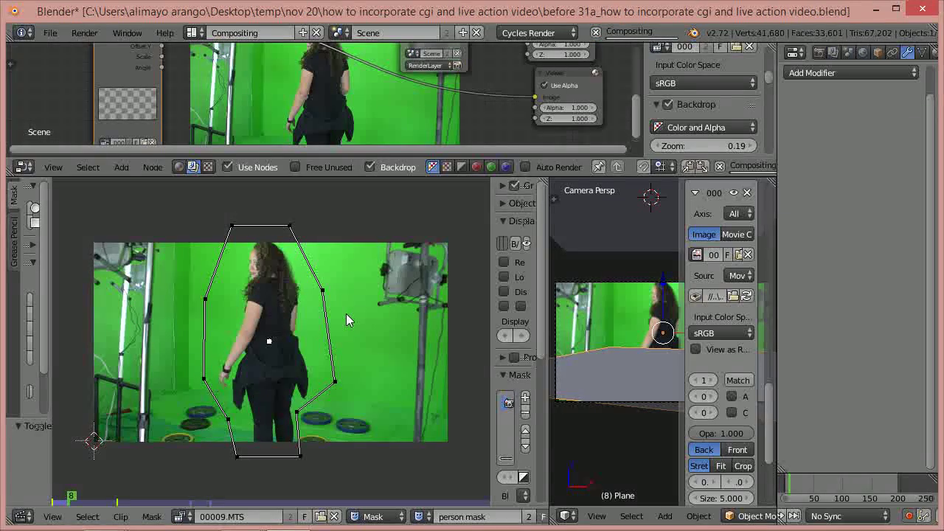
pyautogui.press('Right')
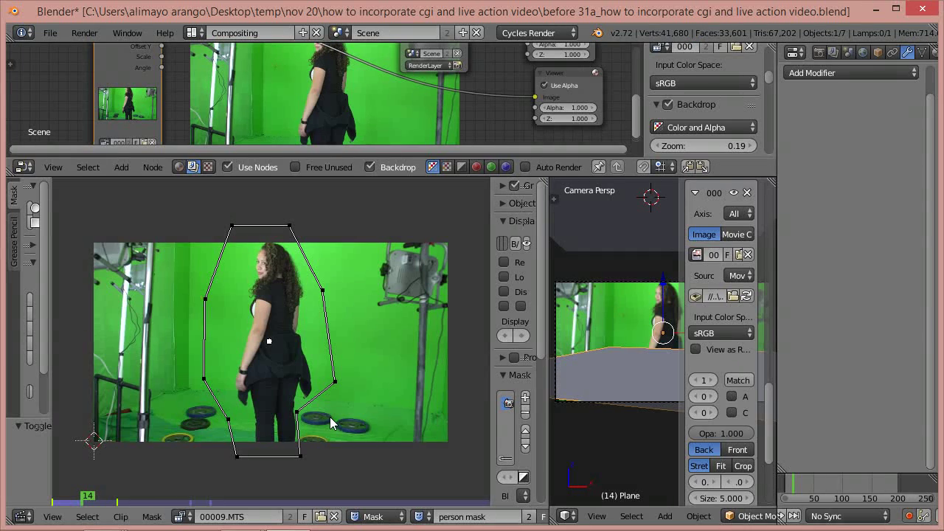
pyautogui.press('Right')
pyautogui.press('Right')
pyautogui.press('Right')
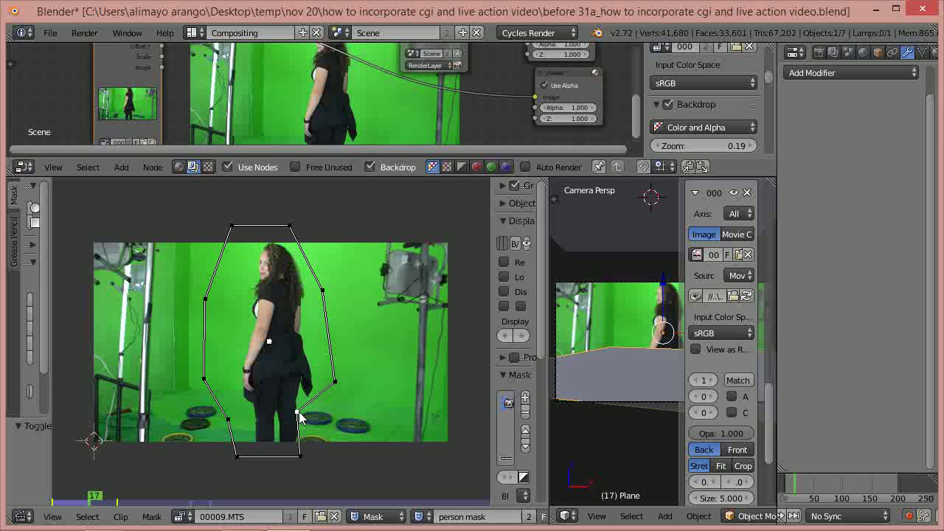
pyautogui.press('g')
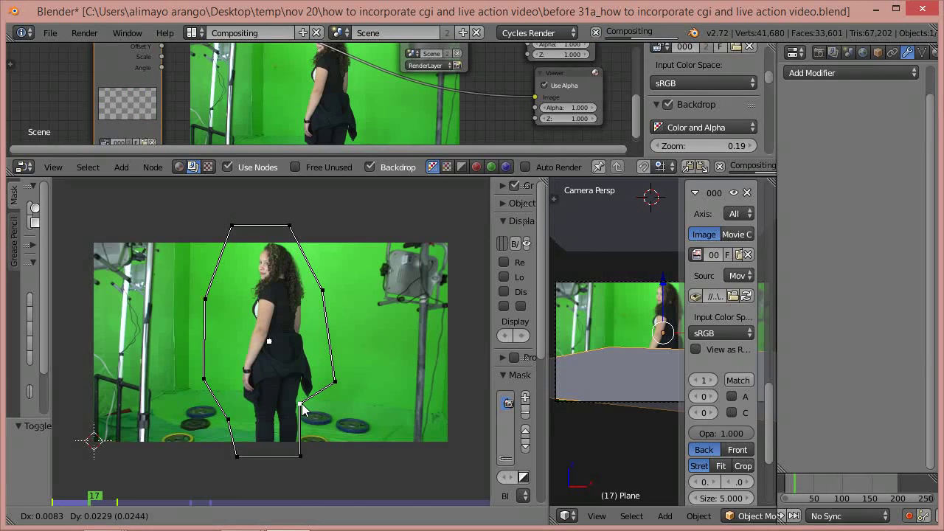
pyautogui.click(304, 412)
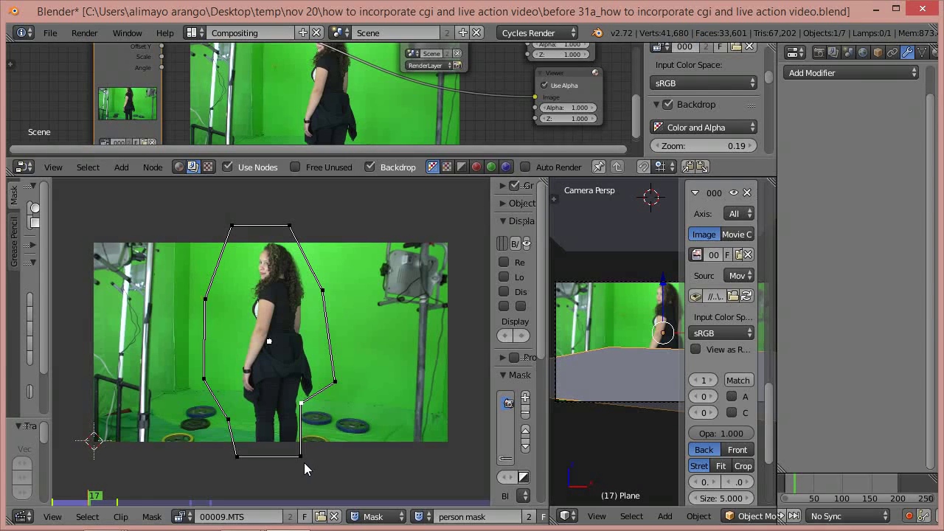
pyautogui.rightClick(301, 455)
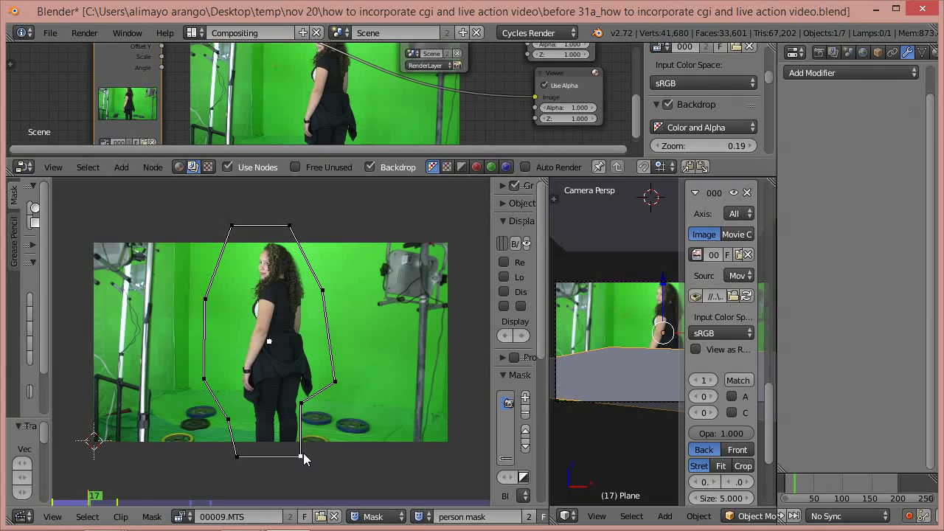
pyautogui.press('g')
pyautogui.click(301, 454)
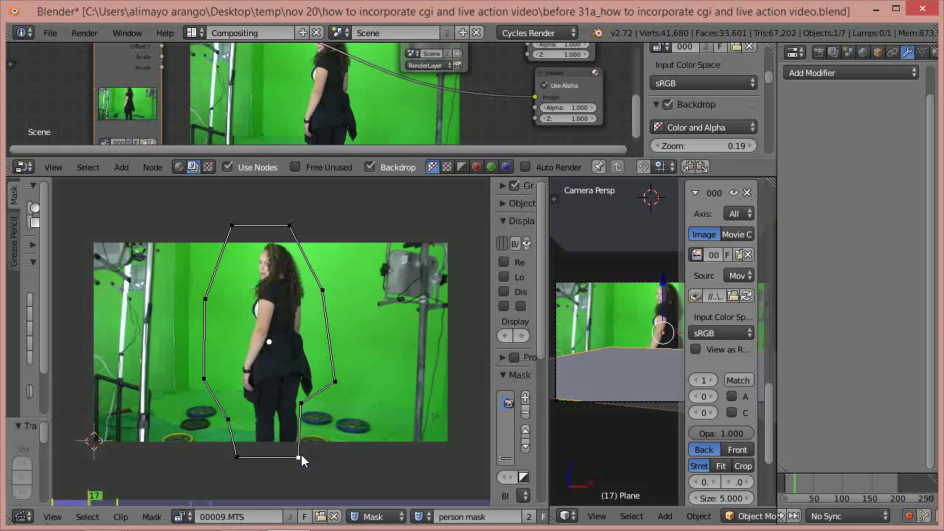
# Step: Play ahead and move the mask point near her raised arm outward at frame 141, and the point beside her hip outward and down at frame 145
pyautogui.hotkey('alt', 'a')
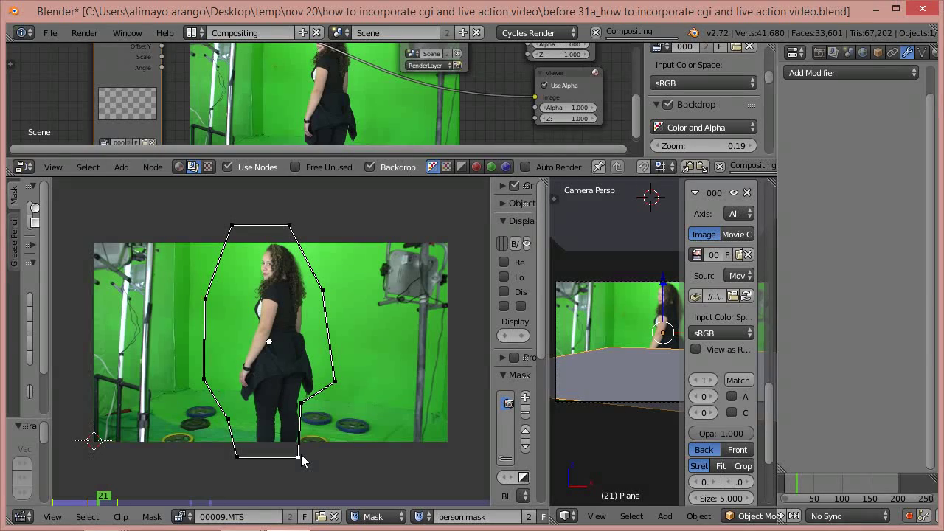
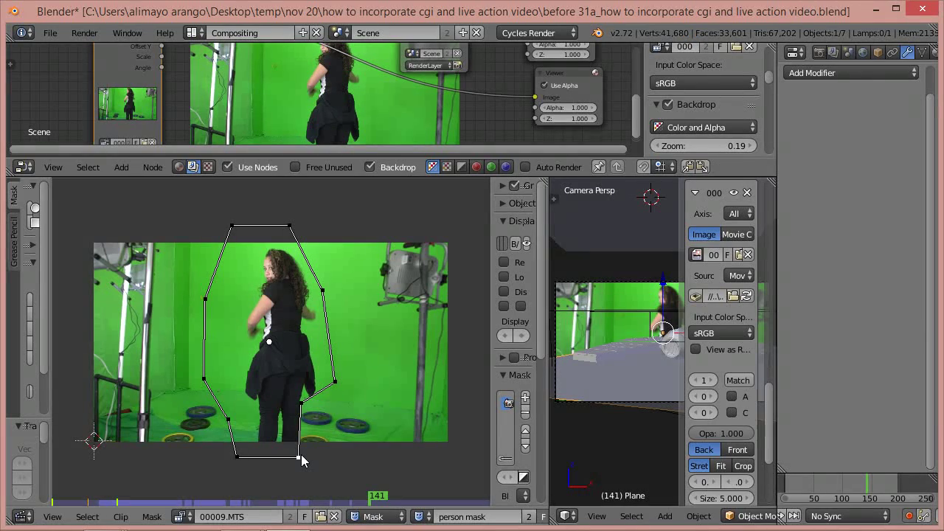
pyautogui.rightClick(322, 292)
pyautogui.press('g')
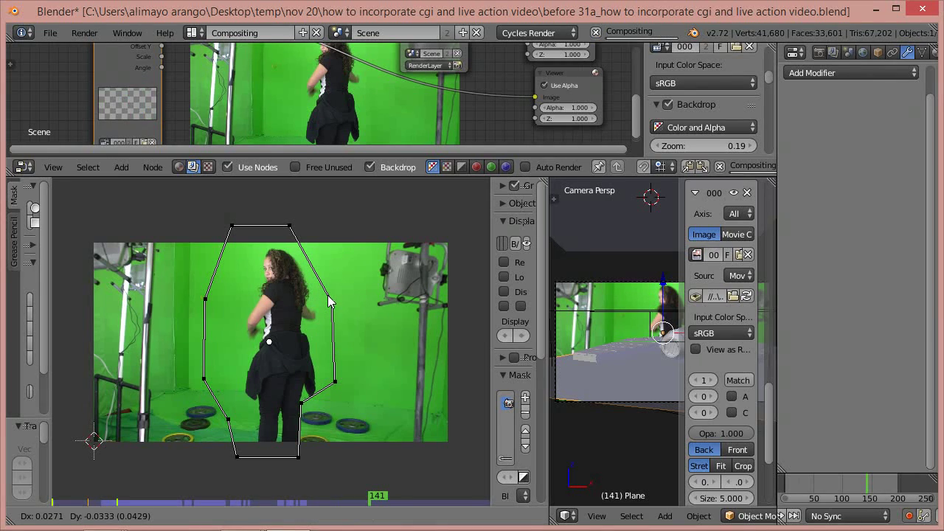
pyautogui.click(329, 294)
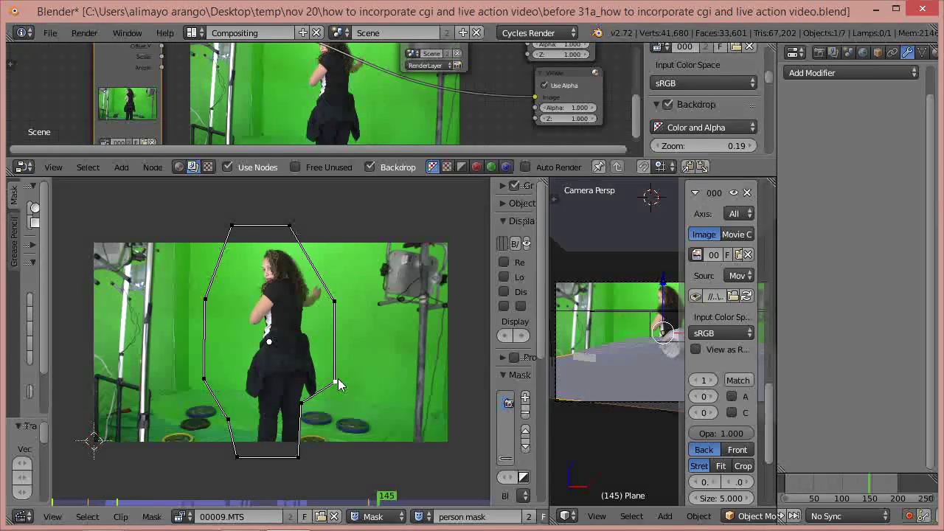
pyautogui.press('g')
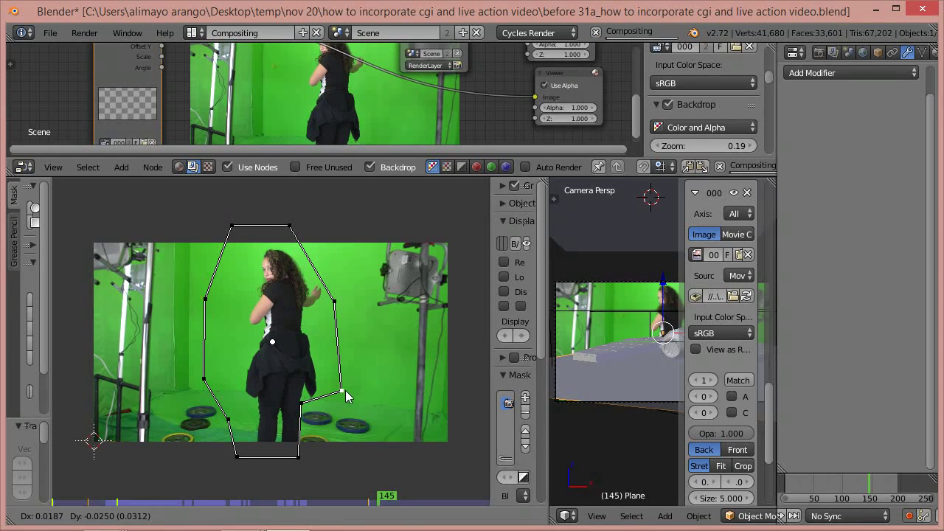
pyautogui.click(344, 396)
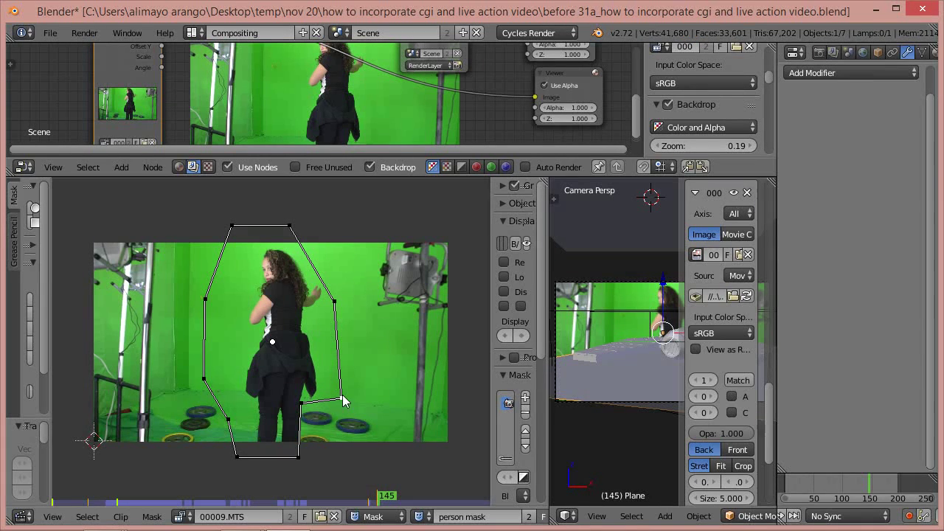
# Step: Play to frame 152, move the mask point beside her raised hand further outward, and scrub back from the clip's end to check the mask
pyautogui.hotkey('alt', 'a')
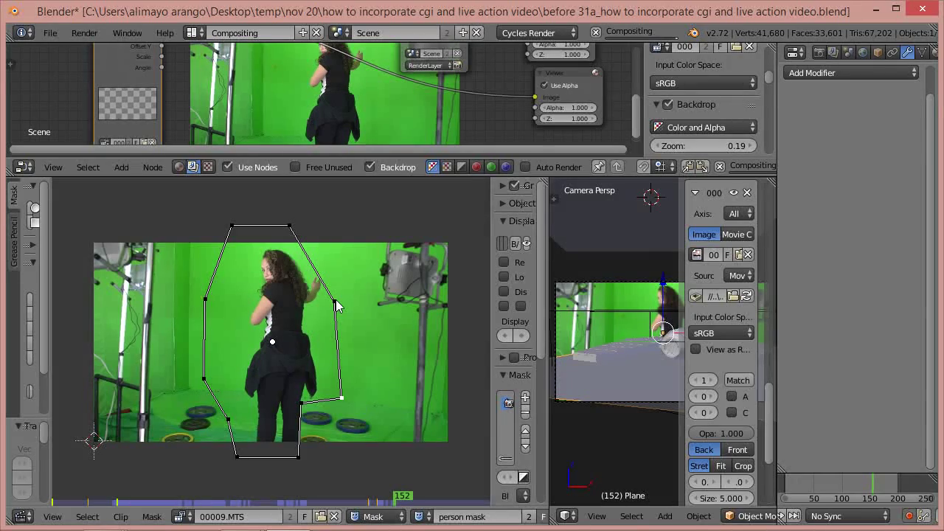
pyautogui.moveTo(335, 300); pyautogui.dragTo(344, 297)
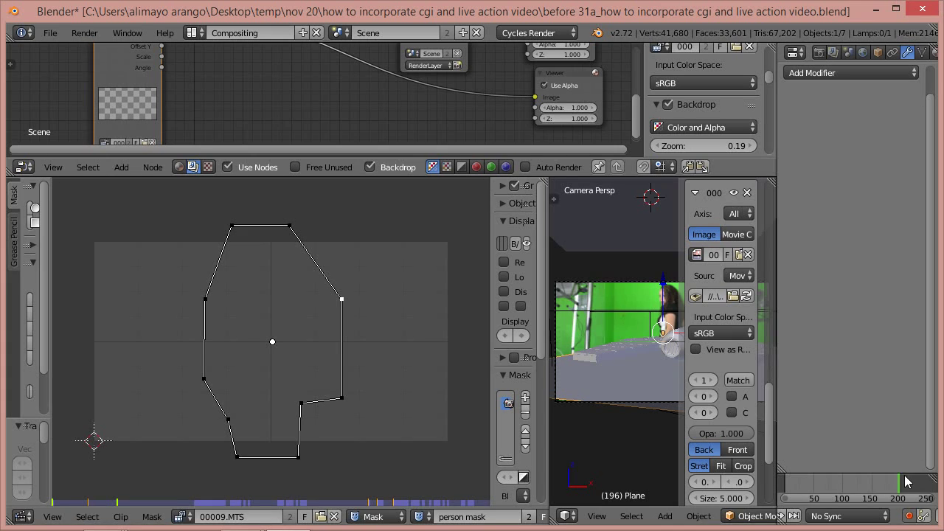
pyautogui.click(870, 480)
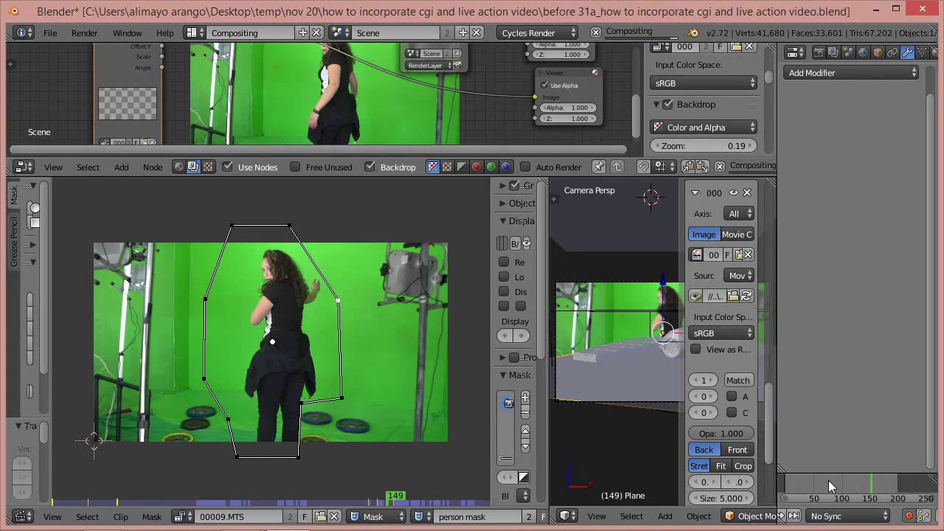
# Step: Return to frame 0, turn off automatic keyframe insertion and save the file as "before 33a_how to incorporate cgi and live action video.blend"
pyautogui.moveTo(807, 480); pyautogui.dragTo(782, 483)
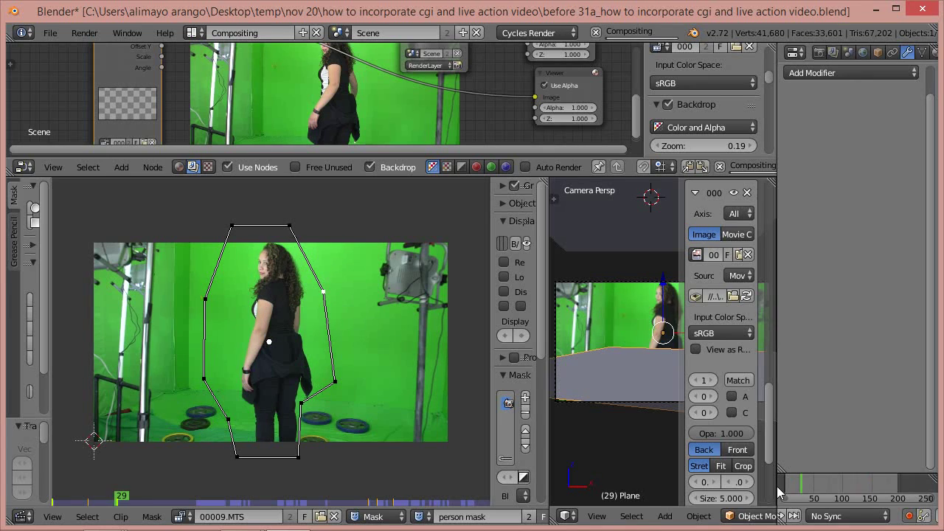
pyautogui.click(911, 518)
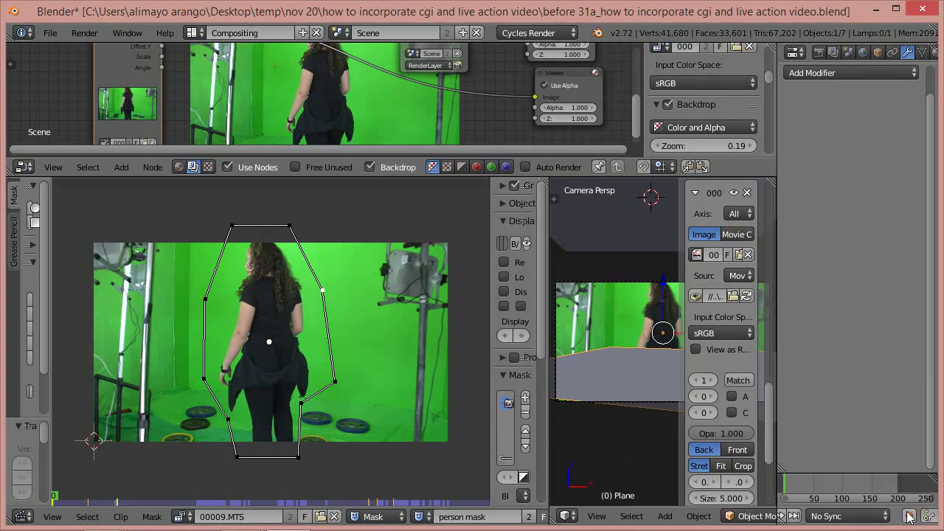
pyautogui.hotkey('ctrl', 'alt', 's')
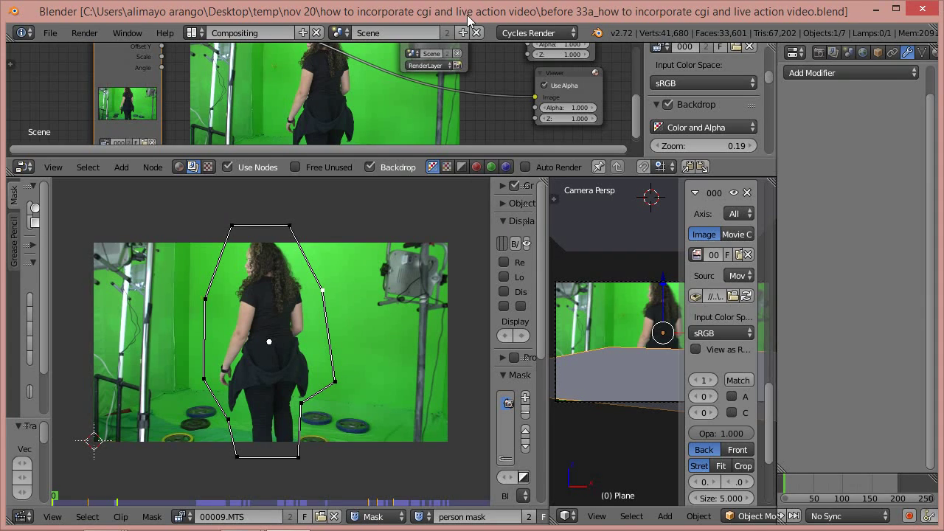
# Step: Scrub through the clip to check how the animated mask follows the woman, then return to frame 0
pyautogui.click(791, 479)
pyautogui.moveTo(792, 483); pyautogui.dragTo(793, 486)
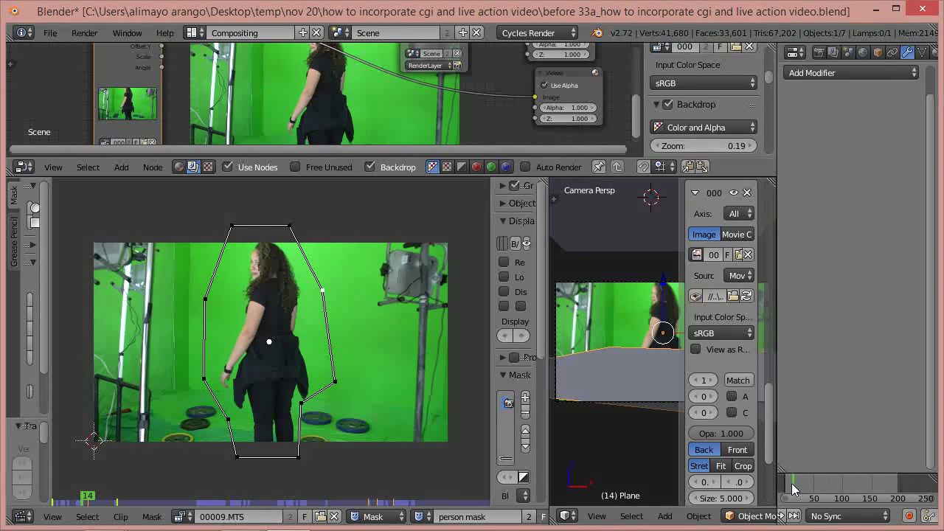
pyautogui.moveTo(792, 487); pyautogui.dragTo(811, 486)
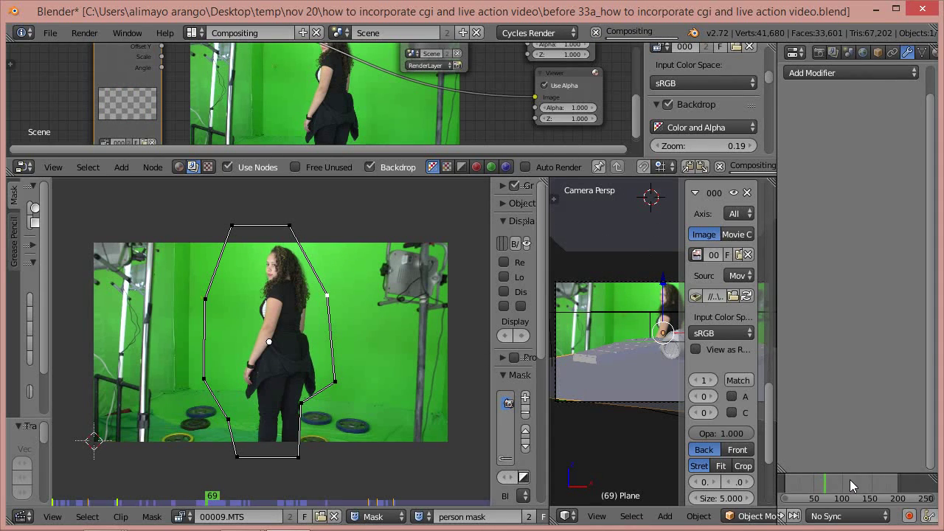
pyautogui.moveTo(853, 484); pyautogui.dragTo(754, 489)
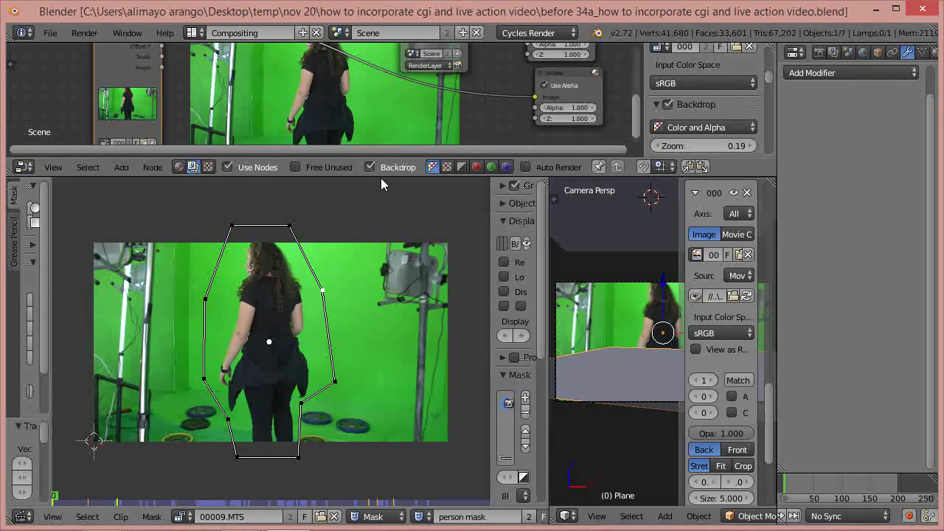
# Step: Enlarge the node editor vertically and move the Movie Clip node further away from the backdrop image
pyautogui.moveTo(375, 157); pyautogui.dragTo(403, 424)
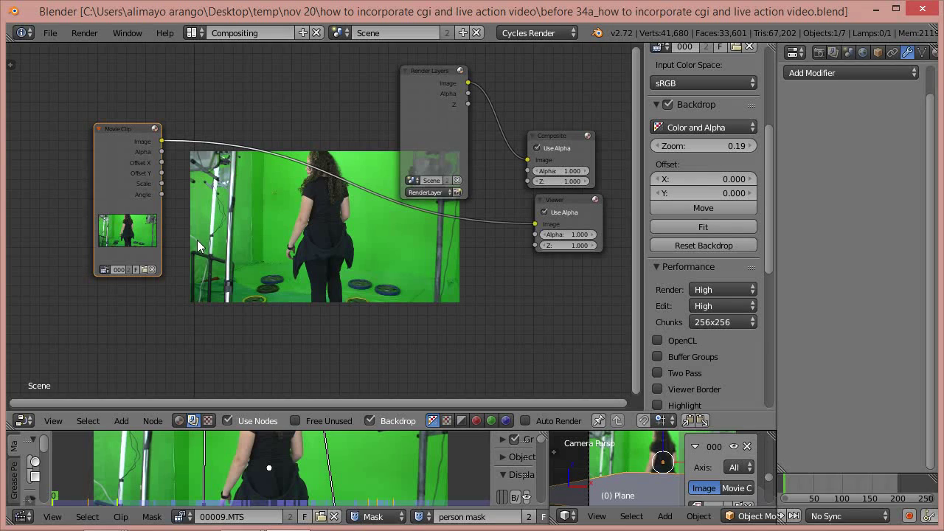
pyautogui.moveTo(121, 155); pyautogui.dragTo(100, 159)
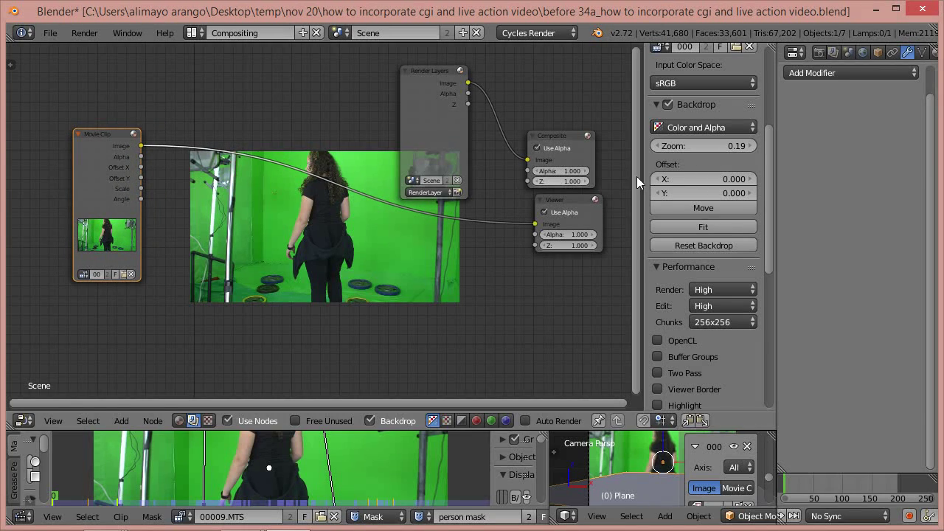
# Step: Apply the HDTV 720p render preset to the scene's dimensions
pyautogui.moveTo(767, 154); pyautogui.dragTo(759, 80)
pyautogui.scroll(2, 926, 88)
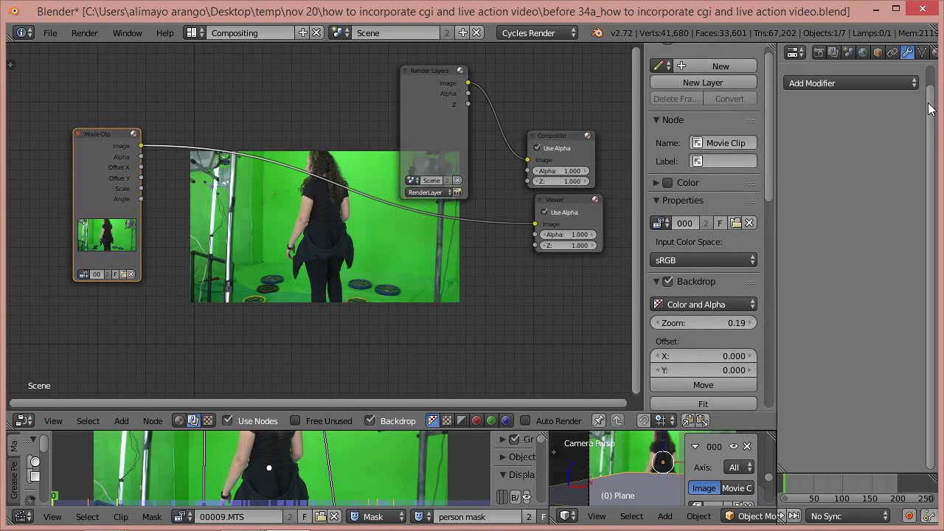
pyautogui.click(820, 52)
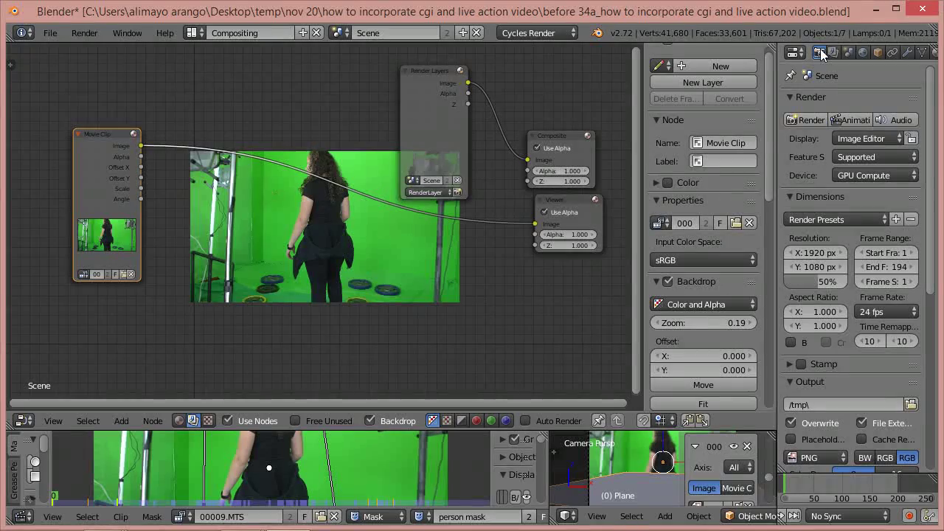
pyautogui.click(835, 220)
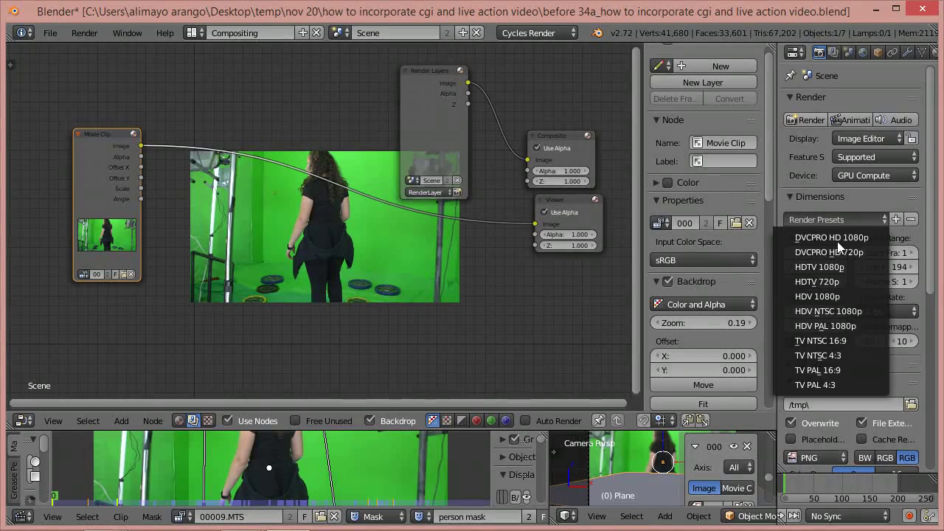
pyautogui.click(823, 283)
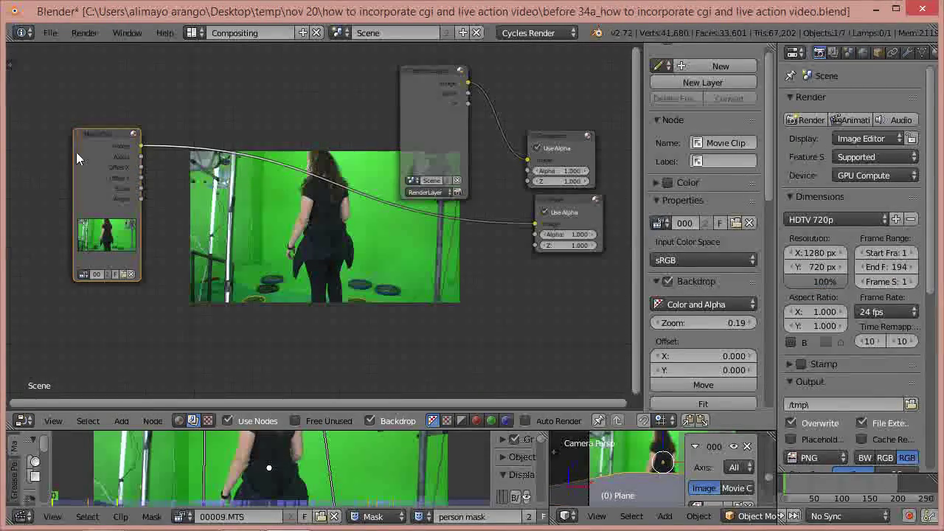
# Step: Shift the Movie Clip node outward to make room and add a Keying matte node beside it
pyautogui.moveTo(76, 152); pyautogui.dragTo(71, 150)
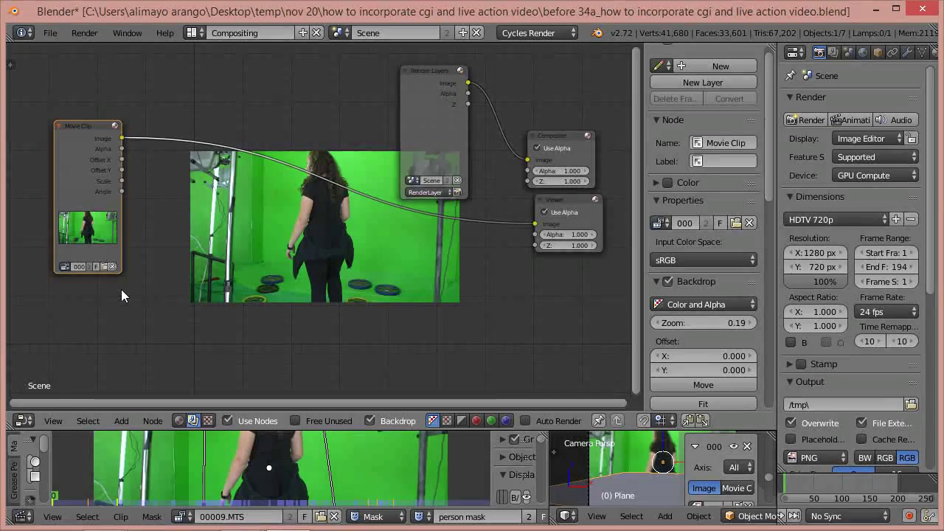
pyautogui.hotkey('shift', 'a')
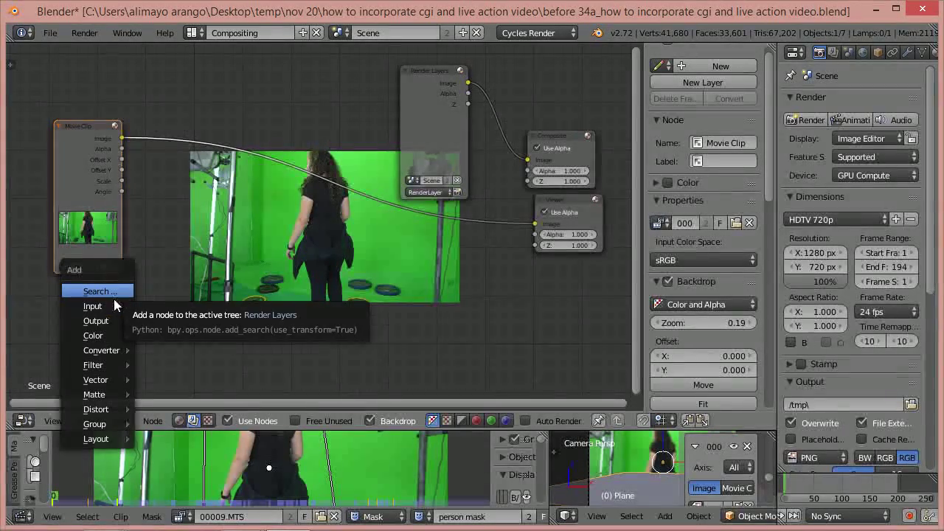
pyautogui.moveTo(110, 303)
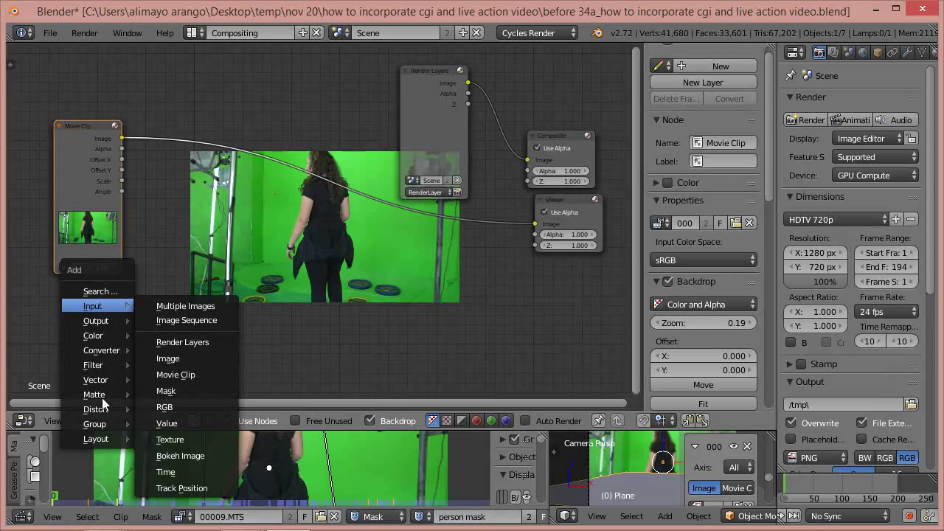
pyautogui.moveTo(99, 394)
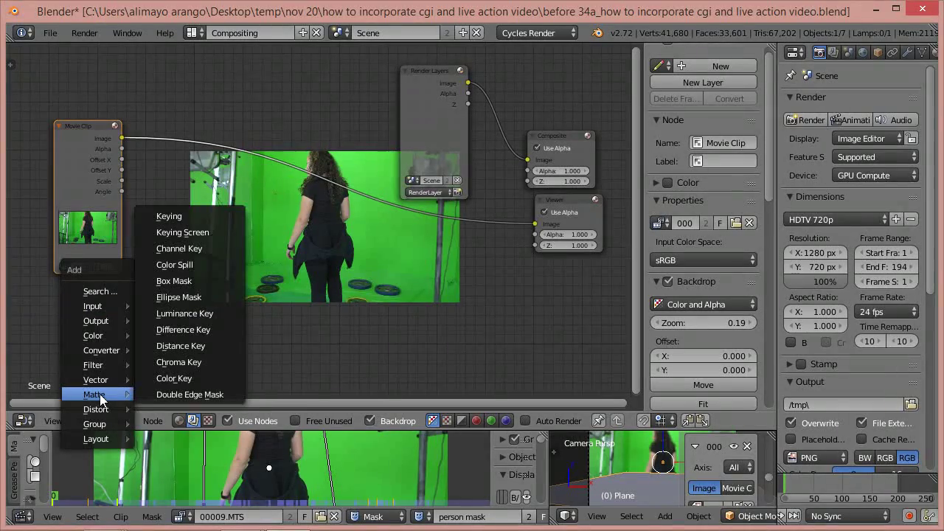
pyautogui.click(170, 216)
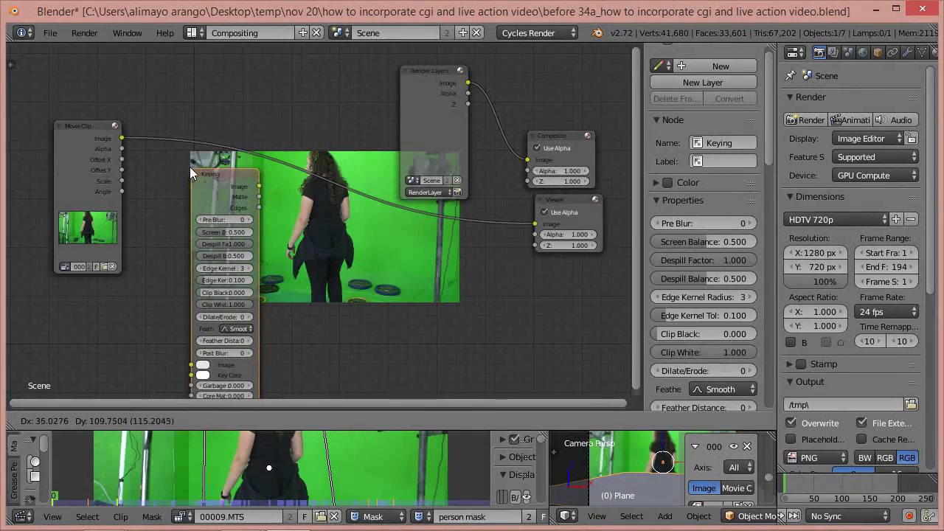
pyautogui.click(184, 167)
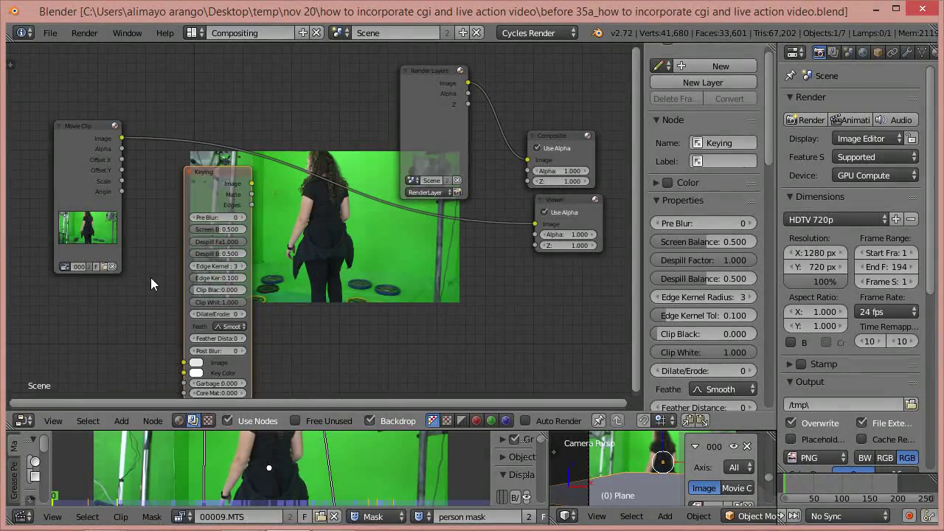
# Step: Add a Mask input node and place it below the Movie Clip node
pyautogui.hotkey('shift', 'a')
pyautogui.moveTo(151, 279)
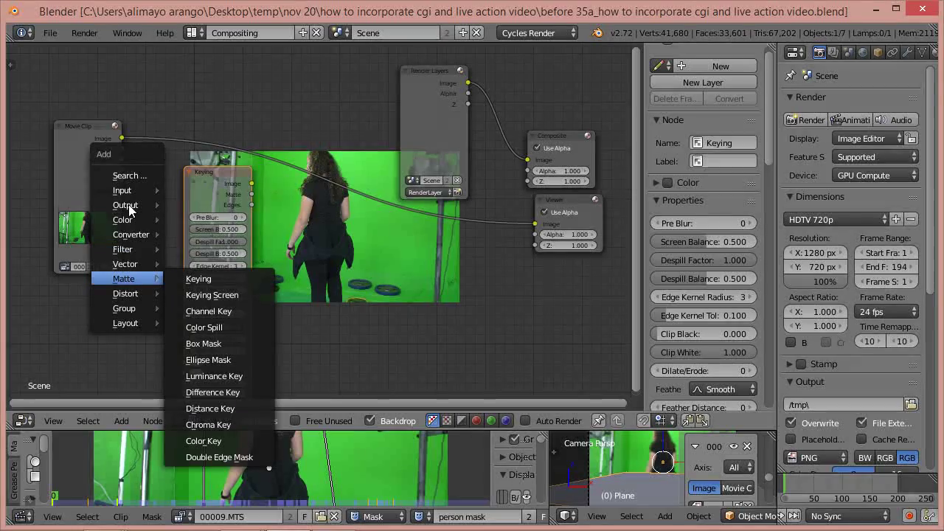
pyautogui.moveTo(129, 191)
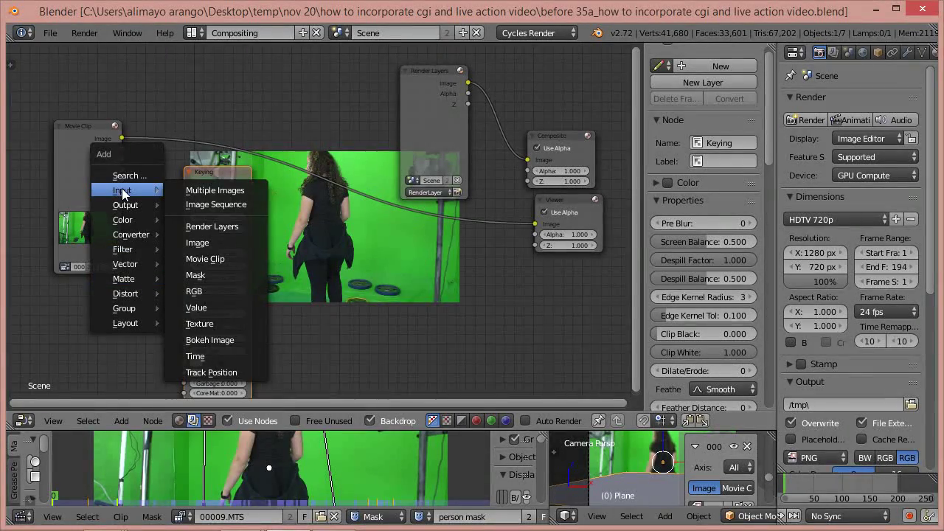
pyautogui.click(195, 274)
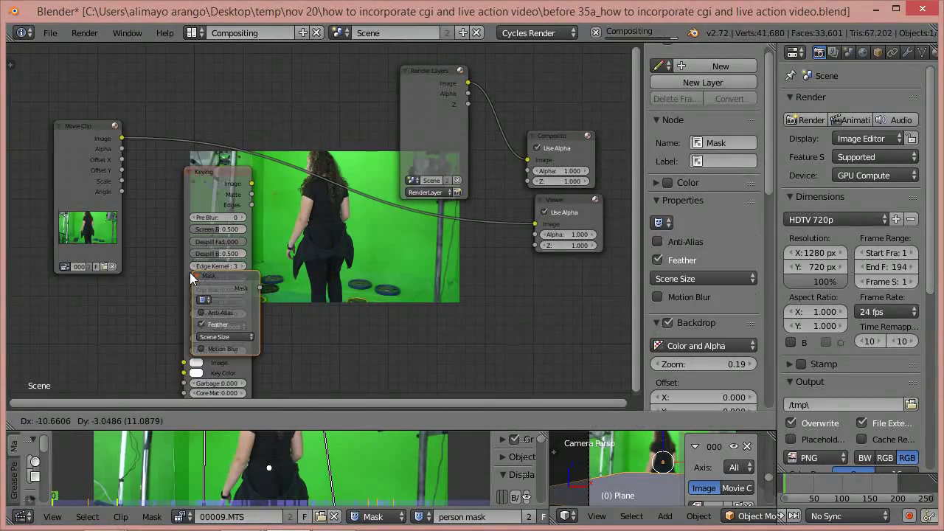
pyautogui.click(63, 290)
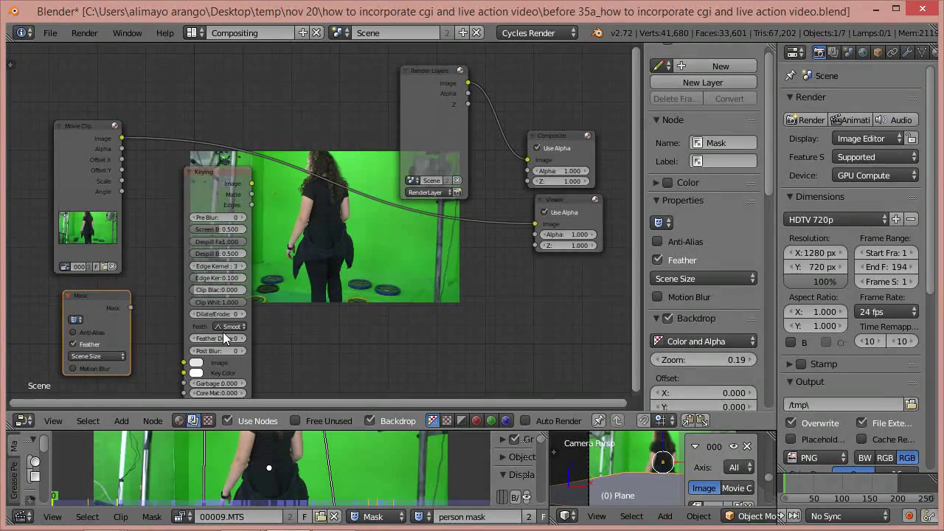
# Step: Add an Invert color node and place it below the backdrop image
pyautogui.hotkey('shift', 'a')
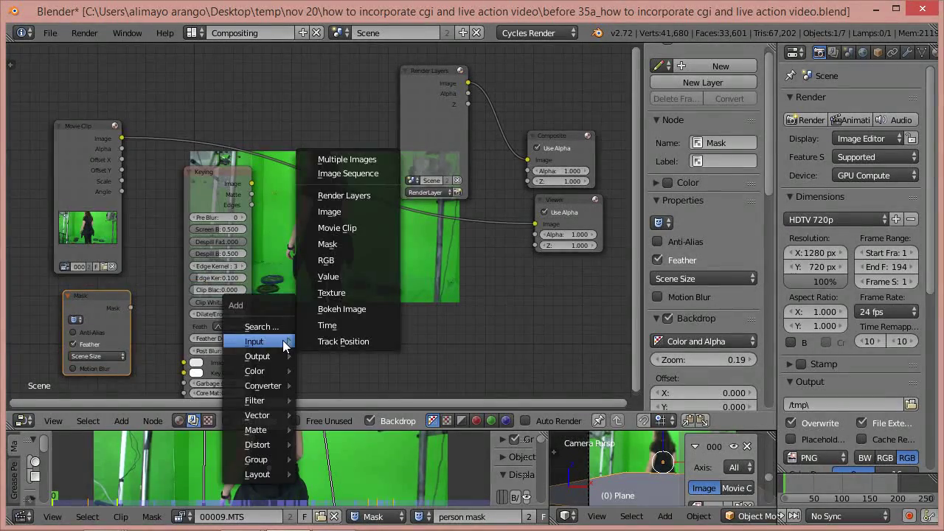
pyautogui.moveTo(264, 371)
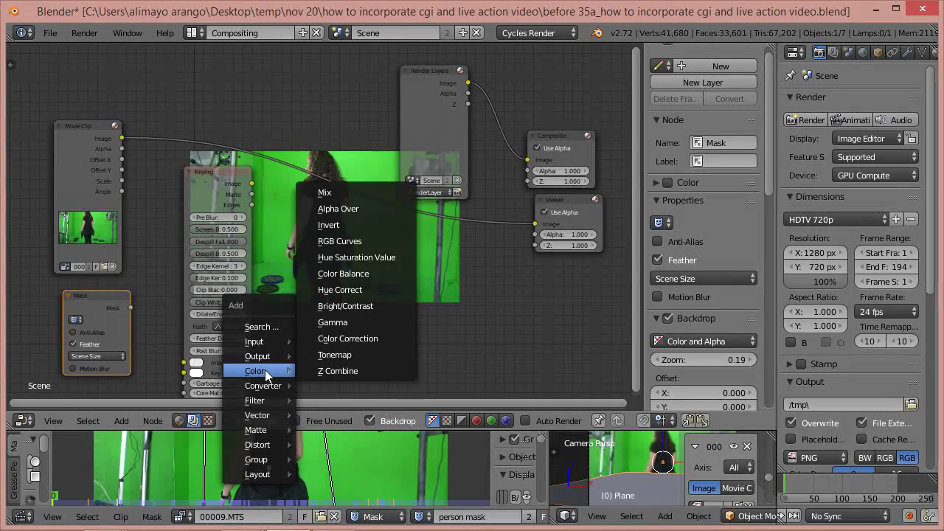
pyautogui.click(330, 226)
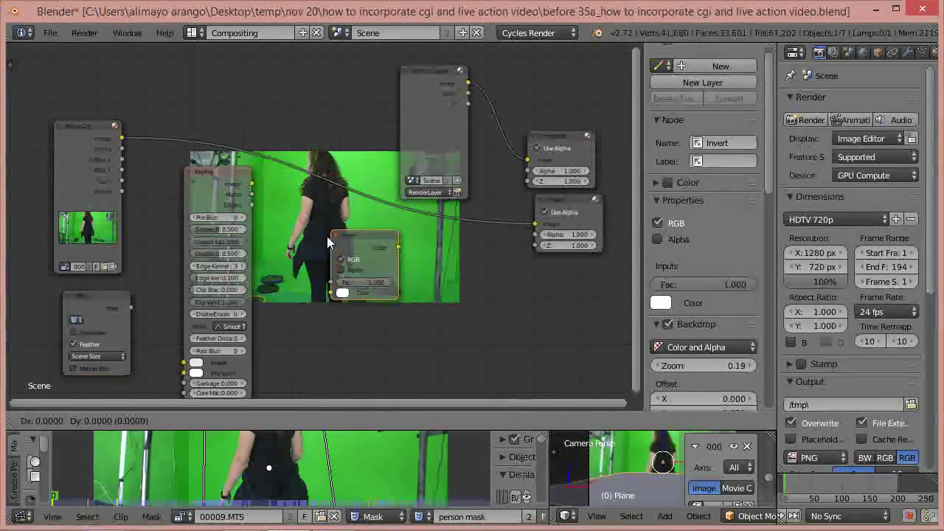
pyautogui.click(303, 320)
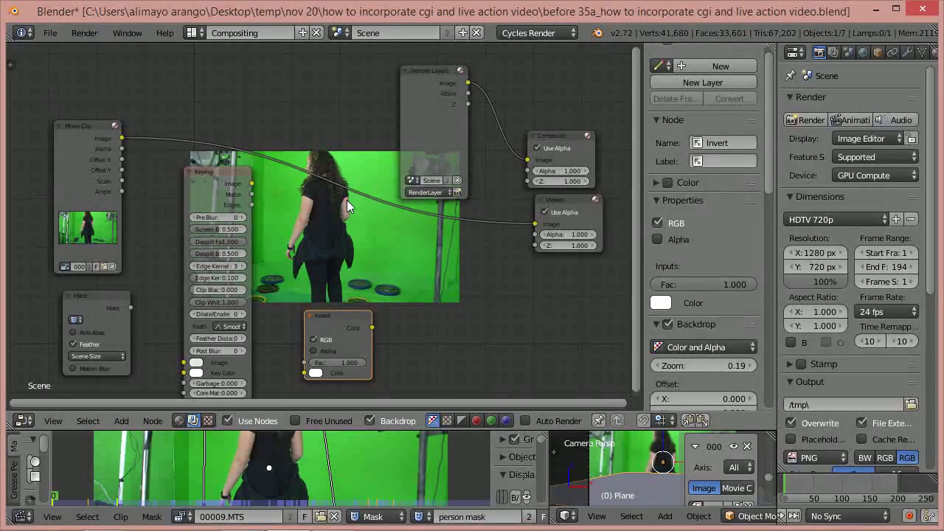
# Step: Add an Alpha Over color node and place it below the Viewer node
pyautogui.hotkey('shift', 'a')
pyautogui.moveTo(347, 201)
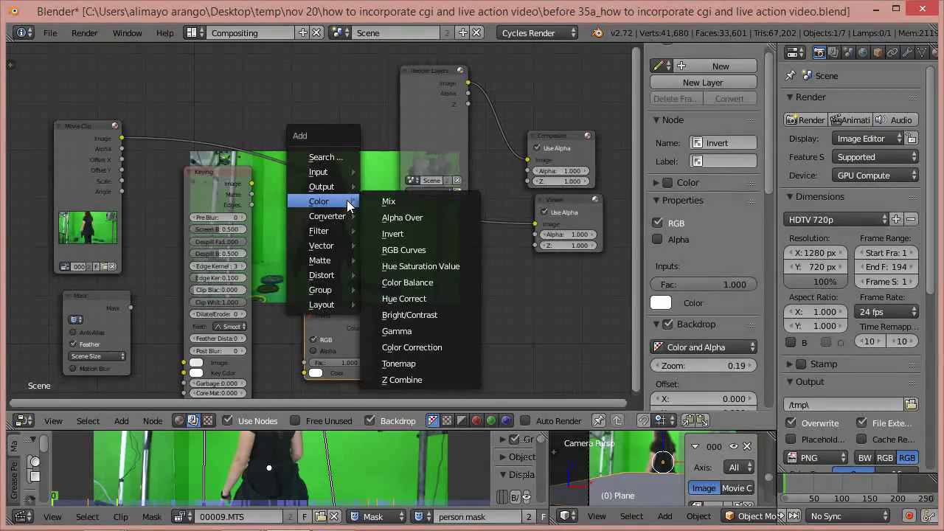
pyautogui.click(395, 217)
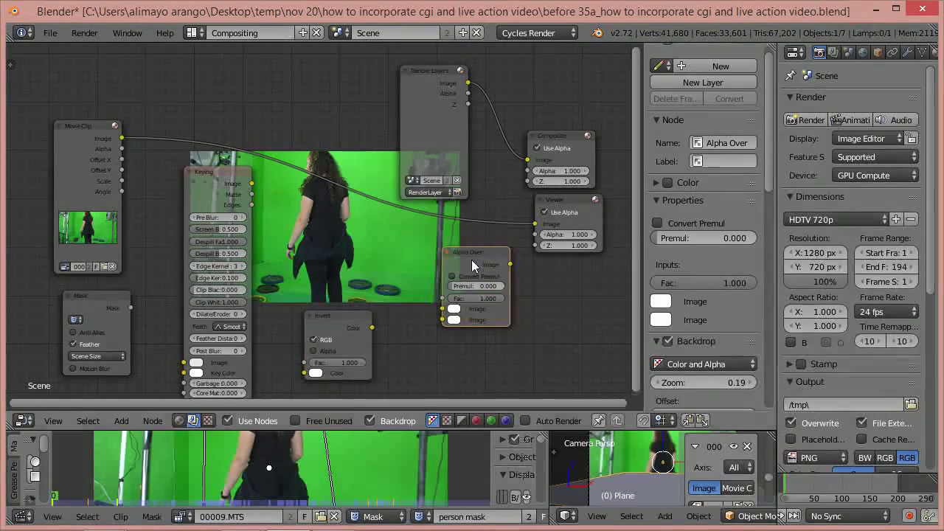
# Step: Insert the Keying node between the Movie Clip and Viewer image connections and set its key color to light green
pyautogui.moveTo(213, 172); pyautogui.dragTo(176, 106)
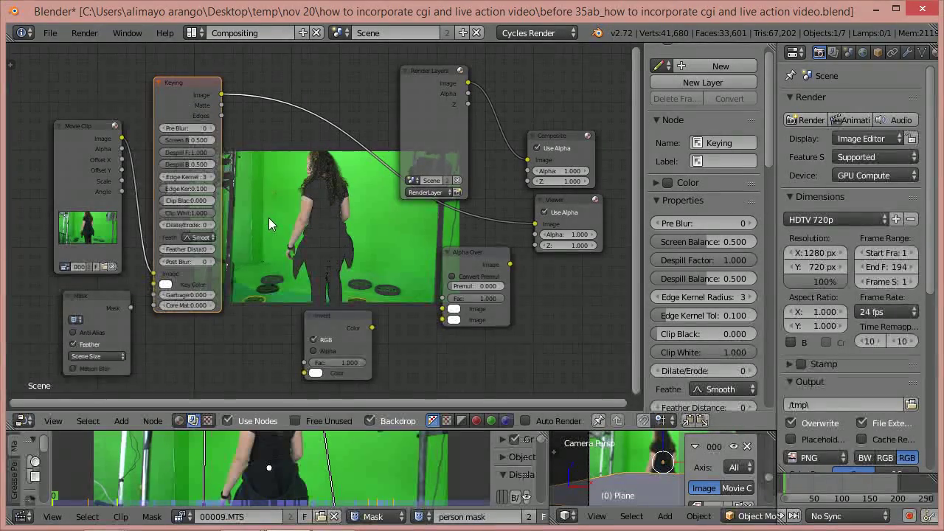
pyautogui.click(166, 285)
pyautogui.moveTo(196, 182); pyautogui.dragTo(191, 177)
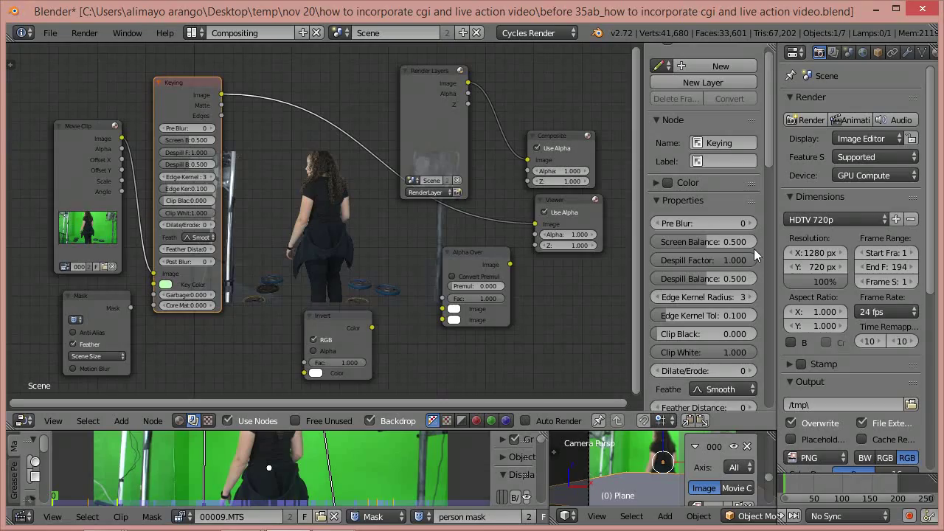
# Step: Set the node editor's backdrop zoom to 0.24 to enlarge the keyed preview
pyautogui.moveTo(768, 151); pyautogui.dragTo(767, 188)
pyautogui.scroll(-8, 764, 214)
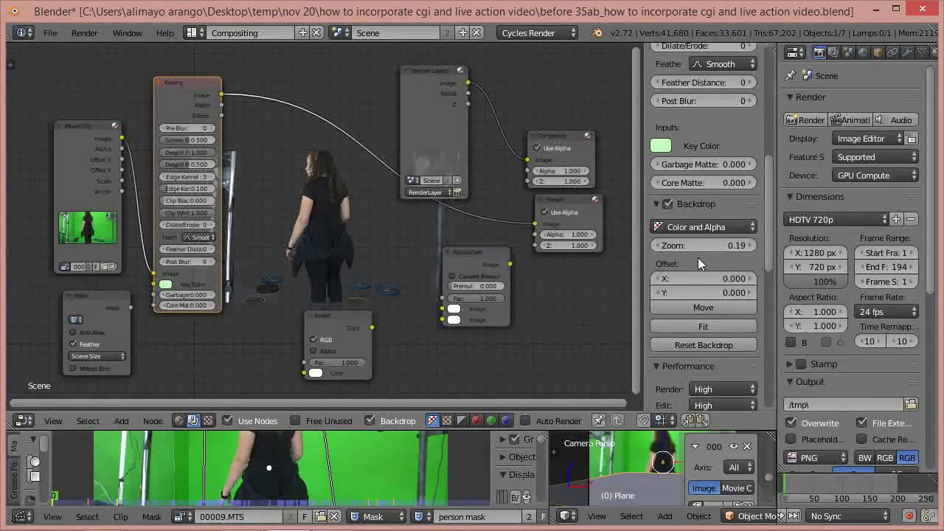
pyautogui.moveTo(695, 248); pyautogui.dragTo(430, 334)
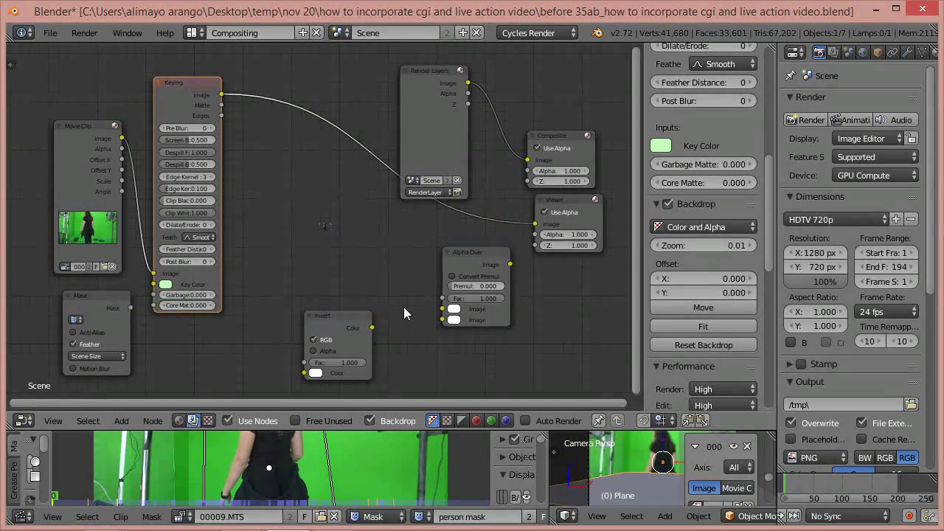
pyautogui.moveTo(691, 247); pyautogui.dragTo(712, 244)
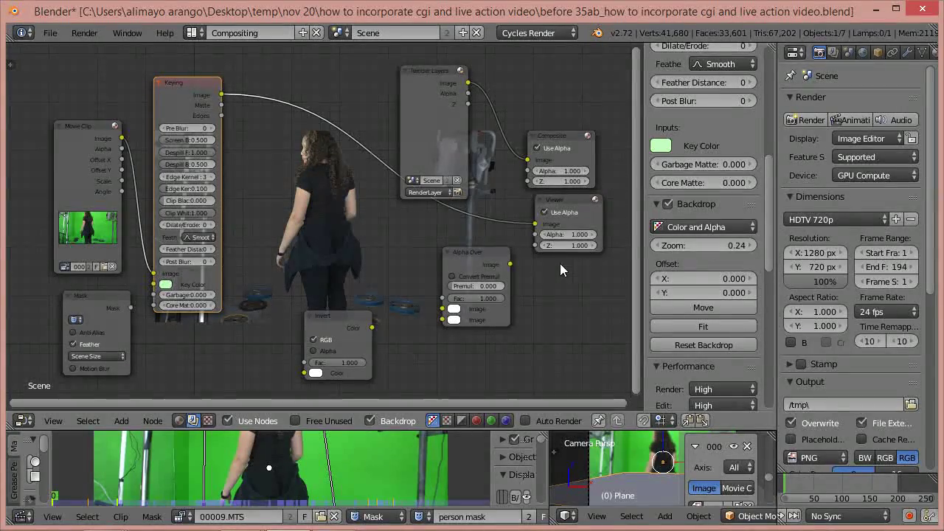
# Step: Move the Invert node below the Alpha Over node and select the Keying node again
pyautogui.click(342, 321)
pyautogui.moveTo(343, 322); pyautogui.dragTo(423, 344)
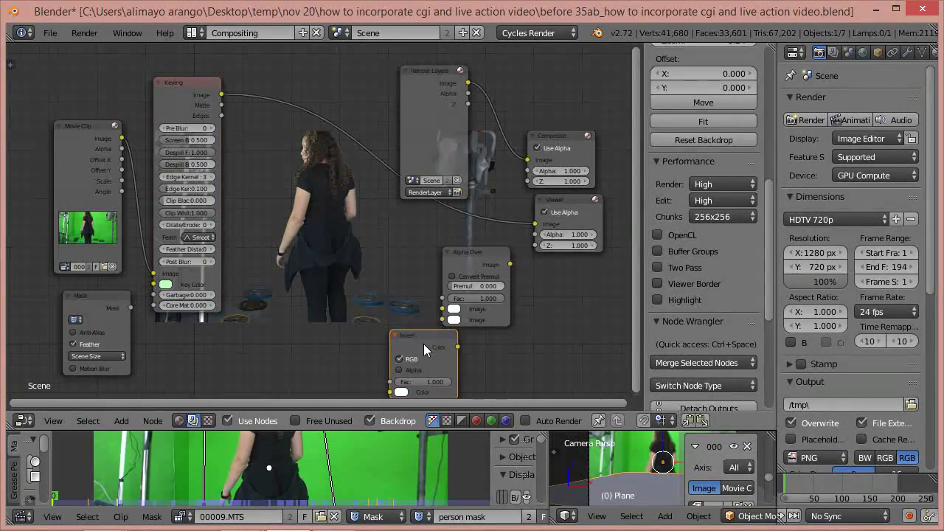
pyautogui.click(177, 94)
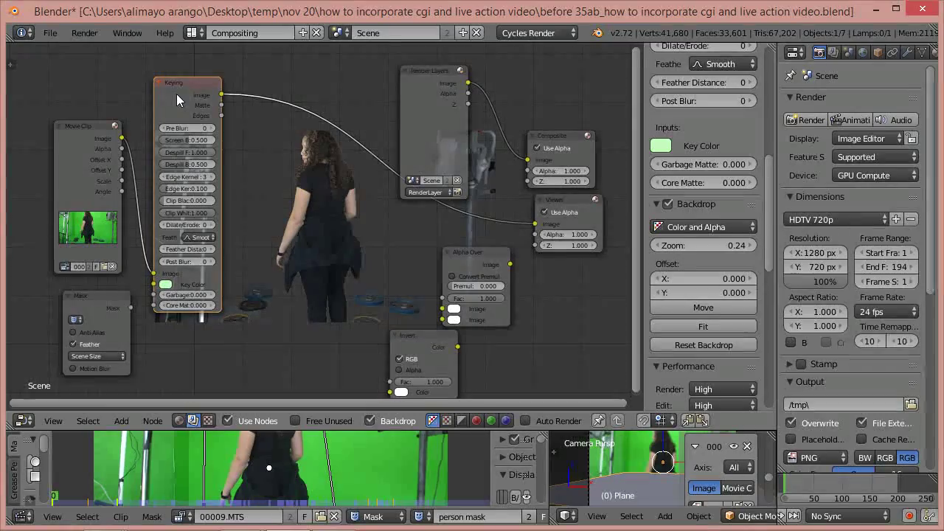
# Step: Preview the Keying node's matte to set Clip White to 0.845, and switch the viewer back to the keyed image
pyautogui.keyDown('ctrl'); pyautogui.keyDown('shift'); pyautogui.click(176, 94); pyautogui.keyUp('shift'); pyautogui.keyUp('ctrl')
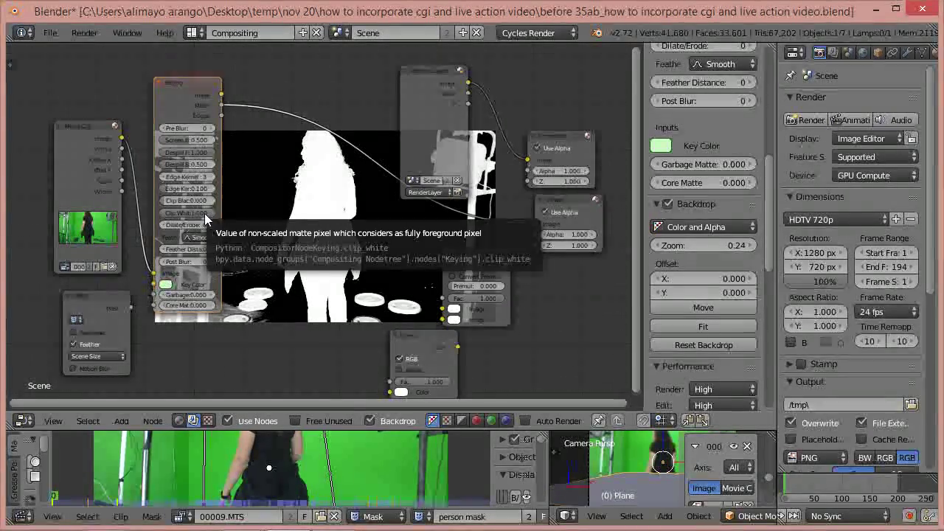
pyautogui.moveTo(205, 213); pyautogui.dragTo(198, 214)
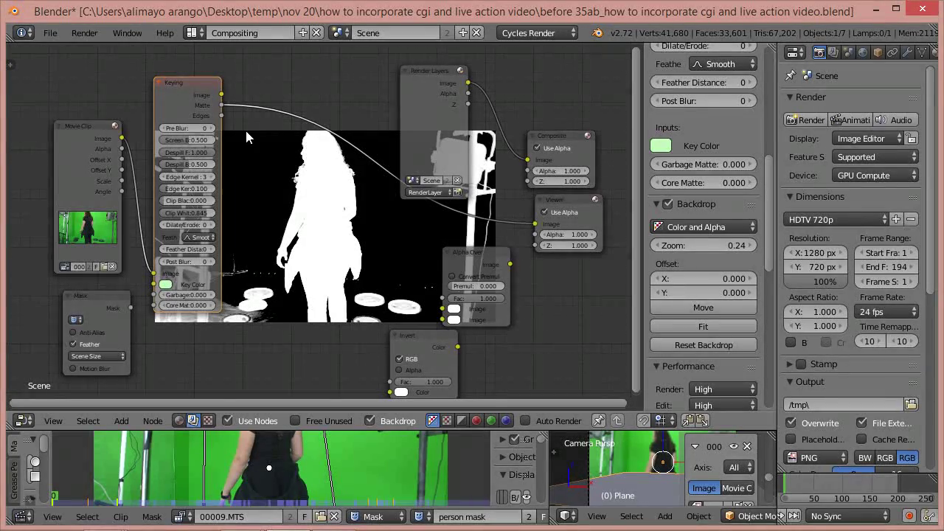
pyautogui.keyDown('ctrl'); pyautogui.keyDown('shift'); pyautogui.click(186, 95); pyautogui.keyUp('shift'); pyautogui.keyUp('ctrl')
pyautogui.keyDown('ctrl'); pyautogui.keyDown('shift'); pyautogui.click(185, 94); pyautogui.keyUp('shift'); pyautogui.keyUp('ctrl')
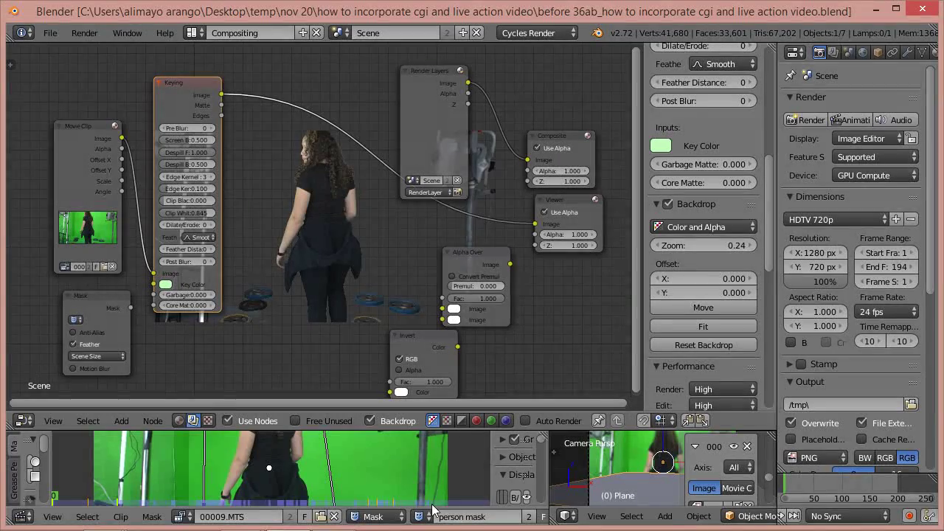
# Step: Assign the person mask to the Mask node and connect its output to the Keying node's Garbage Matte input
pyautogui.scroll(2, 109, 326)
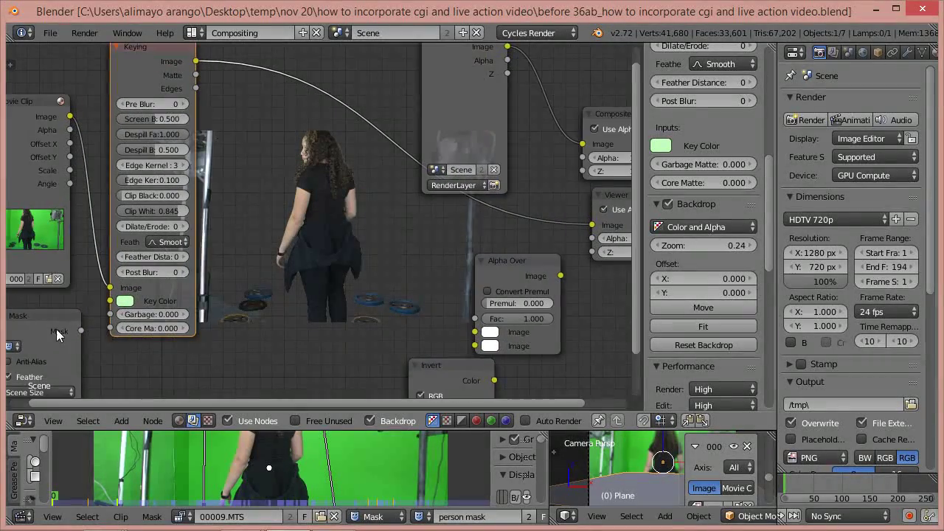
pyautogui.moveTo(56, 329); pyautogui.dragTo(98, 256, button='middle')
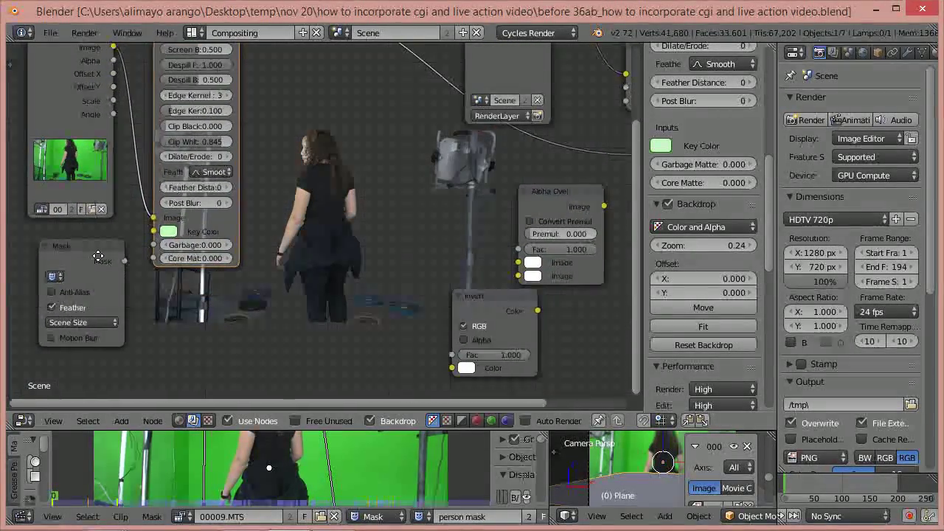
pyautogui.scroll(1, 76, 266)
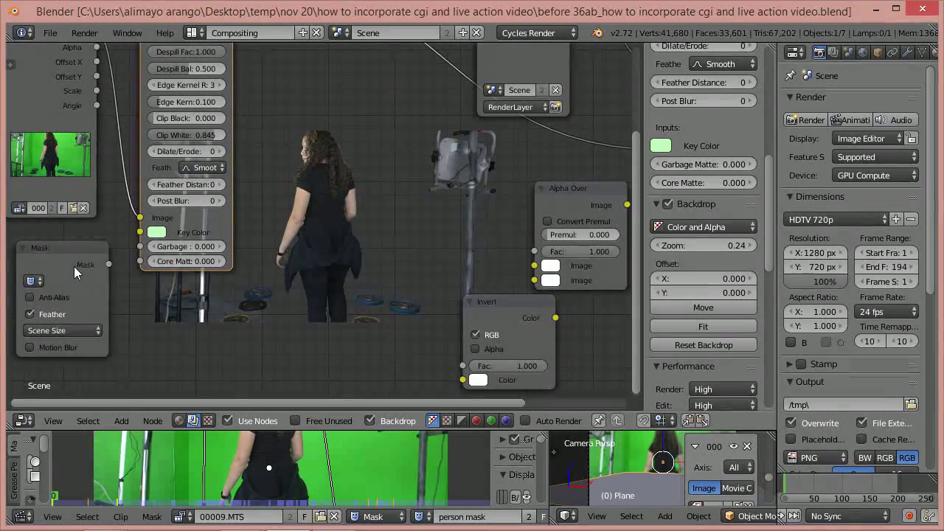
pyautogui.click(41, 280)
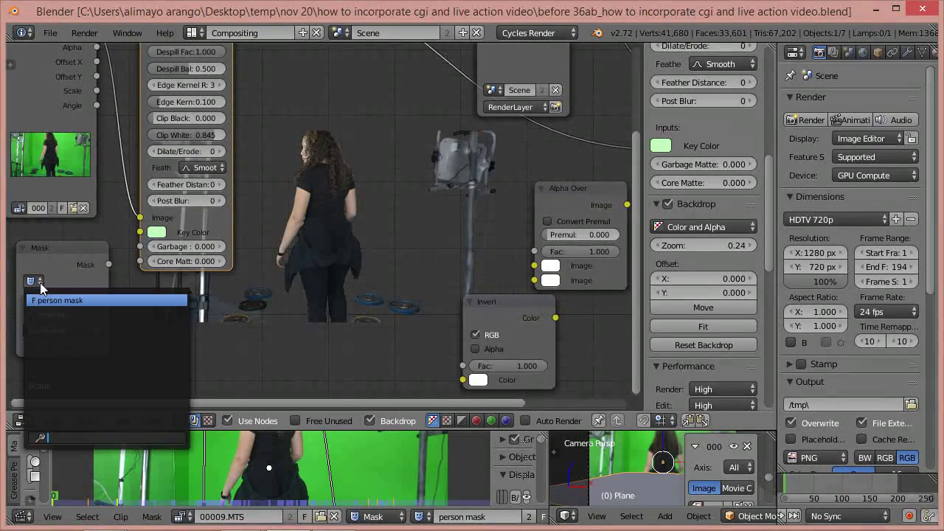
pyautogui.click(106, 300)
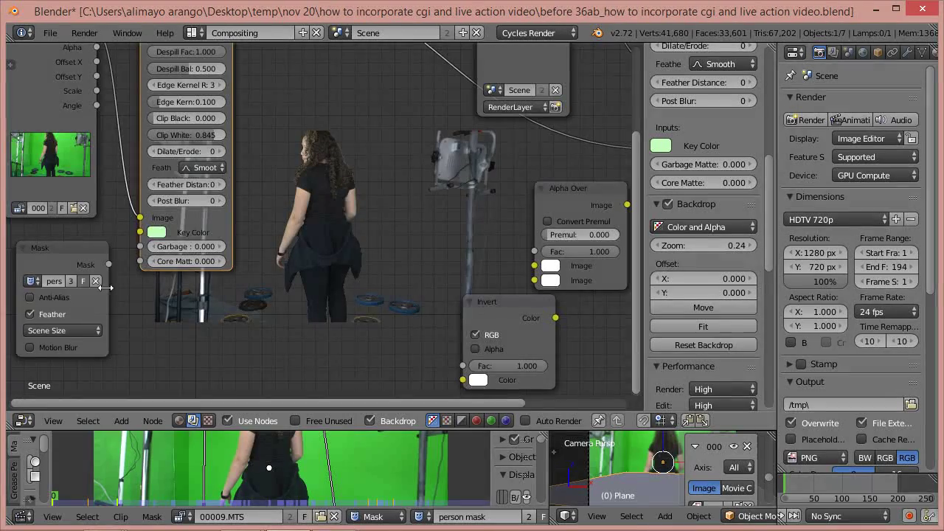
pyautogui.scroll(-3, 106, 284)
pyautogui.moveTo(132, 246); pyautogui.dragTo(197, 237)
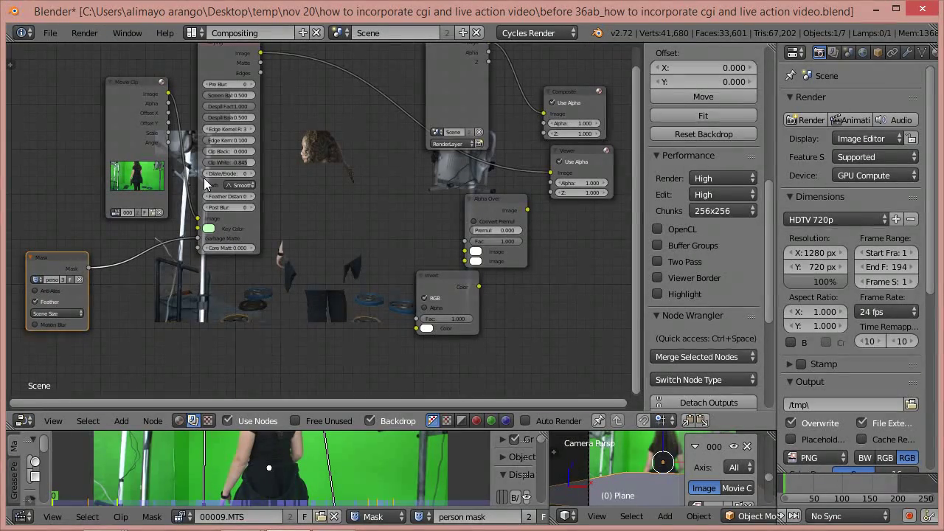
# Step: Move the Movie Clip node away from the Keying node and set the render resolution preset to HDTV 1080p, refreshing the Viewer
pyautogui.moveTo(135, 127); pyautogui.dragTo(74, 112)
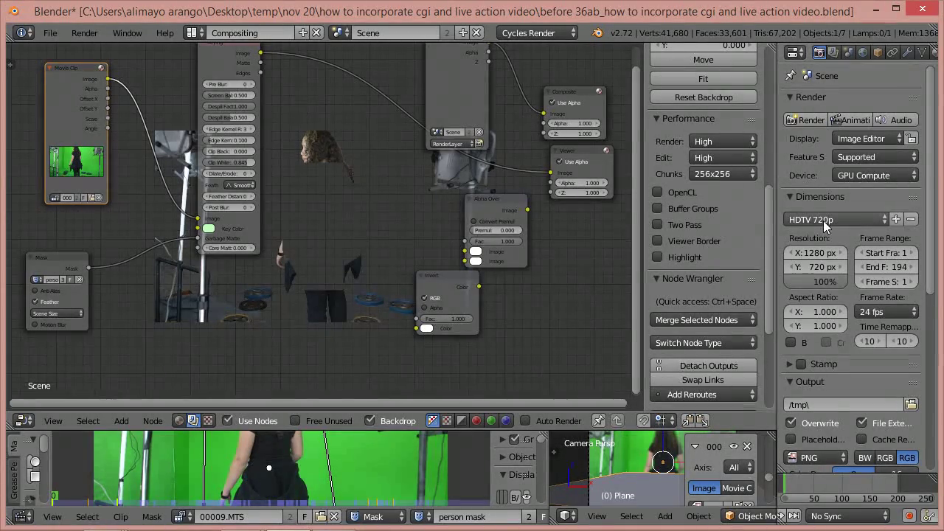
pyautogui.click(852, 222)
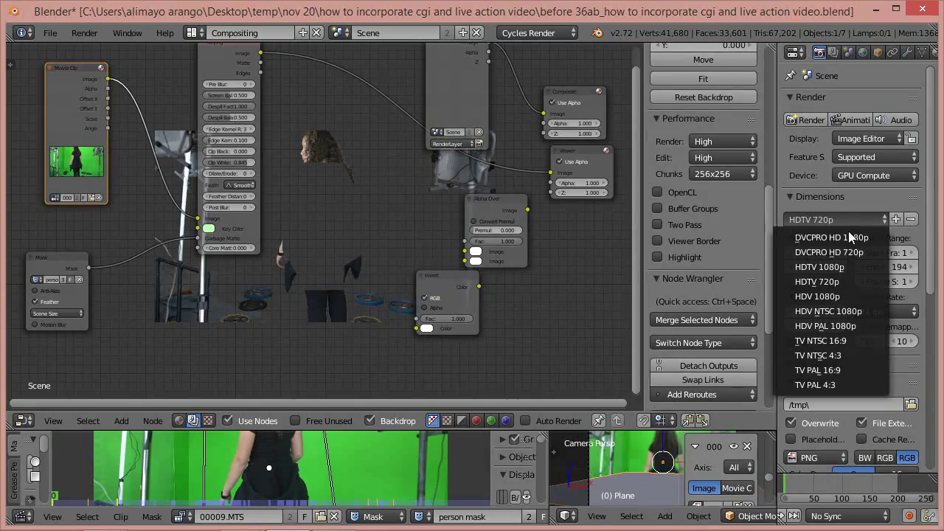
pyautogui.click(823, 267)
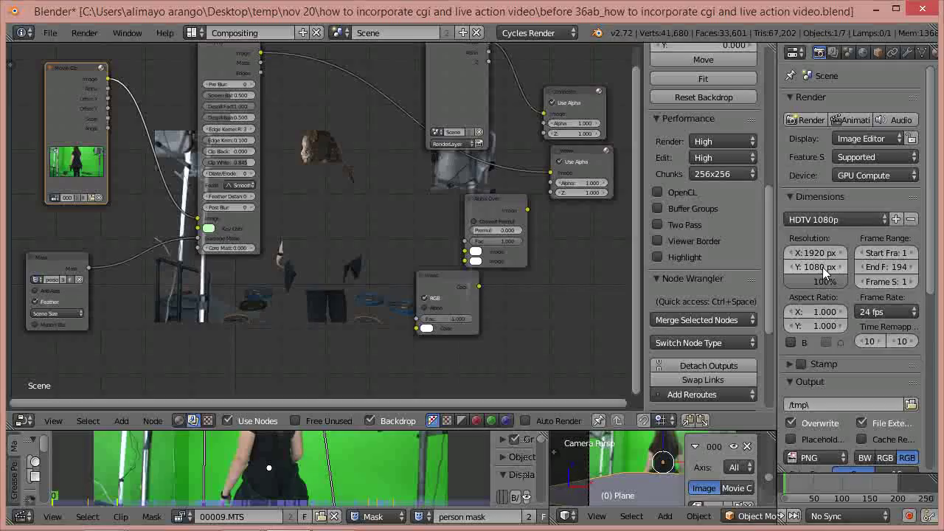
pyautogui.moveTo(551, 172); pyautogui.dragTo(547, 175)
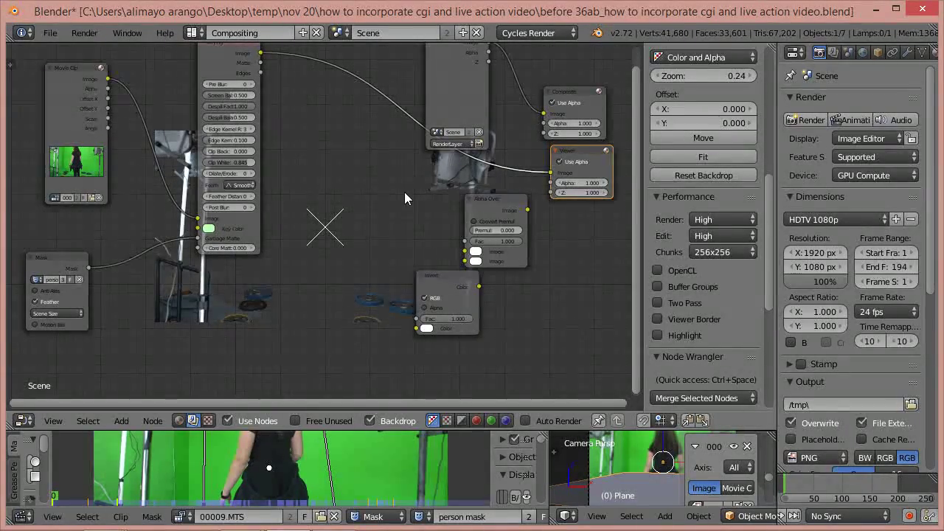
# Step: Enable Alpha on the Invert node, insert it between the Mask and Keying nodes, and check the key at frame 38
pyautogui.click(426, 305)
pyautogui.moveTo(443, 284); pyautogui.dragTo(129, 242)
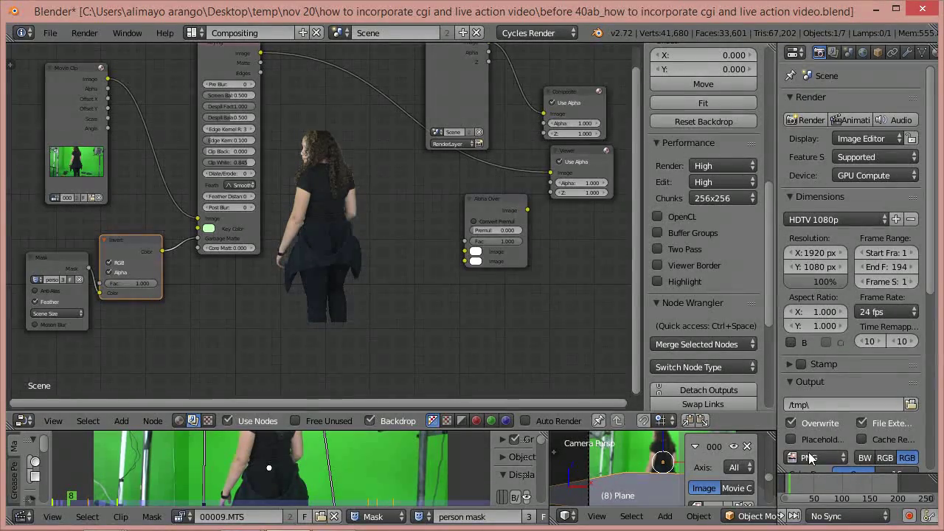
pyautogui.moveTo(798, 485); pyautogui.dragTo(807, 485)
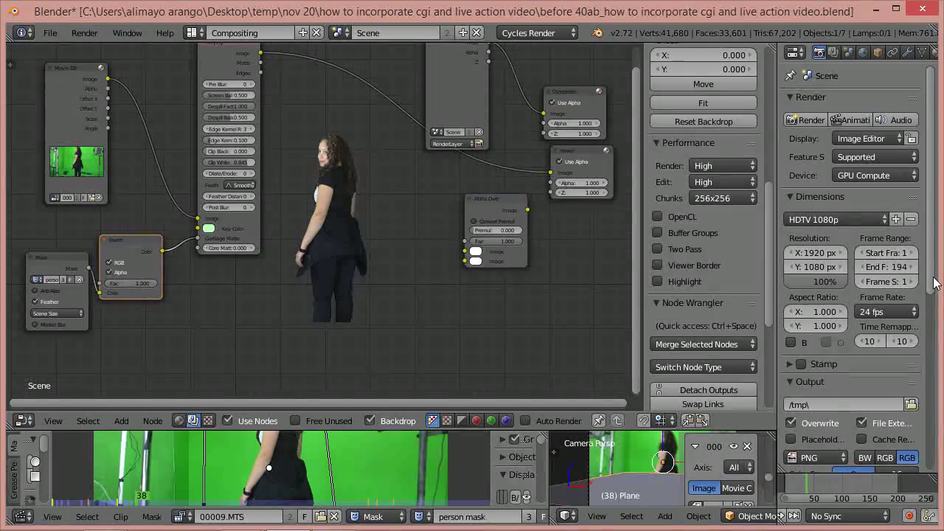
# Step: Set the render frame rate to 29.97 fps
pyautogui.moveTo(933, 285); pyautogui.dragTo(927, 329)
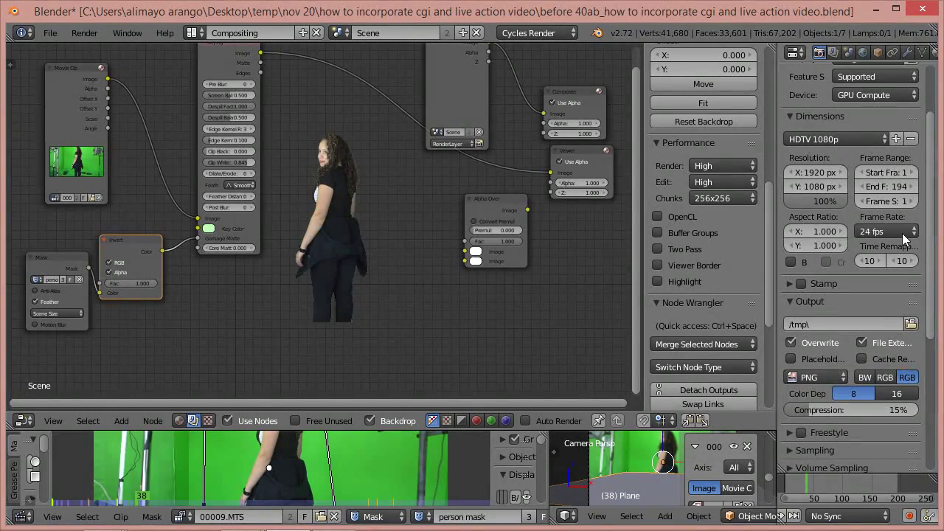
pyautogui.click(902, 233)
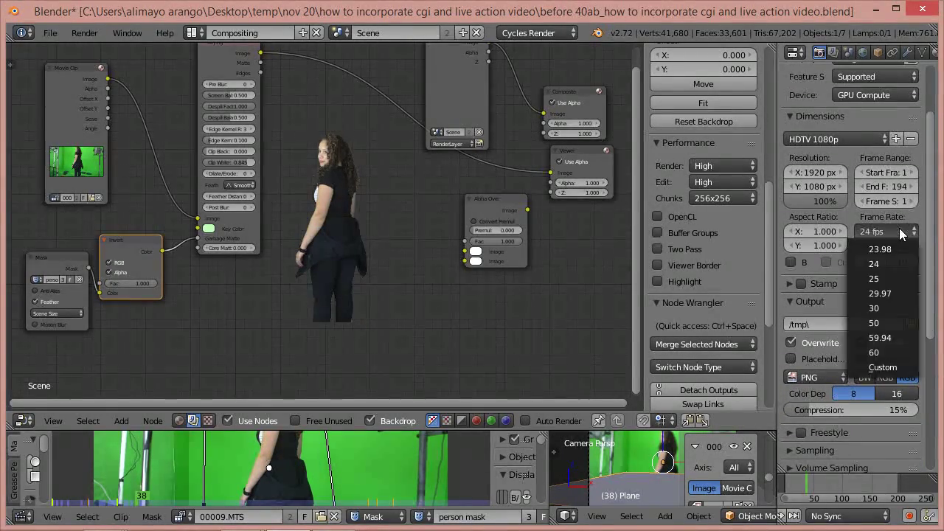
pyautogui.click(897, 290)
# Step: Set the light path bounces to a maximum of 4 and a minimum of 0
pyautogui.moveTo(933, 282); pyautogui.dragTo(933, 374)
pyautogui.click(807, 319)
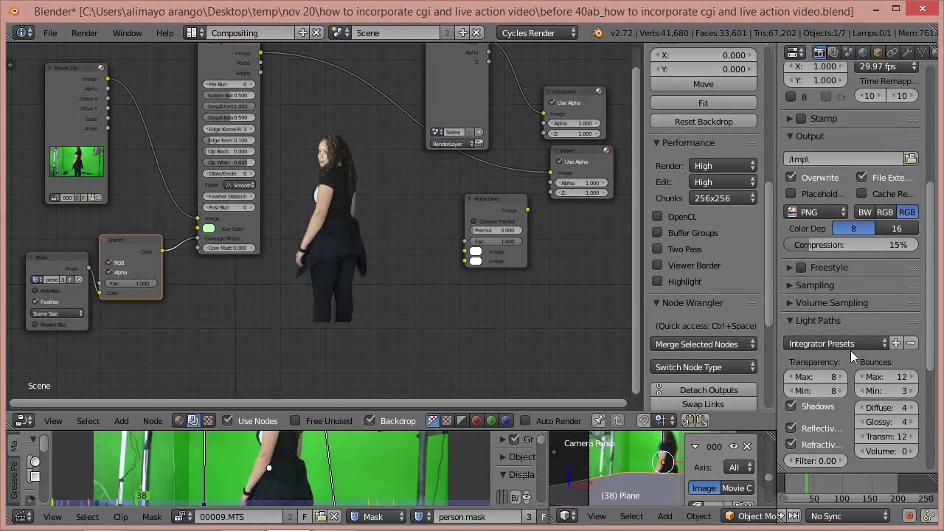
pyautogui.click(899, 377)
pyautogui.write('4')
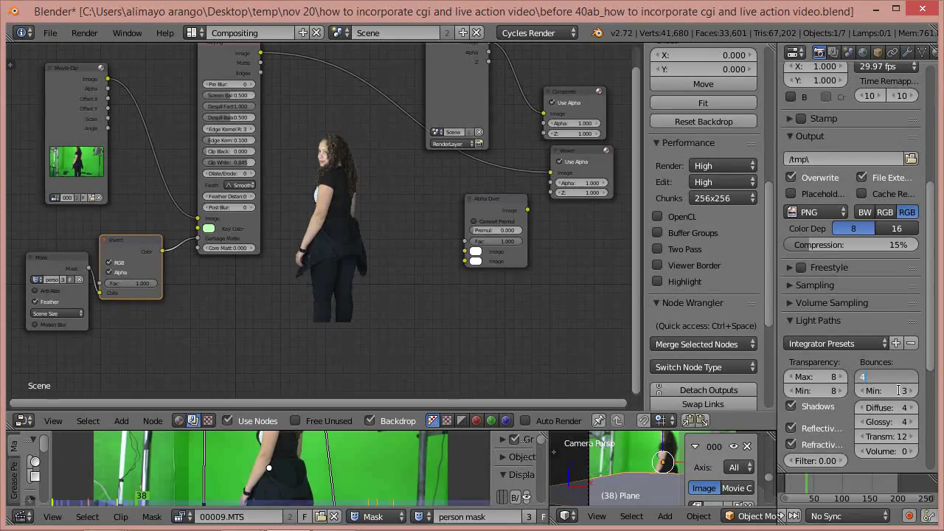
pyautogui.click(900, 390)
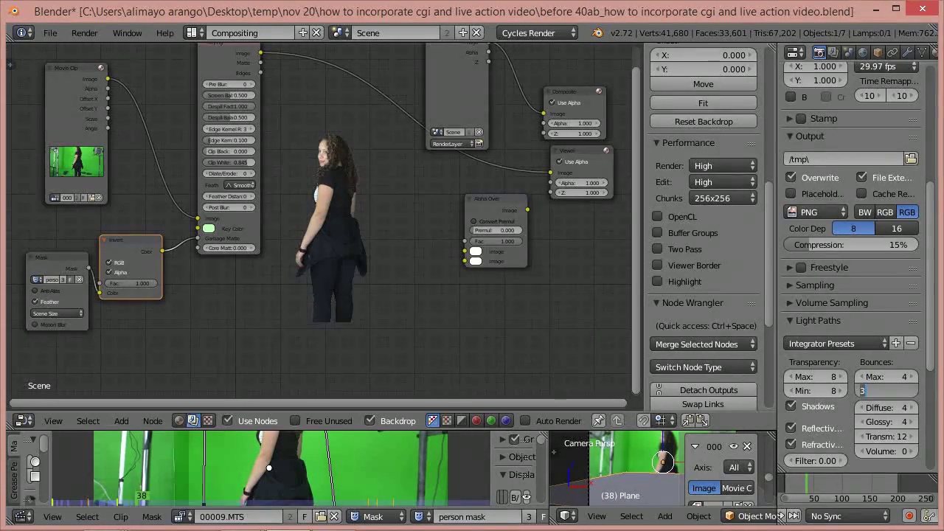
pyautogui.write('0')
# Step: Expand the render Performance settings and open the horizontal tile size for editing
pyautogui.moveTo(930, 348); pyautogui.dragTo(924, 434)
pyautogui.click(830, 394)
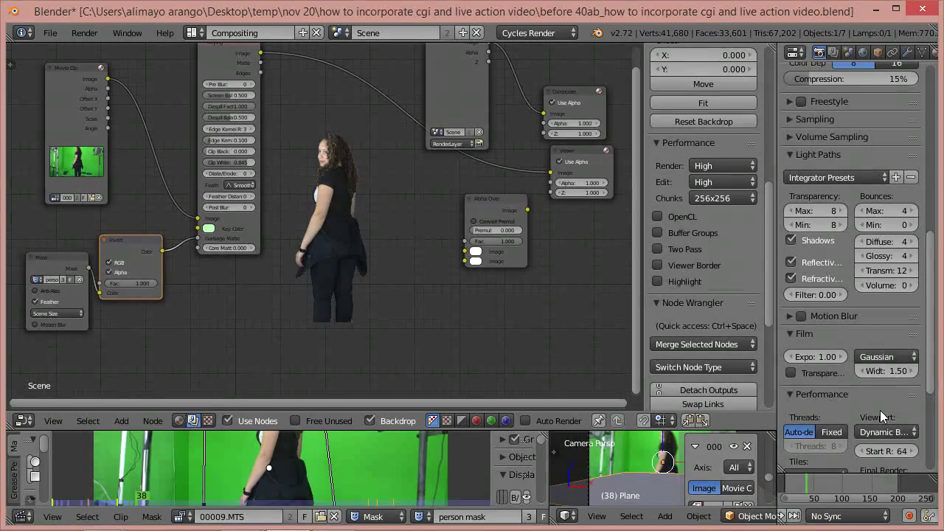
pyautogui.moveTo(930, 367); pyautogui.dragTo(927, 405)
pyautogui.click(831, 399)
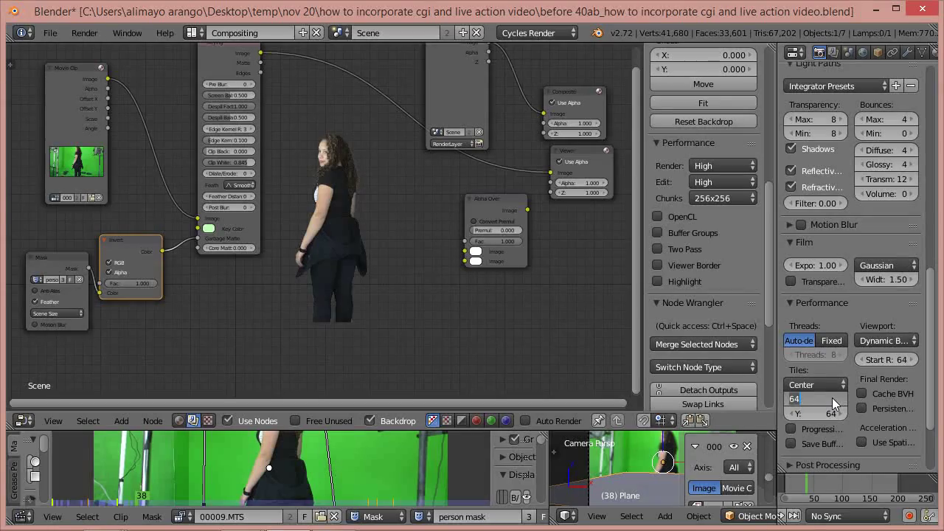
# Step: Set the render tile size to 512 in X and 512 in Y
pyautogui.write('512')
pyautogui.press('Tab')
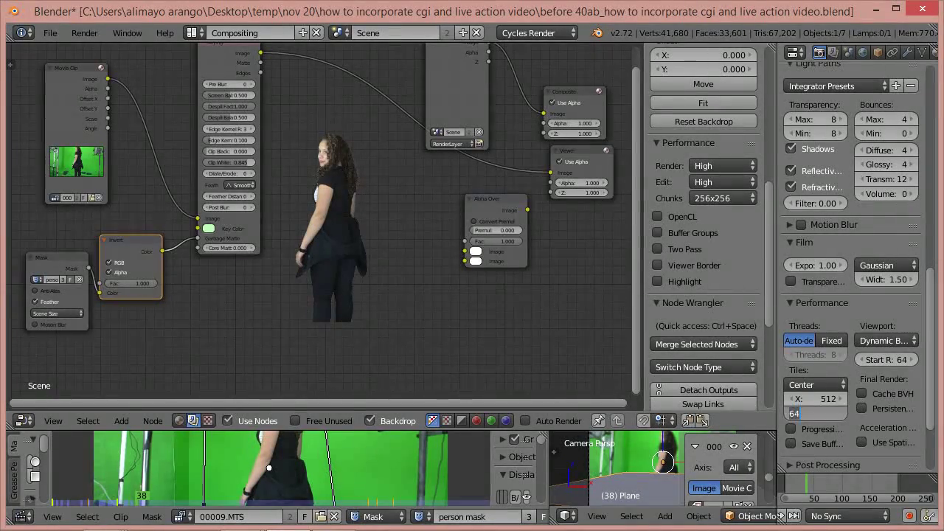
pyautogui.write('512')
pyautogui.press('Return')
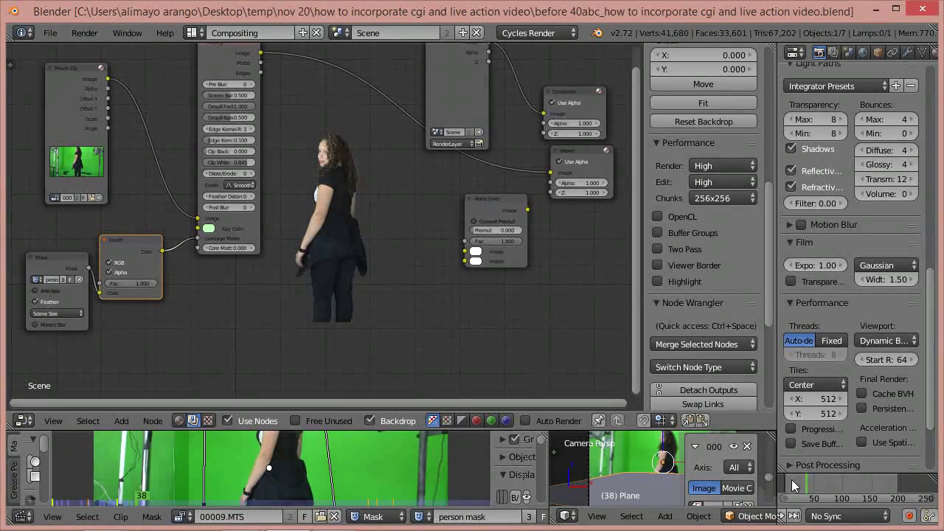
# Step: Go to frame 78 and set the render display to New Window
pyautogui.moveTo(813, 487); pyautogui.dragTo(832, 489)
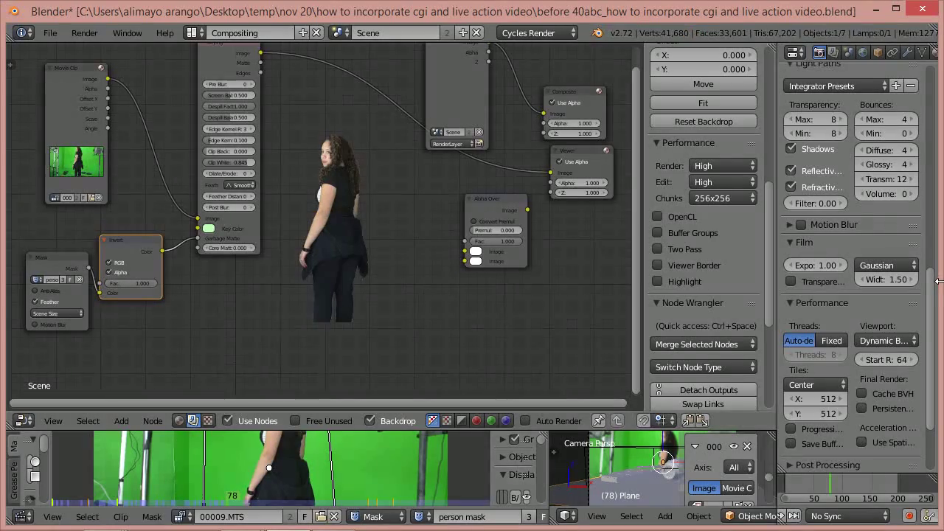
pyautogui.moveTo(933, 291); pyautogui.dragTo(933, 102)
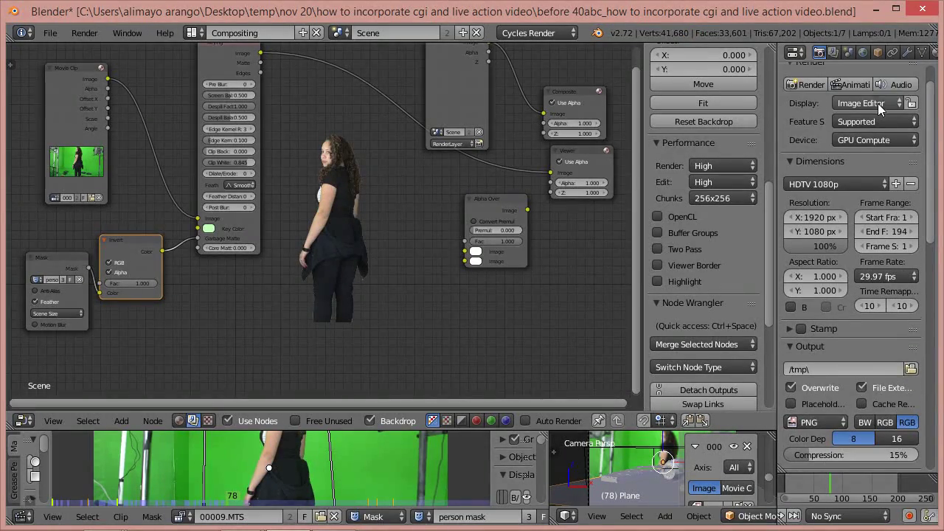
pyautogui.click(874, 102)
pyautogui.click(858, 153)
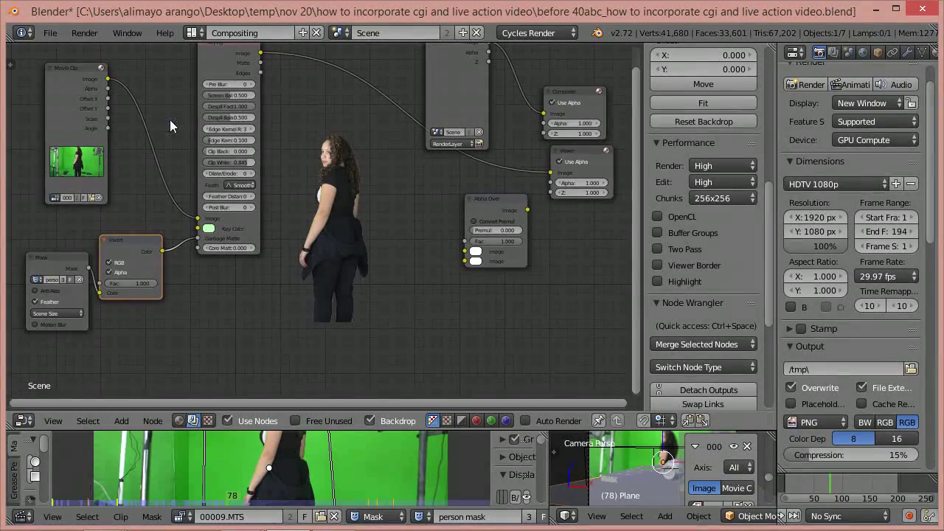
# Step: Render the current frame as an image, view the whole frame, and close the render window
pyautogui.click(90, 35)
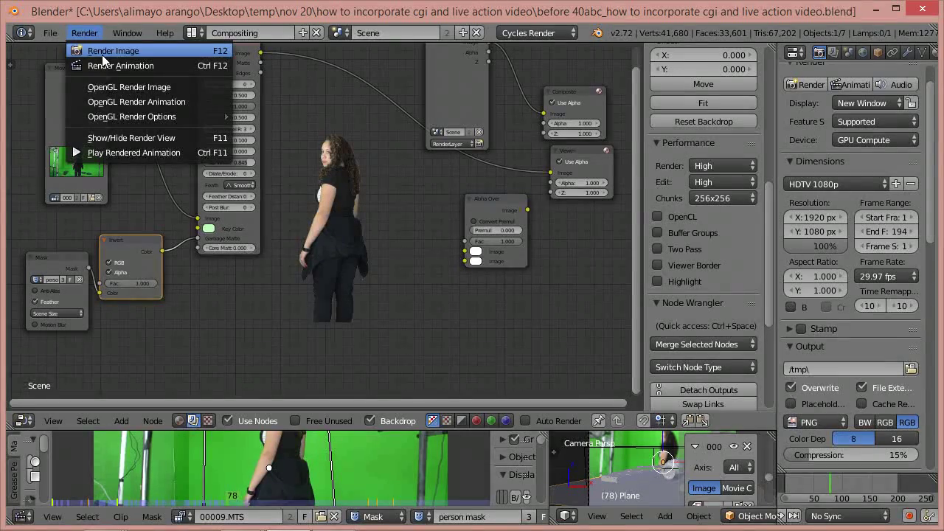
pyautogui.click(101, 49)
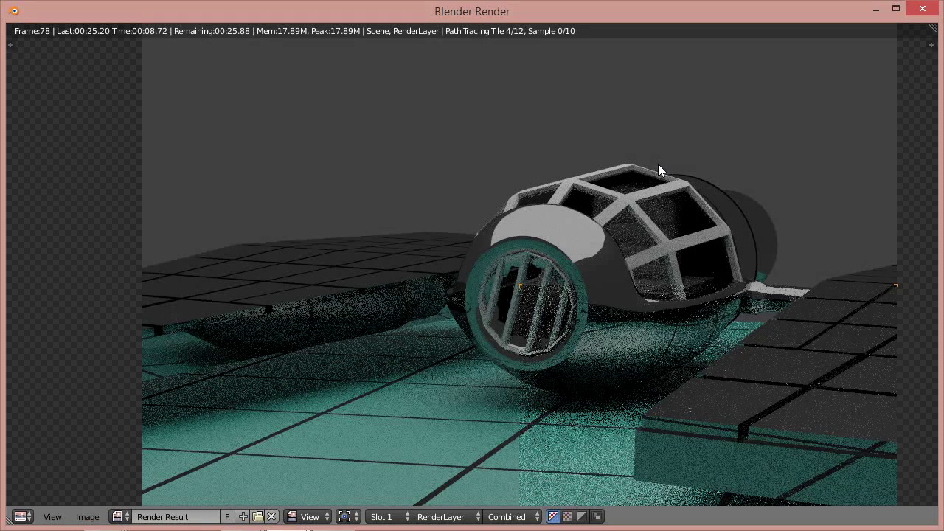
pyautogui.scroll(-2, 657, 167)
pyautogui.scroll(-2, 657, 167)
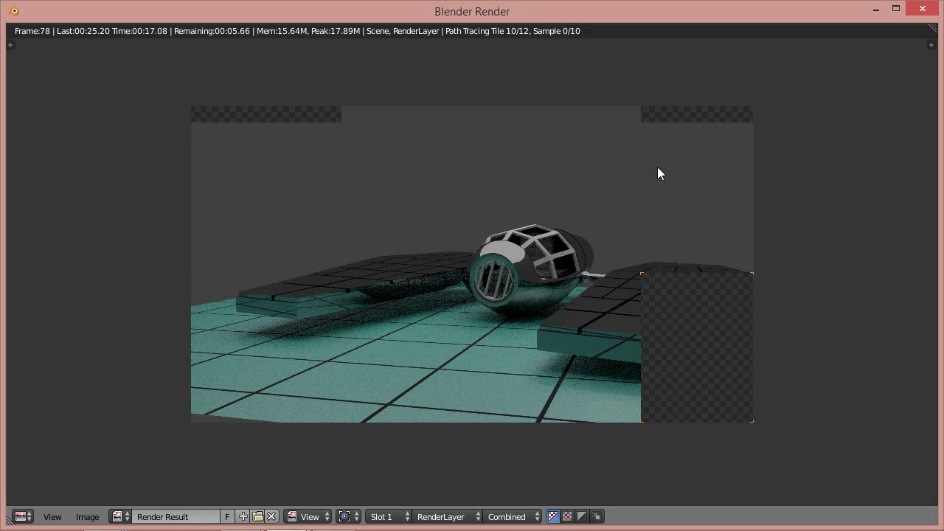
pyautogui.click(923, 11)
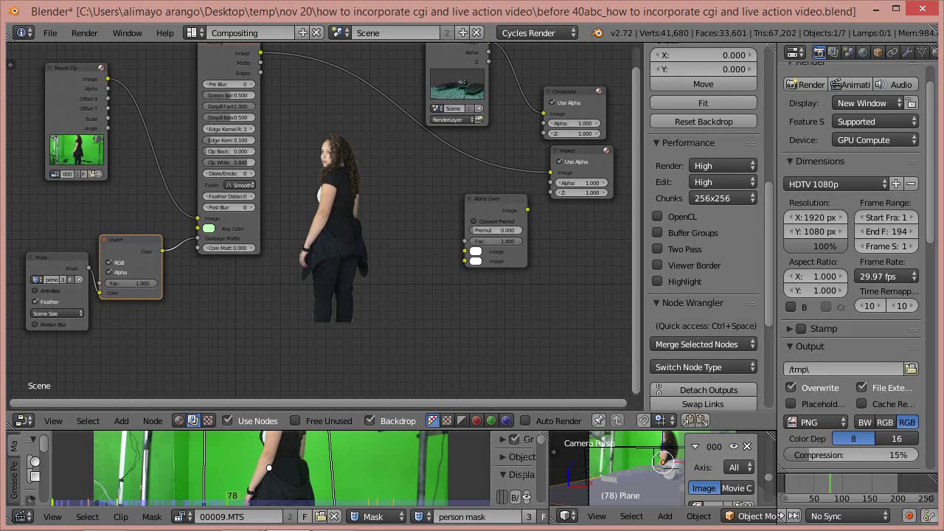
# Step: Save an incremented version numbered 41abc and lower the floor plane beneath the spaceship along Z in the enlarged camera view
pyautogui.hotkey('ctrl', 'alt', 's')
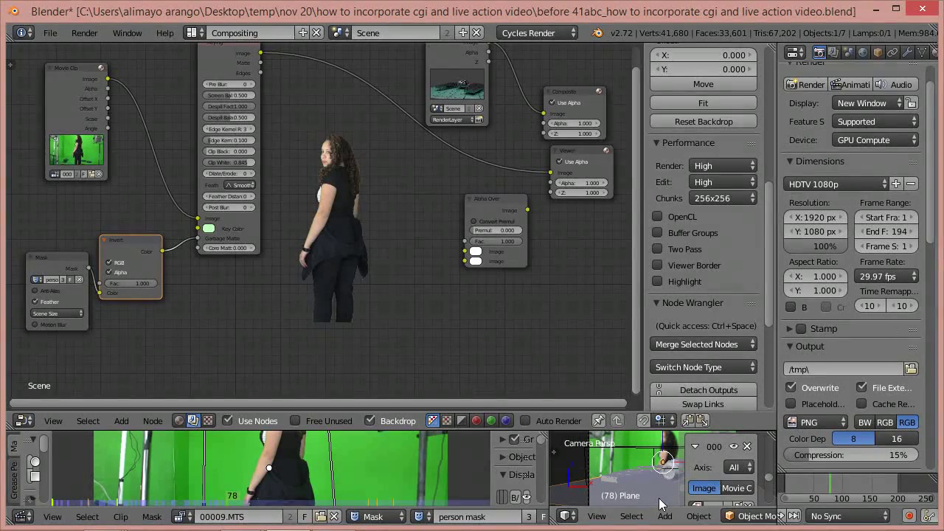
pyautogui.hotkey('shift', 'space')
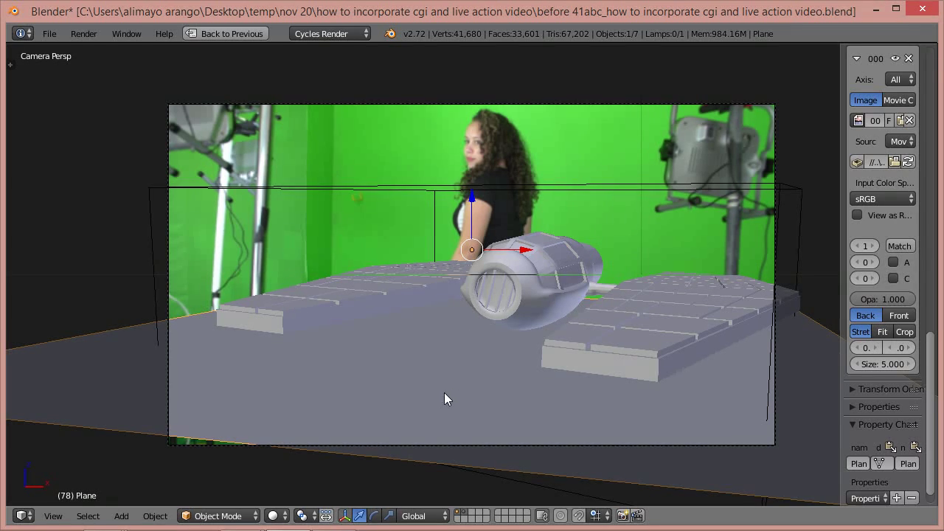
pyautogui.moveTo(474, 195); pyautogui.dragTo(459, 241)
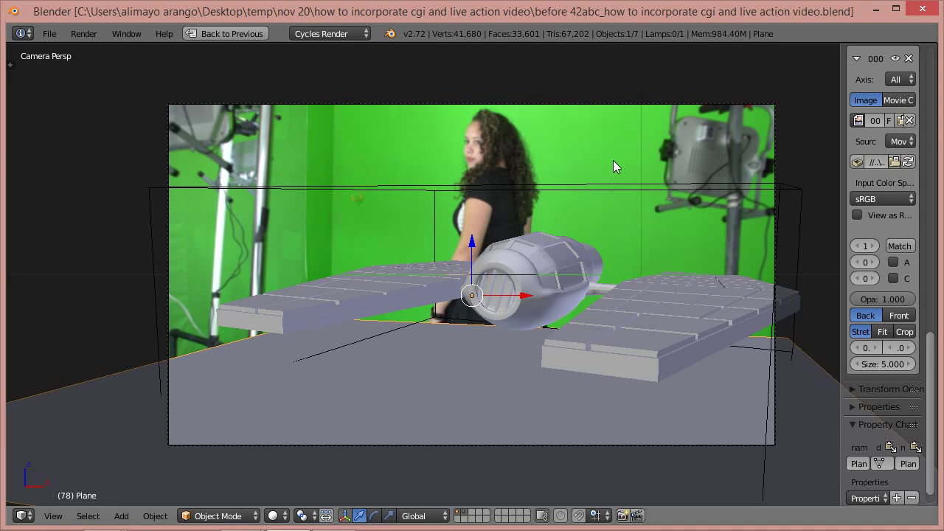
pyautogui.hotkey('ctrl', 'Up')
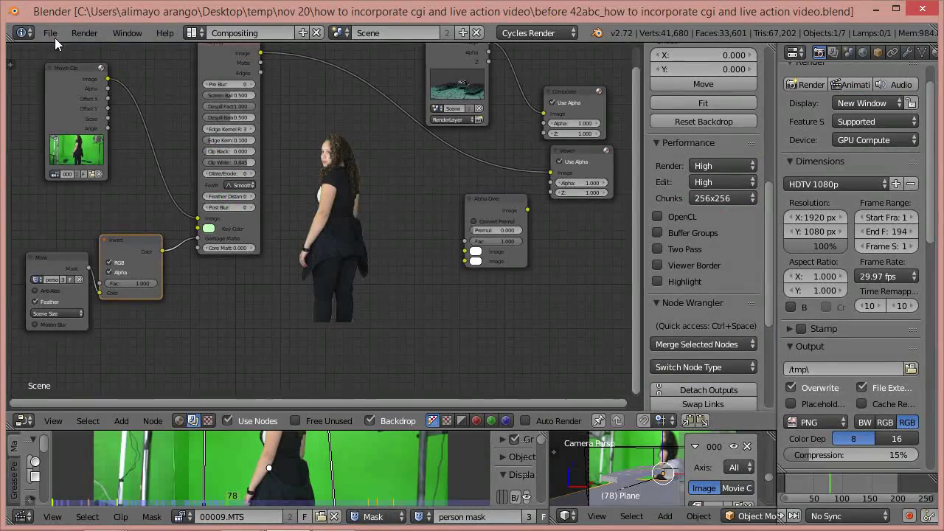
# Step: Render frame 78 again to check the lowered floor plane, then close the render window
pyautogui.click(77, 33)
pyautogui.click(89, 49)
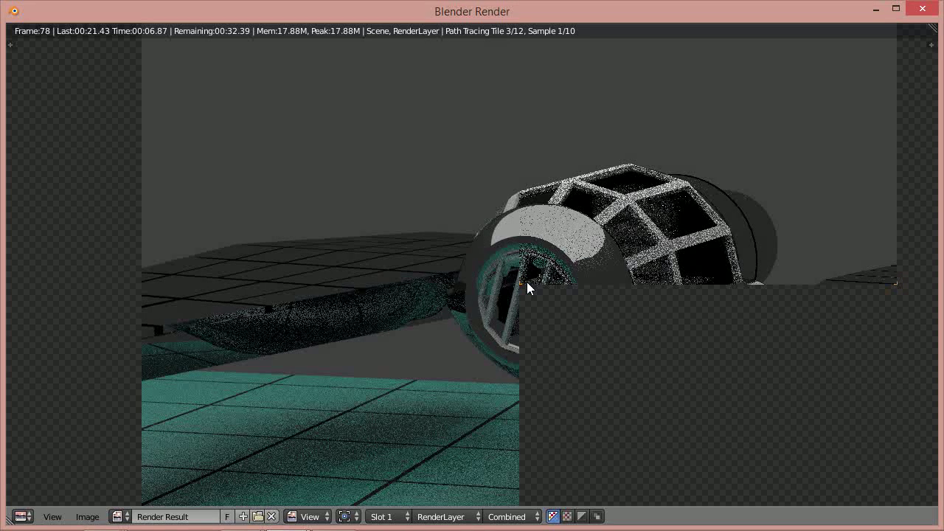
pyautogui.scroll(-2, 531, 275)
pyautogui.scroll(-2, 533, 276)
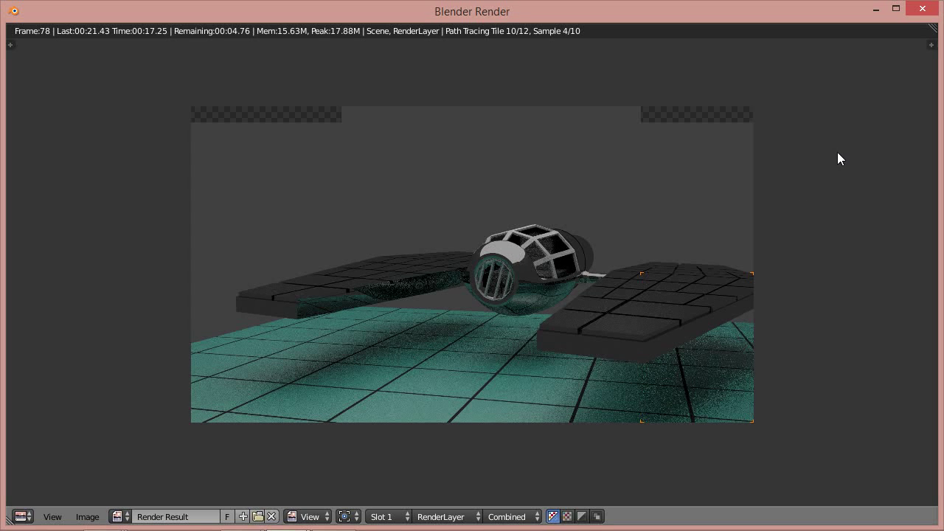
pyautogui.click(922, 10)
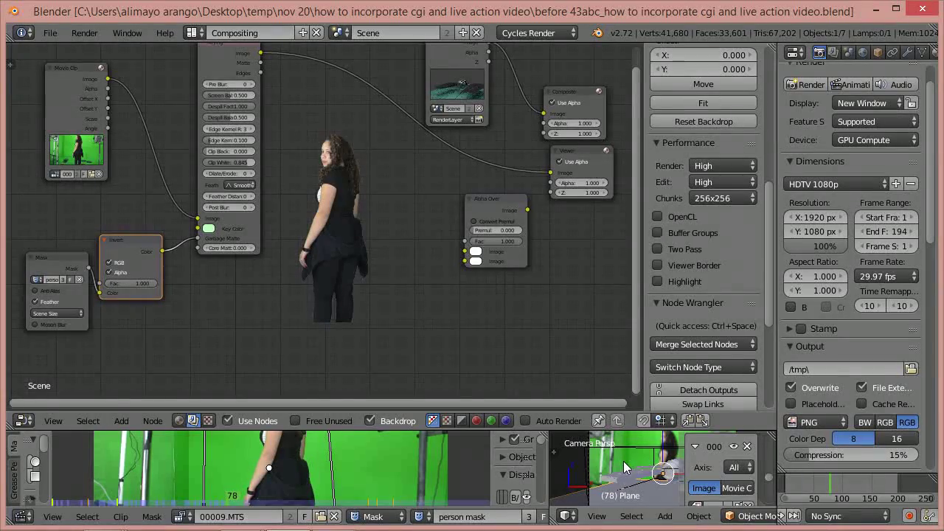
# Step: Move the floor plane about 2.57 units along the global Y axis in the enlarged camera view
pyautogui.hotkey('ctrl', 'Up')
pyautogui.scroll(-3, 607, 405)
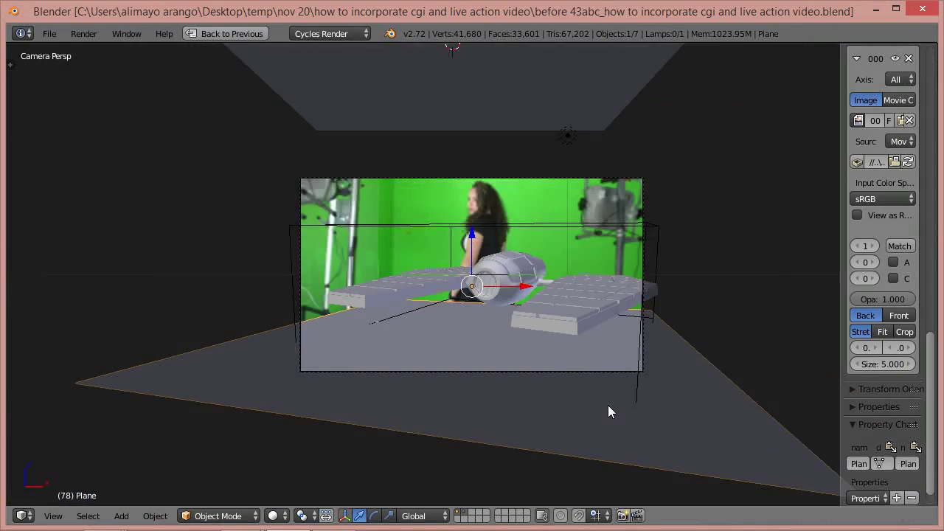
pyautogui.scroll(-2, 608, 412)
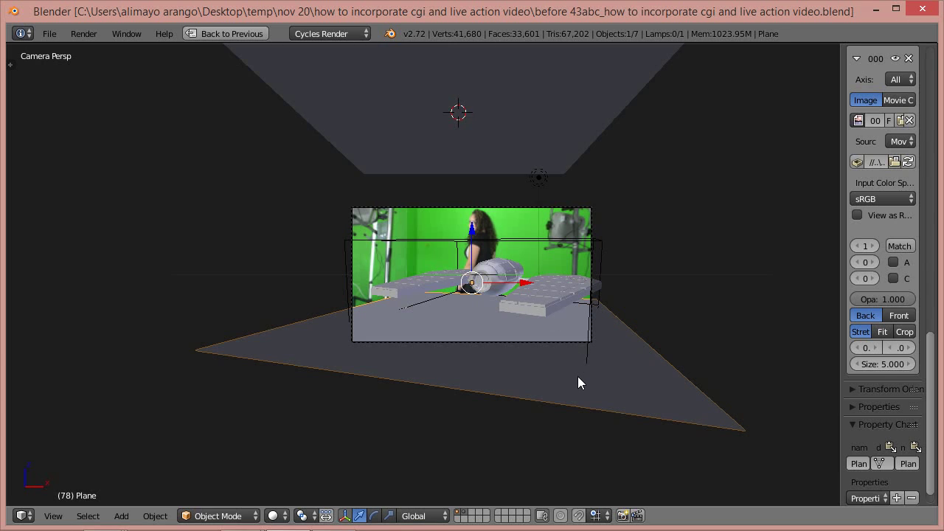
pyautogui.press('g')
pyautogui.press('y')
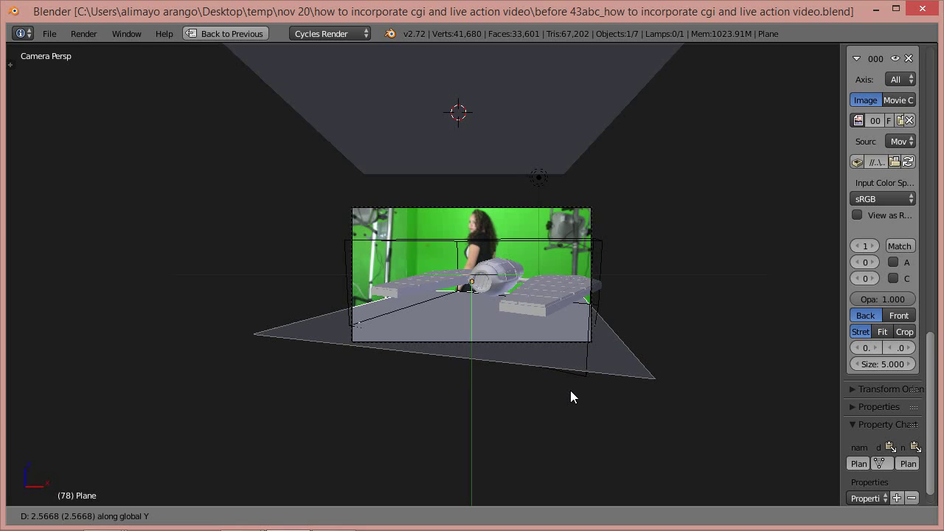
pyautogui.click(570, 390)
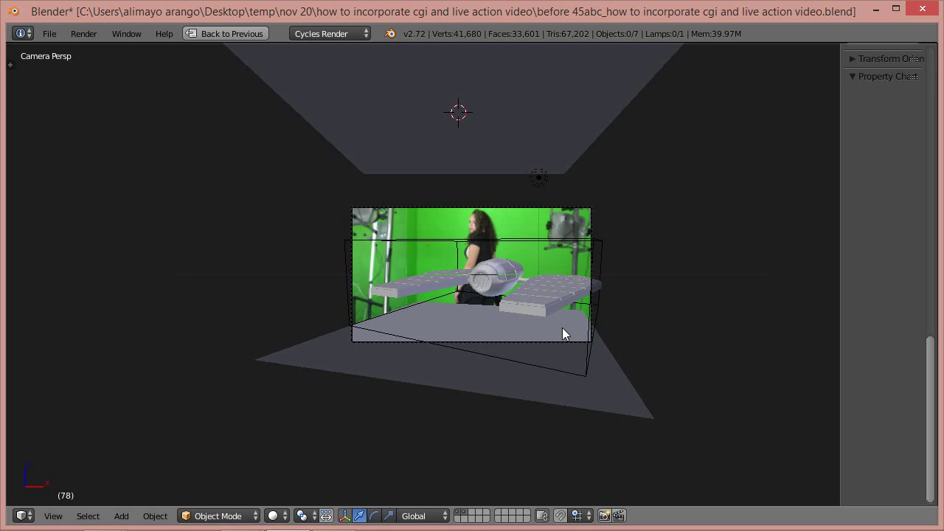
# Step: Restore the multi-editor view and switch to the Default screen layout
pyautogui.hotkey('ctrl', 'Down')
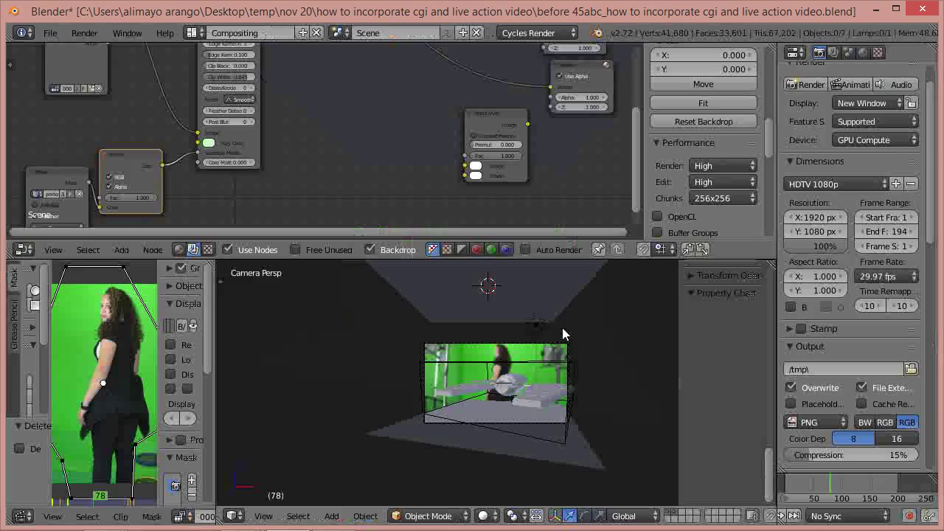
pyautogui.click(196, 33)
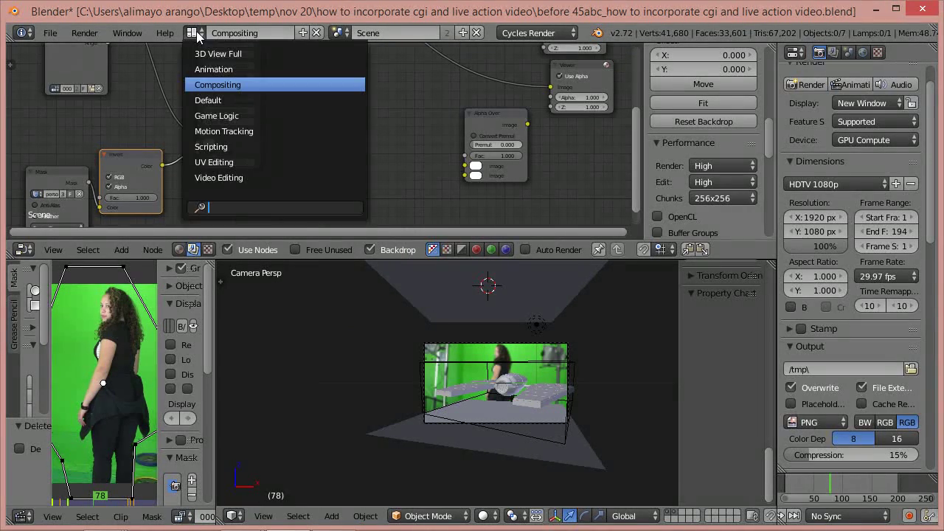
pyautogui.click(213, 100)
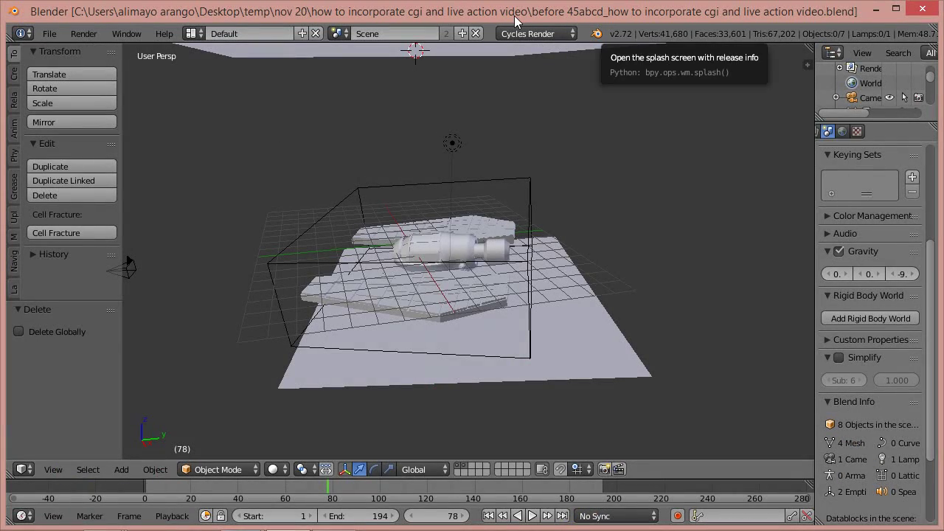
# Step: Add an Array modifier to the floor plane with a count of 8
pyautogui.rightClick(554, 347)
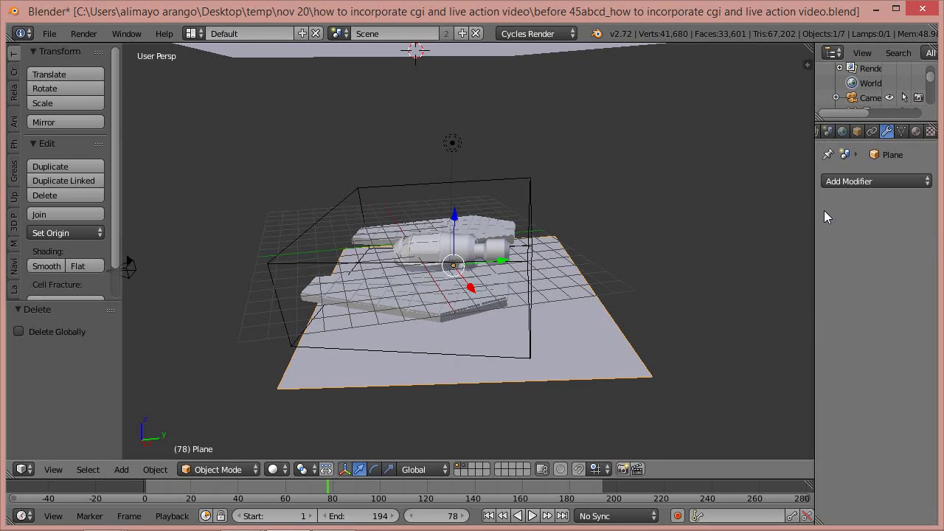
pyautogui.click(888, 182)
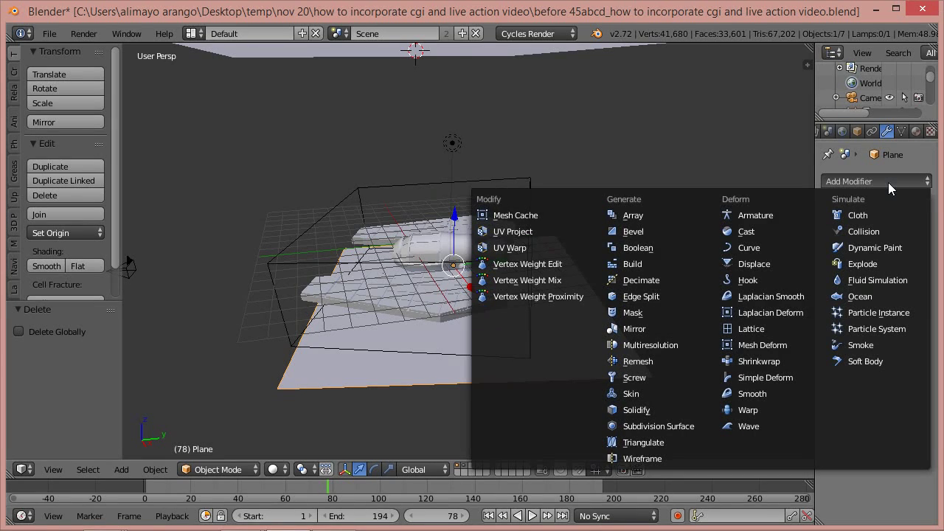
pyautogui.click(670, 216)
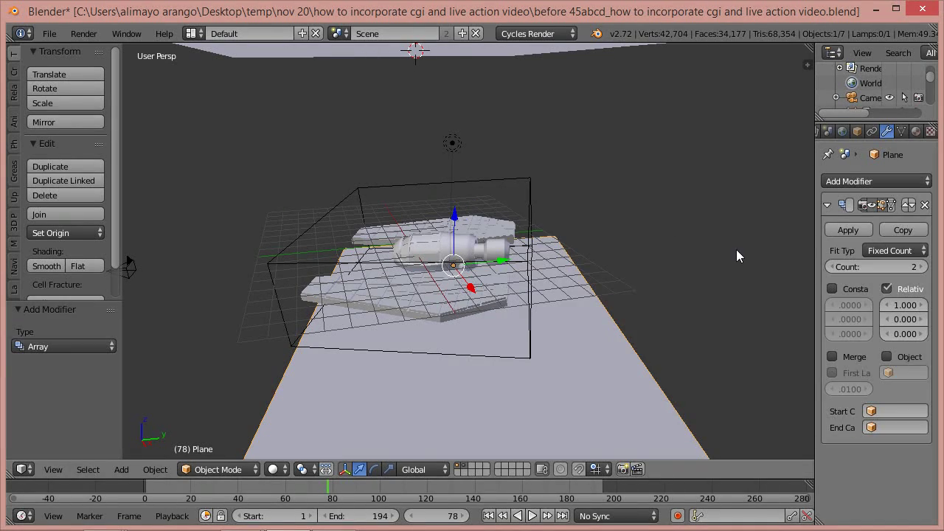
pyautogui.click(921, 267)
pyautogui.click(922, 267)
pyautogui.click(921, 267)
pyautogui.click(922, 267)
pyautogui.click(921, 267)
pyautogui.click(922, 267)
pyautogui.scroll(-6, 713, 302)
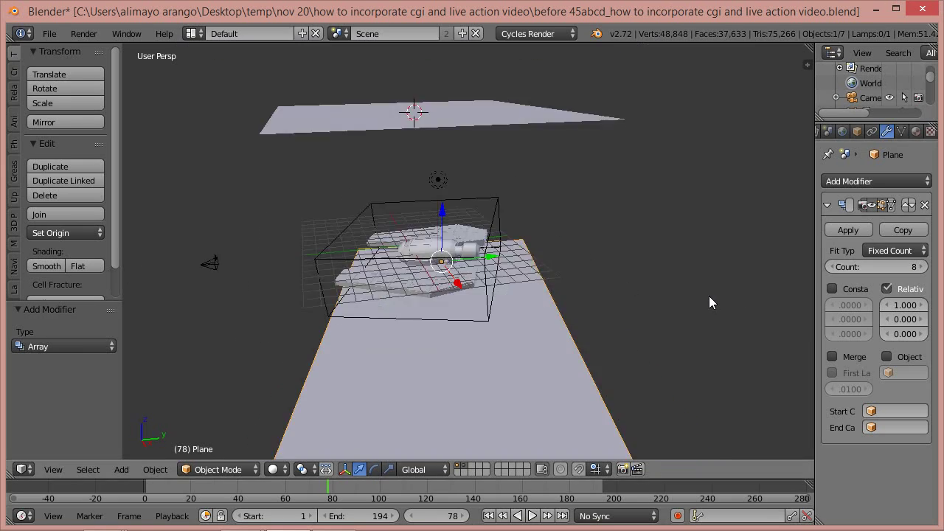
pyautogui.scroll(-6, 709, 293)
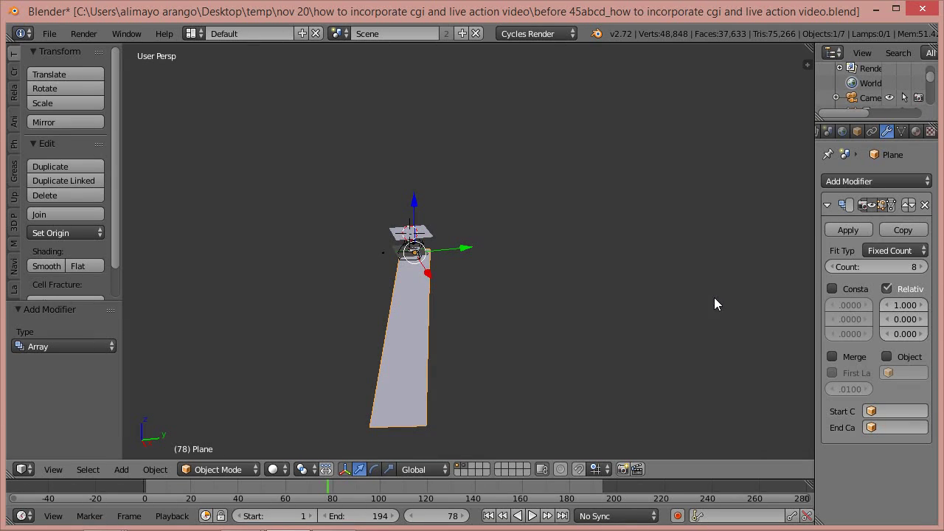
# Step: Duplicate the Array modifier and set one array's relative offset to 0 in X and 1 in Y
pyautogui.click(902, 230)
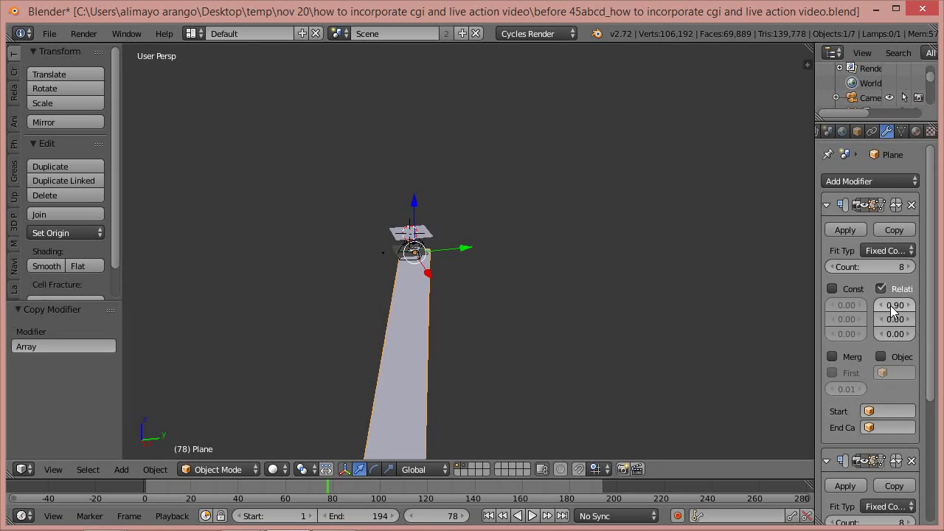
pyautogui.press('BackSpace')
pyautogui.press('BackSpace')
pyautogui.press('Return')
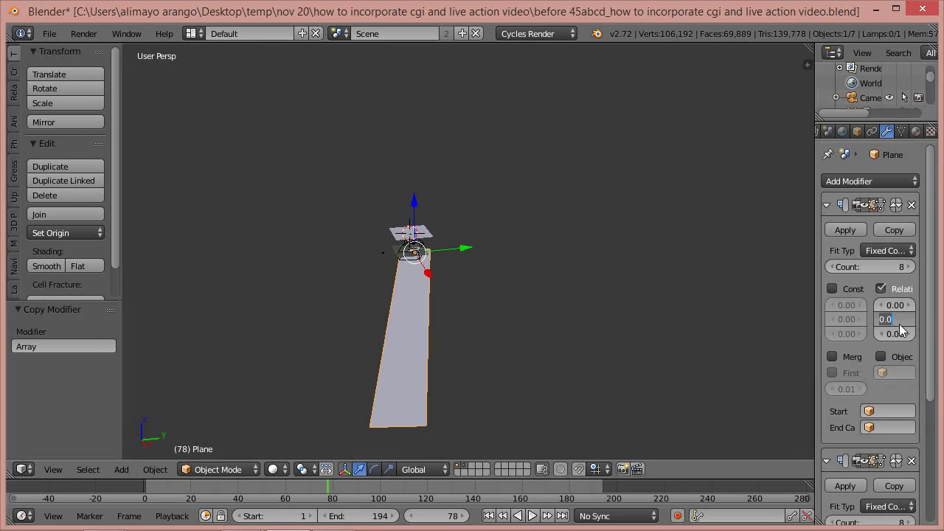
pyautogui.click(899, 324)
pyautogui.write('1')
pyautogui.press('Return')
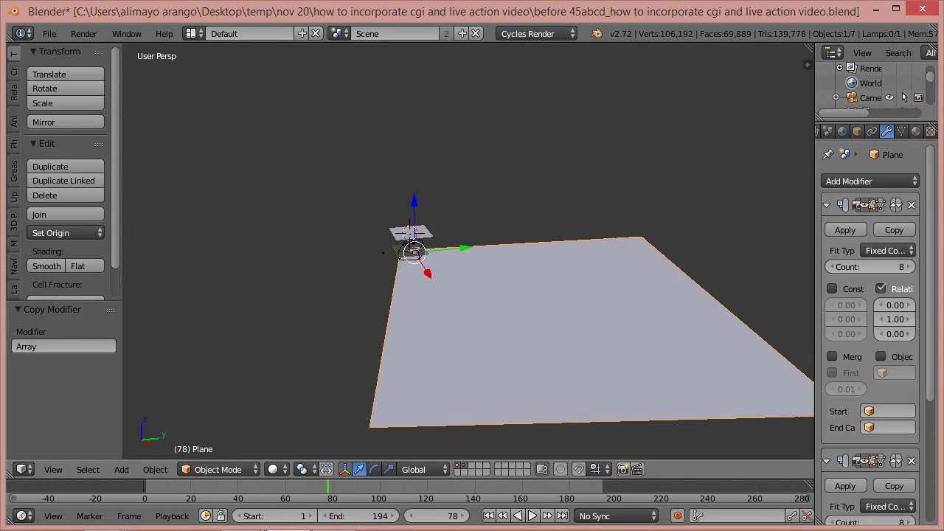
# Step: Save the project as the incremented file "before 46abcd_how to incorporate cgi and live action video.blend"
pyautogui.hotkey('ctrl', 'shift', 's')
pyautogui.press('KP_Add')
pyautogui.press('Return')
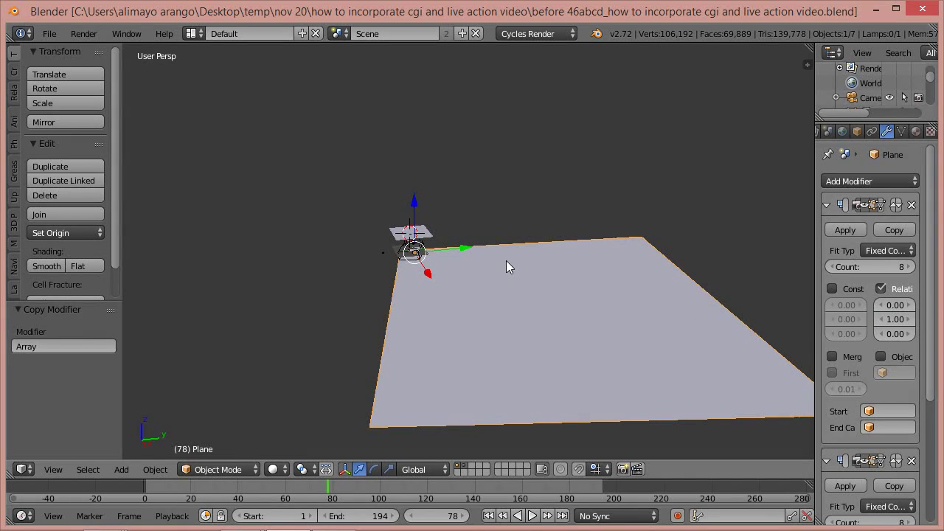
# Step: Move the arrayed floor about -32.7 along Y and about -59.6 along X so it surrounds the spaceship
pyautogui.moveTo(463, 246); pyautogui.dragTo(403, 263)
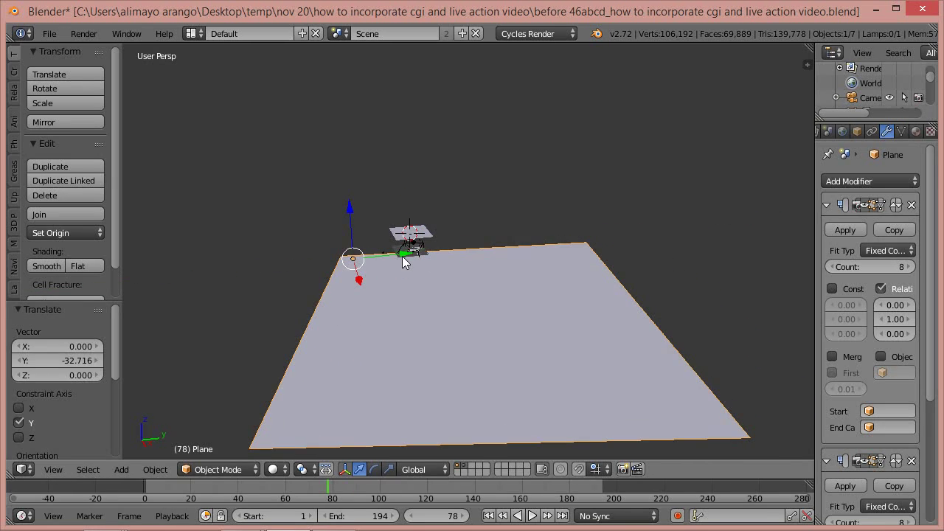
pyautogui.moveTo(397, 346); pyautogui.dragTo(434, 323, button='middle')
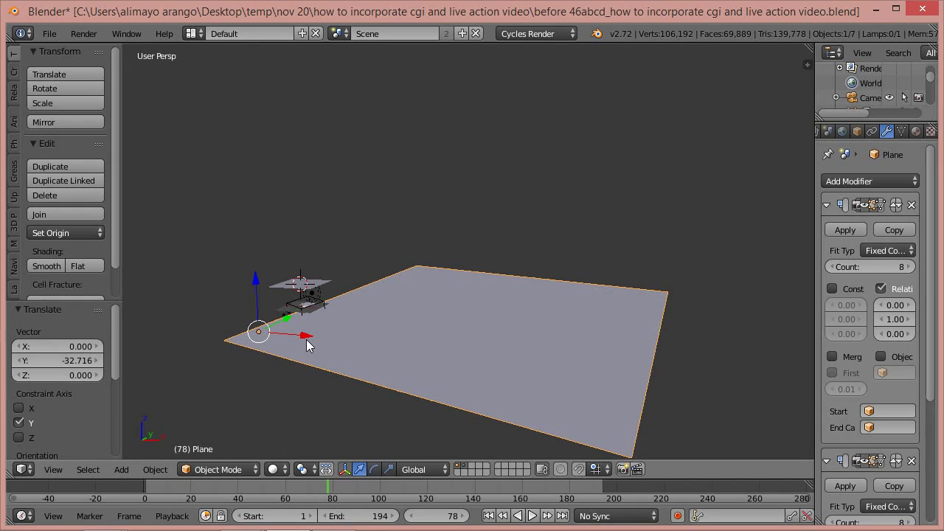
pyautogui.moveTo(310, 339); pyautogui.dragTo(179, 320)
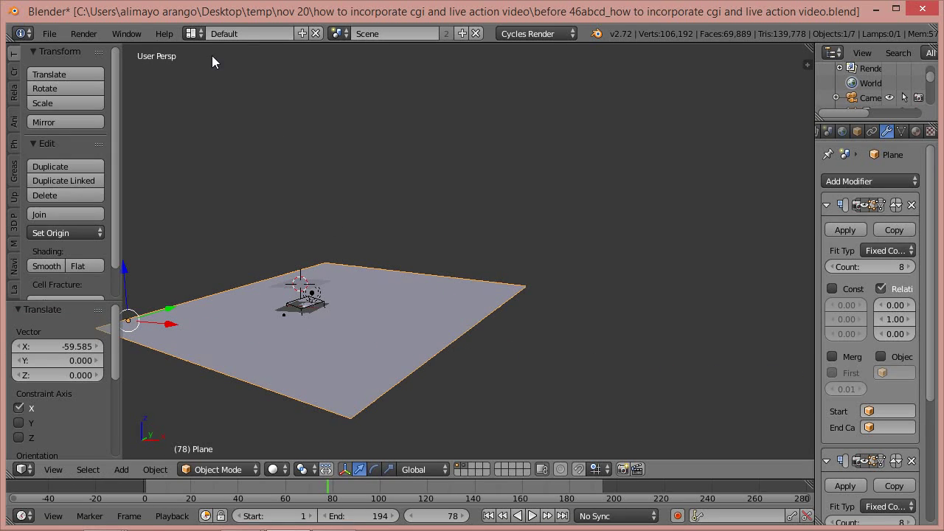
# Step: Switch to the Compositing layout and lower the arrayed floor plane about 1.28 along Z beneath the spaceship
pyautogui.click(200, 34)
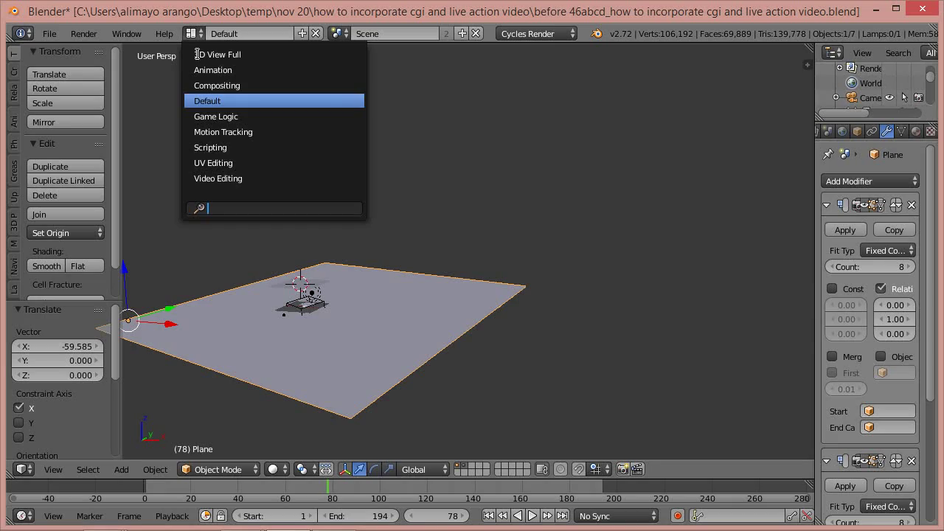
pyautogui.click(203, 85)
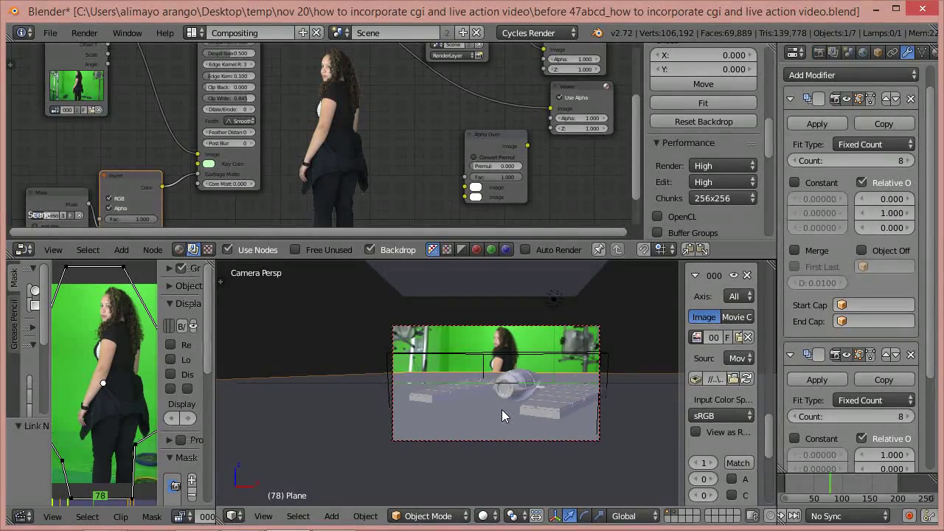
pyautogui.press('g')
pyautogui.press('z')
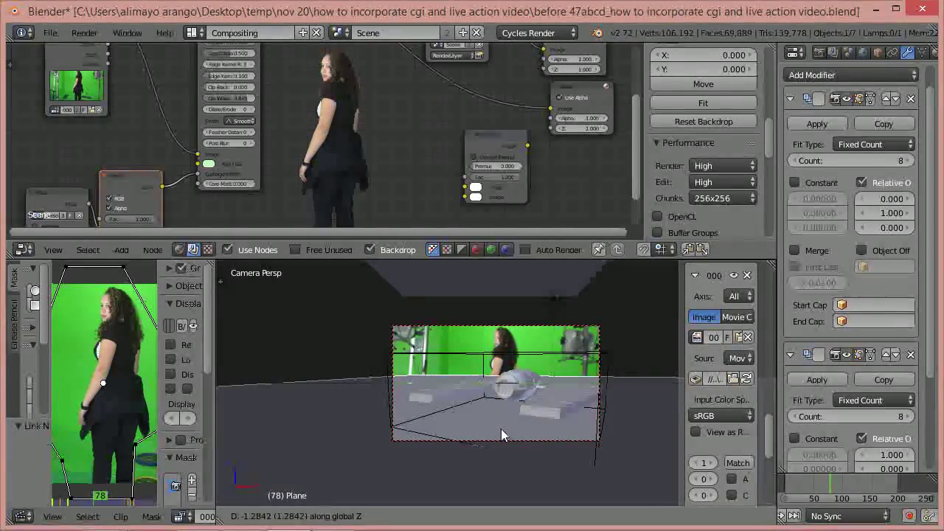
pyautogui.click(501, 432)
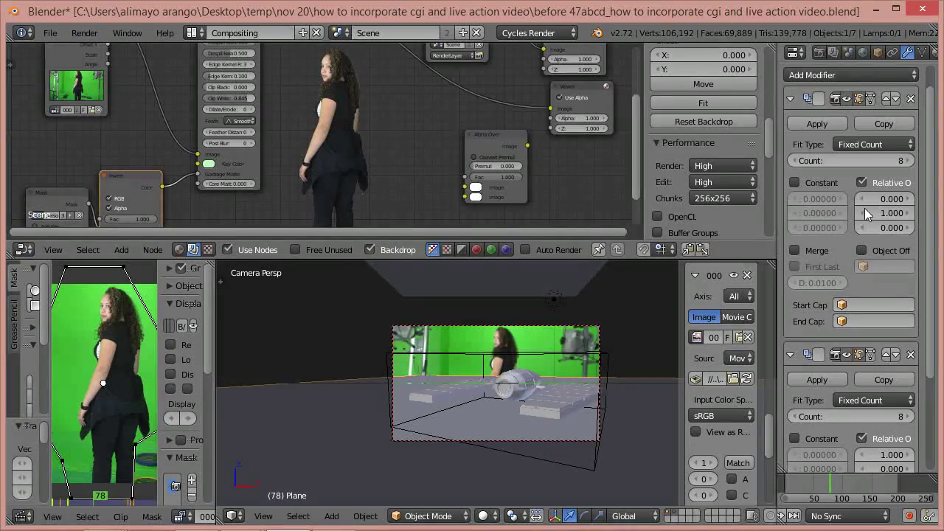
# Step: Show the render settings in a widened properties editor, with the render Border option enabled
pyautogui.click(818, 52)
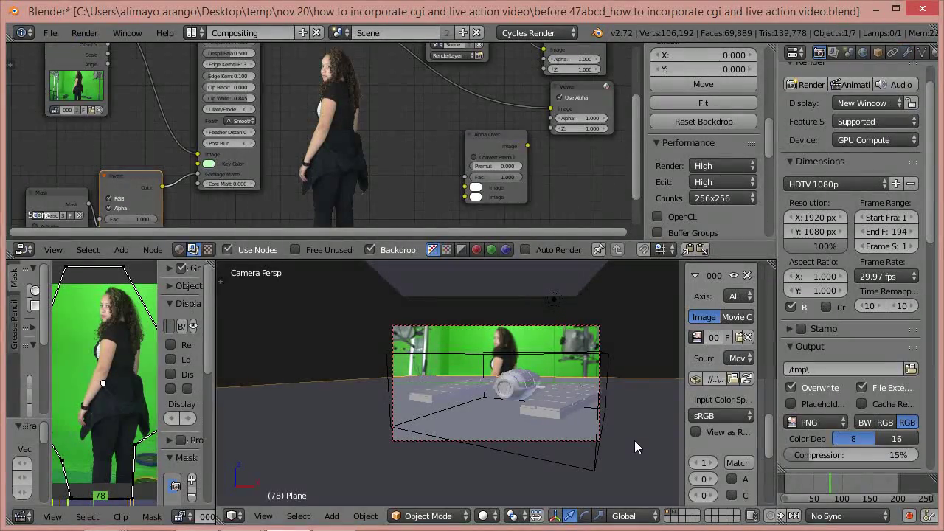
pyautogui.click(792, 308)
pyautogui.moveTo(777, 312); pyautogui.dragTo(716, 301)
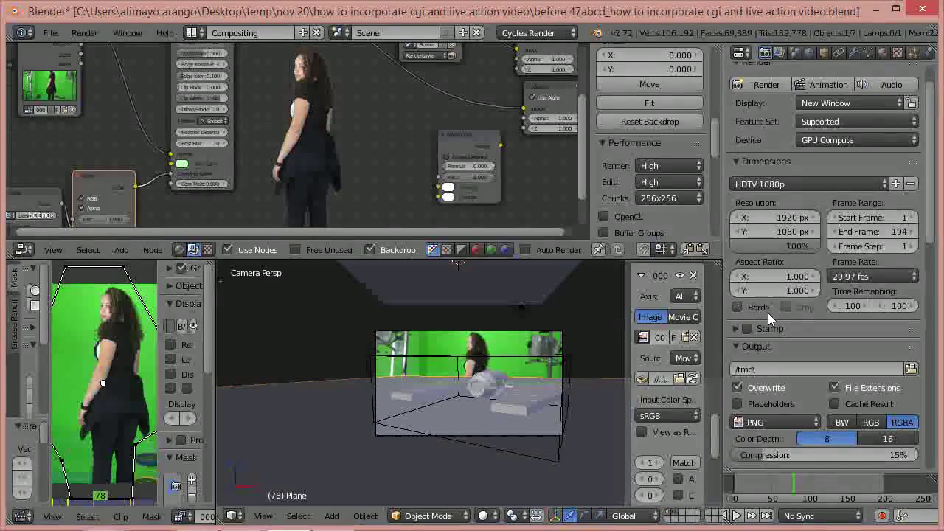
pyautogui.click(739, 307)
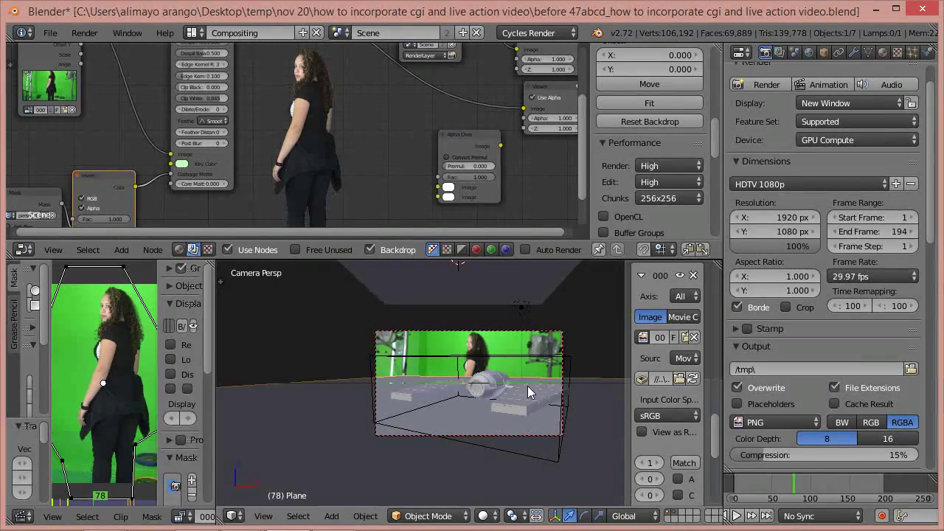
# Step: Render the current frame, view the whole spaceship image, and close the render window
pyautogui.click(84, 33)
pyautogui.click(105, 51)
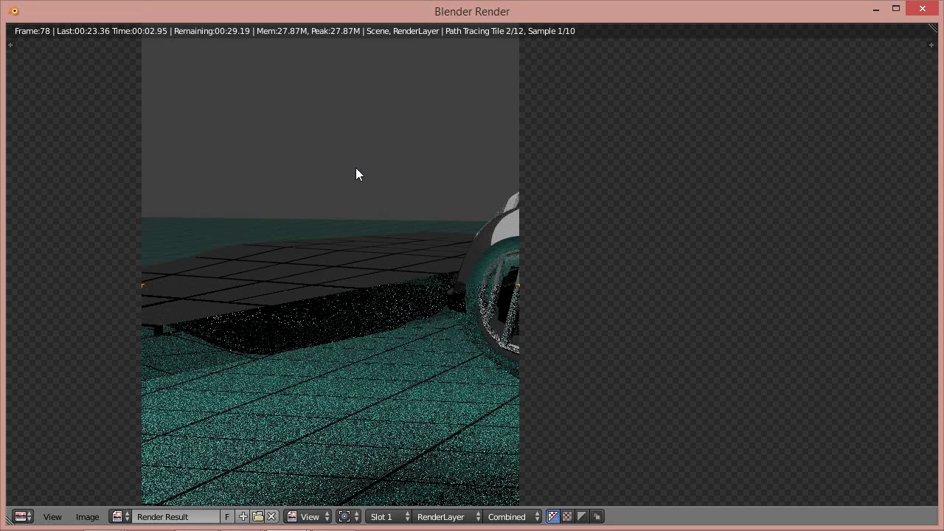
pyautogui.scroll(-5, 355, 167)
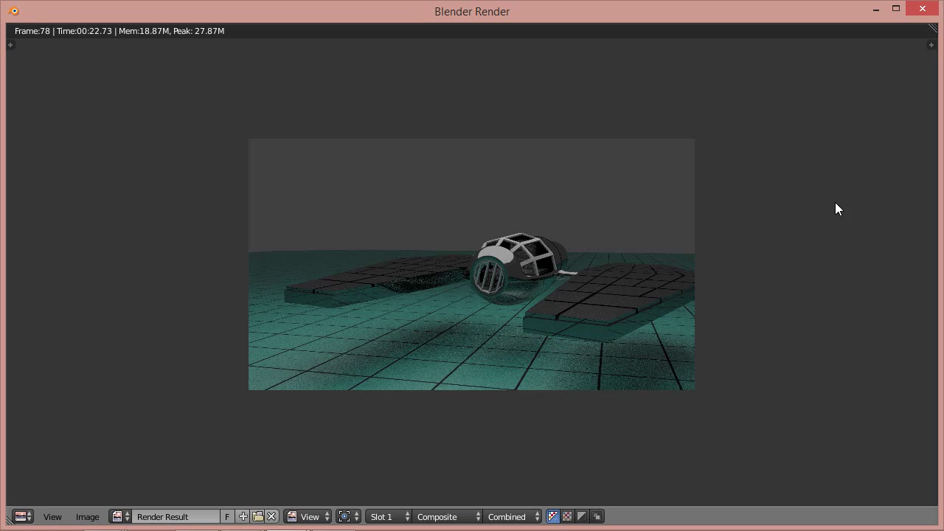
pyautogui.click(922, 11)
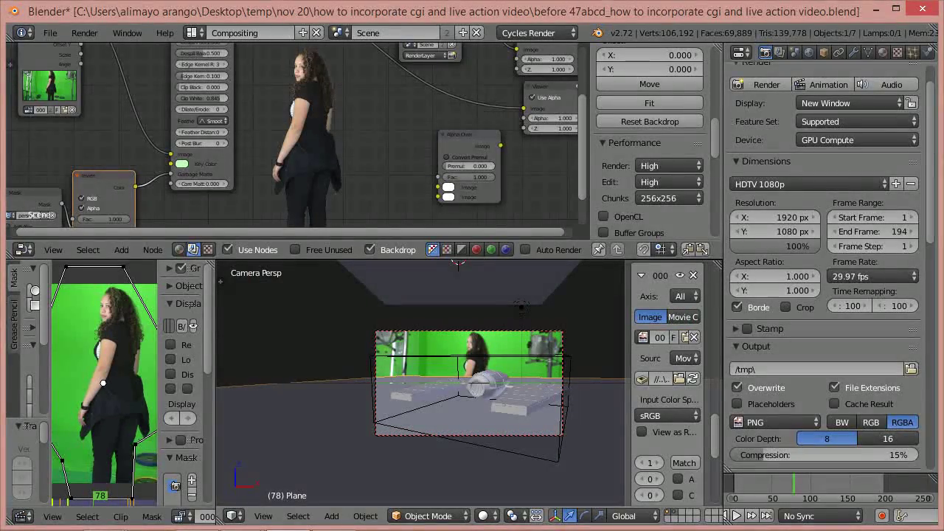
# Step: Enlarge the node editor and reroute the Keying image output from the Viewer into the lower Image input of the Alpha Over node
pyautogui.scroll(-3, 377, 161)
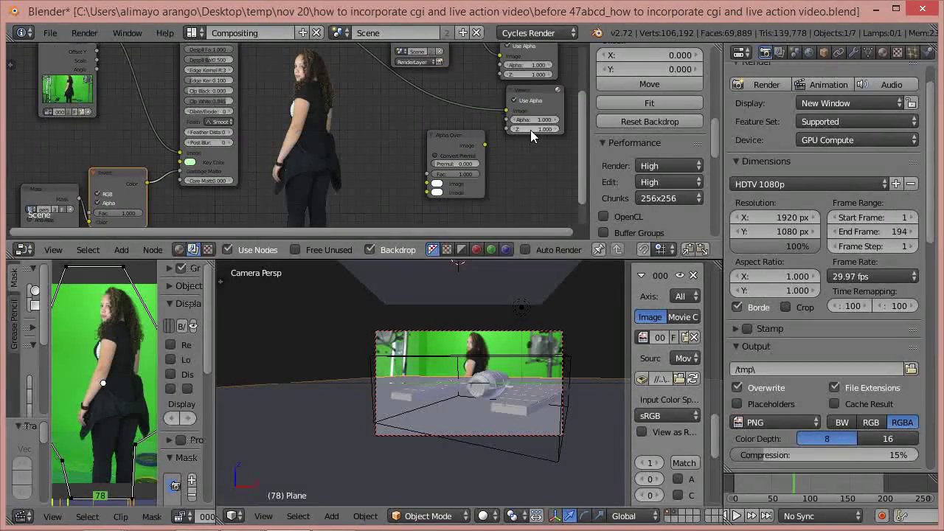
pyautogui.scroll(-1, 530, 129)
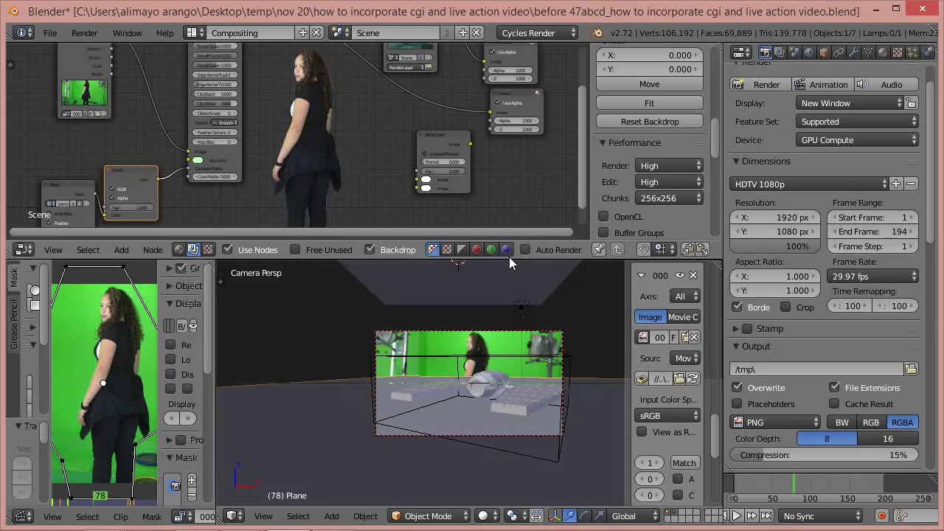
pyautogui.moveTo(508, 258); pyautogui.dragTo(501, 442)
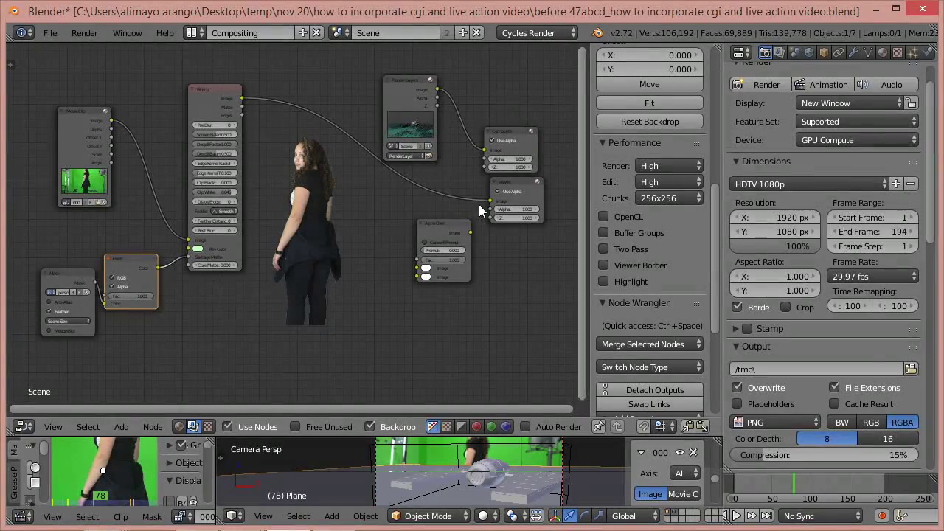
pyautogui.moveTo(488, 199); pyautogui.dragTo(413, 275)
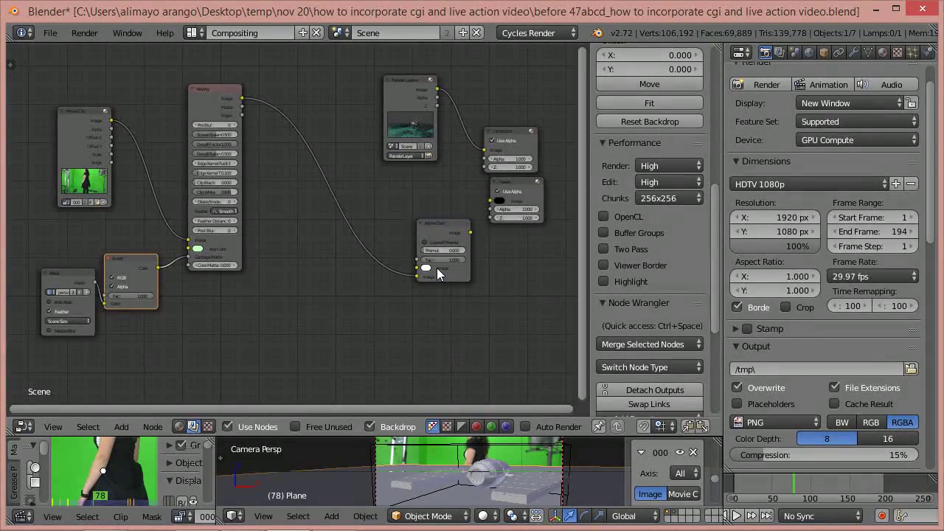
pyautogui.moveTo(443, 231); pyautogui.dragTo(418, 230)
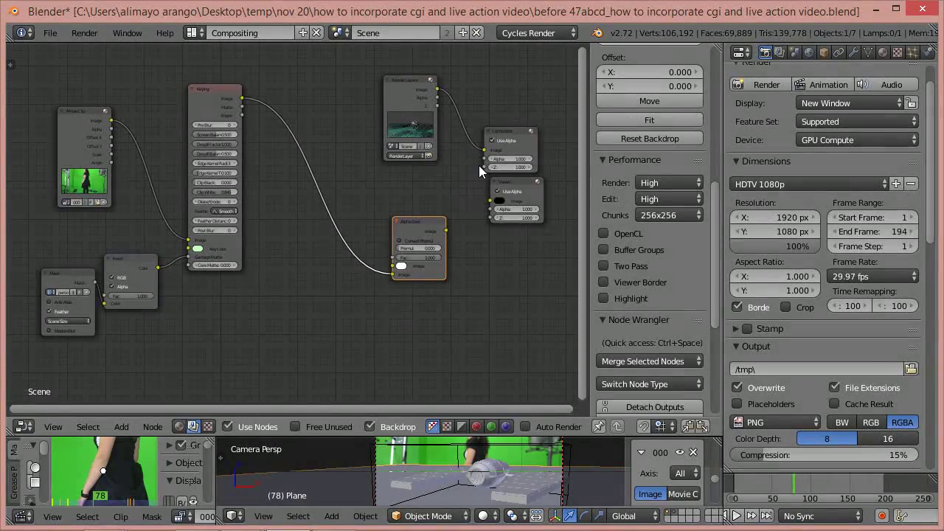
# Step: Route the Render Layers image through the Alpha Over node's upper Image input to the Viewer, with Convert Premul enabled
pyautogui.moveTo(483, 151); pyautogui.dragTo(389, 267)
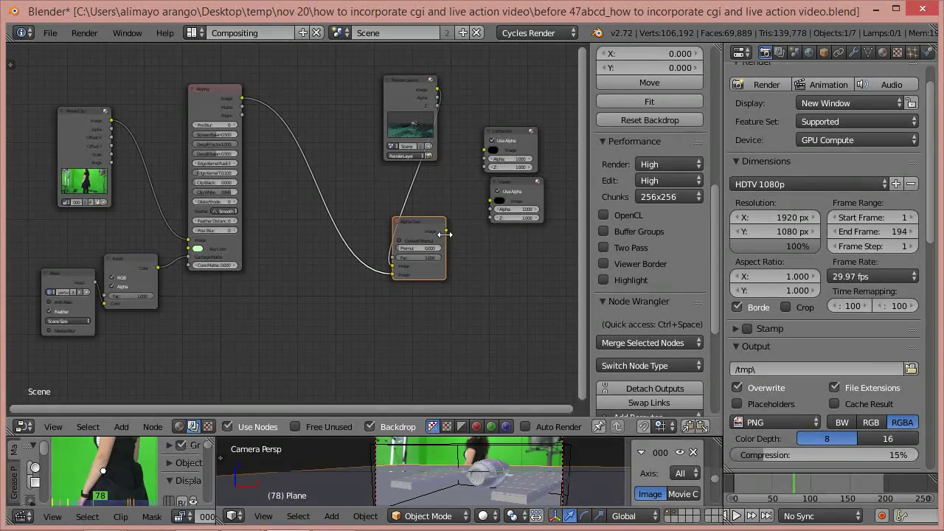
pyautogui.moveTo(445, 232); pyautogui.dragTo(448, 233)
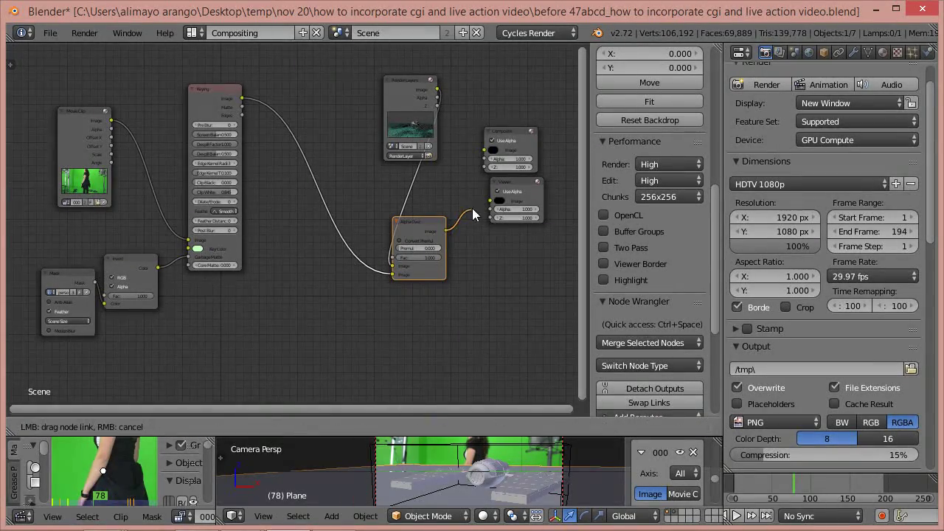
pyautogui.moveTo(490, 203); pyautogui.dragTo(491, 204)
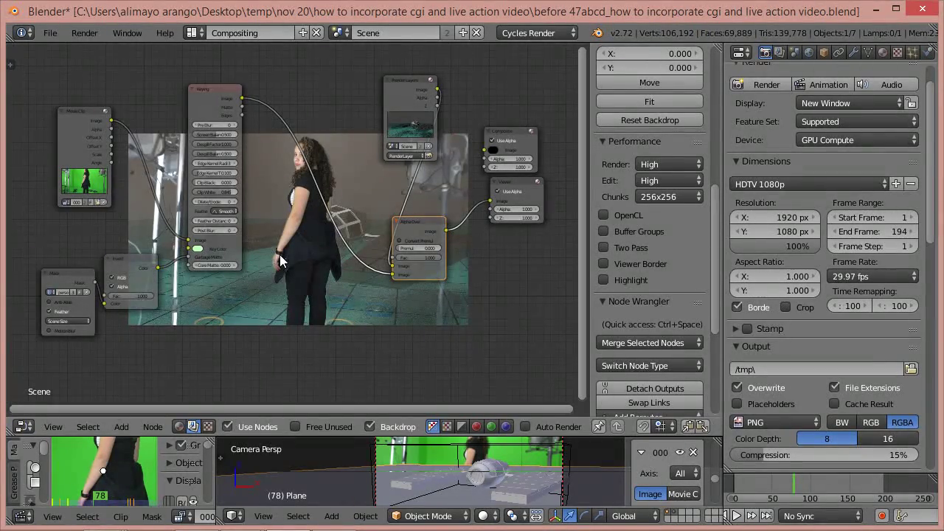
pyautogui.scroll(2, 384, 240)
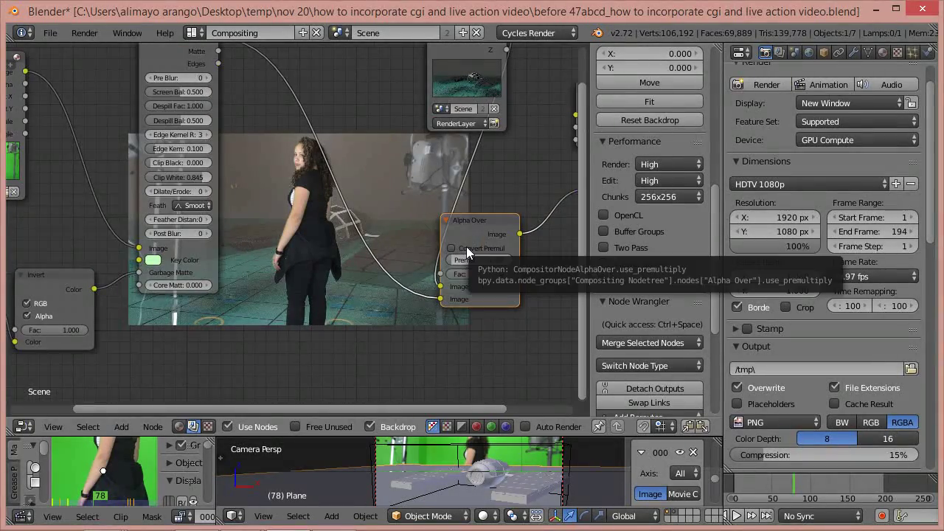
pyautogui.click(452, 248)
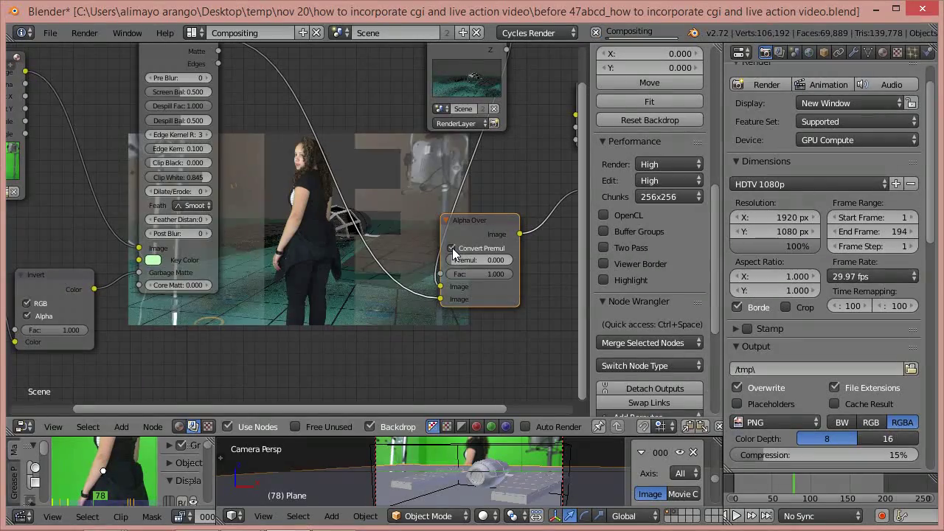
# Step: Spread the Keying and Alpha Over nodes apart and link the Alpha Over output to the Composite node's Image input
pyautogui.scroll(-1, 399, 257)
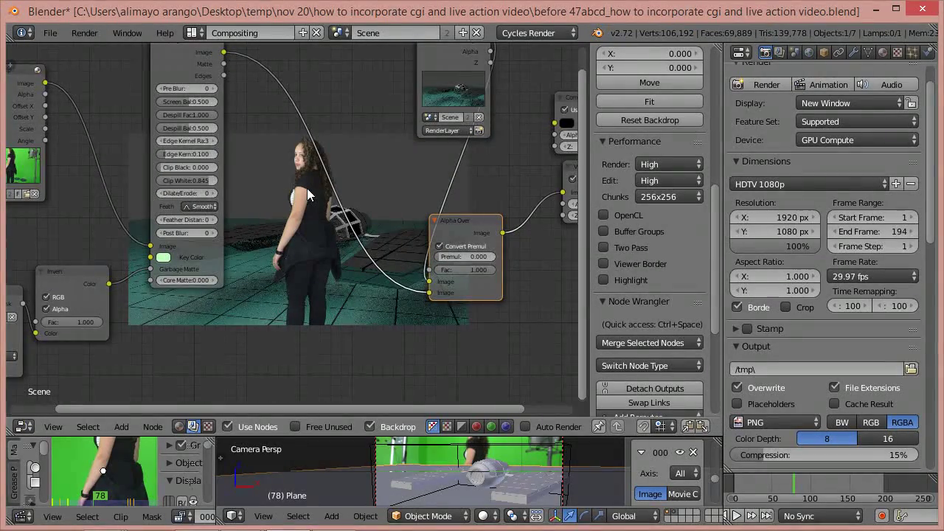
pyautogui.moveTo(189, 72); pyautogui.dragTo(127, 86)
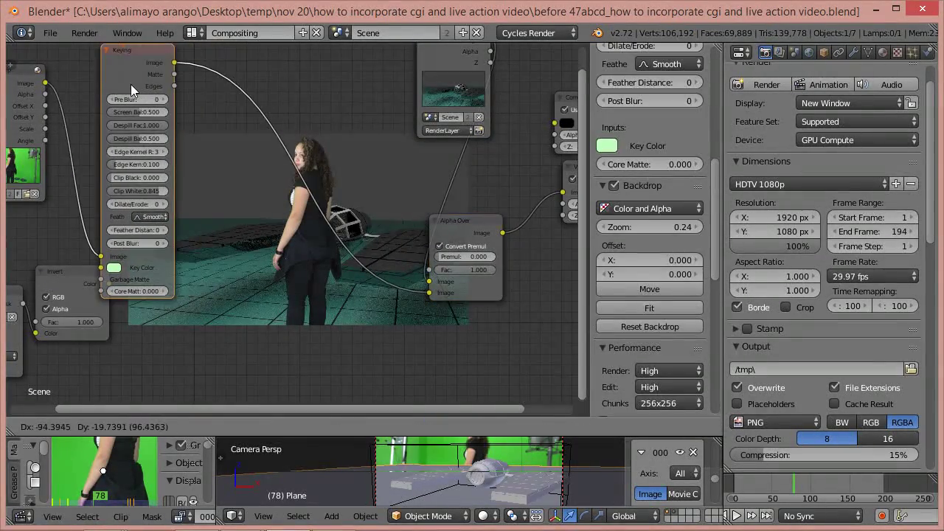
pyautogui.moveTo(457, 235); pyautogui.dragTo(507, 239)
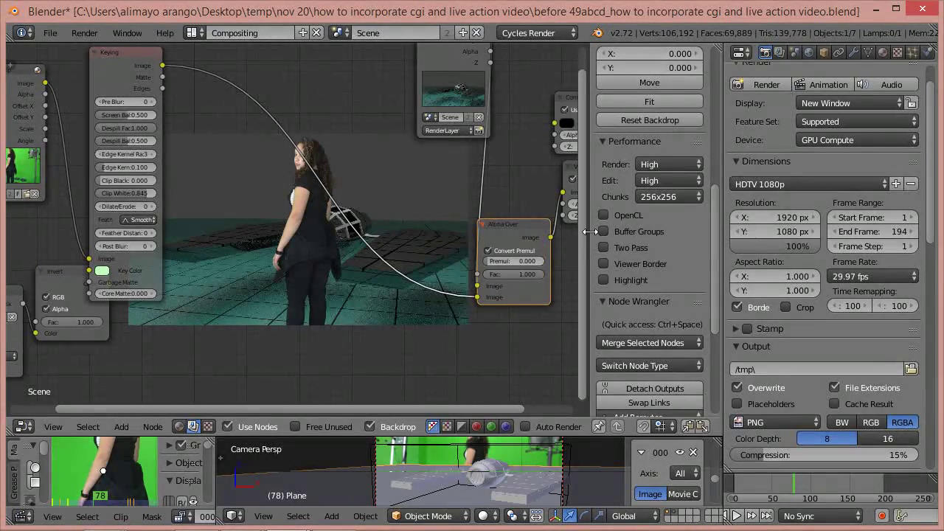
pyautogui.moveTo(594, 233); pyautogui.dragTo(669, 245)
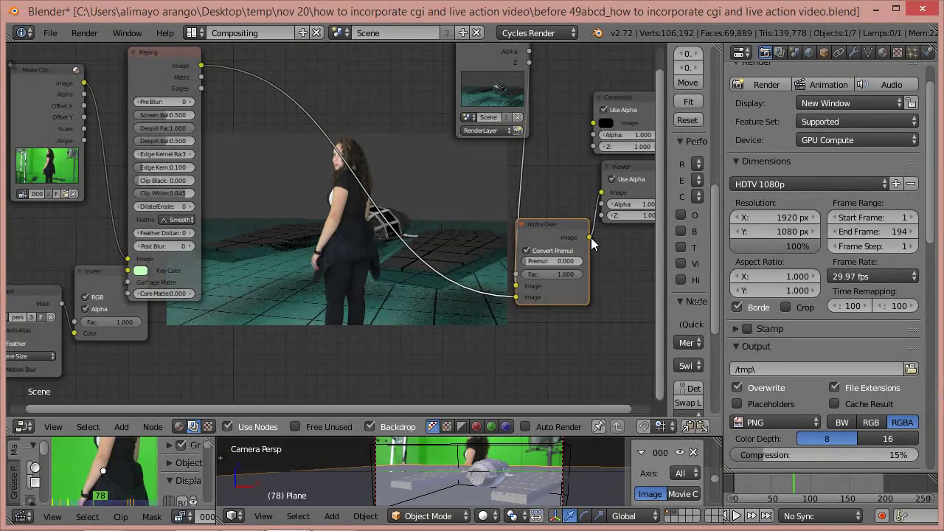
pyautogui.moveTo(590, 237); pyautogui.dragTo(587, 124)
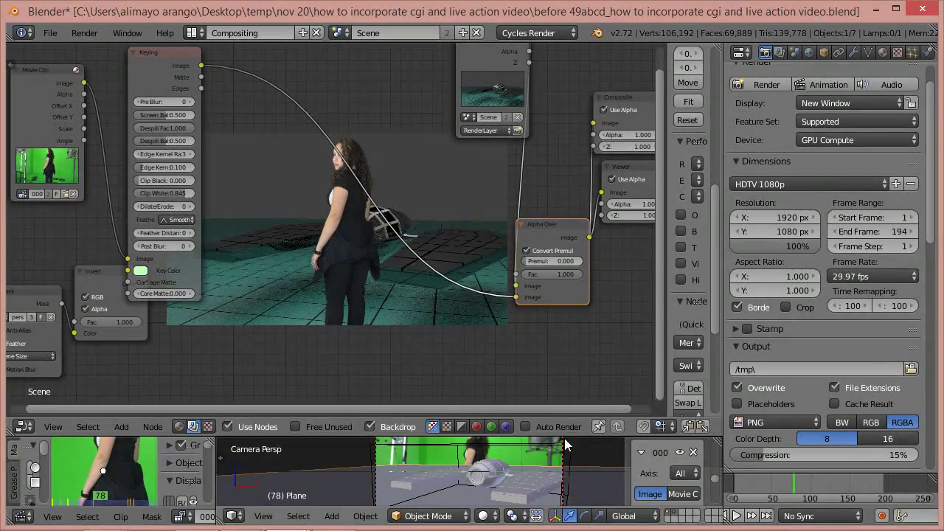
# Step: Enlarge the 3D view and lower the floor plane further along the Z axis beneath the spaceship
pyautogui.moveTo(570, 437); pyautogui.dragTo(560, 357)
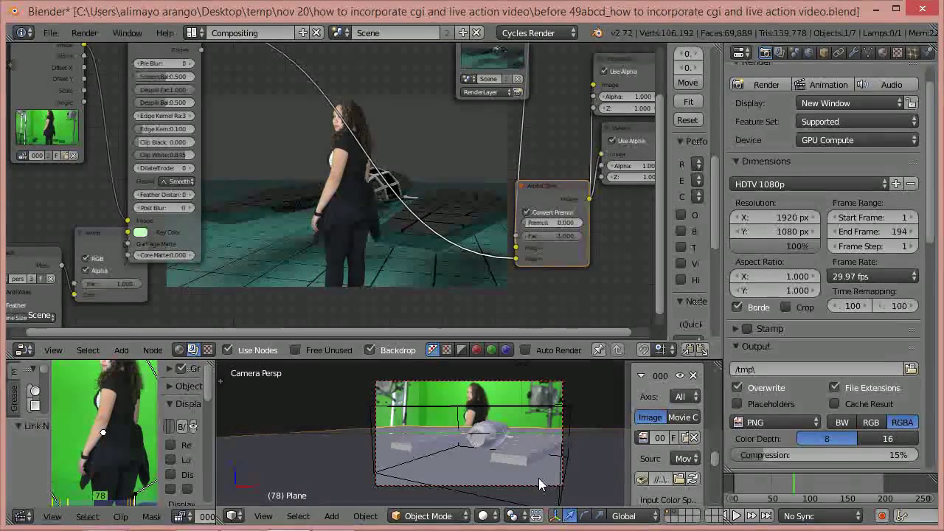
pyautogui.press('g')
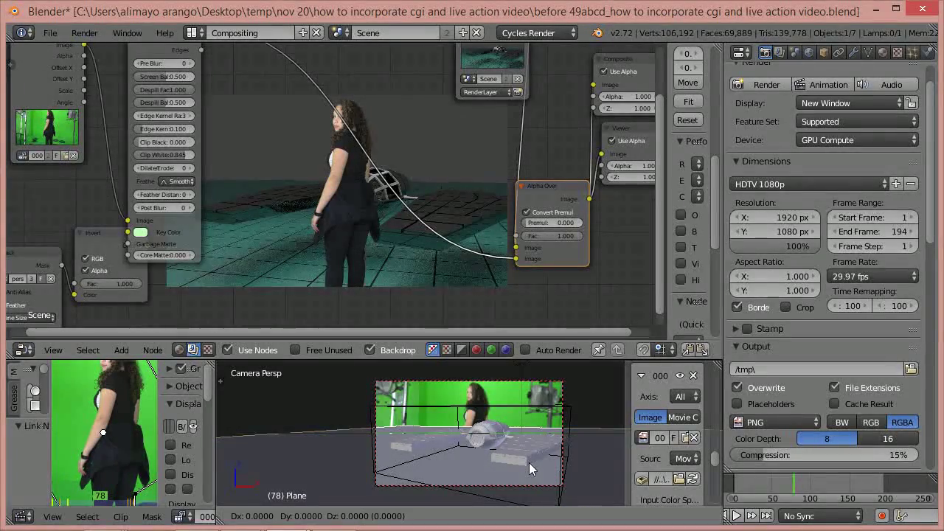
pyautogui.press('z')
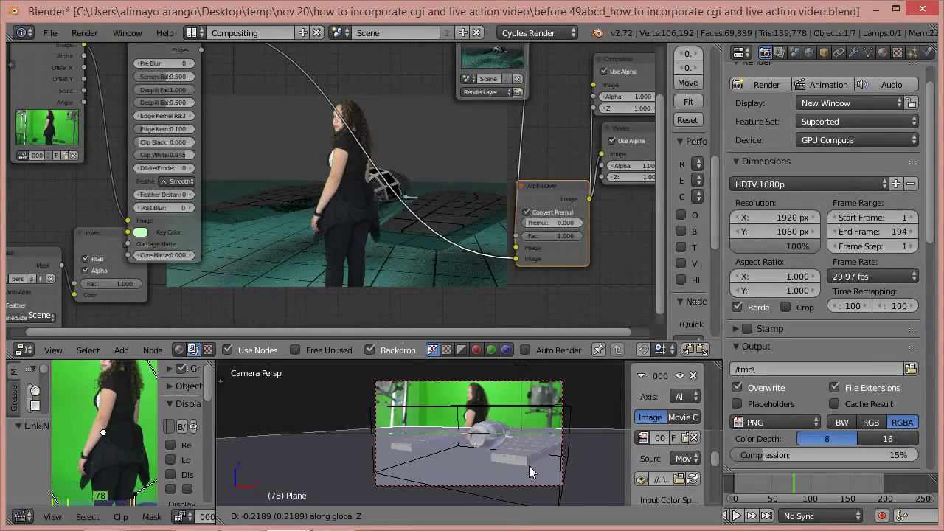
pyautogui.click(540, 508)
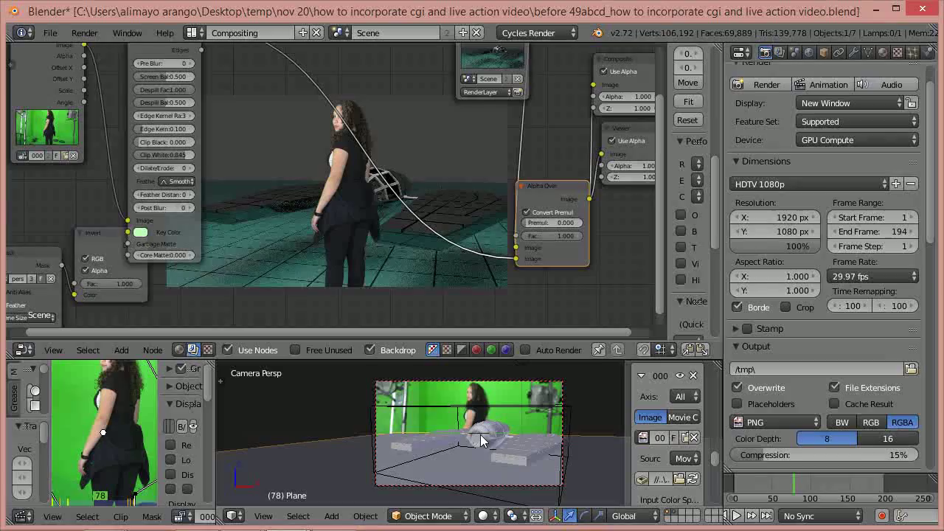
# Step: Render the composited frame and save the project as the incremented file "before 51abcd_how to incorporate cgi and live action video.blend"
pyautogui.click(84, 32)
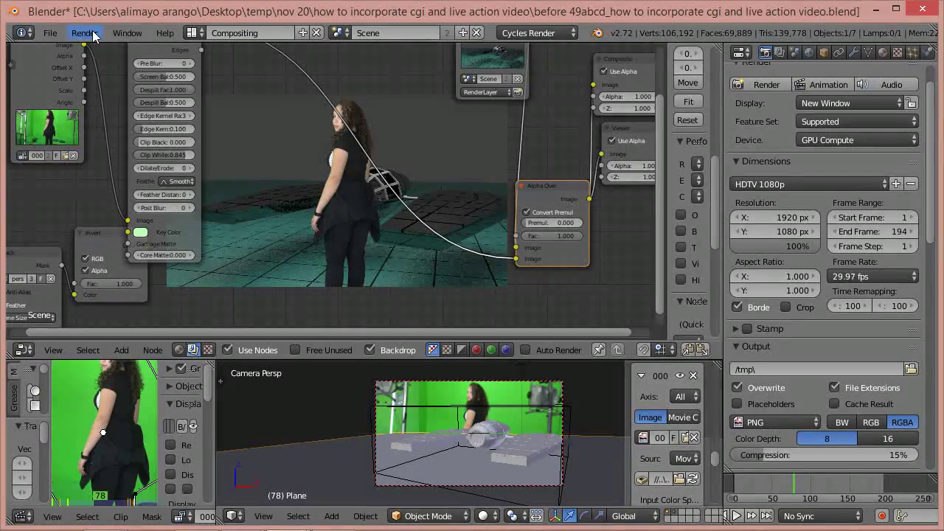
pyautogui.click(108, 52)
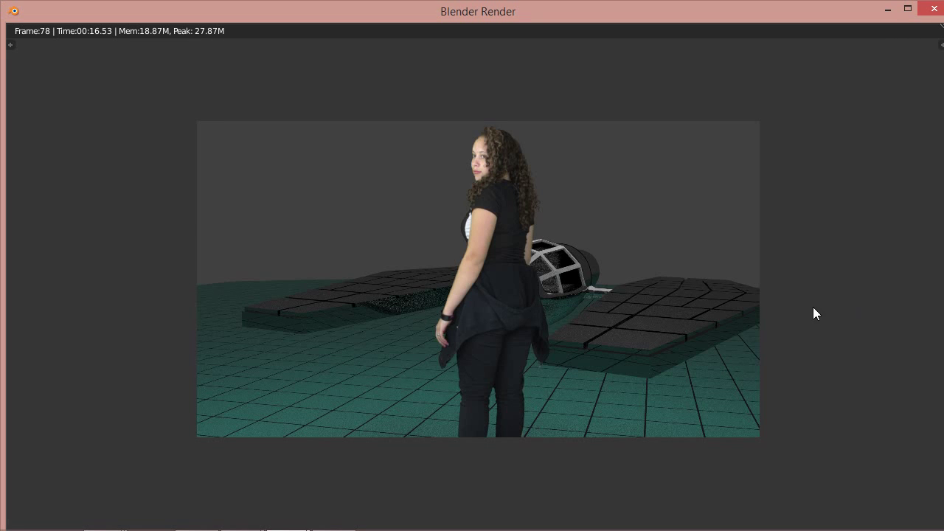
pyautogui.click(933, 9)
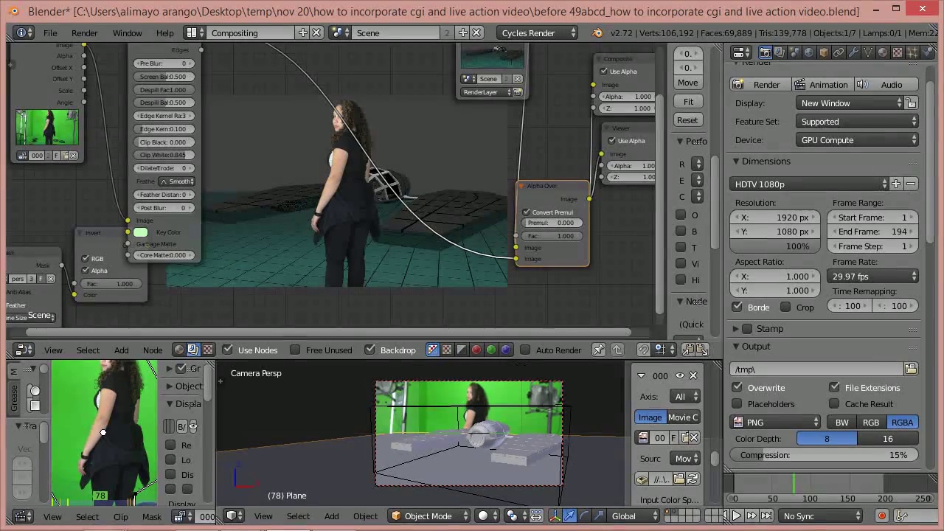
pyautogui.hotkey('ctrl', 'alt', 's')
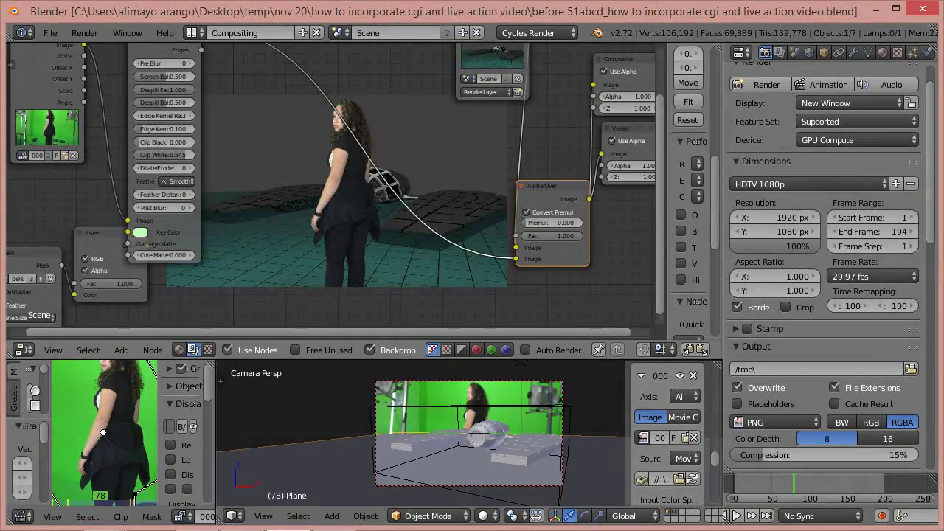
# Step: Insert a Scale node set to Render Size on the link between the green-screen clip and the Keying node
pyautogui.moveTo(162, 147); pyautogui.dragTo(205, 166)
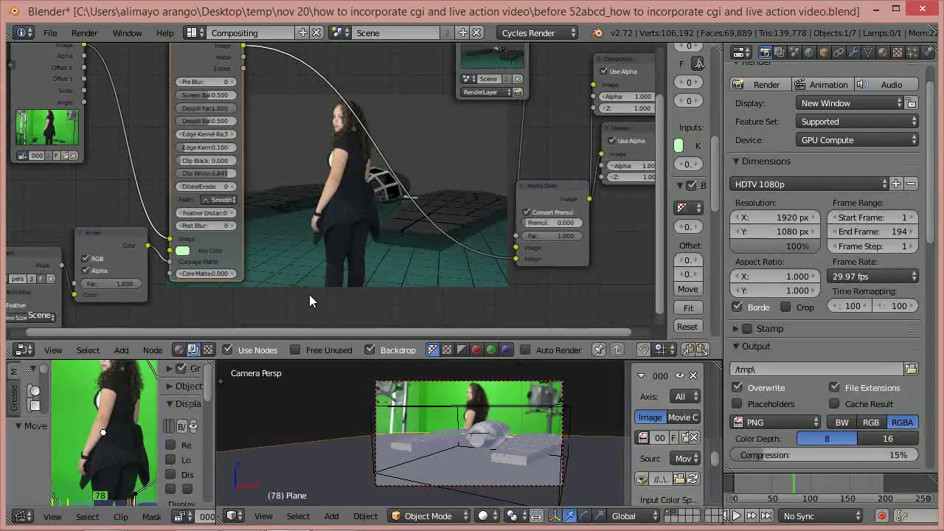
pyautogui.click(121, 350)
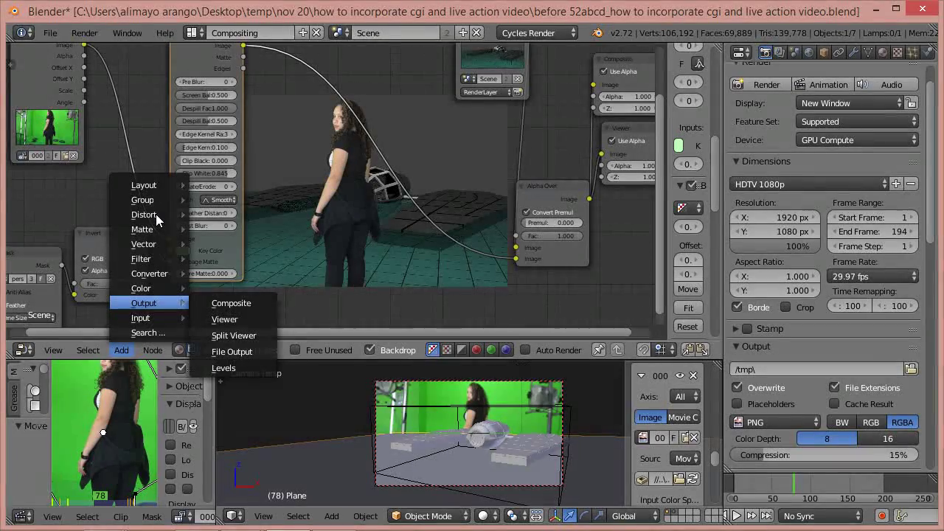
pyautogui.moveTo(151, 219)
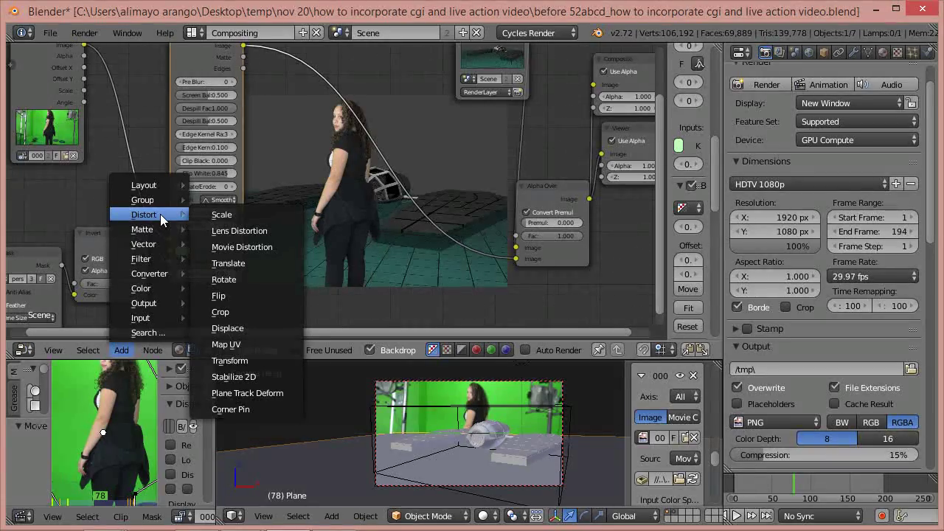
pyautogui.click(221, 215)
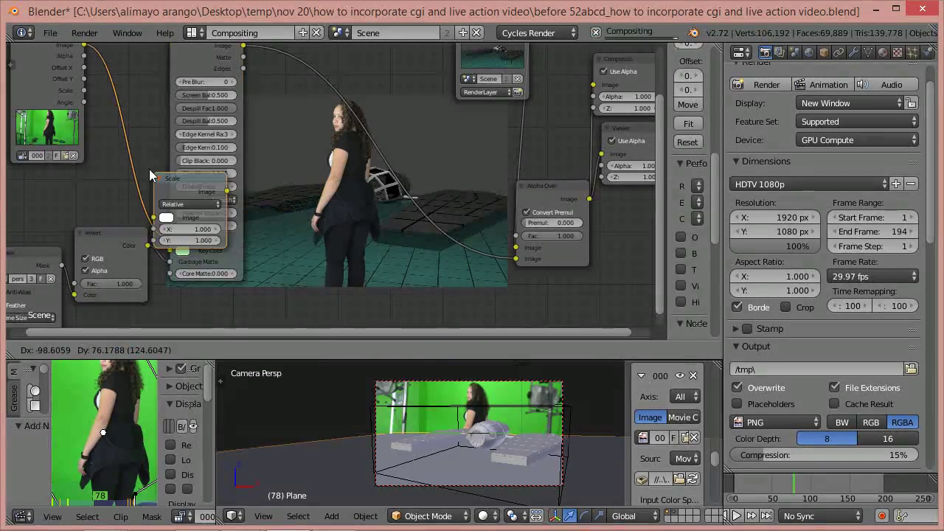
pyautogui.click(103, 124)
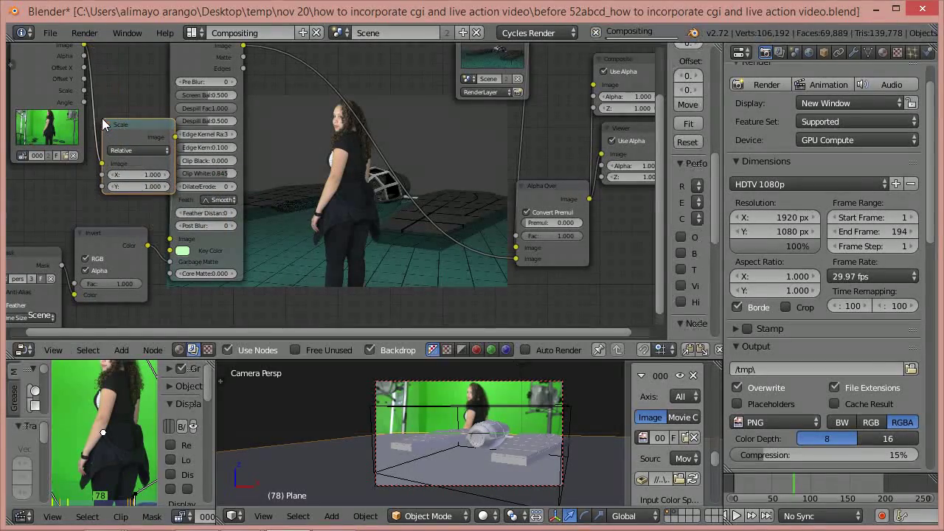
pyautogui.click(151, 150)
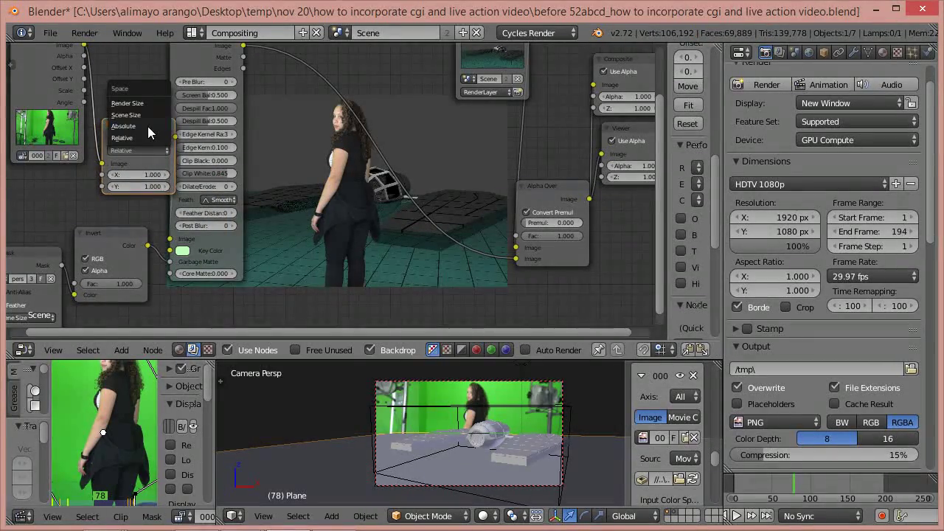
pyautogui.click(142, 102)
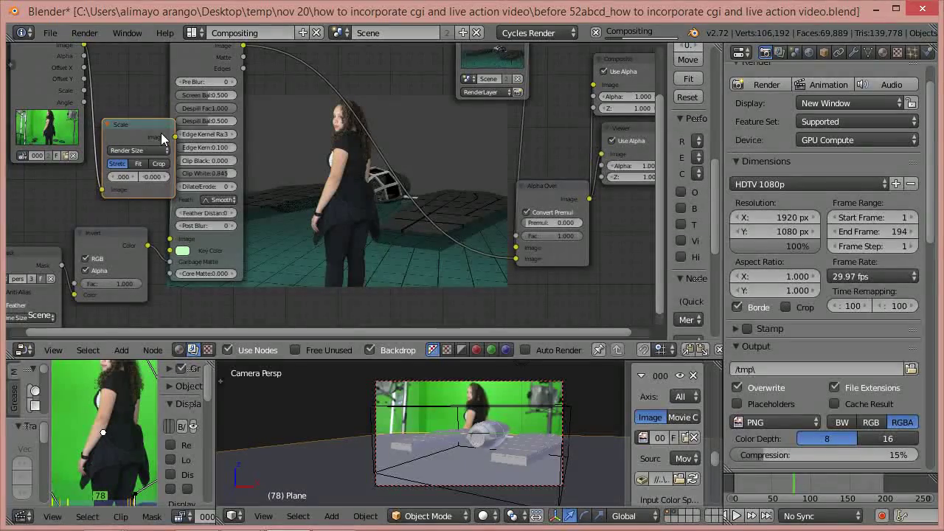
pyautogui.moveTo(147, 124); pyautogui.dragTo(134, 117)
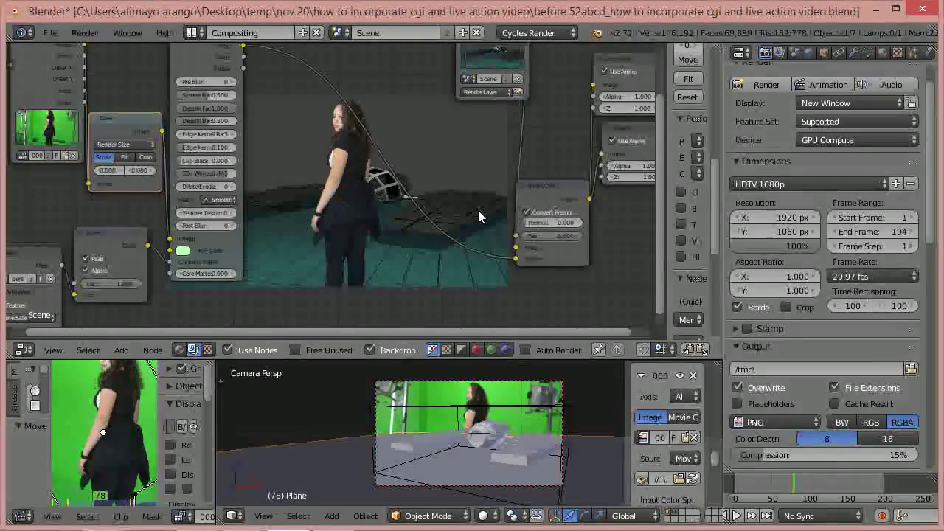
# Step: Apply the HDTV 720p render preset, then render the composited frame and close the render window
pyautogui.click(876, 184)
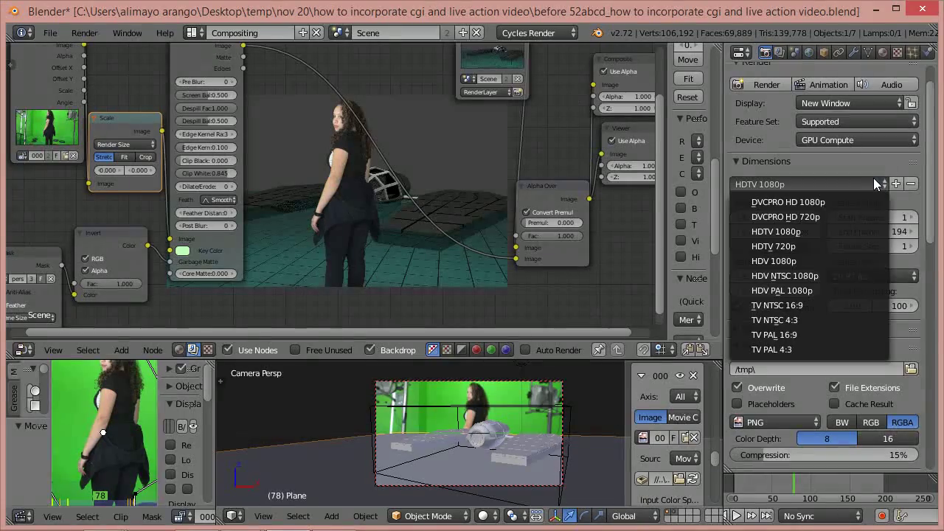
pyautogui.click(792, 246)
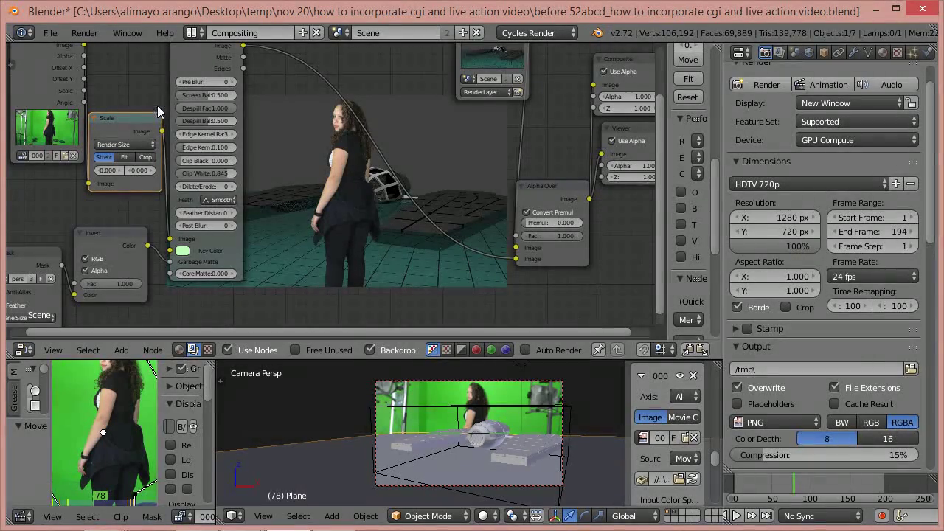
pyautogui.click(84, 33)
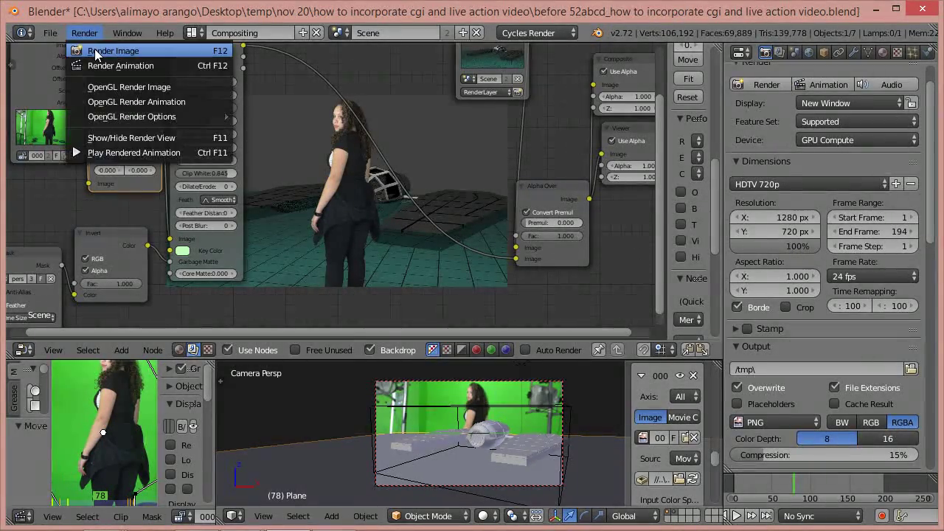
pyautogui.click(95, 48)
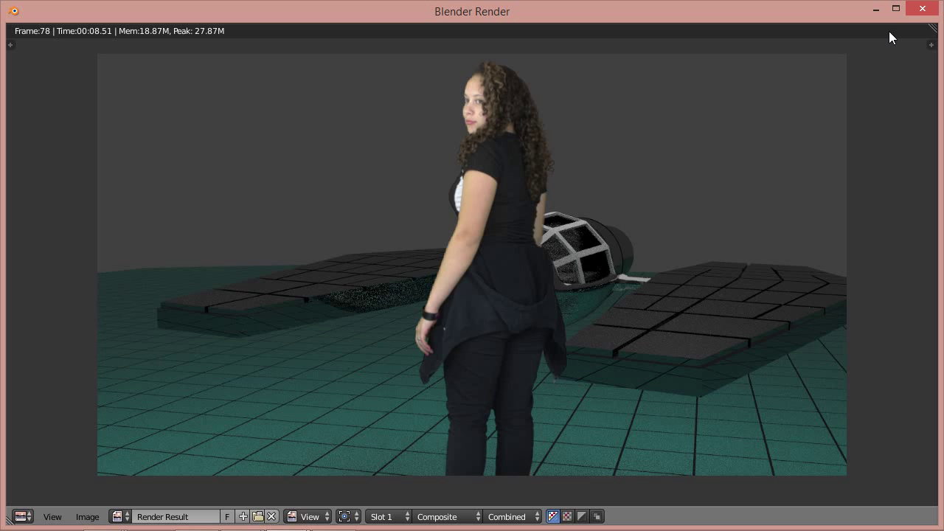
pyautogui.click(922, 8)
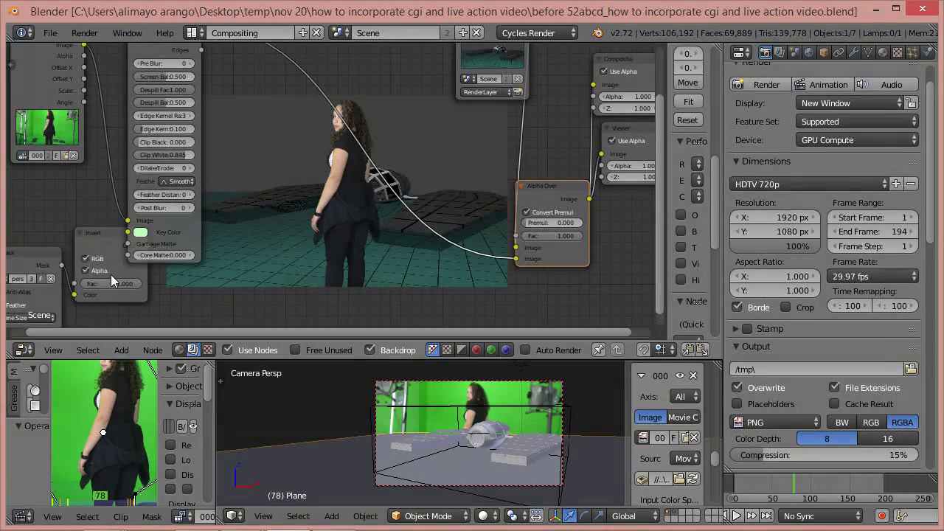
# Step: Insert a Scale node set to Render Size between the green-screen clip and Keying nodes, and apply the HDTV 720p render preset
pyautogui.hotkey('shift', 'a')
pyautogui.moveTo(170, 290)
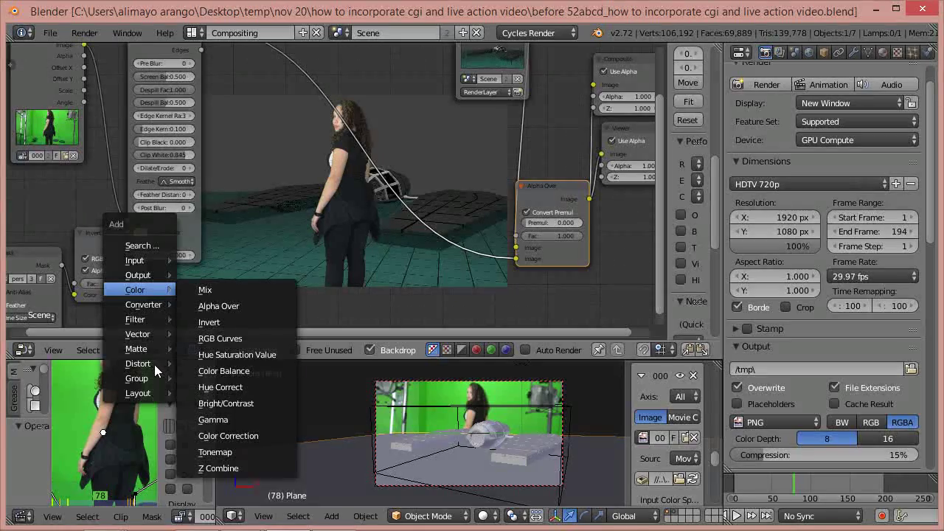
pyautogui.moveTo(152, 364)
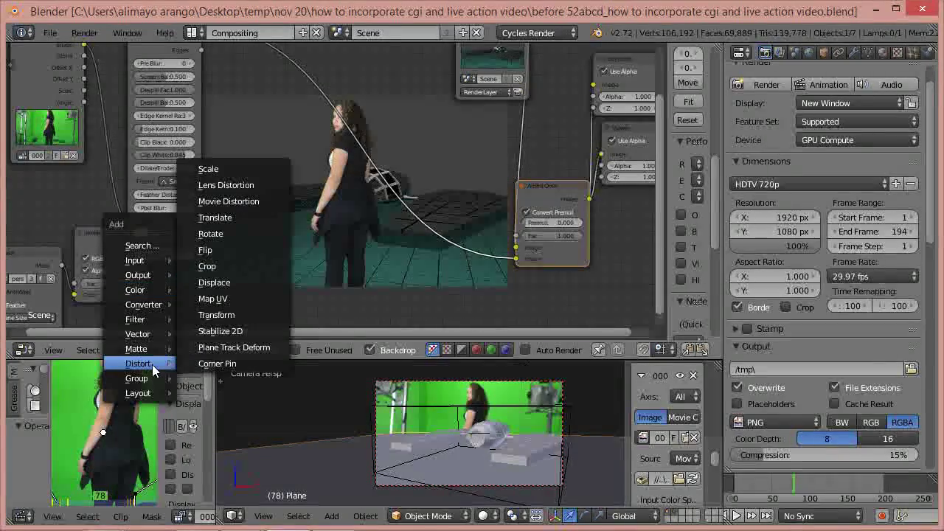
pyautogui.click(208, 169)
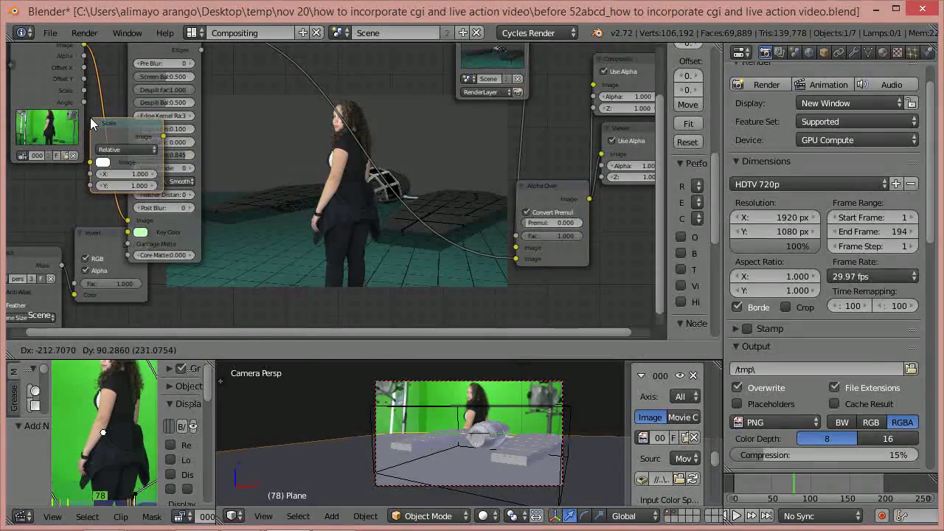
pyautogui.click(90, 118)
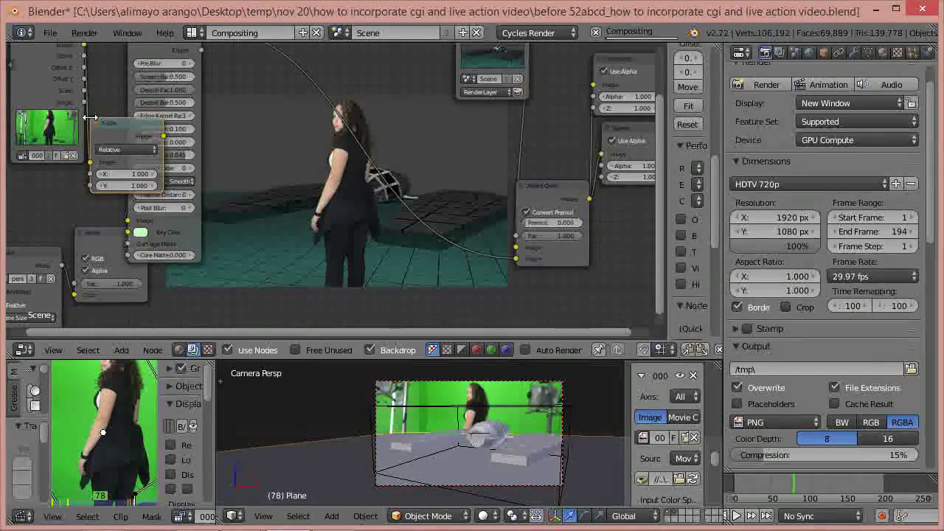
pyautogui.click(134, 150)
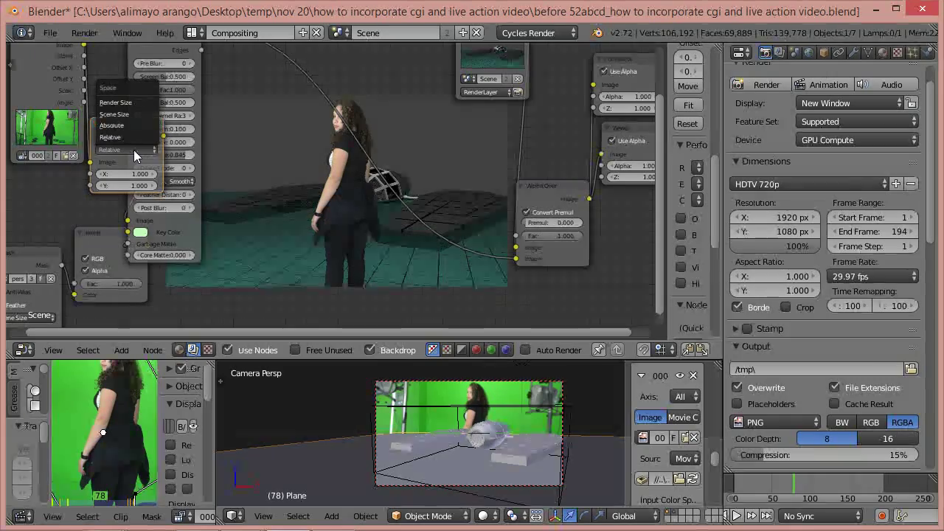
pyautogui.click(131, 103)
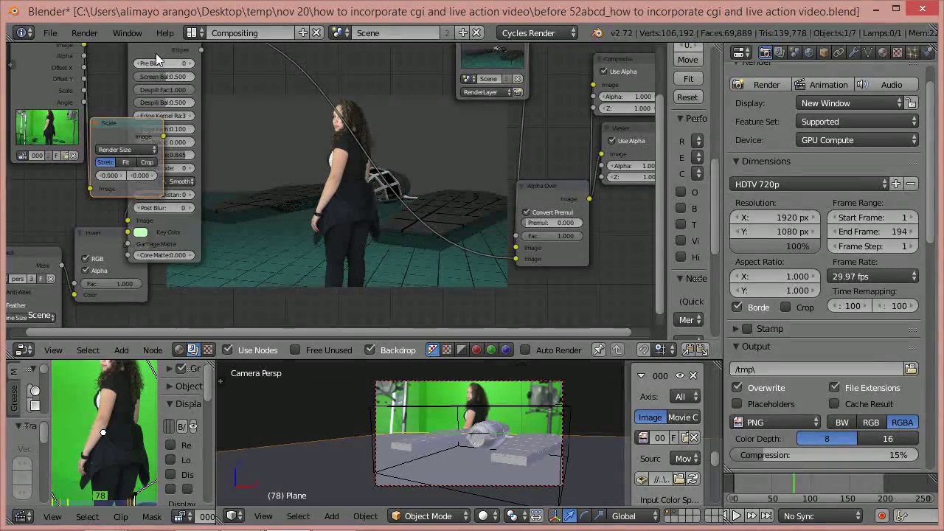
pyautogui.moveTo(158, 53); pyautogui.dragTo(209, 60)
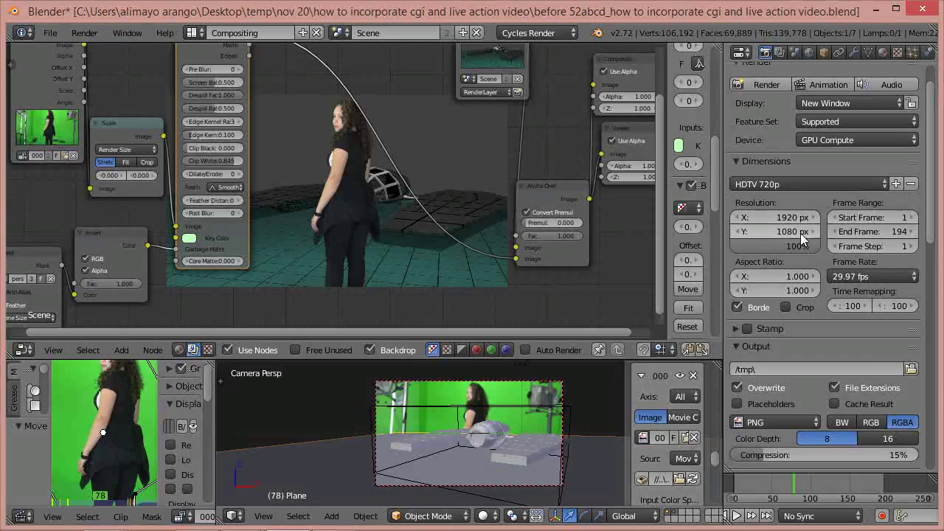
pyautogui.click(868, 189)
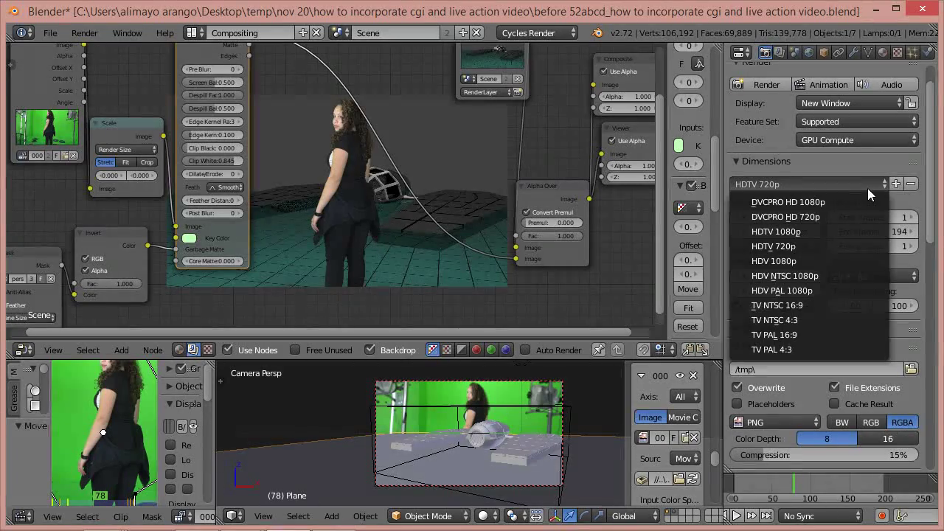
pyautogui.click(808, 245)
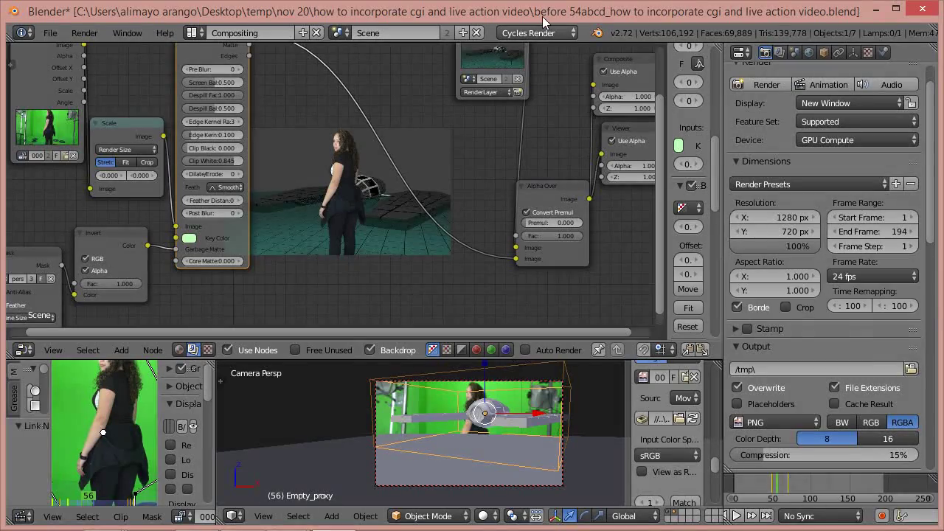
# Step: Go to frame 71, enlarge the lower editors and turn the clip editor into a second 3D view of the spaceship
pyautogui.click(783, 493)
pyautogui.moveTo(784, 493); pyautogui.dragTo(788, 491)
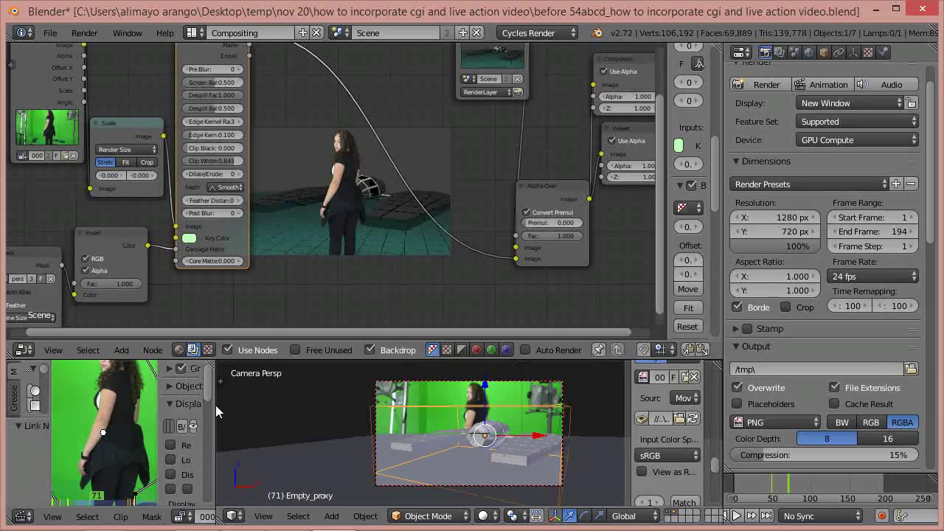
pyautogui.moveTo(216, 405); pyautogui.dragTo(276, 411)
pyautogui.moveTo(321, 418); pyautogui.dragTo(353, 418)
pyautogui.moveTo(360, 350); pyautogui.dragTo(360, 217)
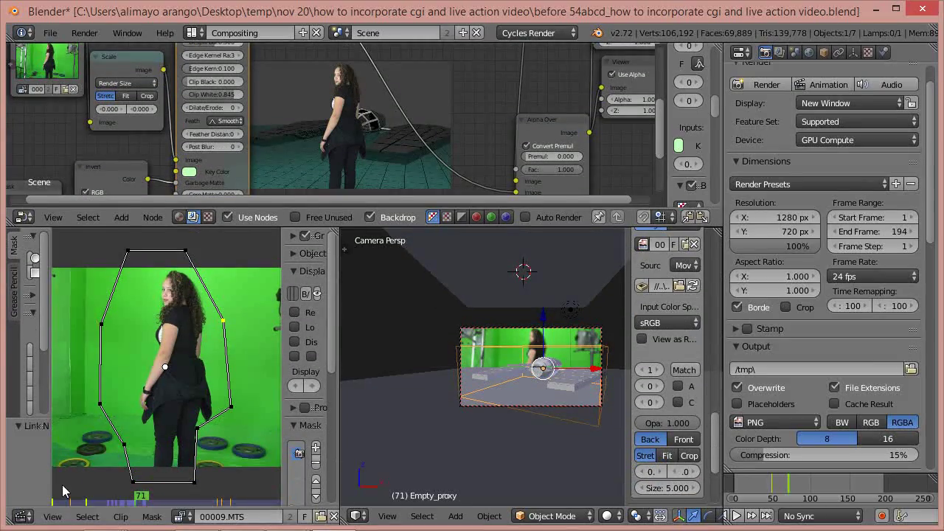
pyautogui.click(23, 517)
pyautogui.click(50, 500)
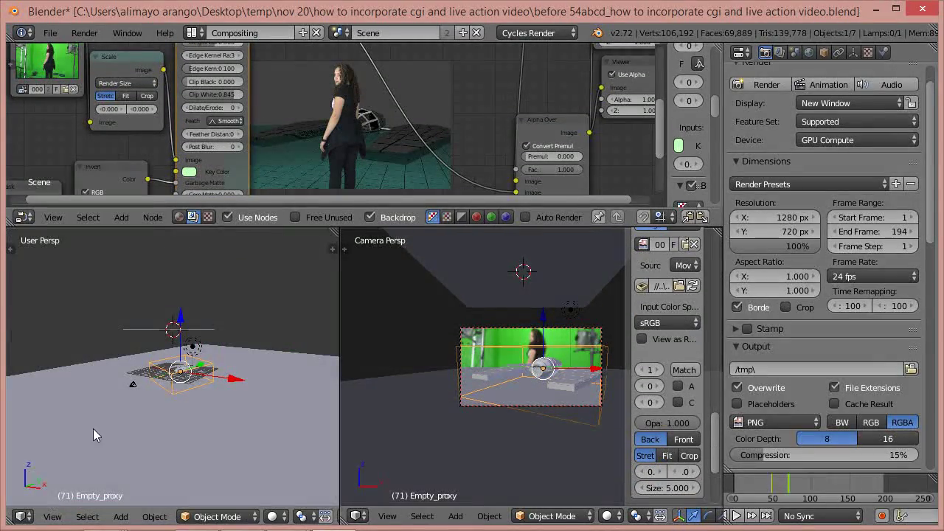
pyautogui.scroll(5, 159, 405)
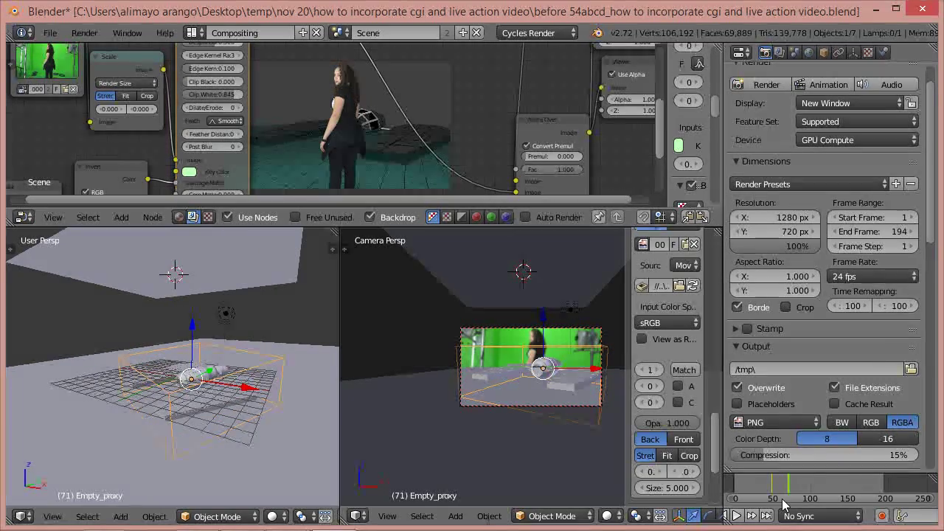
# Step: Advance to frame 100, raise the spaceship's proxy empty slightly along the Z axis and insert a Location keyframe
pyautogui.moveTo(789, 489); pyautogui.dragTo(776, 493)
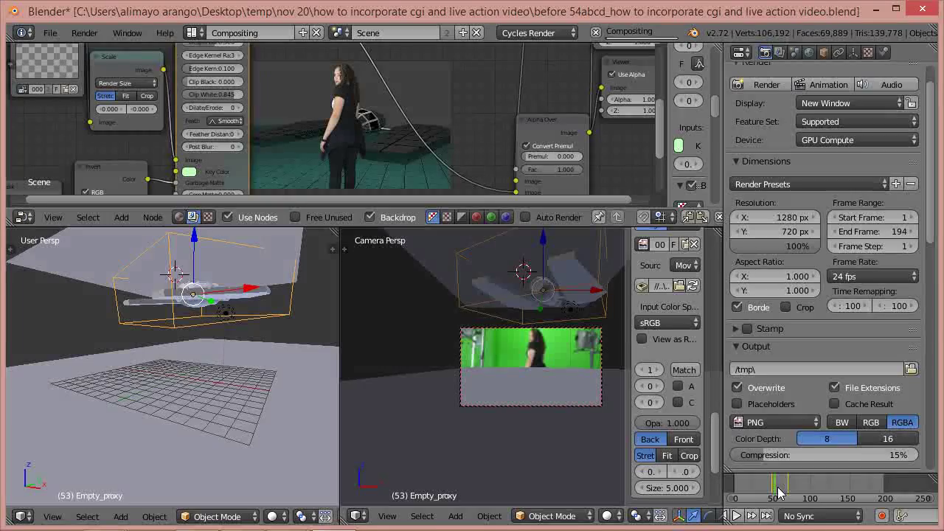
pyautogui.click(786, 492)
pyautogui.moveTo(788, 491); pyautogui.dragTo(788, 491)
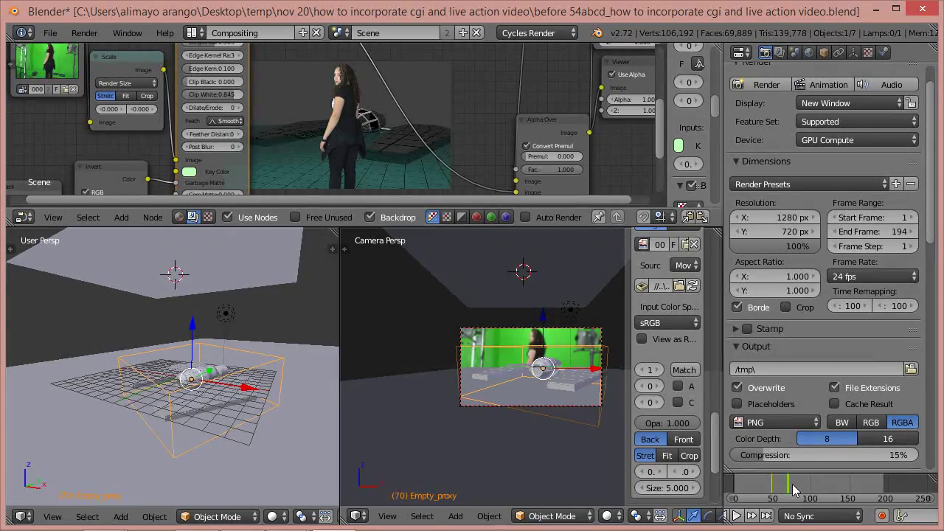
pyautogui.moveTo(889, 483); pyautogui.dragTo(905, 501, button='middle')
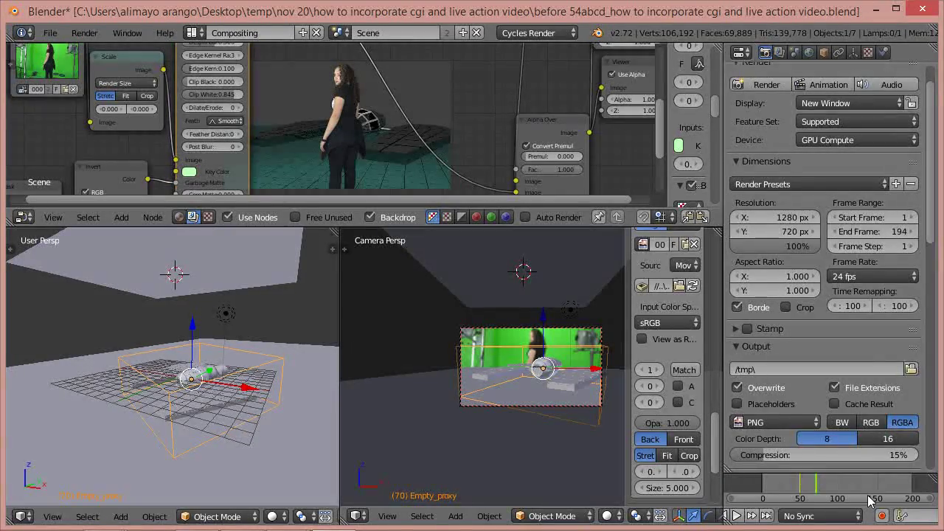
pyautogui.moveTo(766, 517); pyautogui.dragTo(902, 516, button='middle')
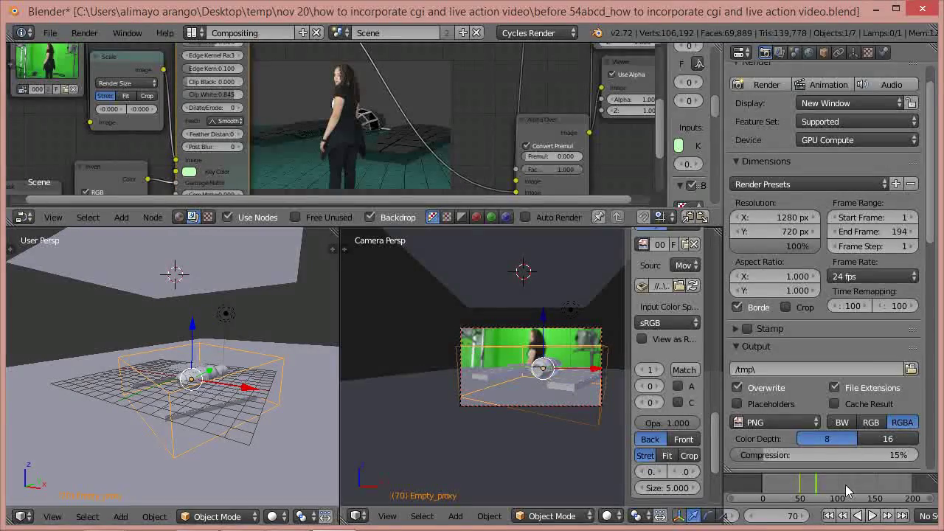
pyautogui.hotkey('shift', 'Up')
pyautogui.hotkey('shift', 'Up')
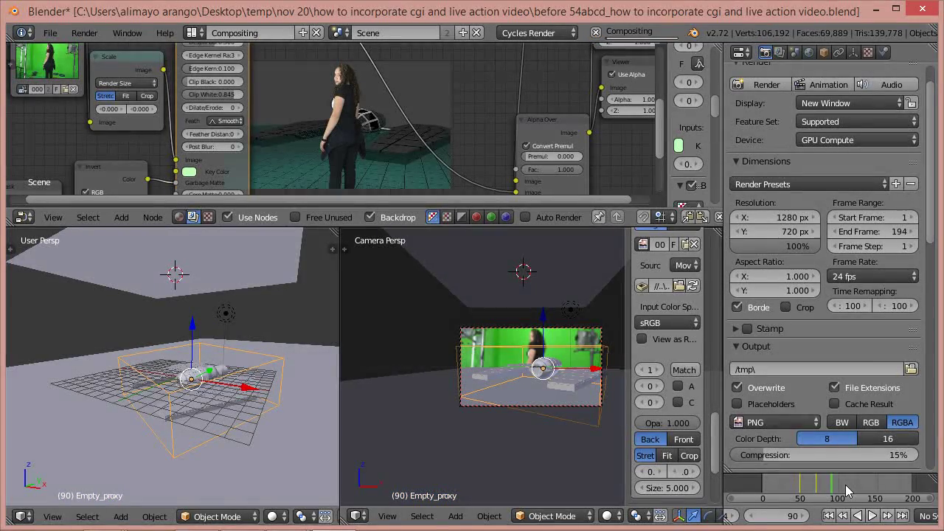
pyautogui.hotkey('shift', 'Up')
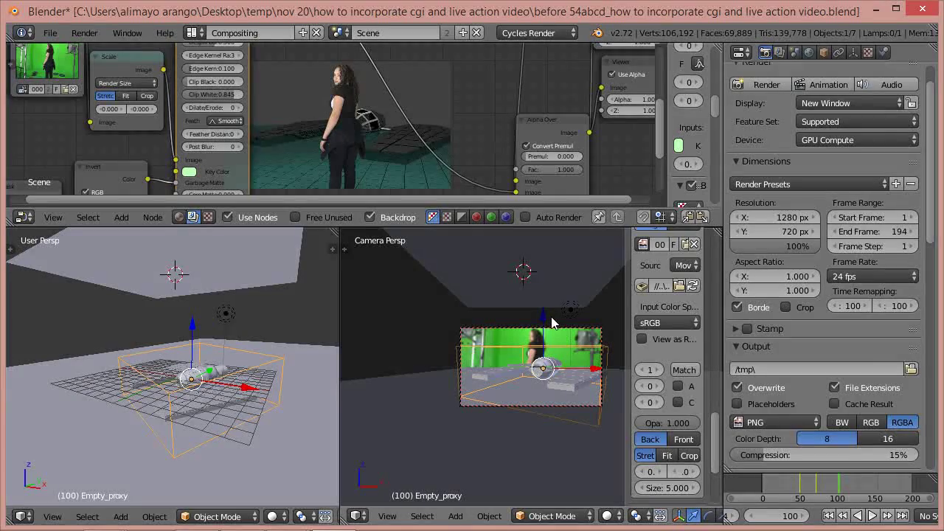
pyautogui.moveTo(195, 325); pyautogui.dragTo(196, 321)
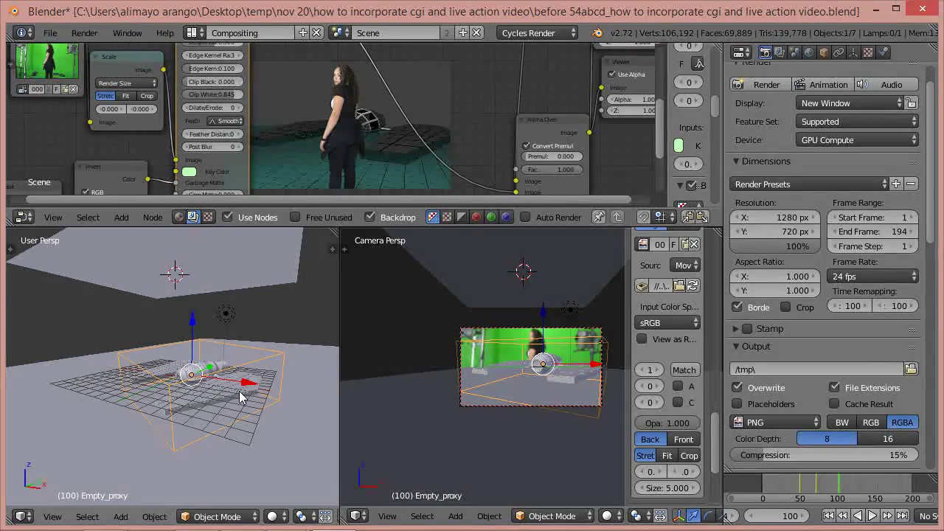
pyautogui.press('i')
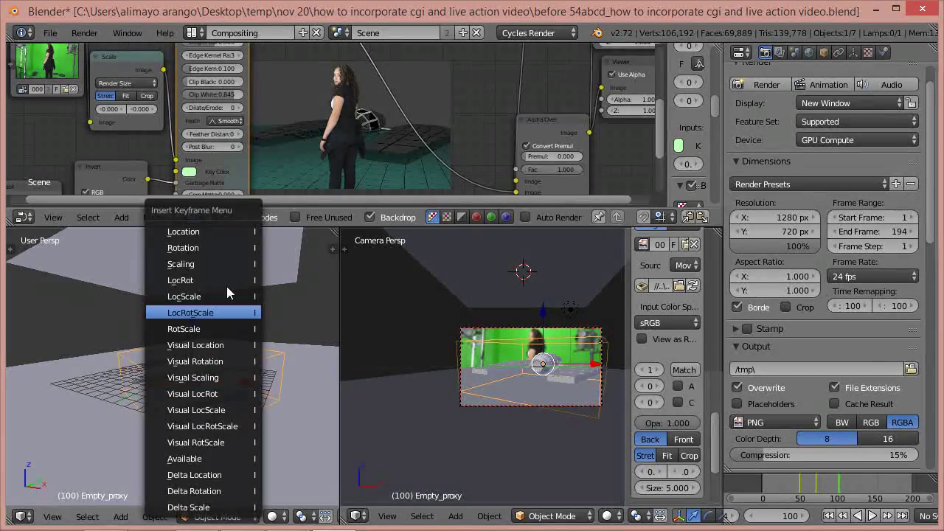
pyautogui.click(197, 231)
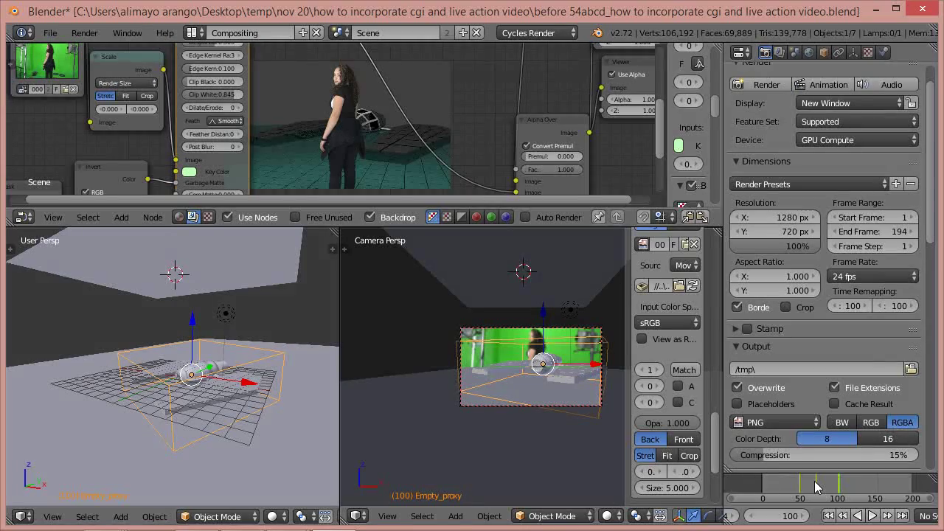
# Step: Advance to frame 130 and turn the user-perspective 3D view into a Dope Sheet
pyautogui.press('Up')
pyautogui.press('Up')
pyautogui.press('Up')
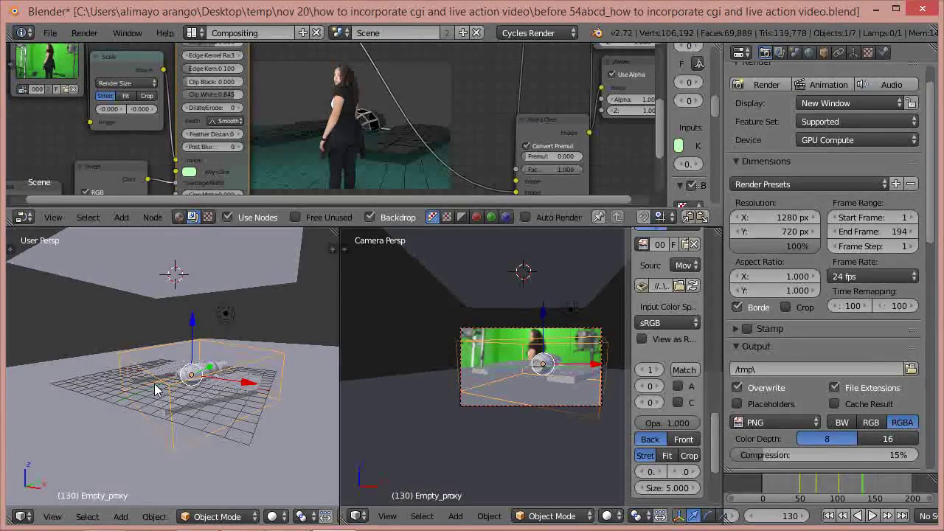
pyautogui.click(22, 517)
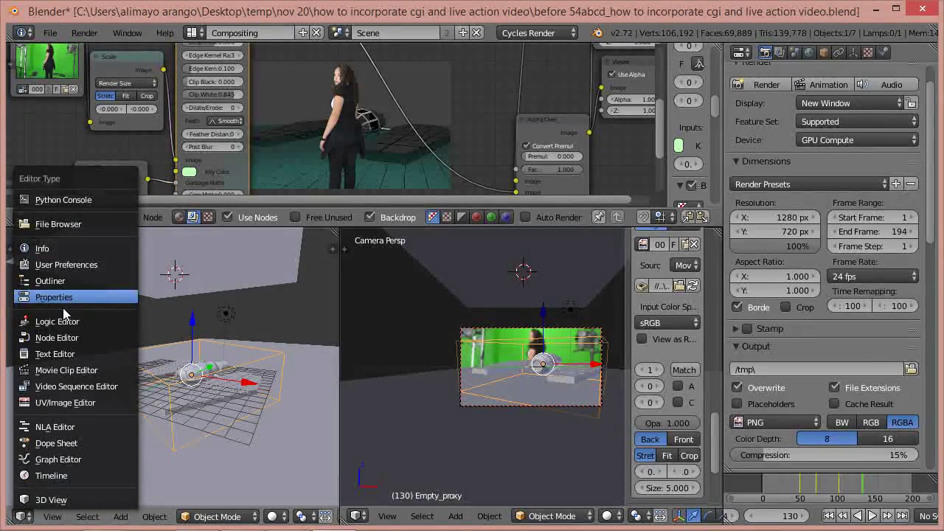
pyautogui.click(61, 443)
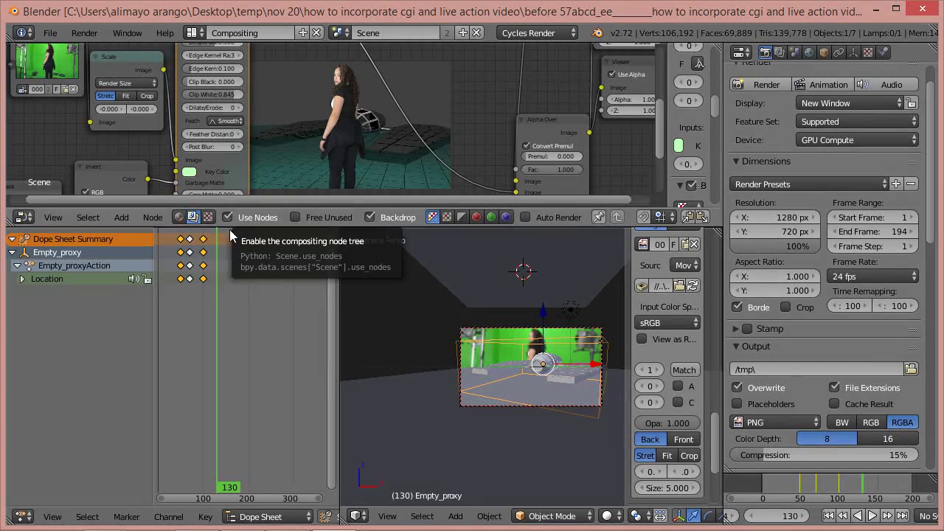
# Step: Duplicate the proxy empty's second keyframe column to frame 130 and scrub around it to check the motion
pyautogui.rightClick(189, 240)
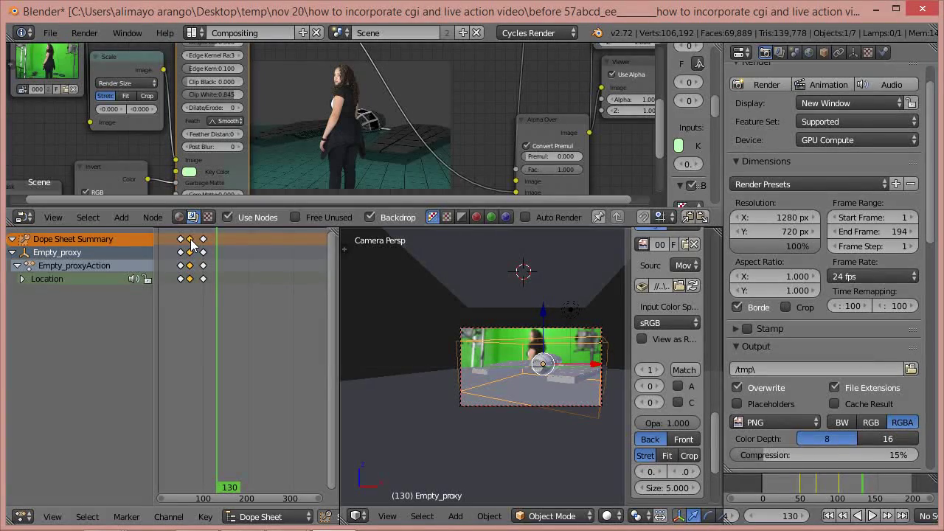
pyautogui.press('g')
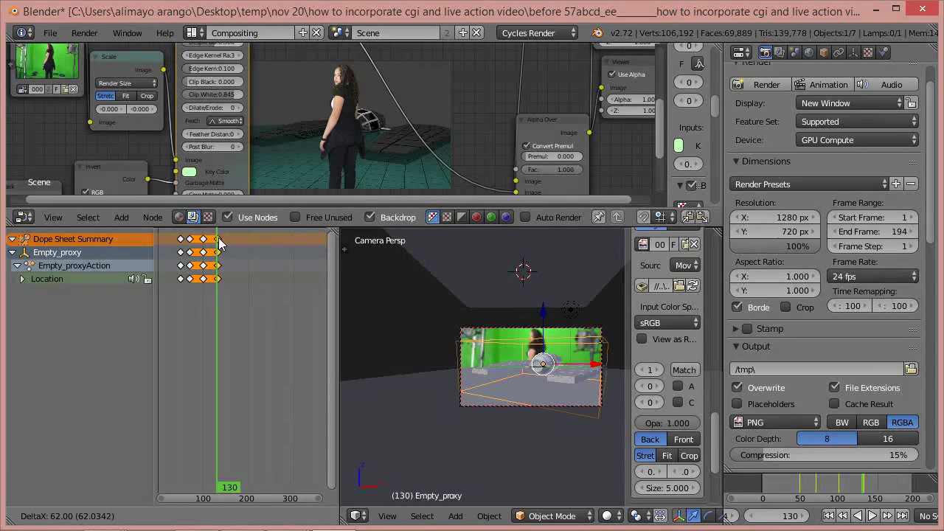
pyautogui.click(218, 243)
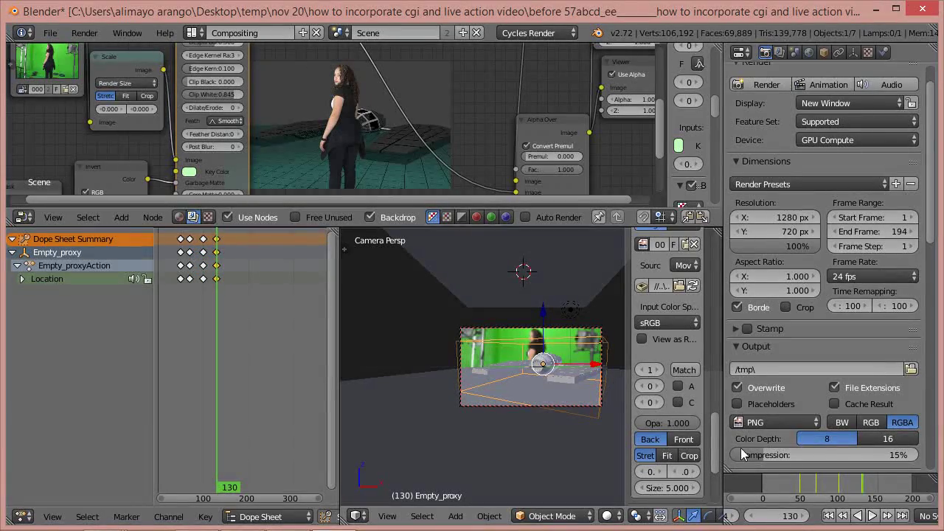
pyautogui.click(860, 489)
pyautogui.moveTo(860, 489)
pyautogui.mouseDown()
pyautogui.moveTo(804, 493)
pyautogui.moveTo(864, 485)
pyautogui.mouseUp()
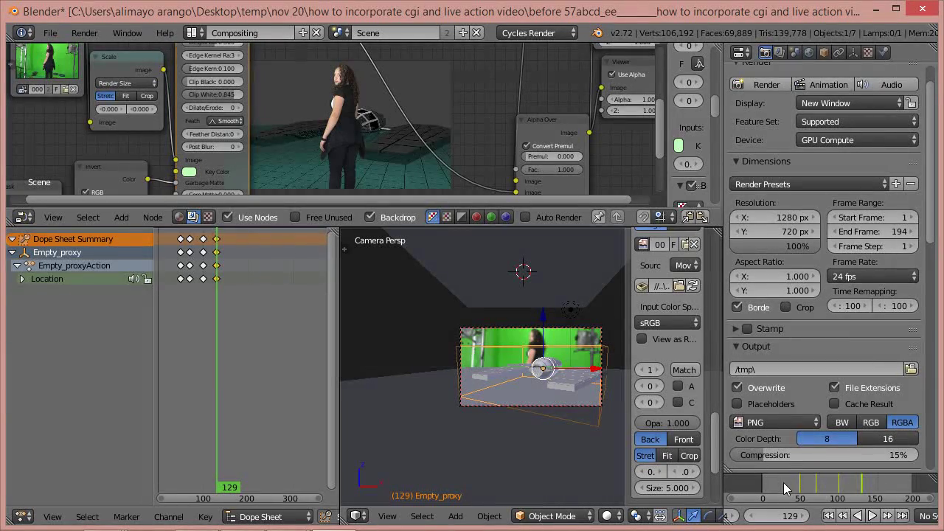
# Step: Advance to frame 160 and duplicate the proxy empty's frame 100 keyframes there
pyautogui.press('Right')
pyautogui.hotkey('shift', 'Up')
pyautogui.hotkey('shift', 'Up')
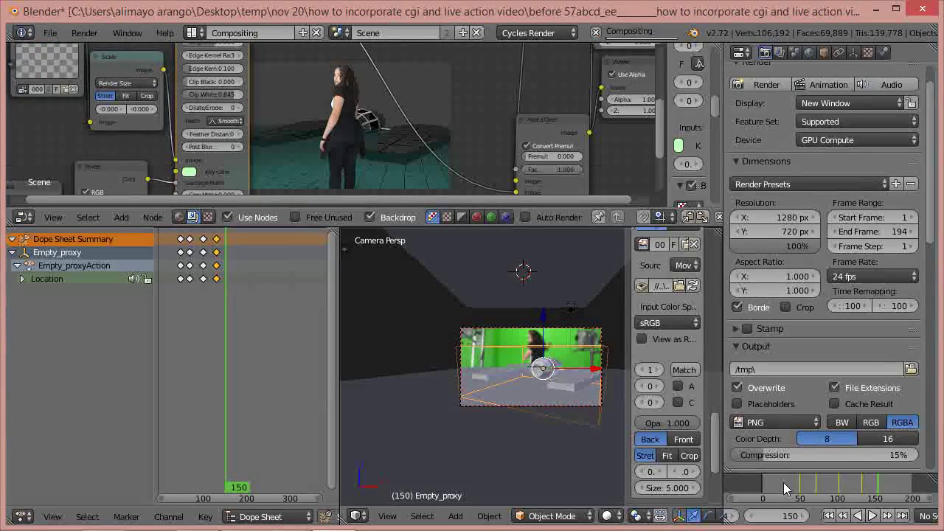
pyautogui.hotkey('shift', 'Up')
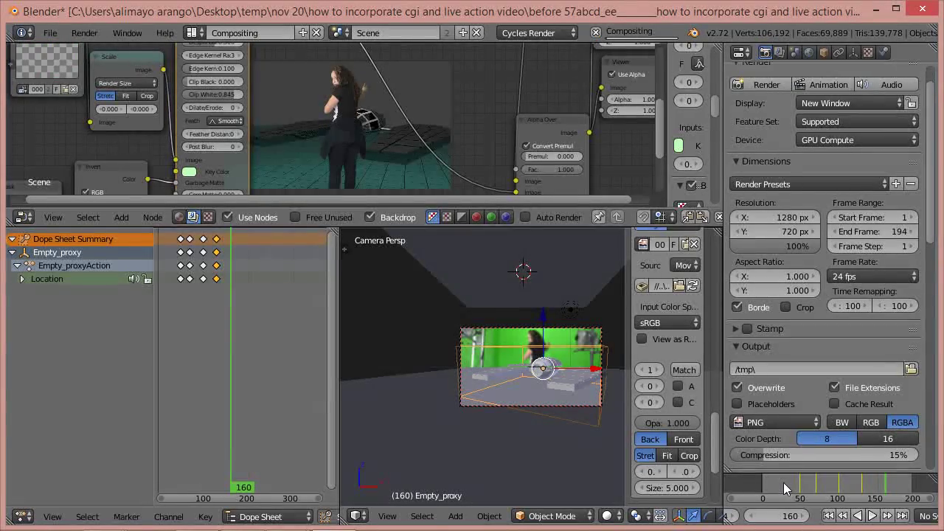
pyautogui.rightClick(203, 241)
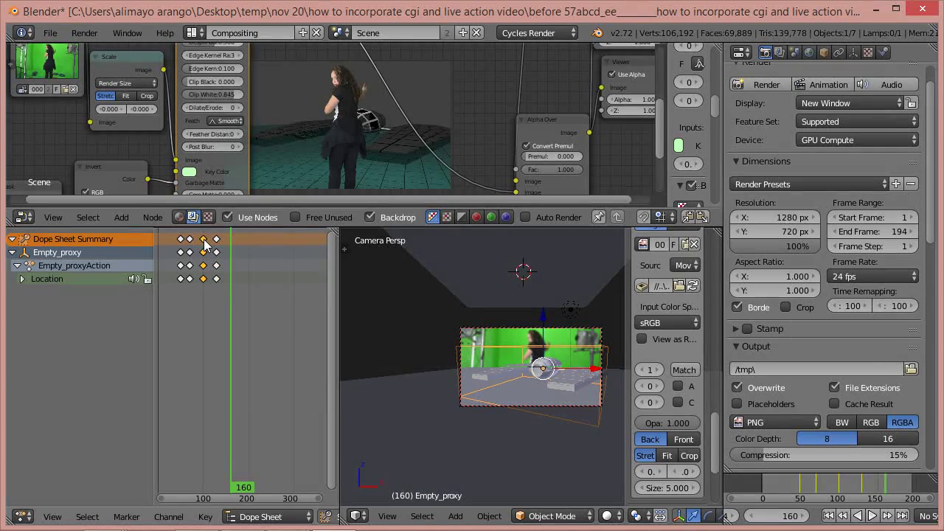
pyautogui.hotkey('shift', 'd')
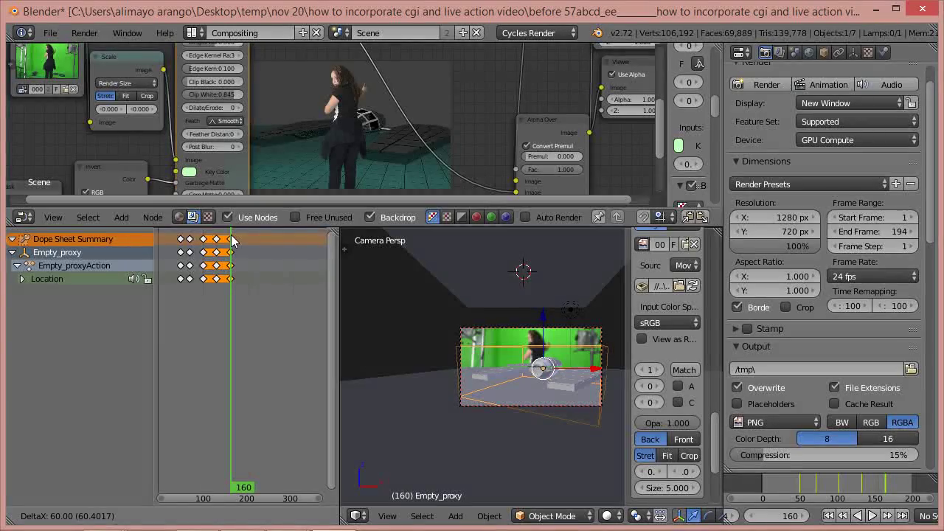
pyautogui.click(231, 235)
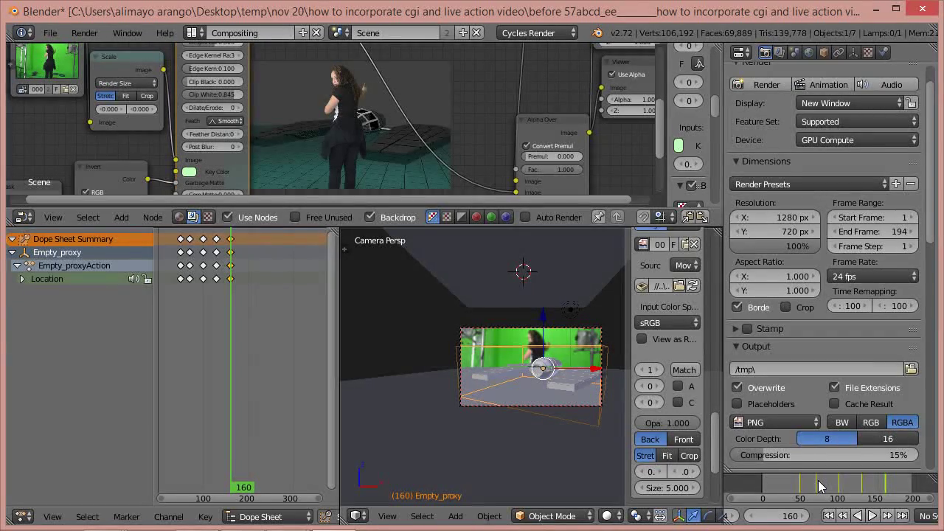
# Step: Advance to frame 190 and duplicate the proxy empty's frame 130 keyframes there
pyautogui.hotkey('shift', 'Up')
pyautogui.hotkey('shift', 'Up')
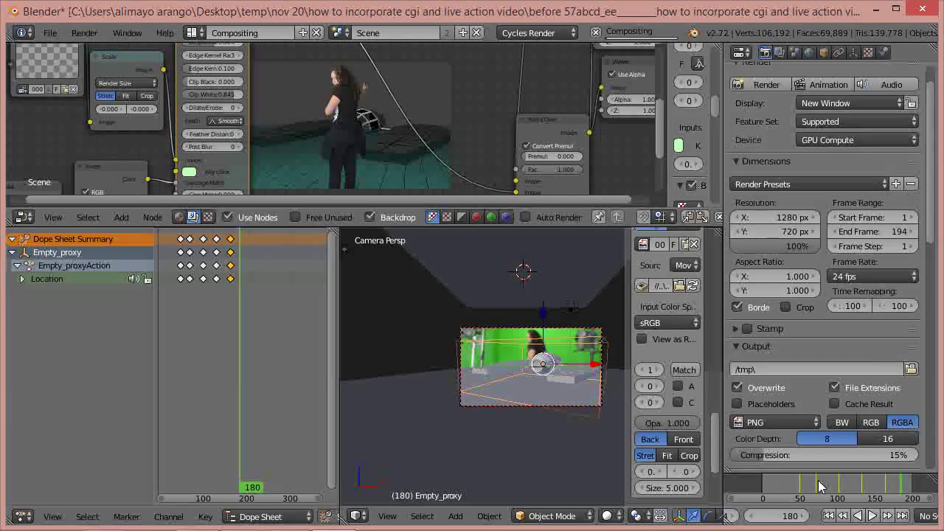
pyautogui.hotkey('shift', 'Up')
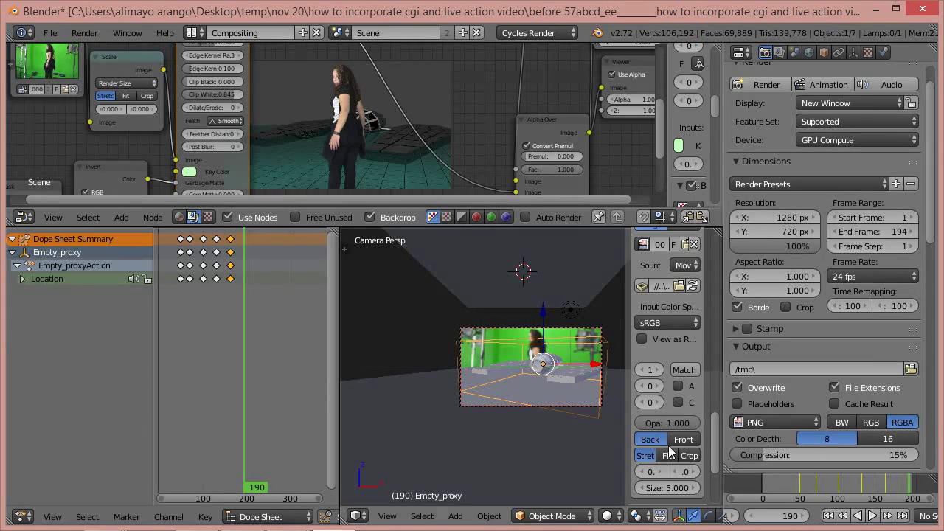
pyautogui.rightClick(217, 241)
pyautogui.hotkey('shift', 'd')
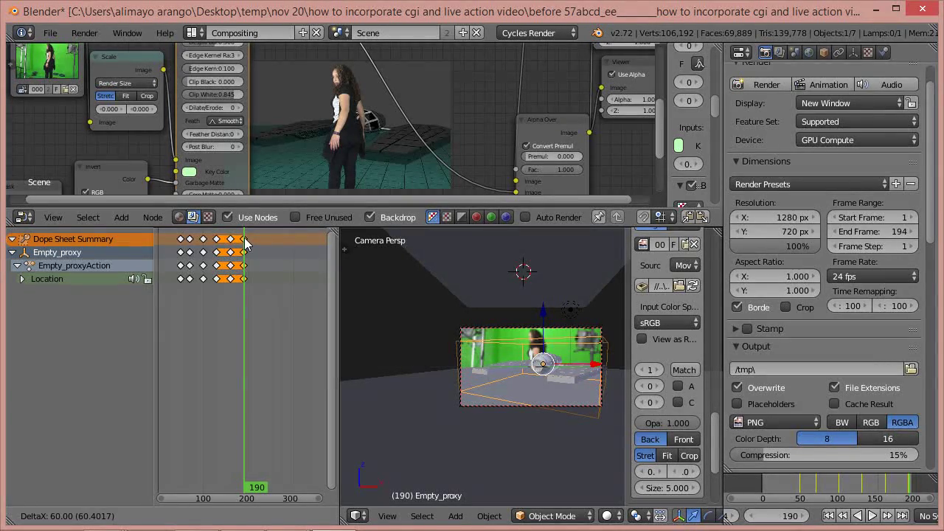
pyautogui.click(245, 237)
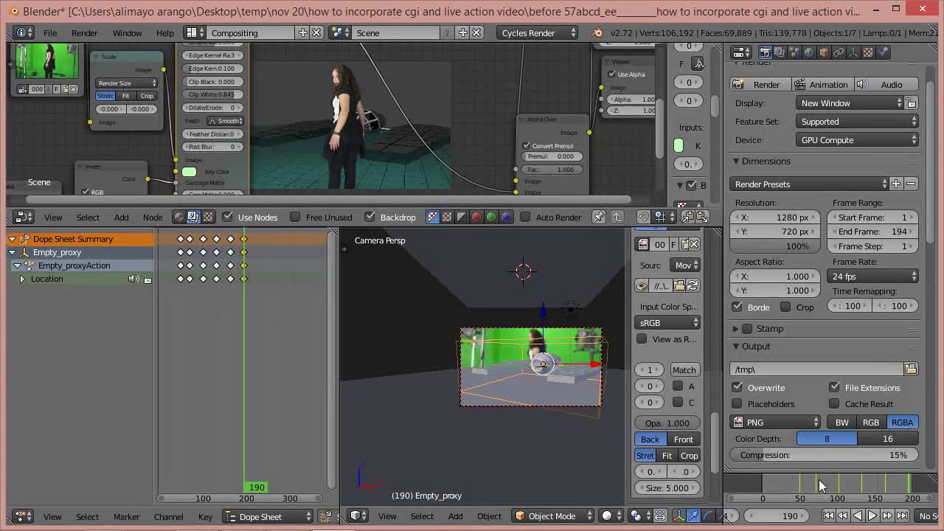
# Step: Advance to frame 220 and duplicate the proxy empty's frame 160 keyframes there
pyautogui.hotkey('shift', 'Up')
pyautogui.hotkey('shift', 'Up')
pyautogui.hotkey('shift', 'Up')
pyautogui.click(230, 239)
pyautogui.press('g')
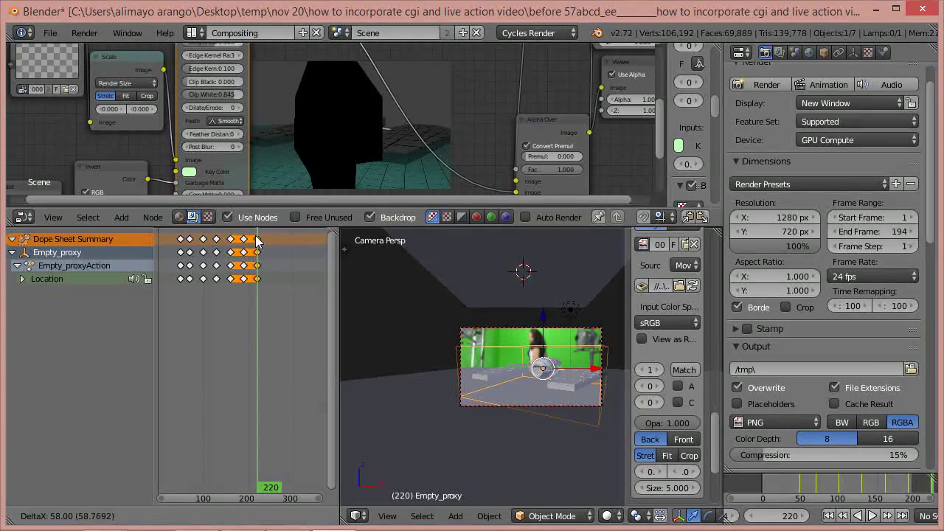
pyautogui.click(256, 240)
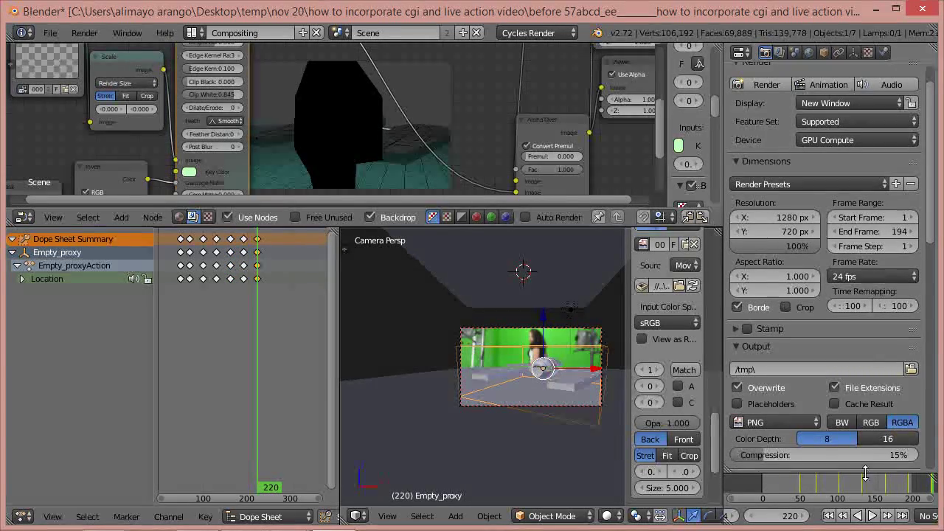
# Step: Return to frame 70 and insert a Rotation keyframe on the spaceship's proxy empty
pyautogui.moveTo(926, 488); pyautogui.dragTo(799, 484)
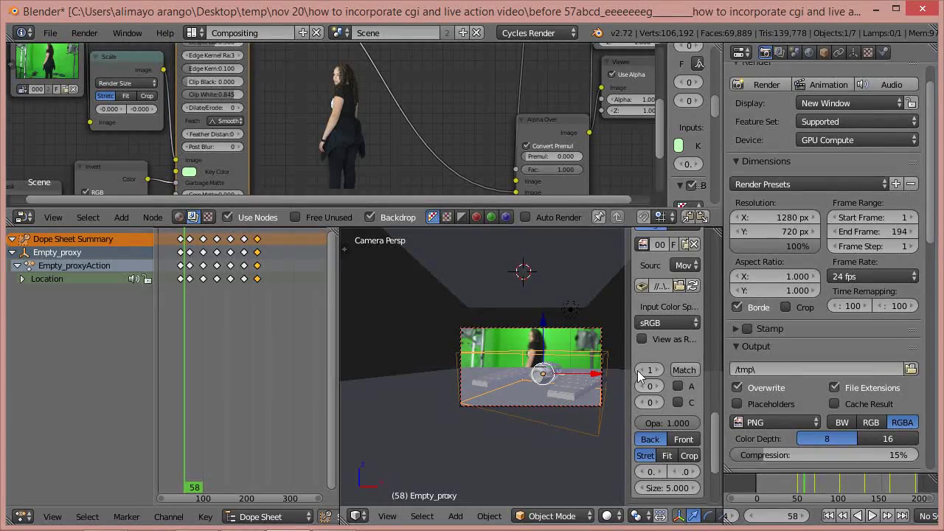
pyautogui.click(814, 486)
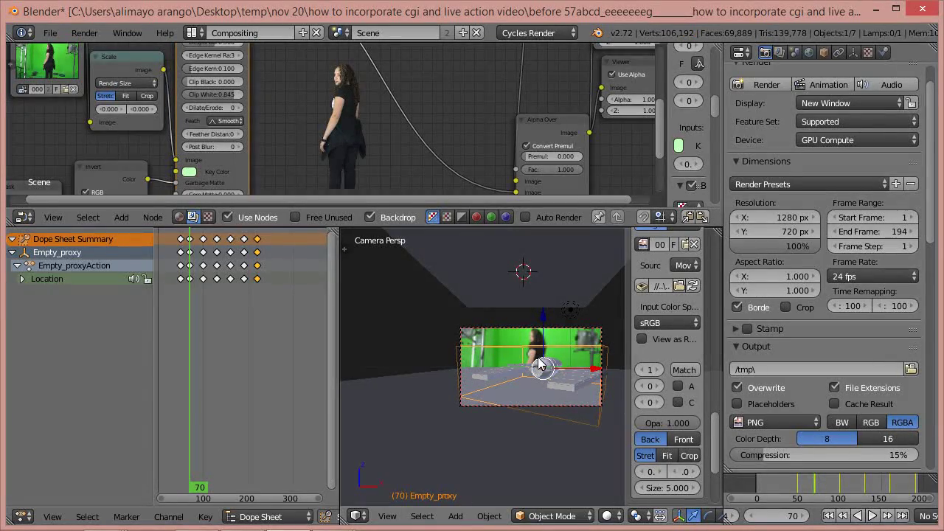
pyautogui.press('i')
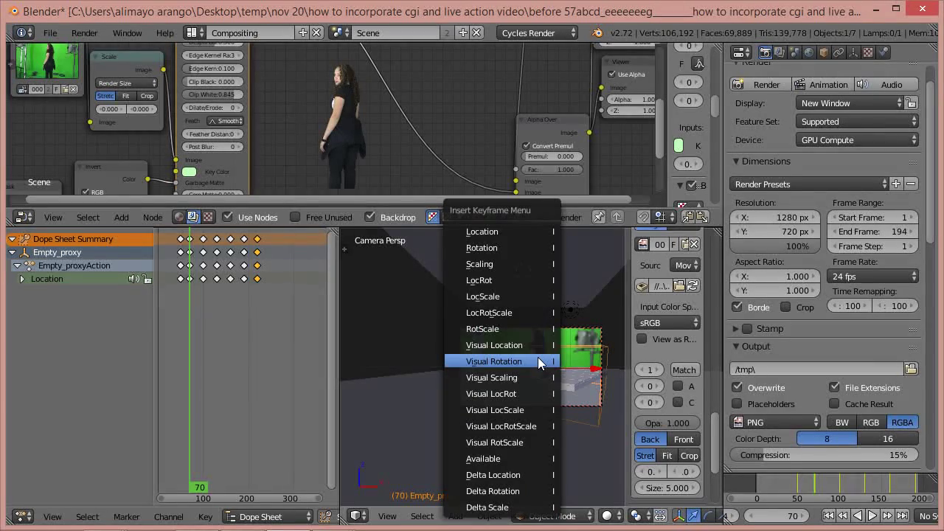
pyautogui.click(508, 252)
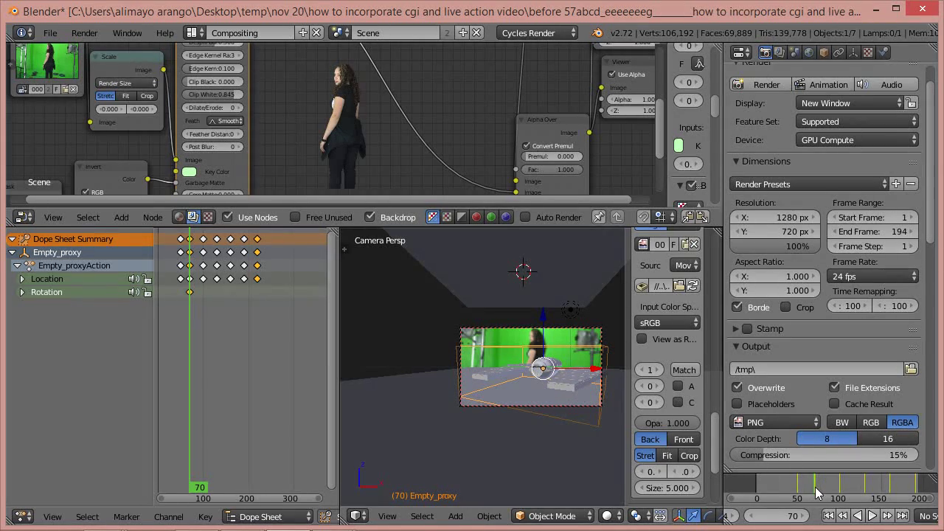
# Step: Go to frame 130, rotate the spaceship's proxy empty 5° along the global Y axis and insert a Rotation keyframe
pyautogui.press('Left')
pyautogui.click(843, 490)
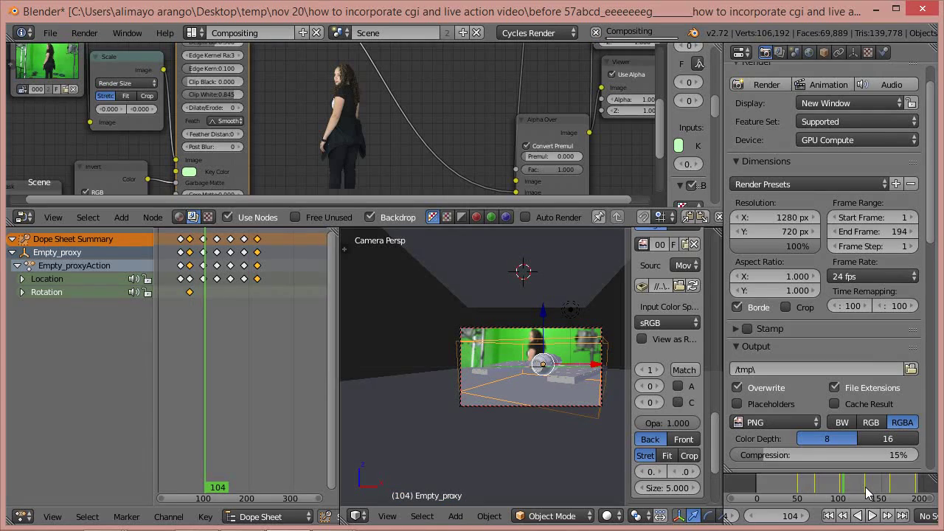
pyautogui.click(870, 490)
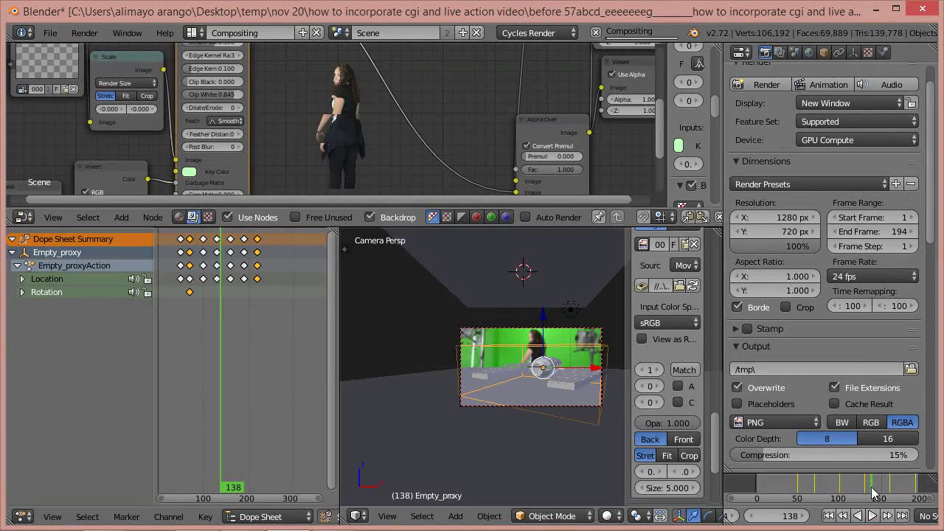
pyautogui.click(870, 488)
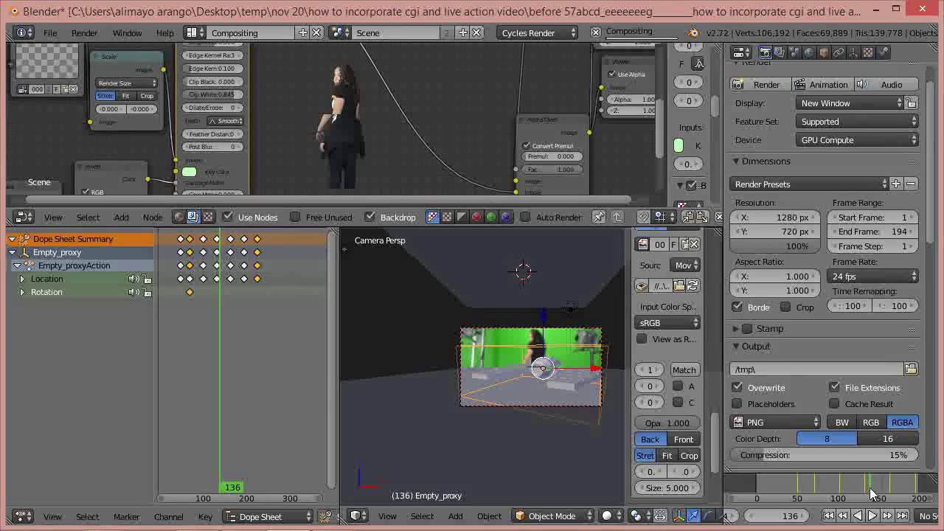
pyautogui.click(867, 488)
pyautogui.press('Left')
pyautogui.press('Left')
pyautogui.press('Left')
pyautogui.press('Left')
pyautogui.press('Left')
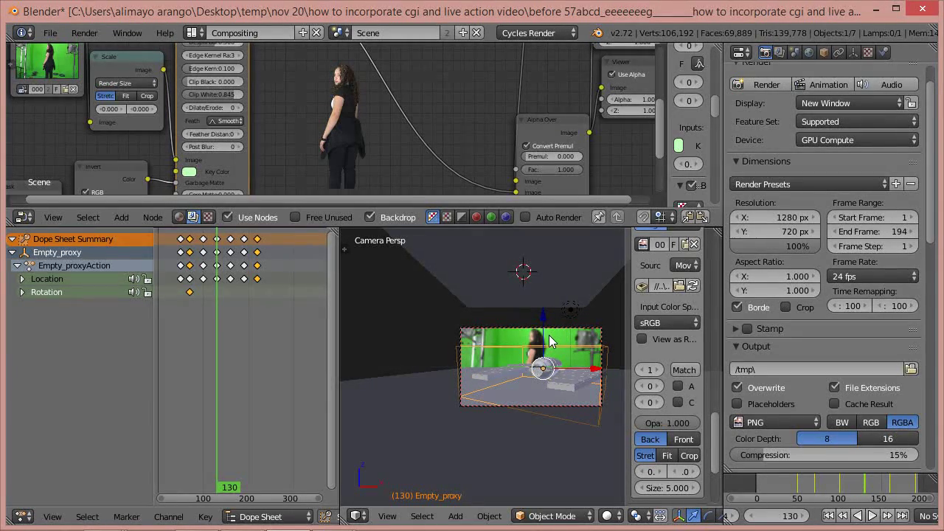
pyautogui.press('r')
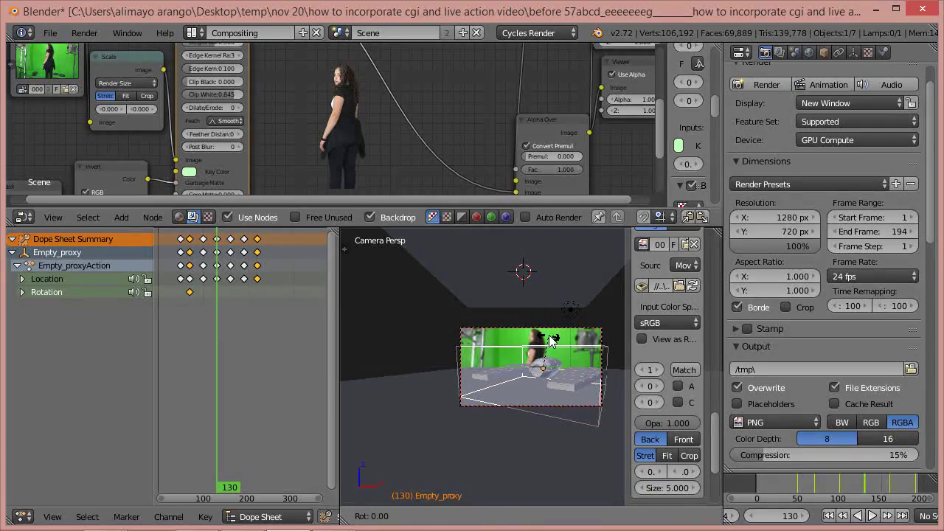
pyautogui.press('y')
pyautogui.write('5')
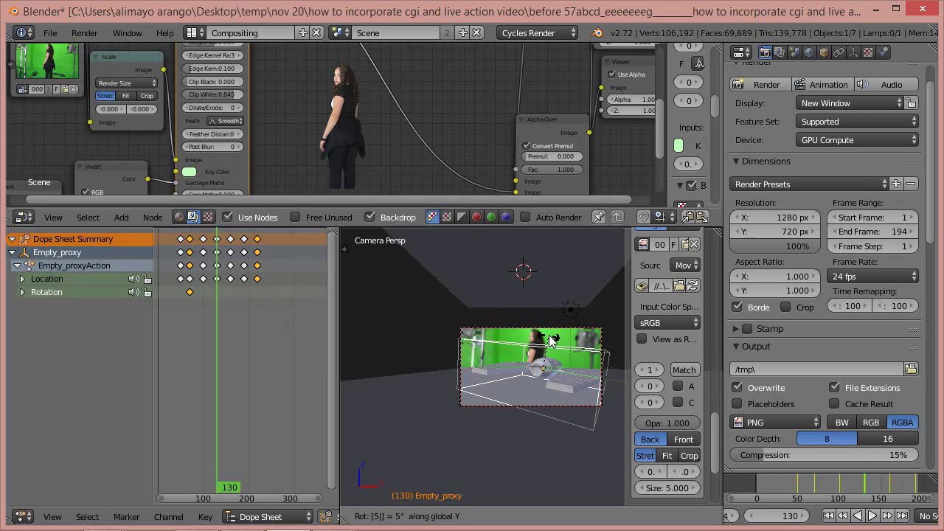
pyautogui.press('Return')
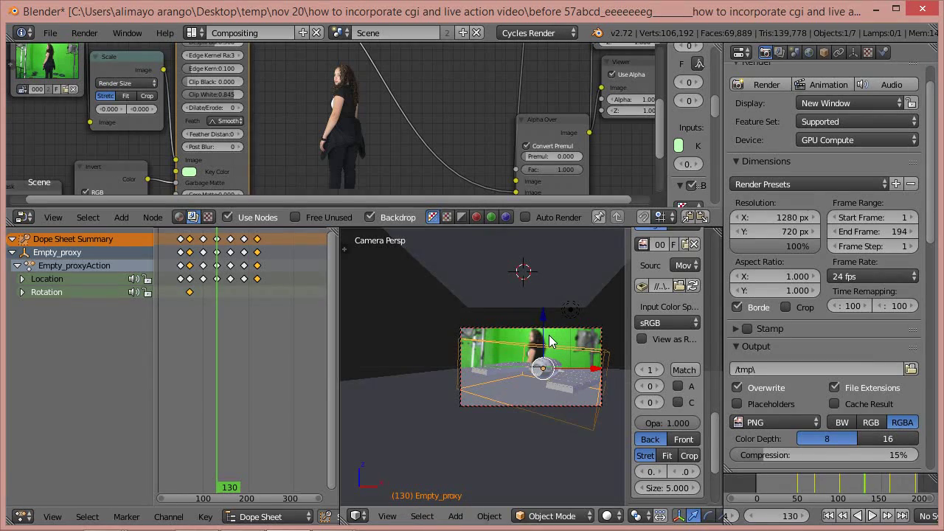
pyautogui.press('i')
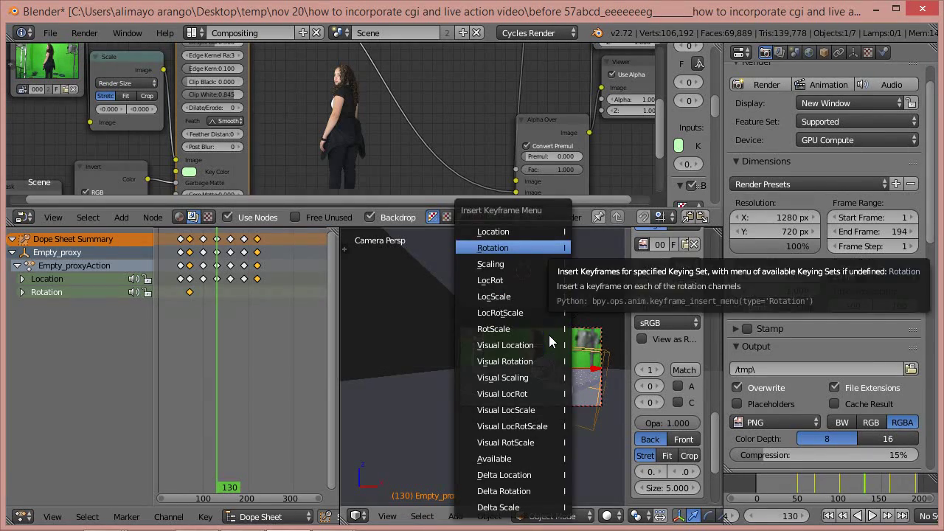
pyautogui.click(507, 247)
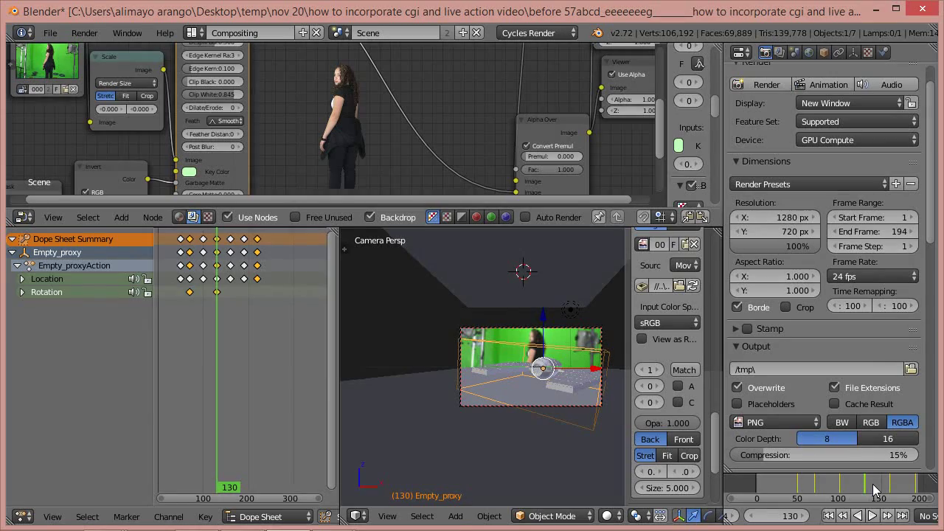
# Step: Advance to frame 190 and rotate the spaceship's proxy empty -10° along the global Y axis
pyautogui.hotkey('shift', 'Up')
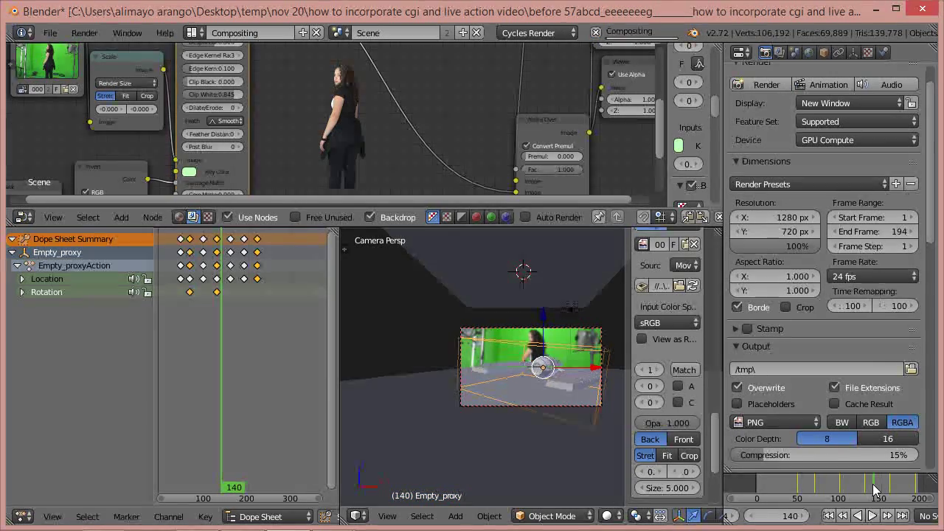
pyautogui.hotkey('shift', 'Up')
pyautogui.hotkey('shift', 'Up')
pyautogui.hotkey('shift', 'Up')
pyautogui.hotkey('shift', 'Up')
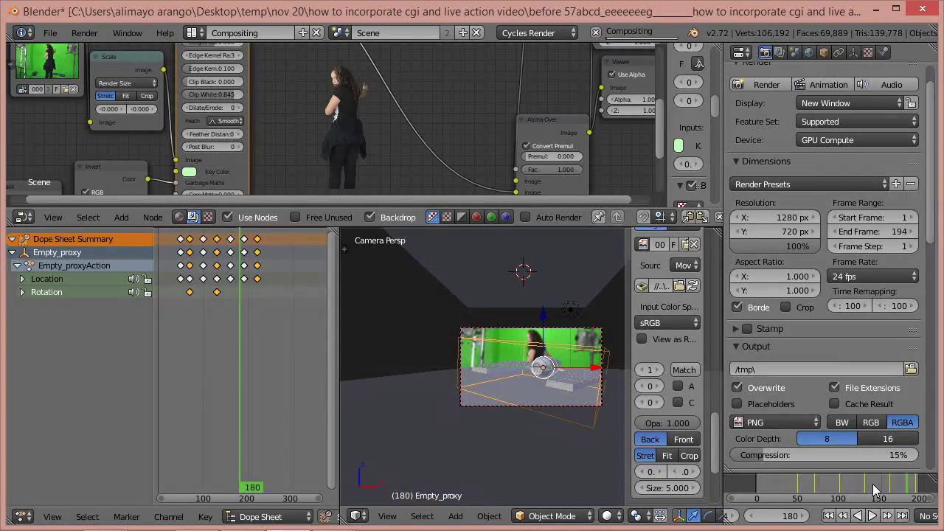
pyautogui.hotkey('shift', 'Up')
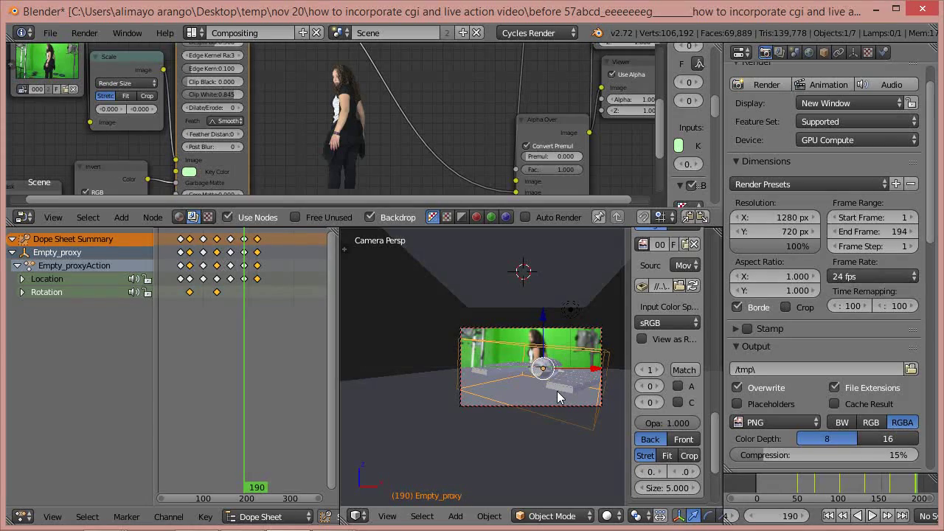
pyautogui.press('r')
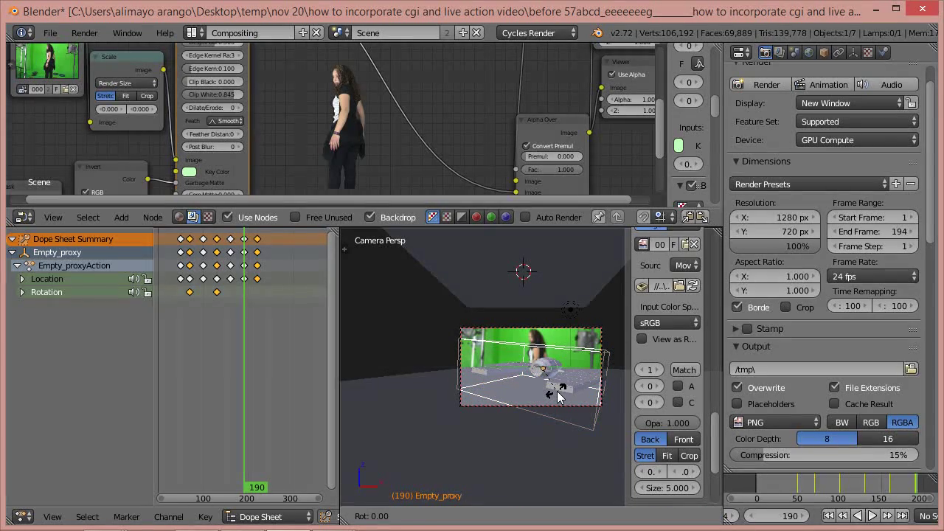
pyautogui.press('y')
pyautogui.write('-10')
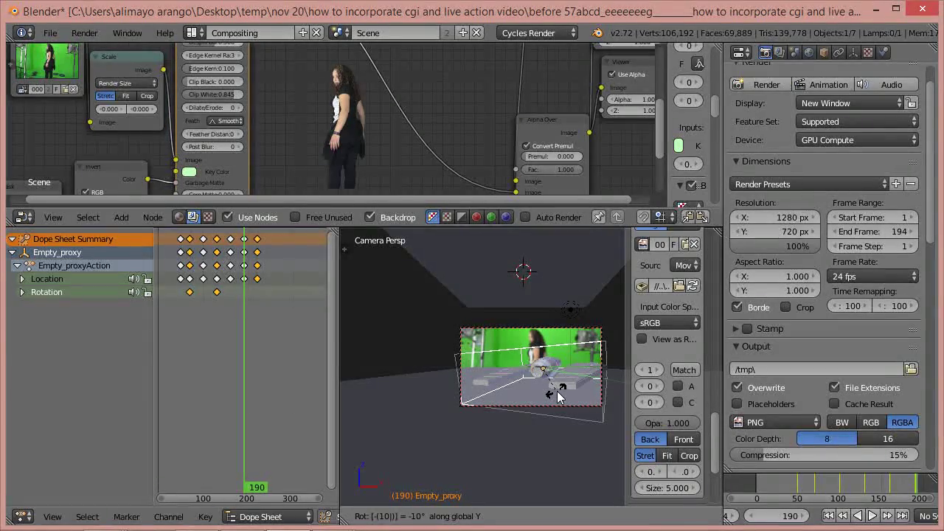
pyautogui.press('Return')
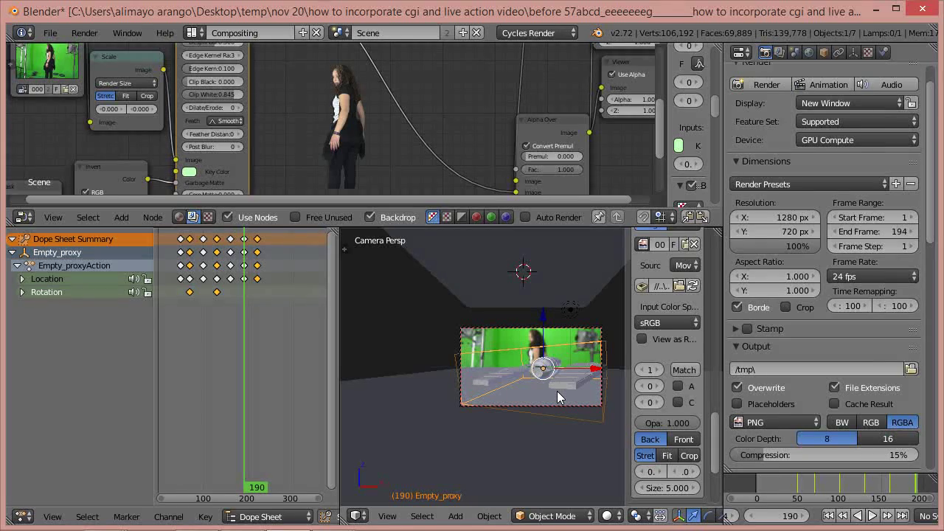
# Step: Rotate the spaceship's proxy empty by a further 5° along the global Y axis
pyautogui.press('r')
pyautogui.press('y')
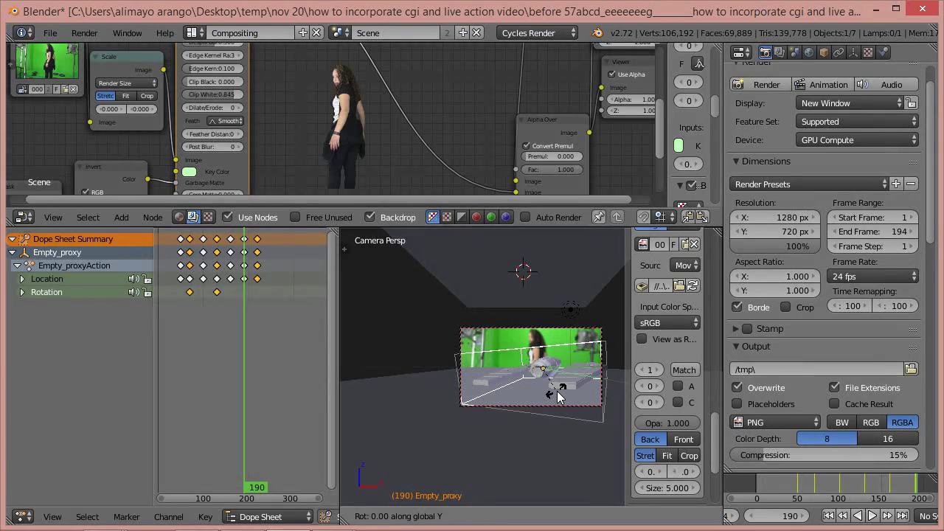
pyautogui.write('5')
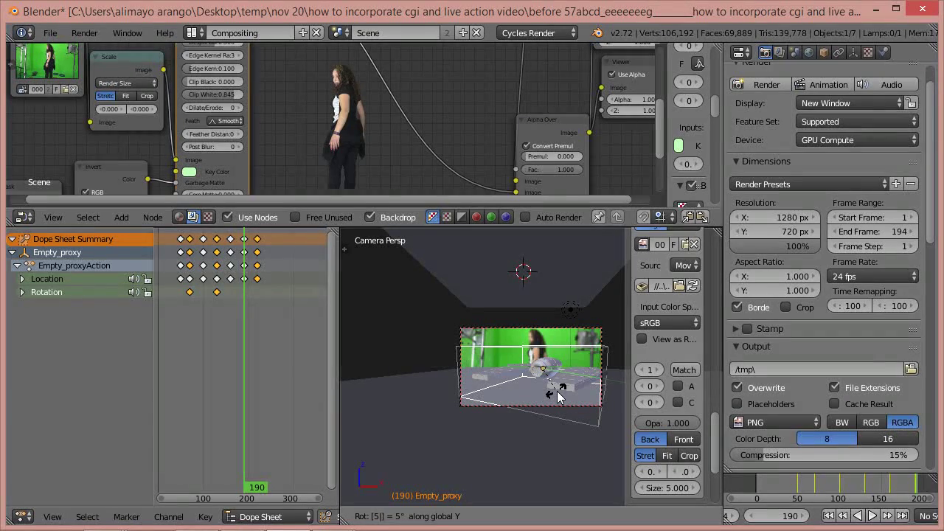
pyautogui.press('Return')
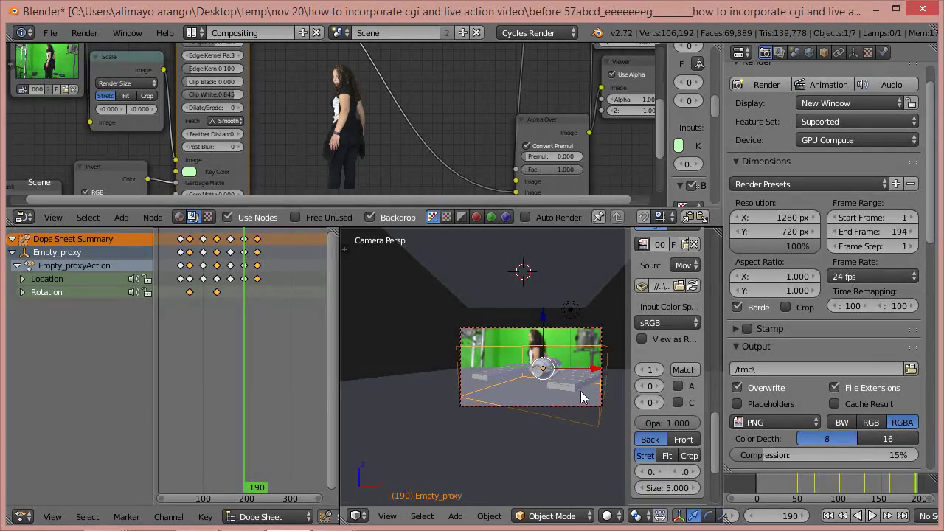
# Step: Rotate the spaceship's proxy empty 5° along the global X axis and insert a Rotation keyframe at frame 190
pyautogui.press('r')
pyautogui.press('x')
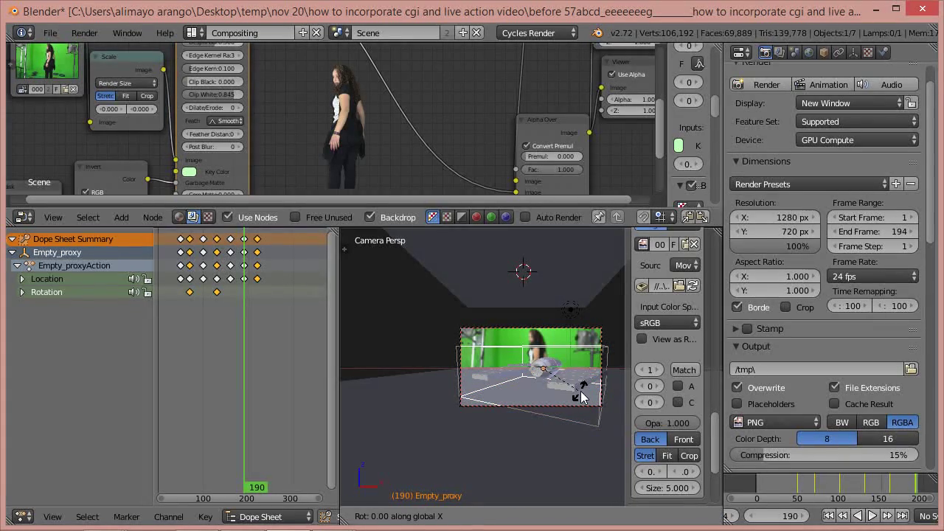
pyautogui.write('5')
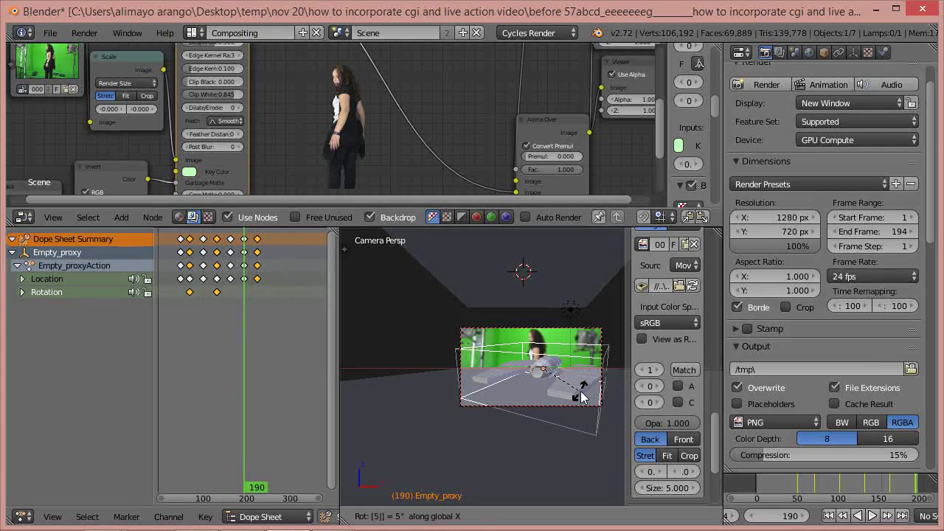
pyautogui.press('Return')
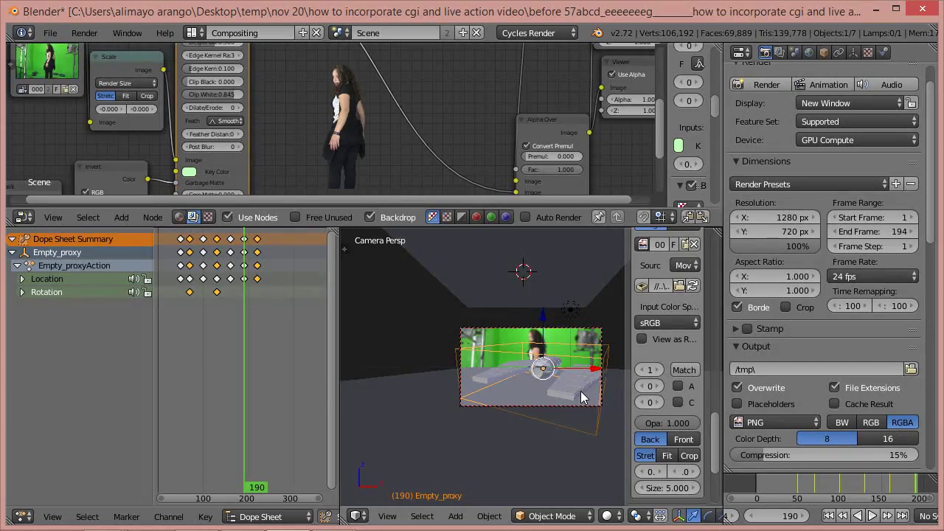
pyautogui.press('i')
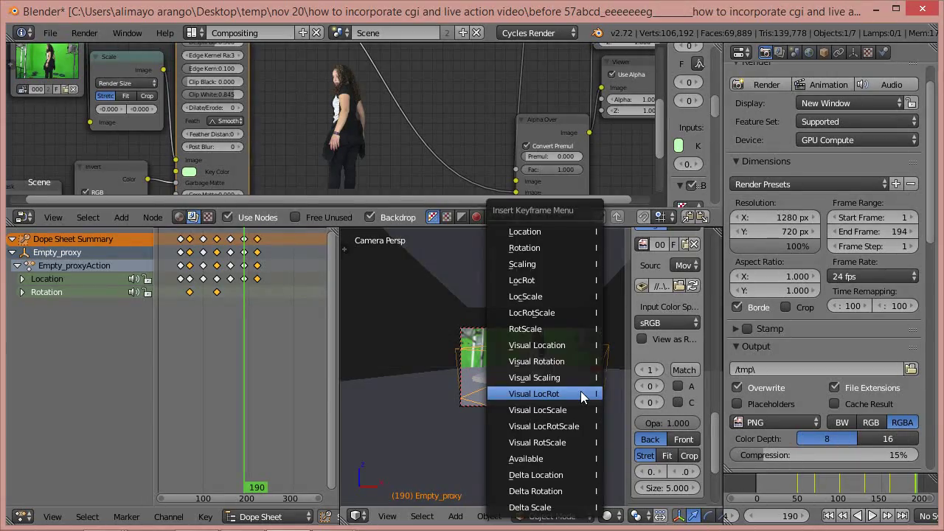
pyautogui.click(548, 247)
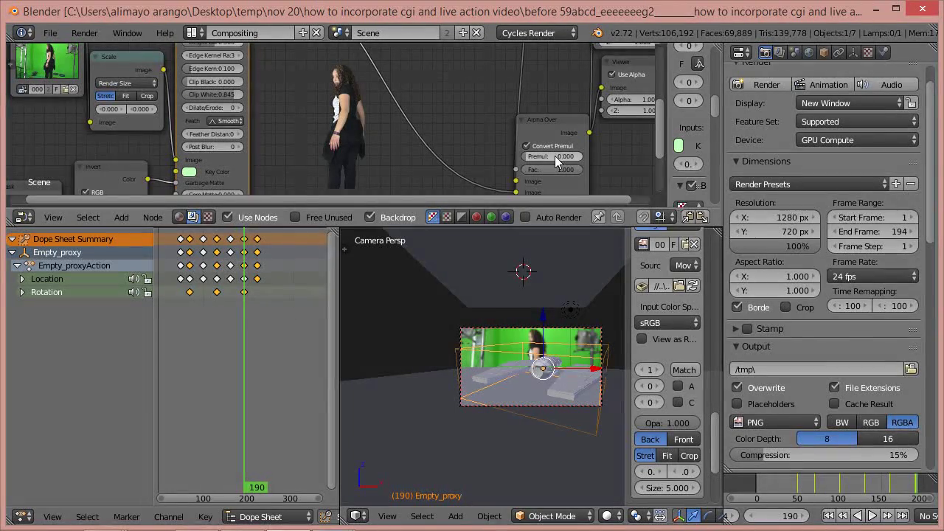
# Step: Go to frame 50 and move the proxy empty's keyframe there back to about frame 16
pyautogui.moveTo(817, 487)
pyautogui.mouseDown()
pyautogui.moveTo(808, 487)
pyautogui.moveTo(913, 493)
pyautogui.moveTo(800, 494)
pyautogui.mouseUp()
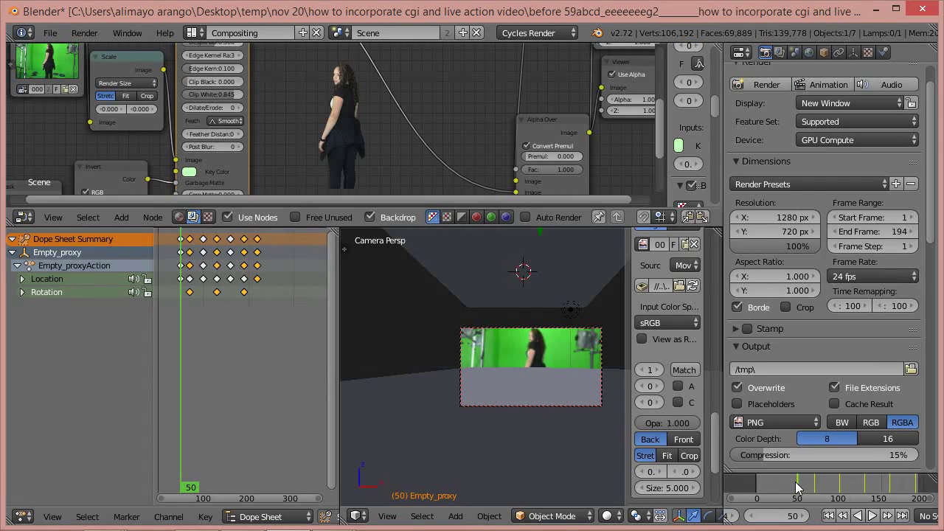
pyautogui.click(181, 238)
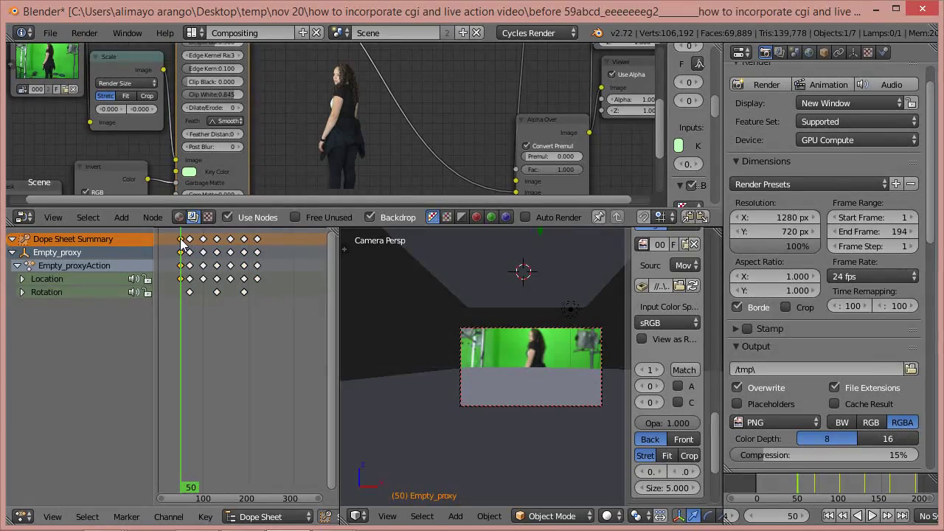
pyautogui.moveTo(182, 243); pyautogui.dragTo(166, 252)
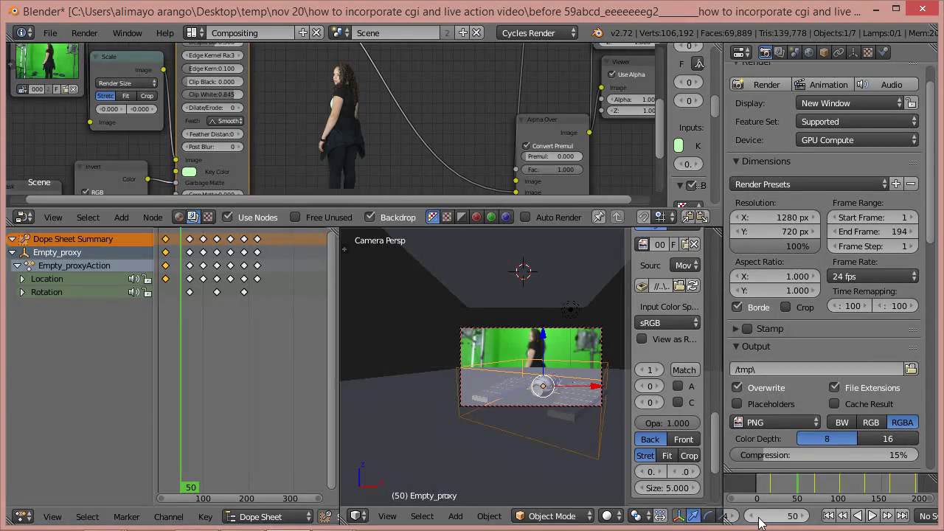
# Step: Scrub the opening frames, stop at frame 30 and move the proxy empty's first location keyframe there
pyautogui.moveTo(765, 515)
pyautogui.mouseDown(button='middle')
pyautogui.moveTo(863, 515)
pyautogui.moveTo(782, 509)
pyautogui.mouseUp(button='middle')
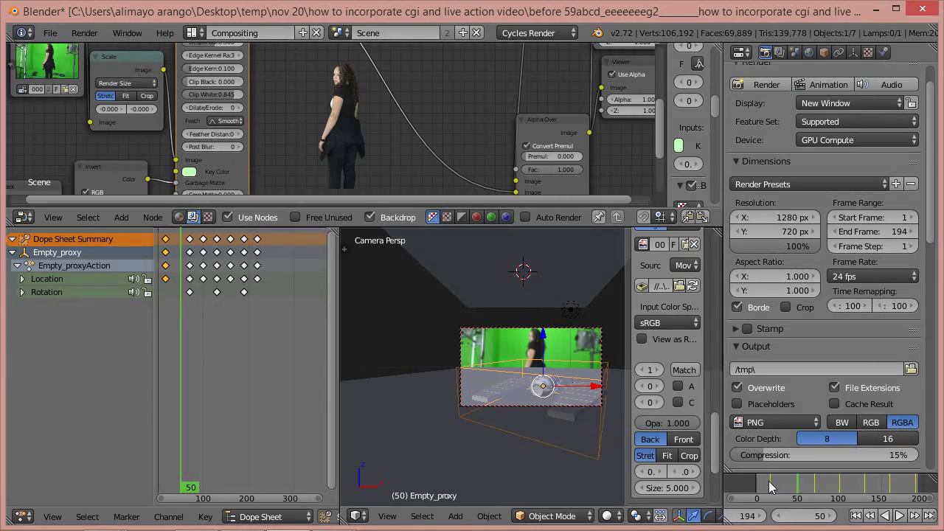
pyautogui.click(769, 486)
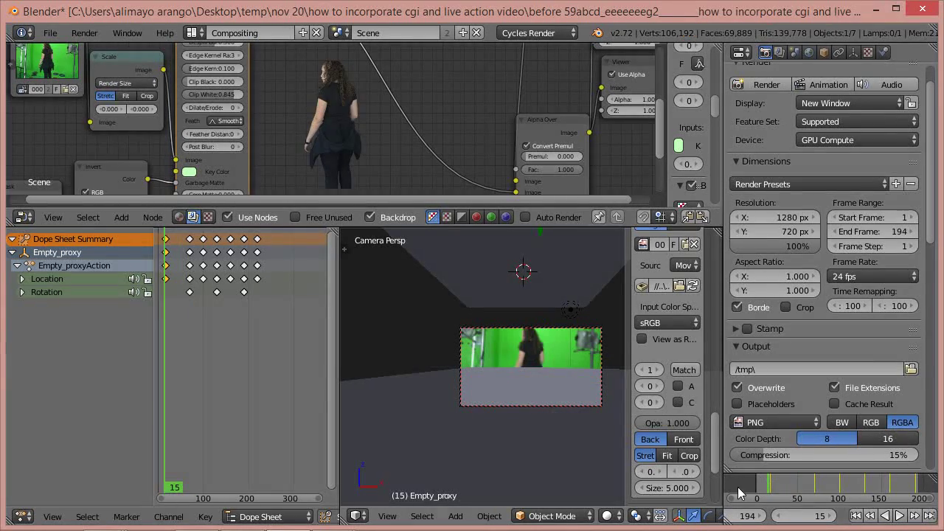
pyautogui.click(773, 487)
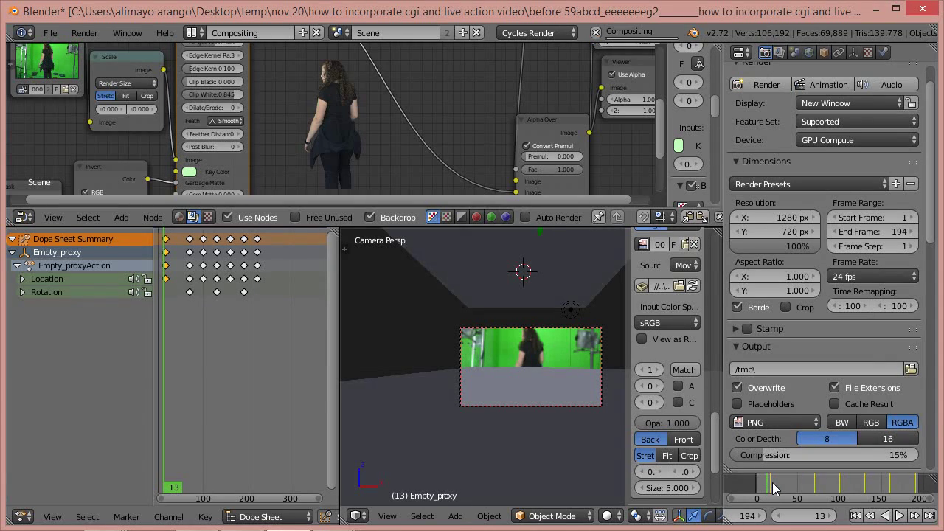
pyautogui.moveTo(773, 487); pyautogui.dragTo(783, 487)
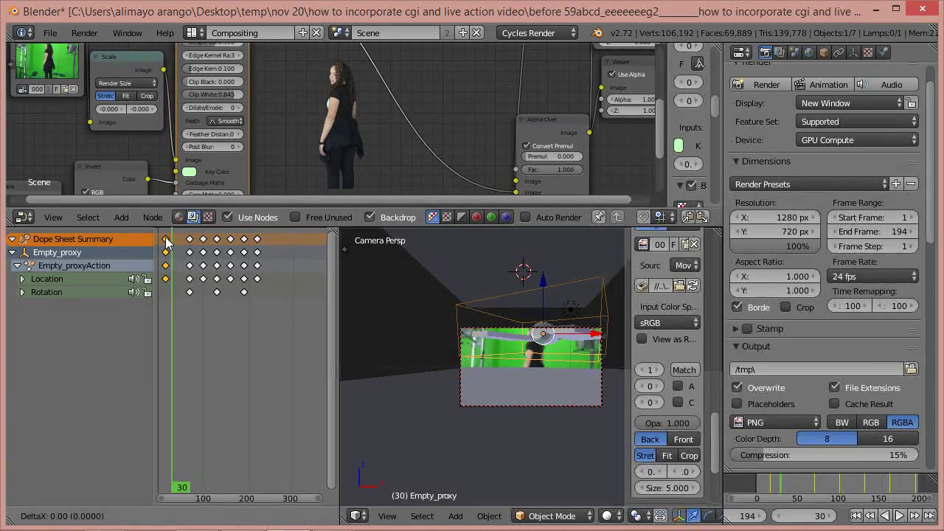
pyautogui.press('g')
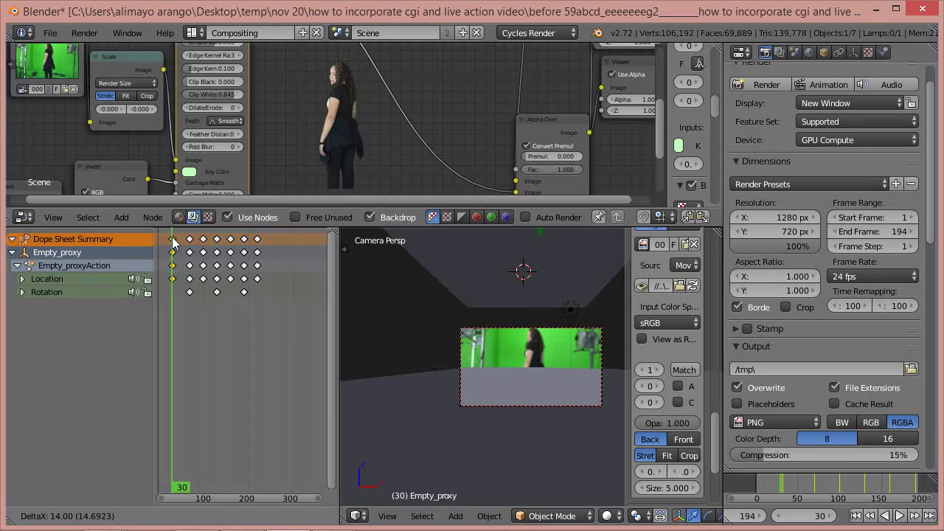
pyautogui.click(175, 242)
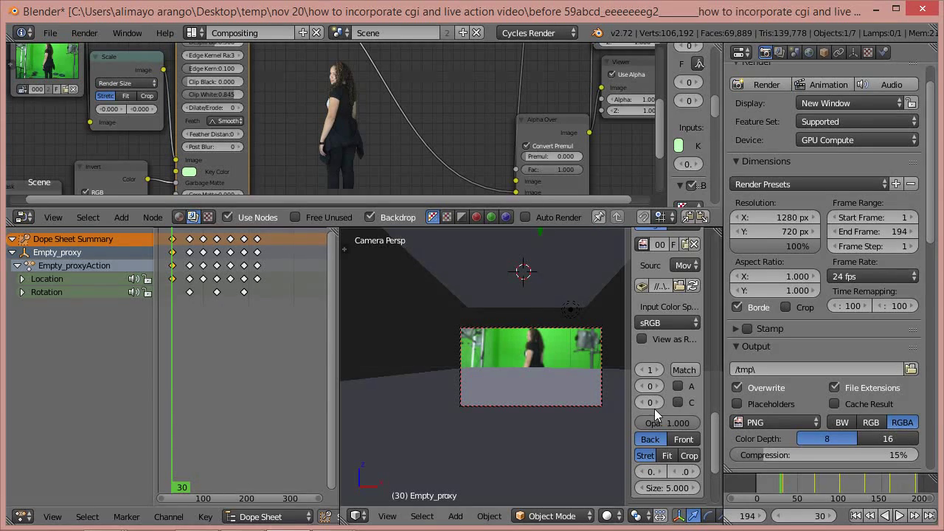
# Step: Go to frame 188 and enable the Transparent film option in the render settings
pyautogui.moveTo(783, 483); pyautogui.dragTo(918, 503)
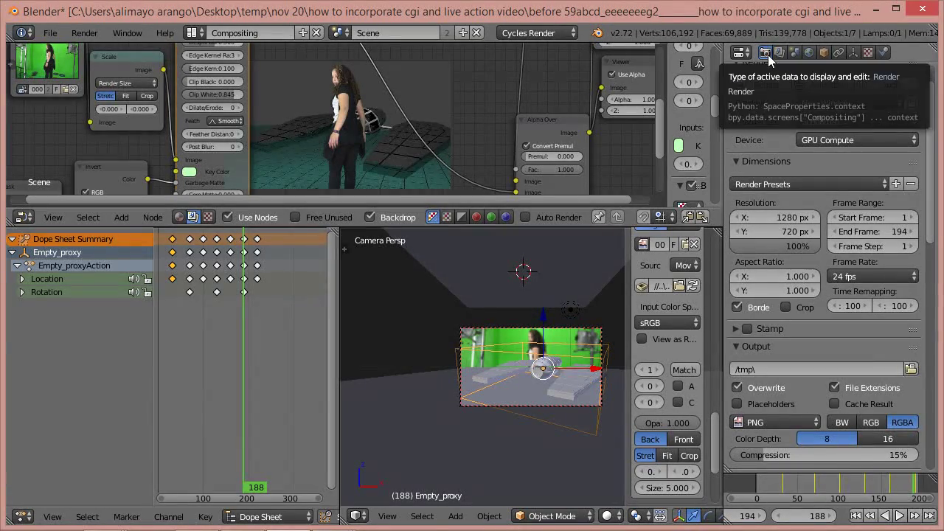
pyautogui.moveTo(931, 161); pyautogui.dragTo(806, 337)
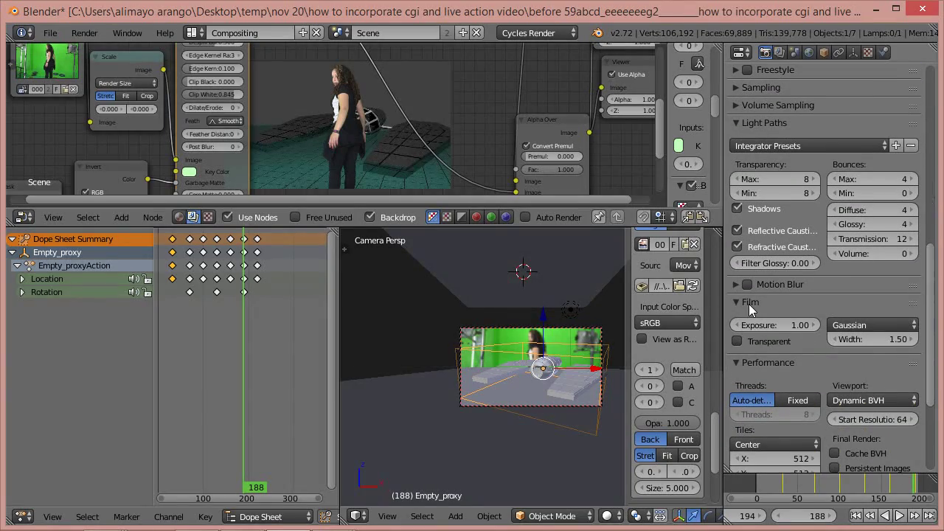
pyautogui.click(736, 342)
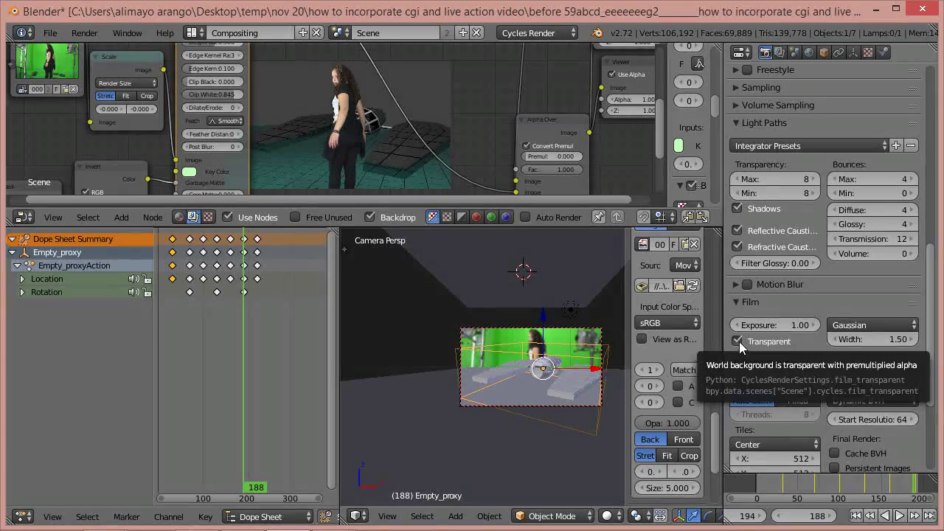
# Step: Render a still image of frame 188 to check the composite, and close the render window
pyautogui.click(84, 33)
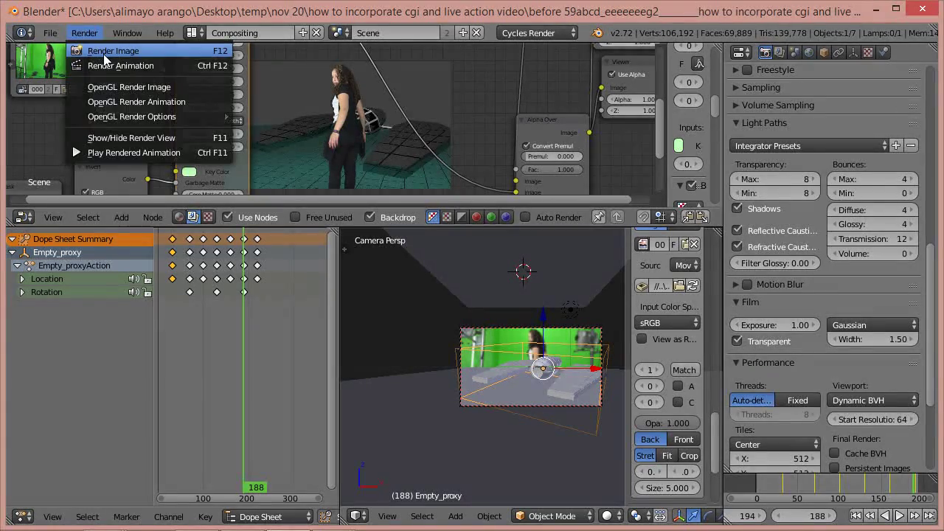
pyautogui.click(103, 53)
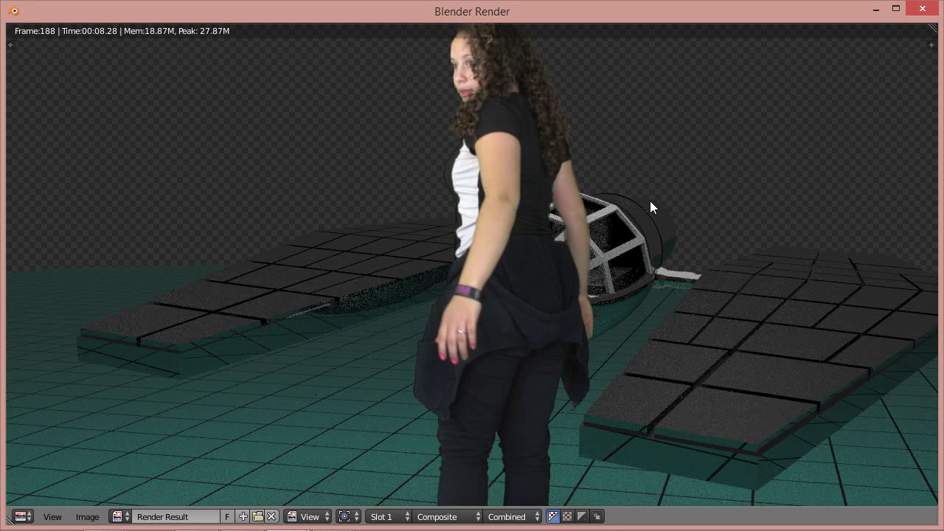
pyautogui.click(931, 13)
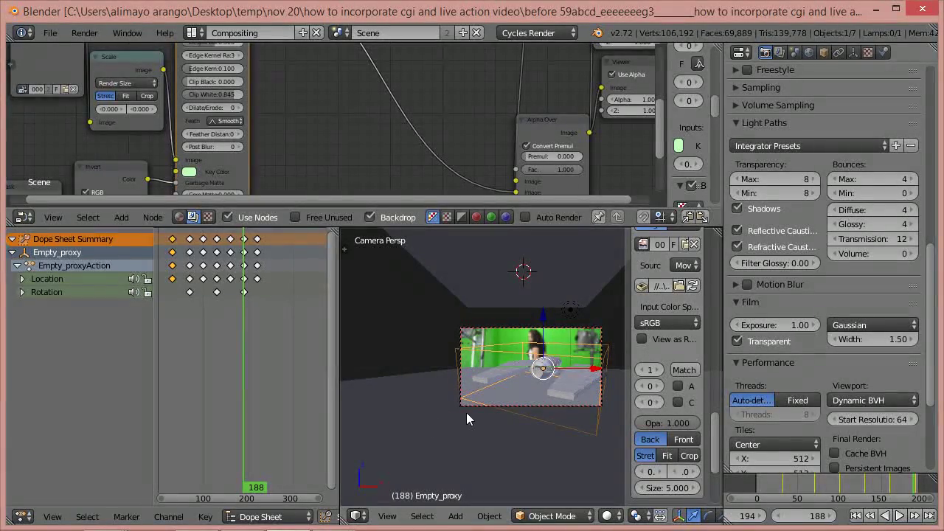
# Step: Select the floor plane and apply both of its Array modifiers
pyautogui.rightClick(415, 387)
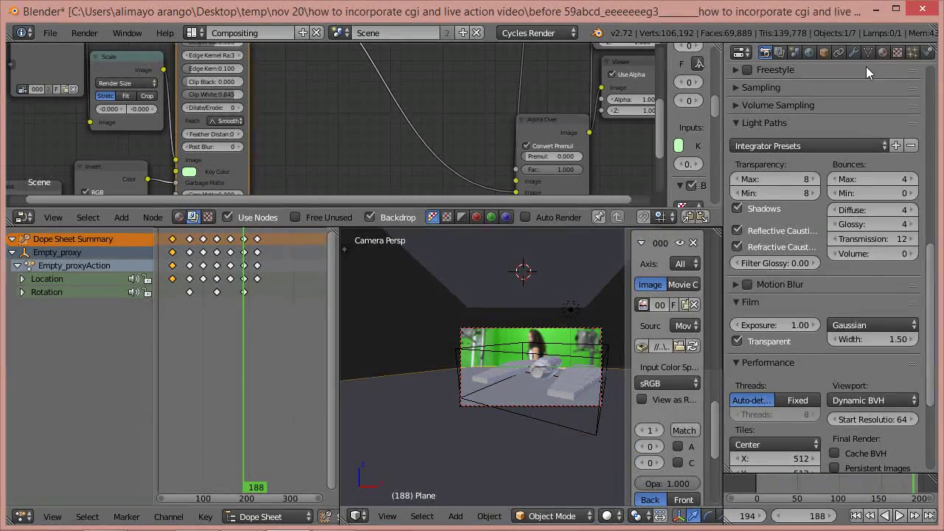
pyautogui.click(853, 52)
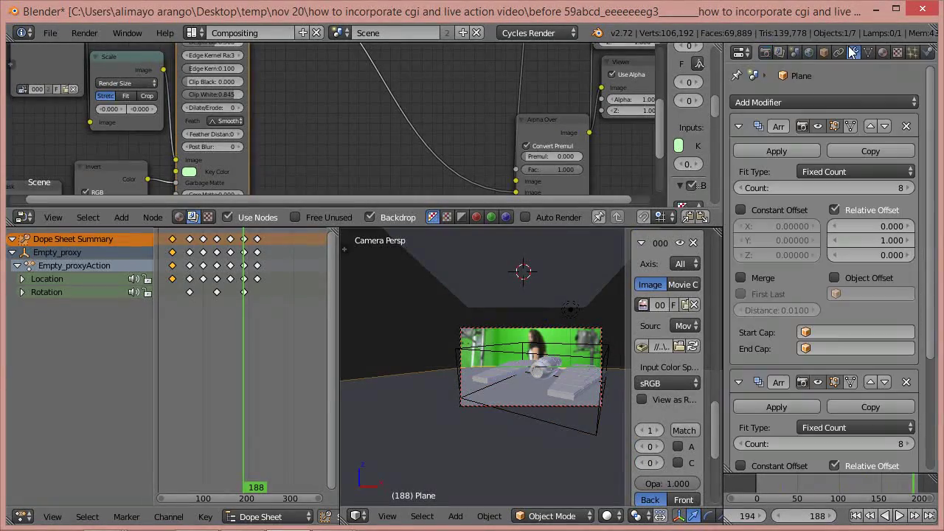
pyautogui.click(777, 152)
pyautogui.click(776, 151)
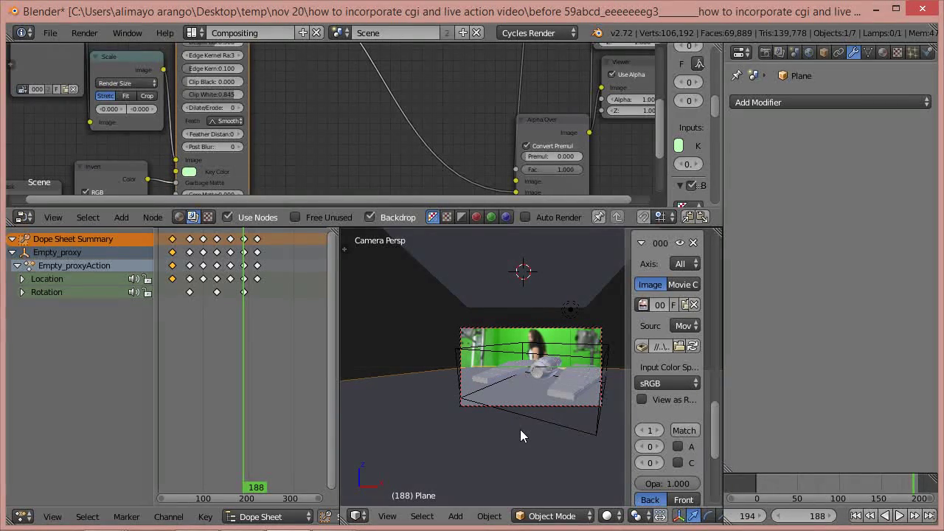
# Step: Set the floor plane's origin to its geometry
pyautogui.click(493, 517)
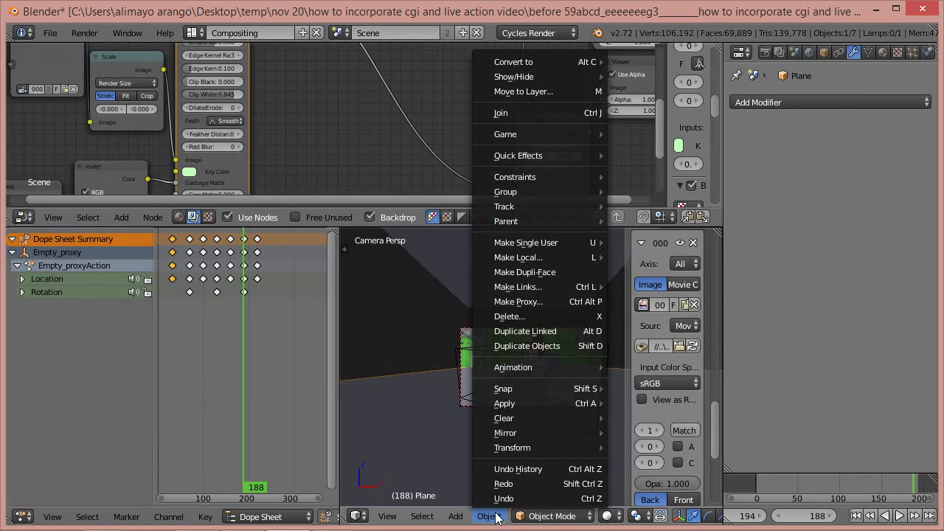
pyautogui.moveTo(517, 449)
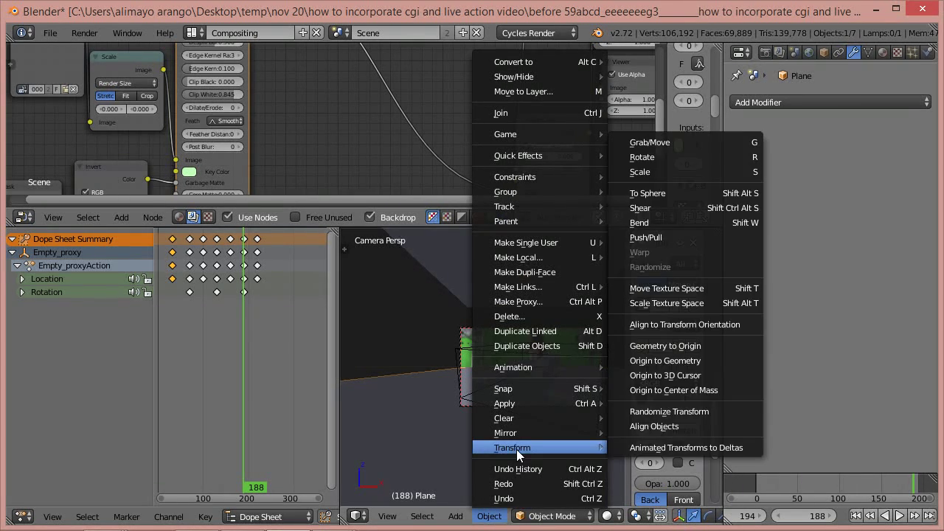
pyautogui.click(680, 361)
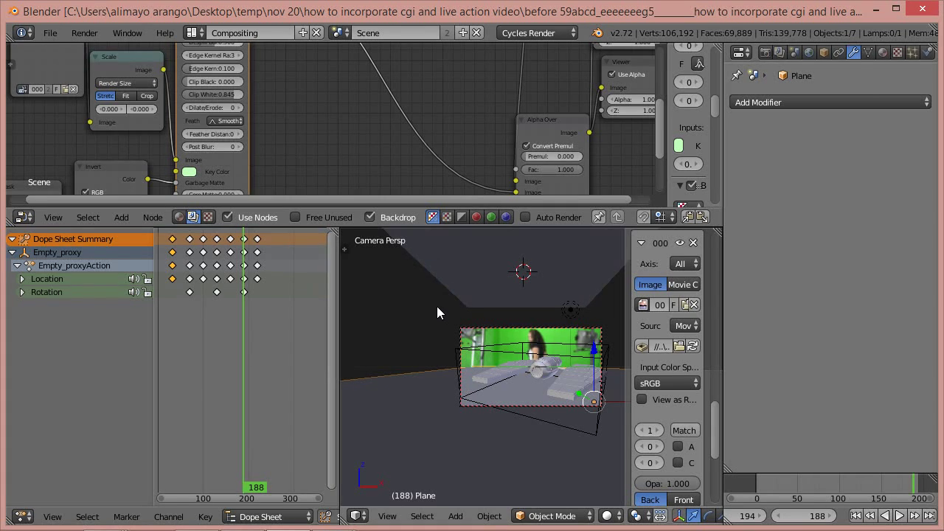
# Step: Raise the floor plane slightly along the Z axis in an edge-on orthographic view of the scene
pyautogui.press('q')
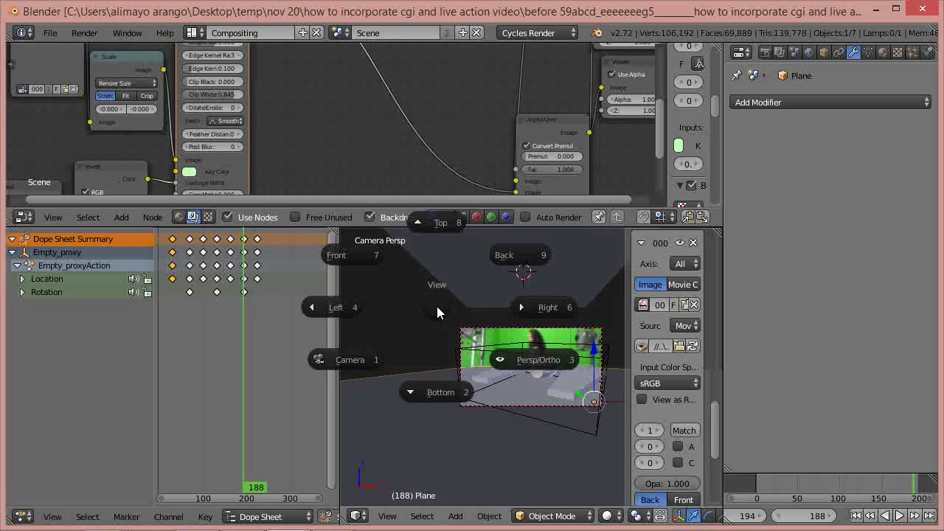
pyautogui.click(358, 256)
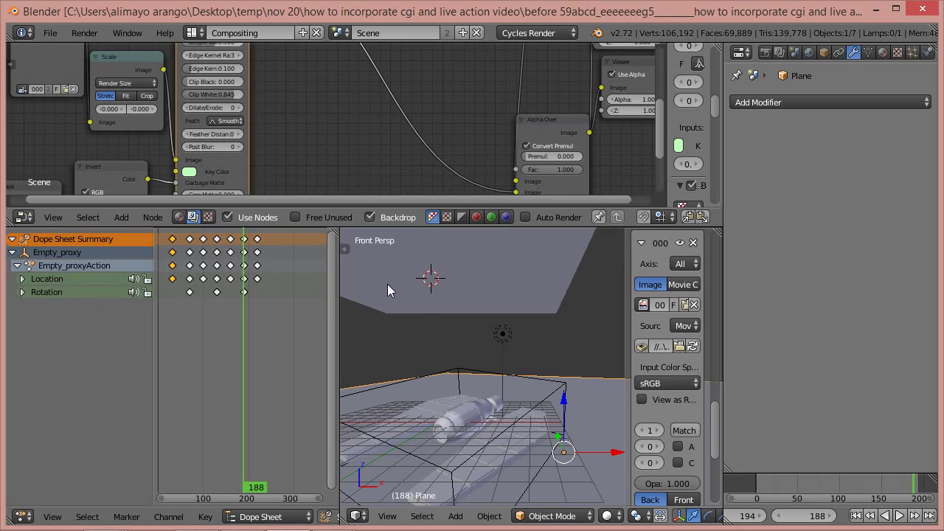
pyautogui.press('q')
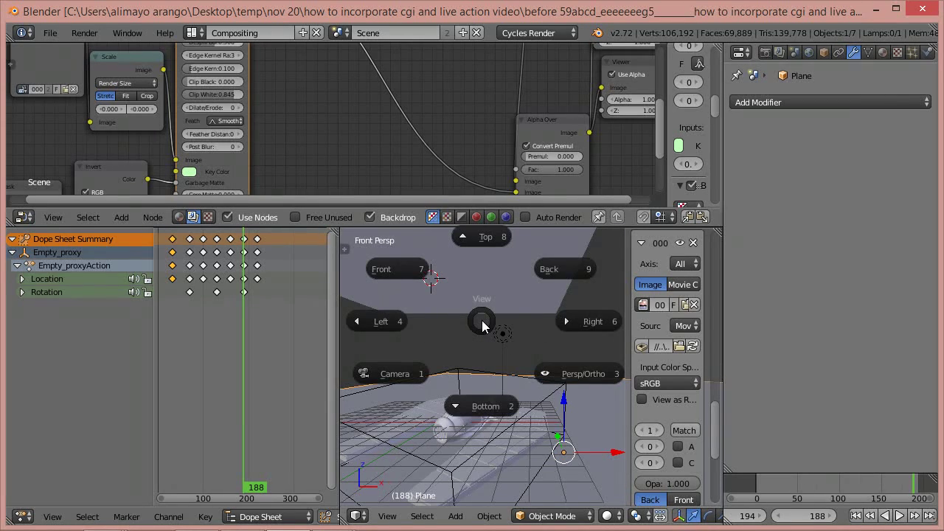
pyautogui.click(576, 376)
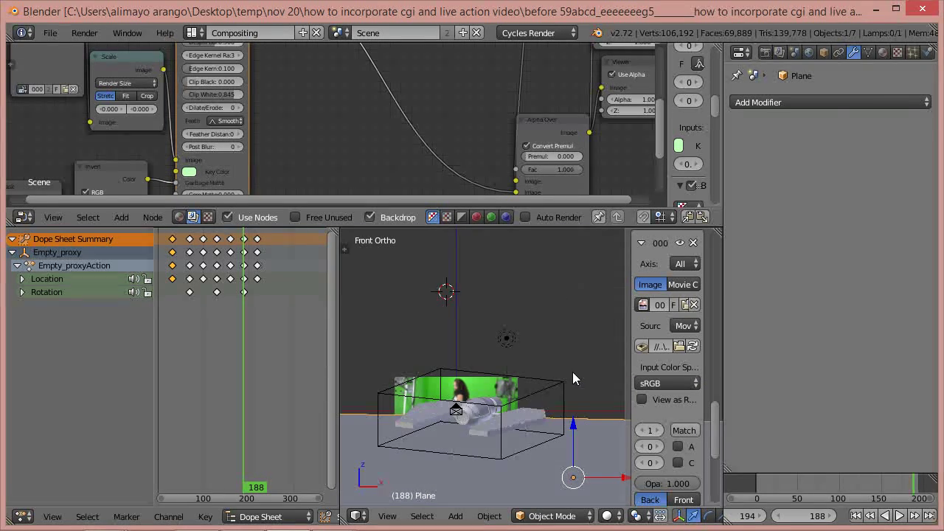
pyautogui.scroll(-3, 534, 363)
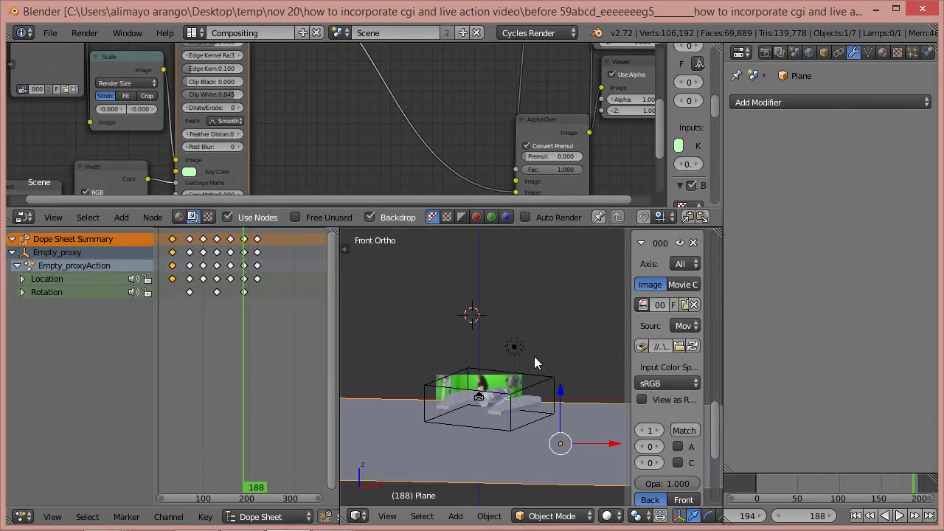
pyautogui.press('q')
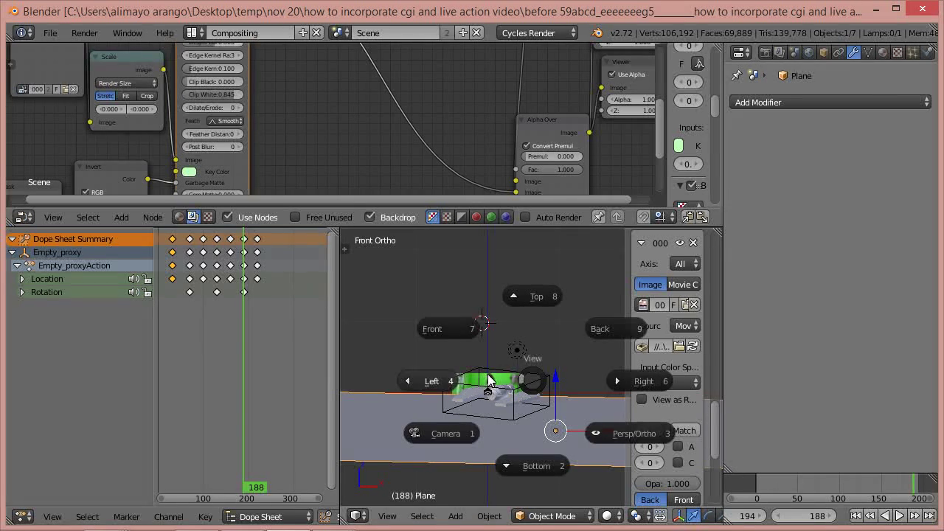
pyautogui.click(453, 328)
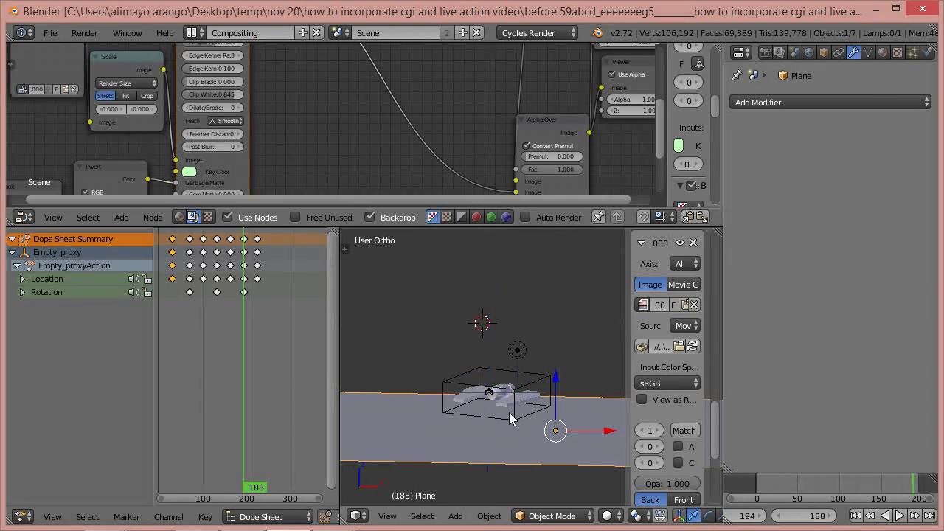
pyautogui.press('KP_8')
pyautogui.press('KP_8')
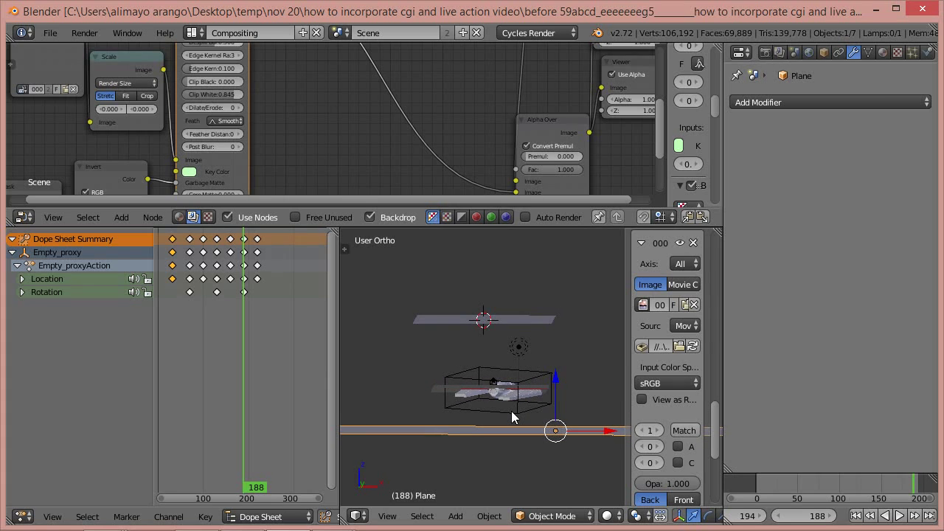
pyautogui.scroll(1, 513, 417)
pyautogui.moveTo(521, 423); pyautogui.dragTo(519, 422, button='middle')
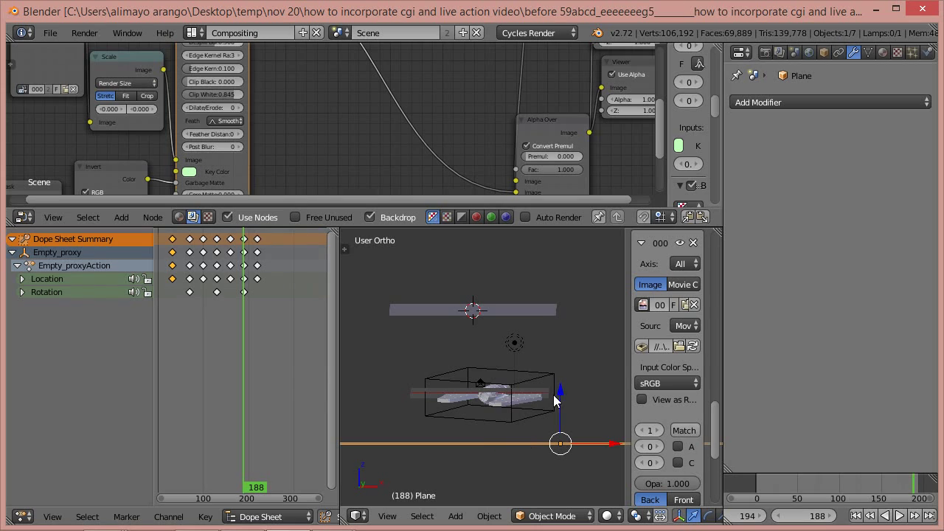
pyautogui.moveTo(564, 391); pyautogui.dragTo(562, 380)
# Step: At frame 51, raise the floor plane further to just beneath the spaceship, and save the file as the next numbered version
pyautogui.moveTo(807, 482); pyautogui.dragTo(800, 487)
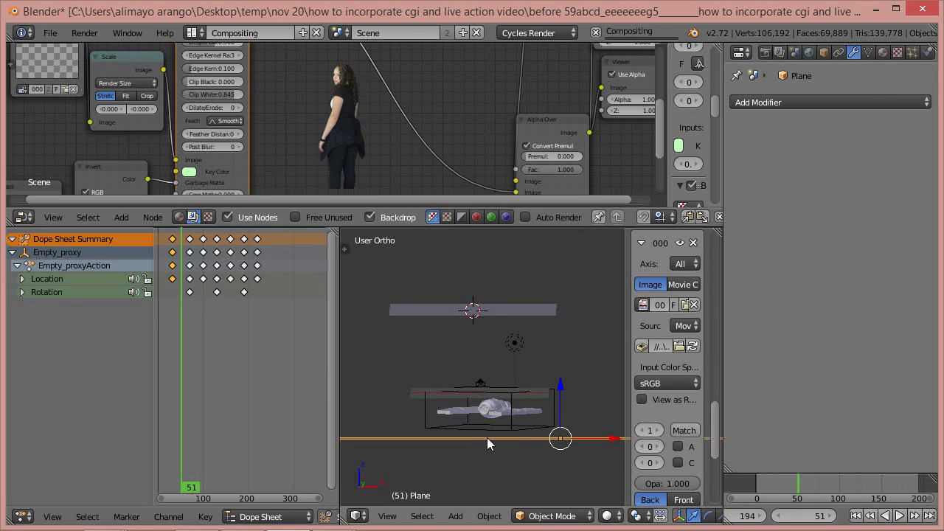
pyautogui.scroll(1, 486, 437)
pyautogui.moveTo(566, 411); pyautogui.dragTo(568, 392)
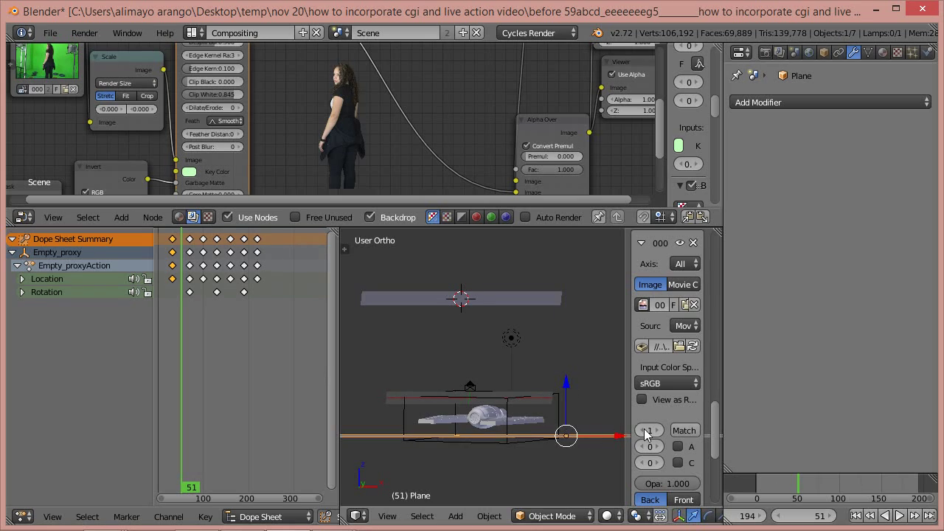
pyautogui.hotkey('ctrl', 'alt', 's')
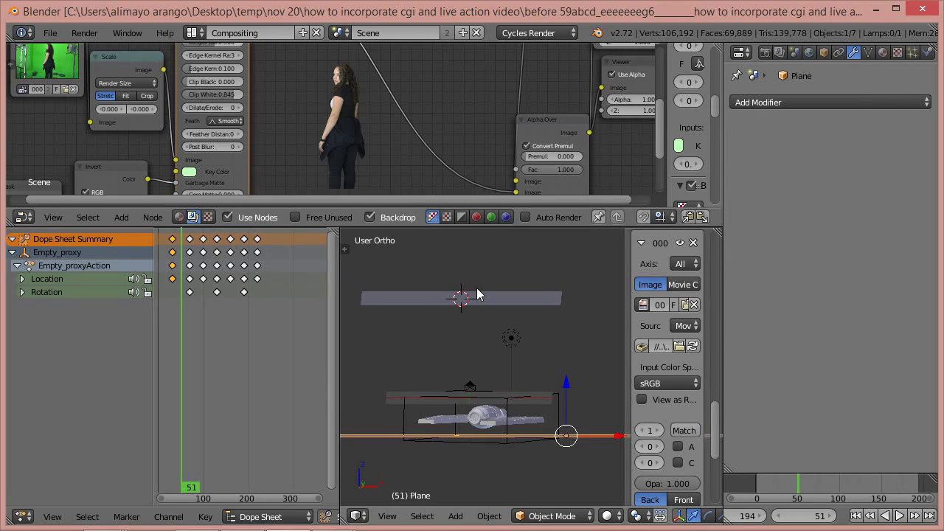
# Step: Render a still image of frame 51 from the perspective camera view to check the floor height, and close the render window
pyautogui.press('KP_5')
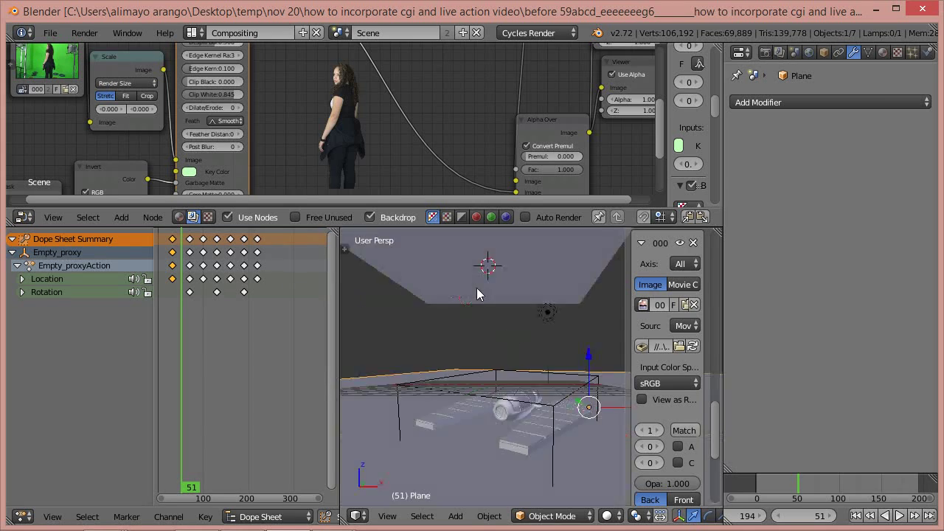
pyautogui.press('KP_0')
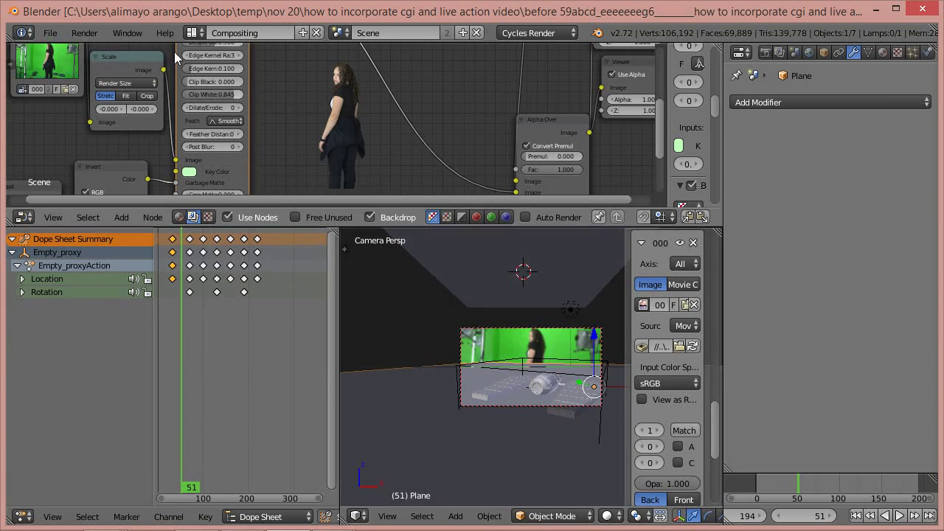
pyautogui.click(98, 36)
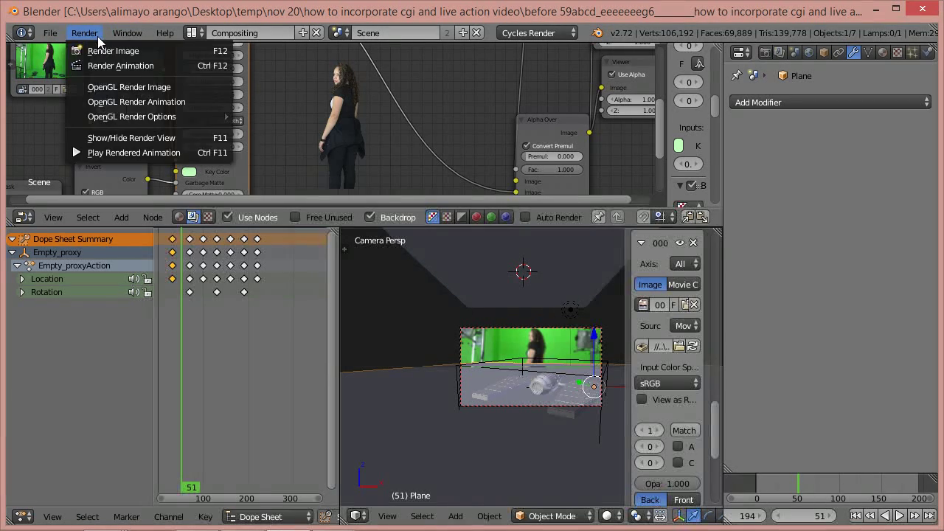
pyautogui.click(111, 52)
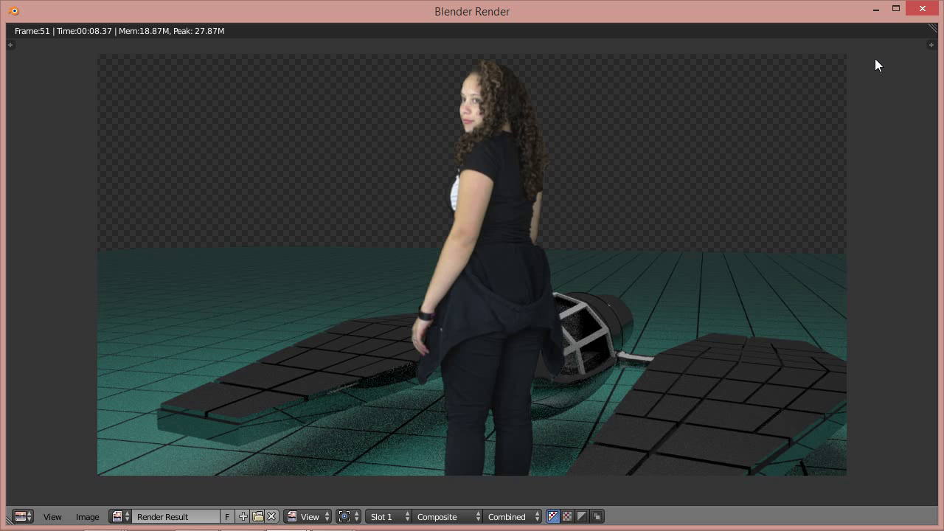
pyautogui.click(922, 8)
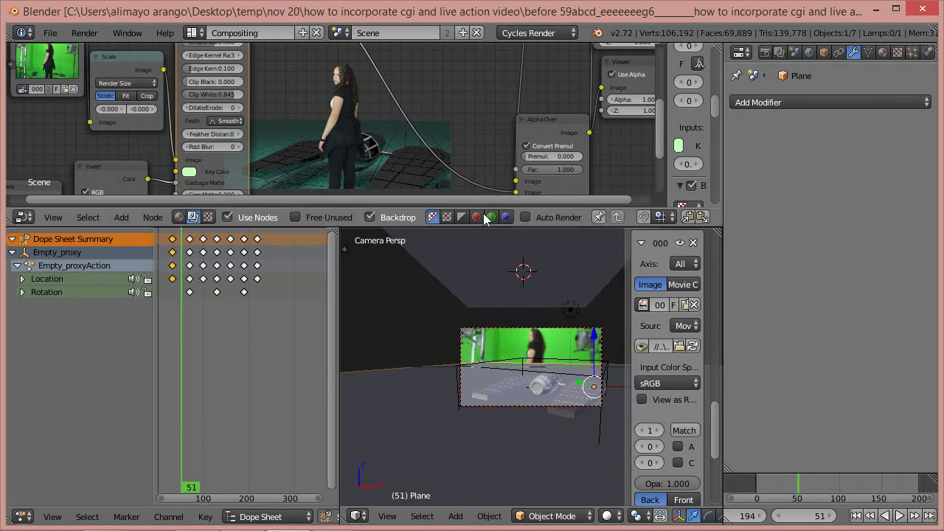
# Step: Enlarge the node editor, shift the Alpha Over node clear of the outputs, and add an Image input node below it
pyautogui.moveTo(496, 229); pyautogui.dragTo(478, 472)
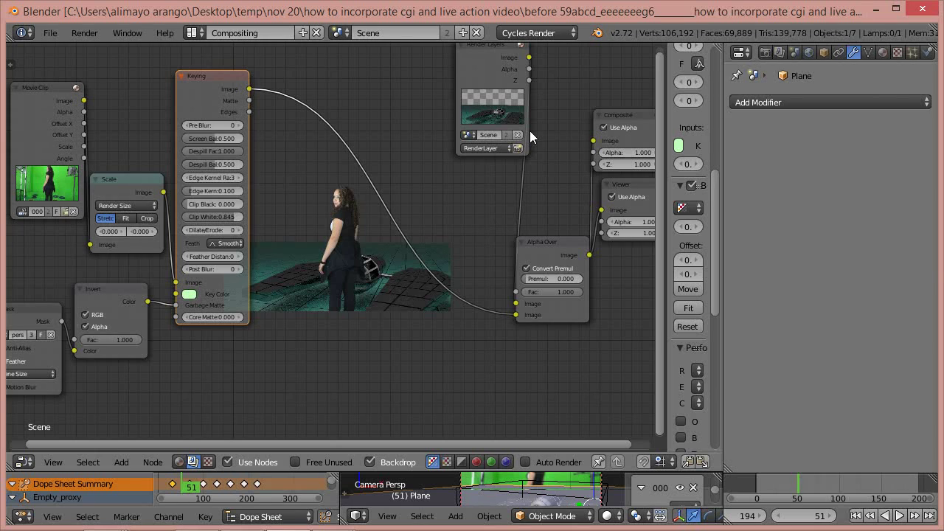
pyautogui.moveTo(547, 241); pyautogui.dragTo(504, 192)
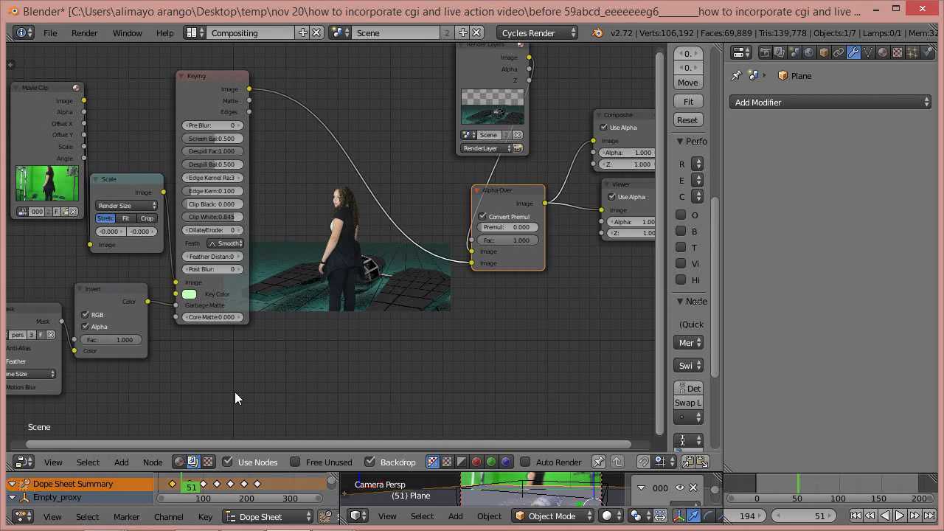
pyautogui.hotkey('shift', 'a')
pyautogui.moveTo(235, 390)
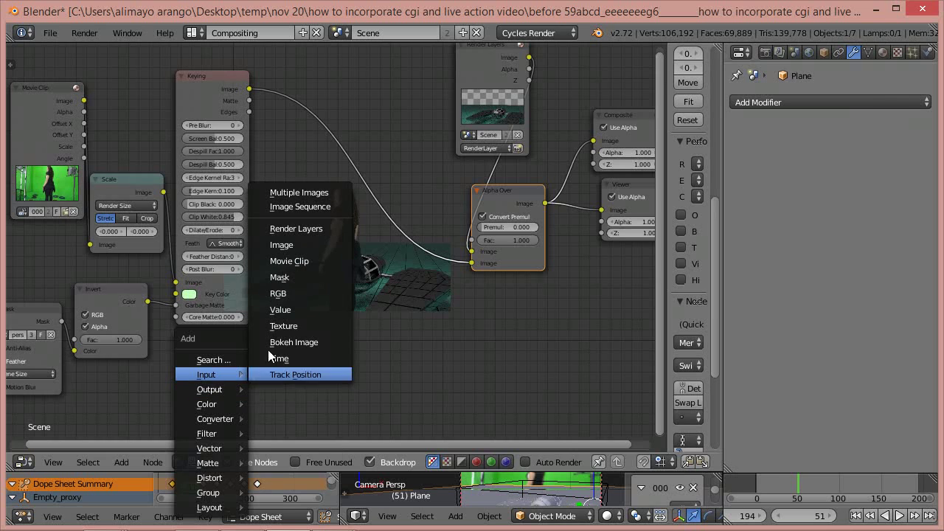
pyautogui.click(285, 247)
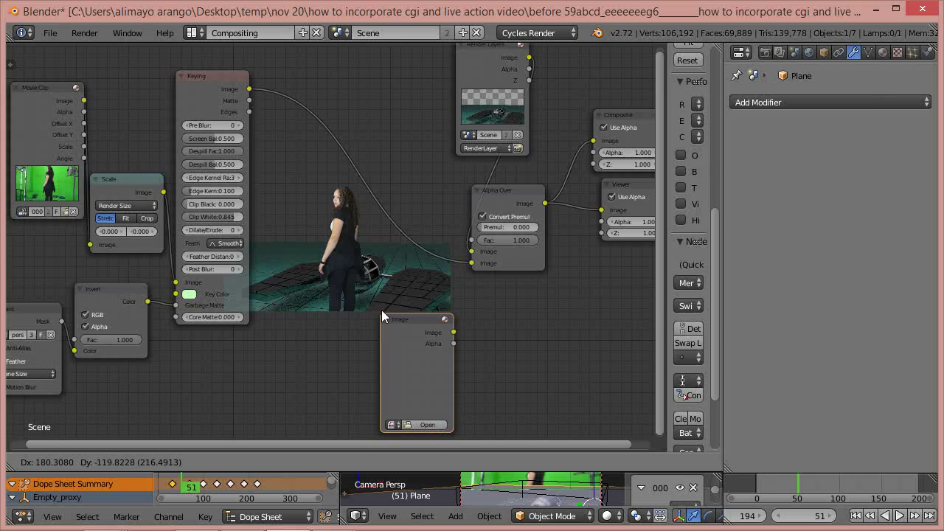
pyautogui.click(373, 301)
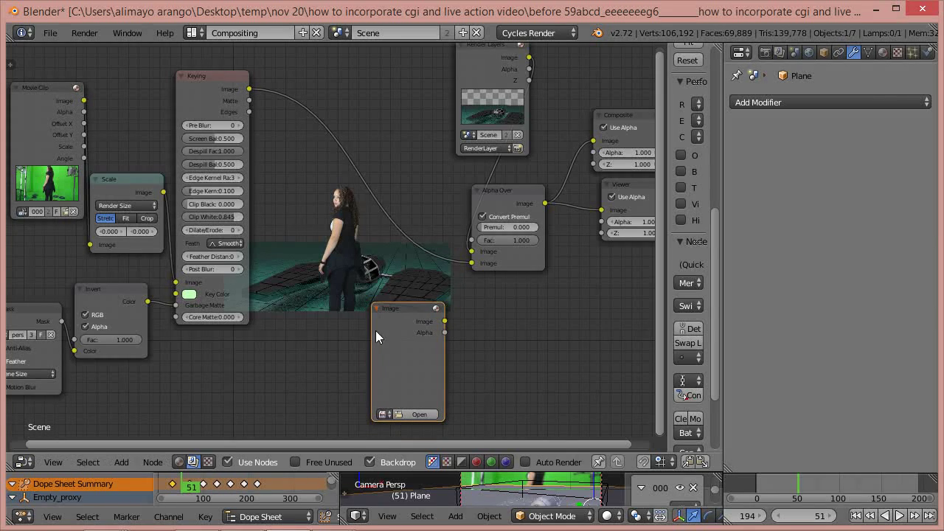
# Step: Load landscape-sci-fi-background-40145.jpg from the Desktop folder into the new Image node, using thumbnails to find it
pyautogui.click(408, 413)
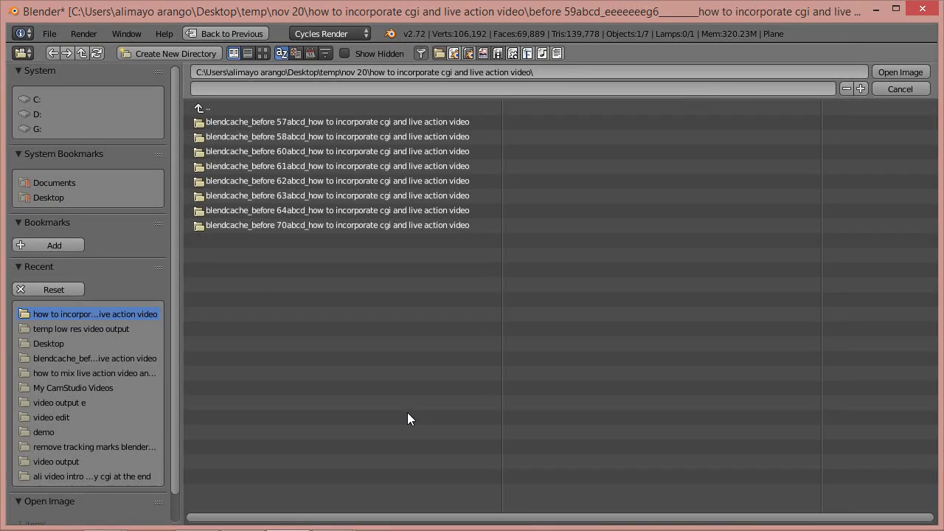
pyautogui.click(59, 201)
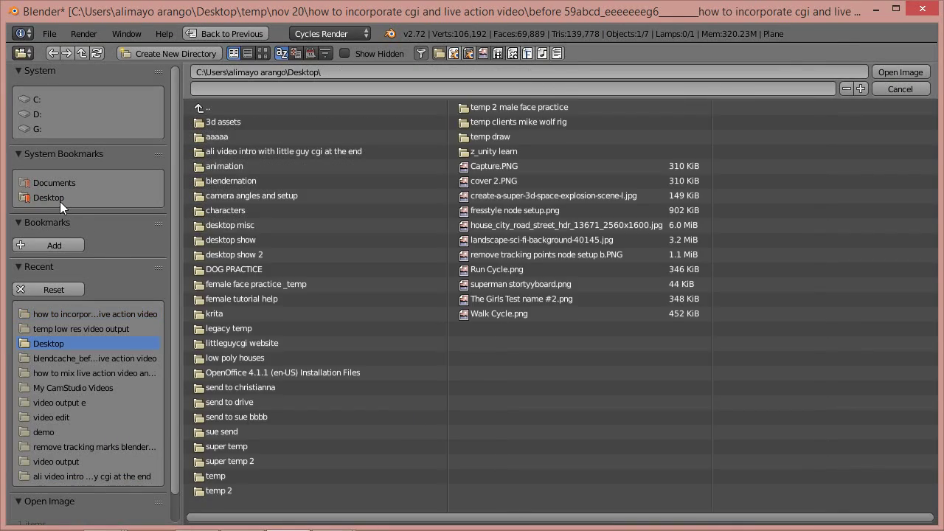
pyautogui.click(264, 52)
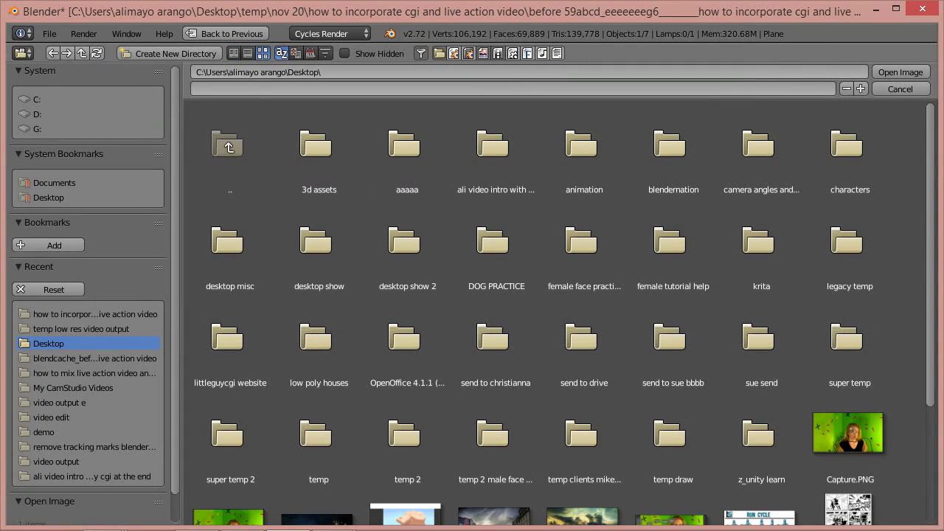
pyautogui.scroll(-3, 921, 337)
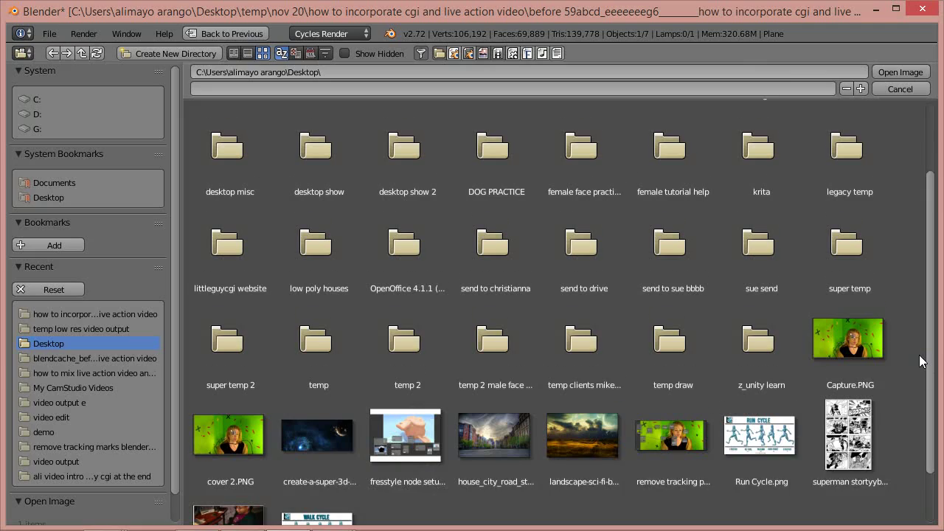
pyautogui.scroll(-2, 922, 361)
pyautogui.click(599, 366)
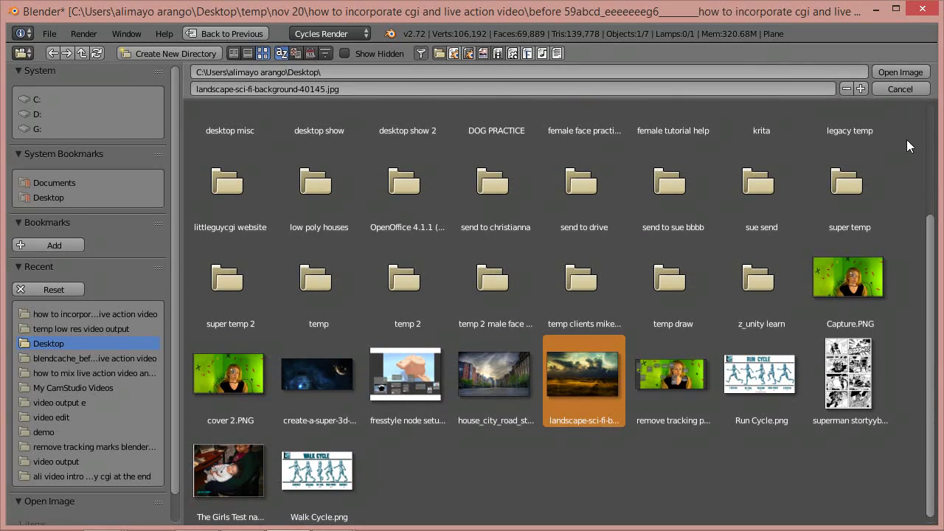
pyautogui.click(899, 73)
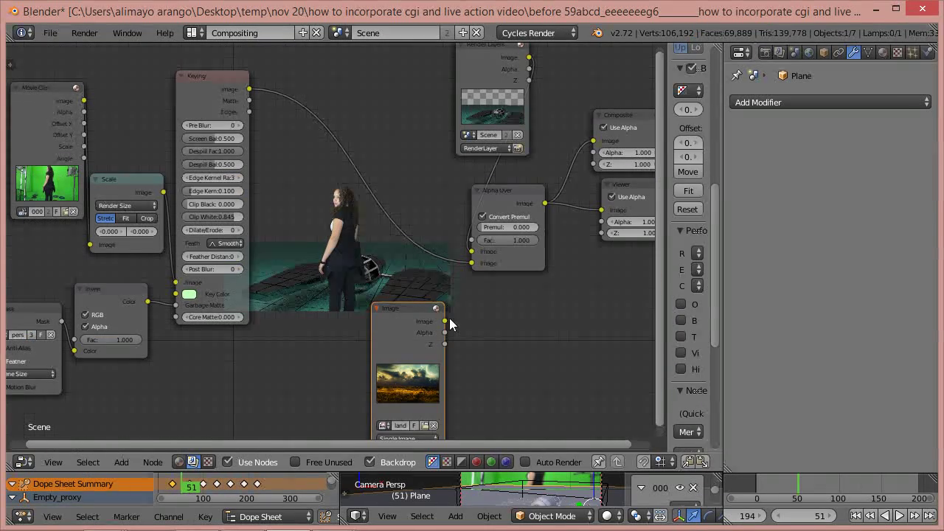
# Step: Shift the Image node toward the Keying node, and duplicate the Alpha Over node, placing the copy beside the Image node
pyautogui.moveTo(398, 330); pyautogui.dragTo(376, 296)
pyautogui.click(495, 204)
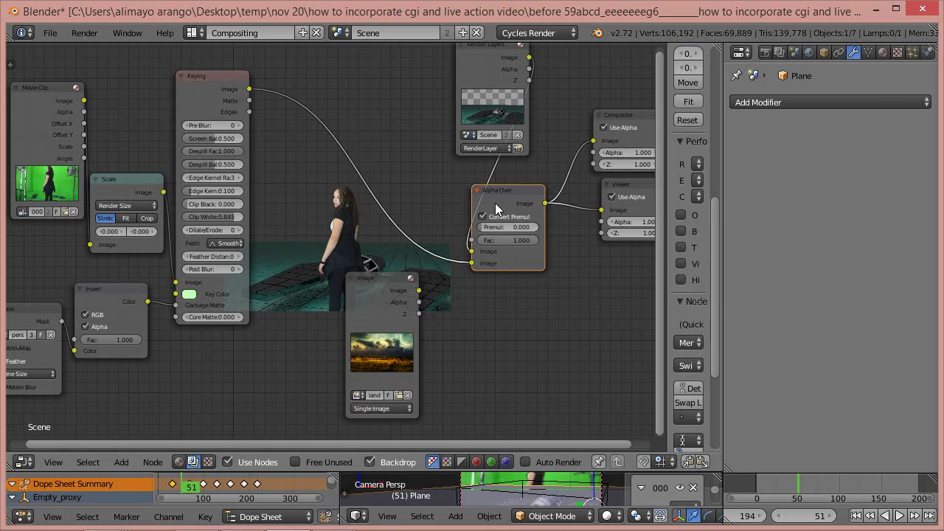
pyautogui.hotkey('shift', 'd')
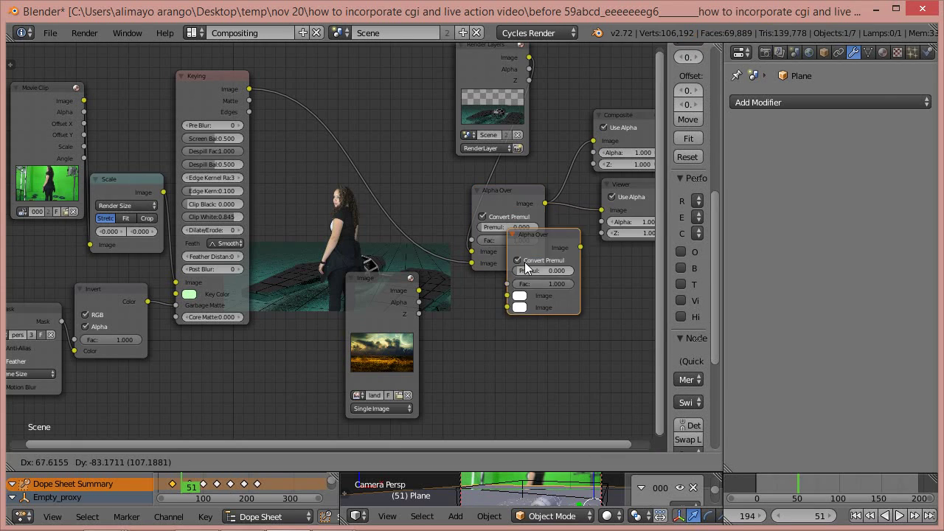
pyautogui.click(489, 318)
# Step: Spread out the nodes, moving the original Alpha Over and Render Layers toward the Keying node and the duplicate Alpha Over away from the Image node
pyautogui.moveTo(504, 200); pyautogui.dragTo(410, 186)
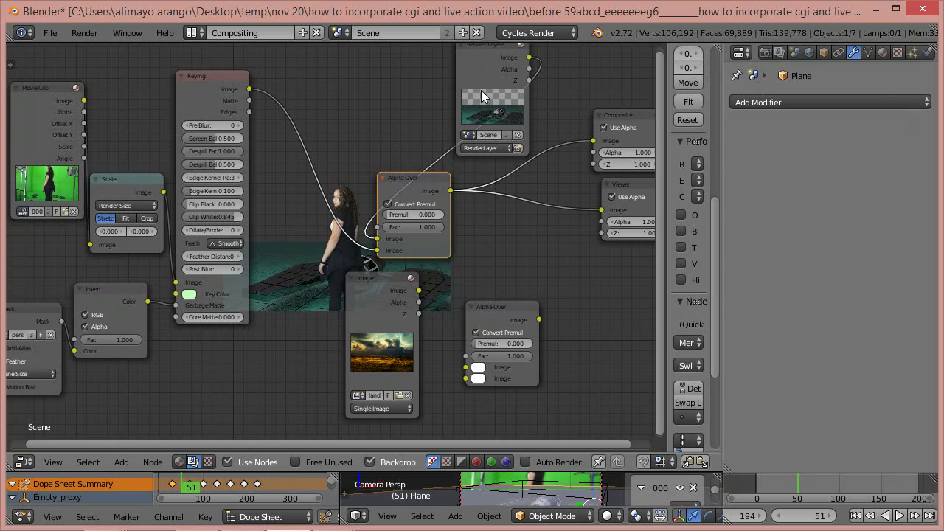
pyautogui.moveTo(465, 82); pyautogui.dragTo(413, 84)
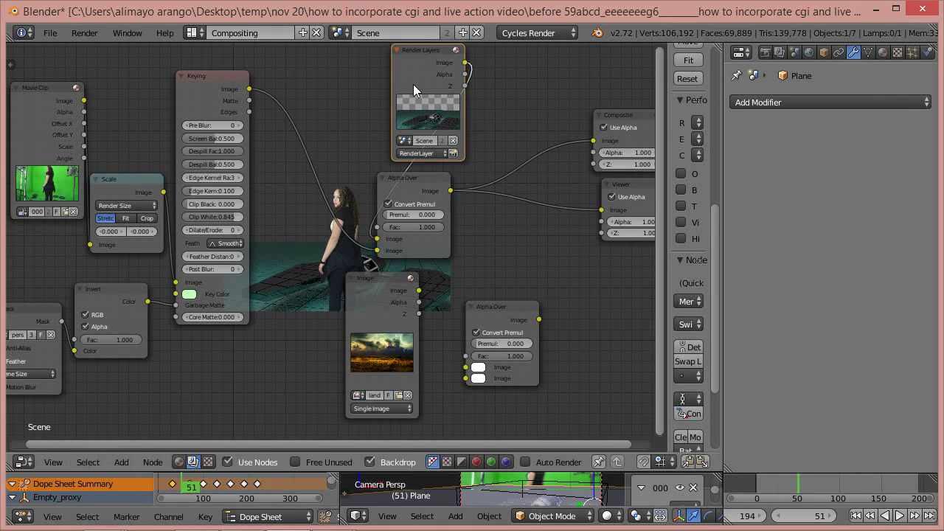
pyautogui.moveTo(496, 310); pyautogui.dragTo(545, 306)
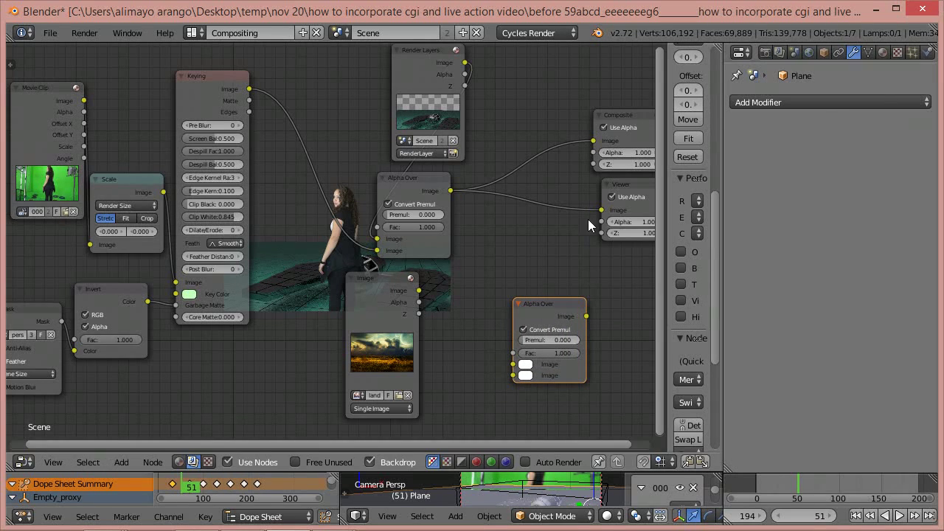
# Step: Disconnect the original Alpha Over from the Viewer and Composite nodes, and link its output to the second Image input of the duplicate Alpha Over
pyautogui.moveTo(601, 210); pyautogui.dragTo(508, 188)
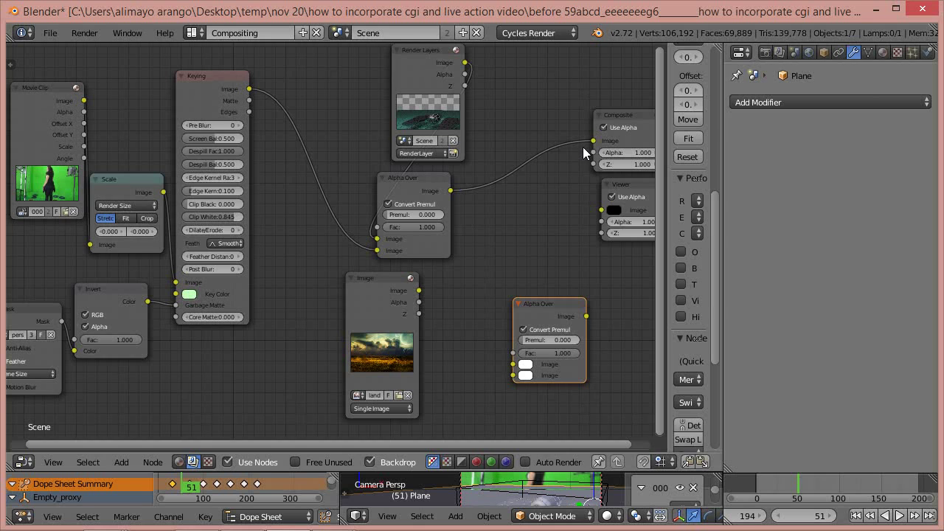
pyautogui.moveTo(593, 140); pyautogui.dragTo(508, 375)
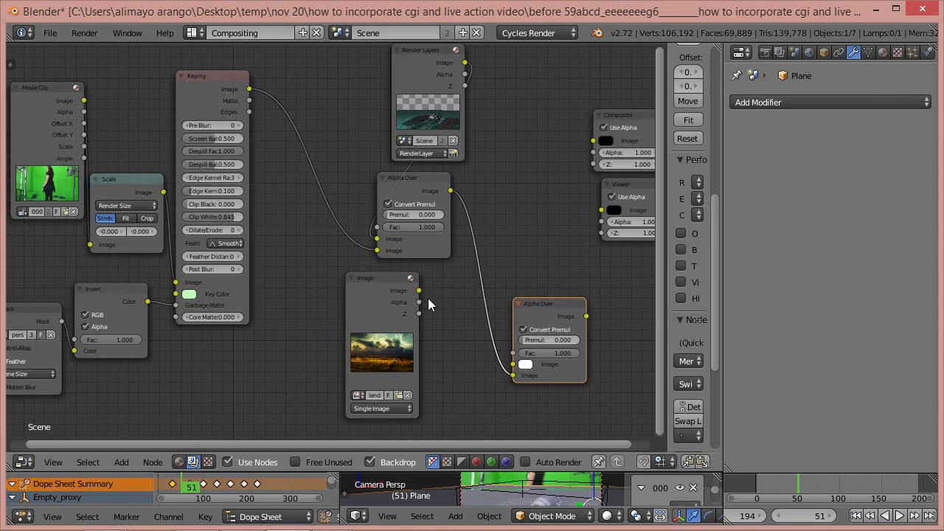
# Step: Duplicate the Scale node and link the copy between the background Image node and the second Alpha Over's first Image input
pyautogui.moveTo(376, 289); pyautogui.dragTo(338, 288)
pyautogui.click(116, 185)
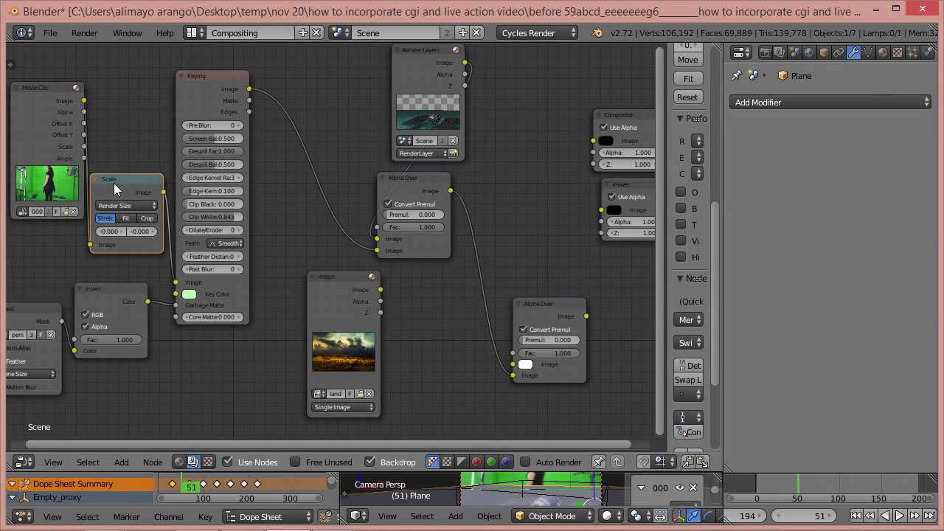
pyautogui.hotkey('shift', 'd')
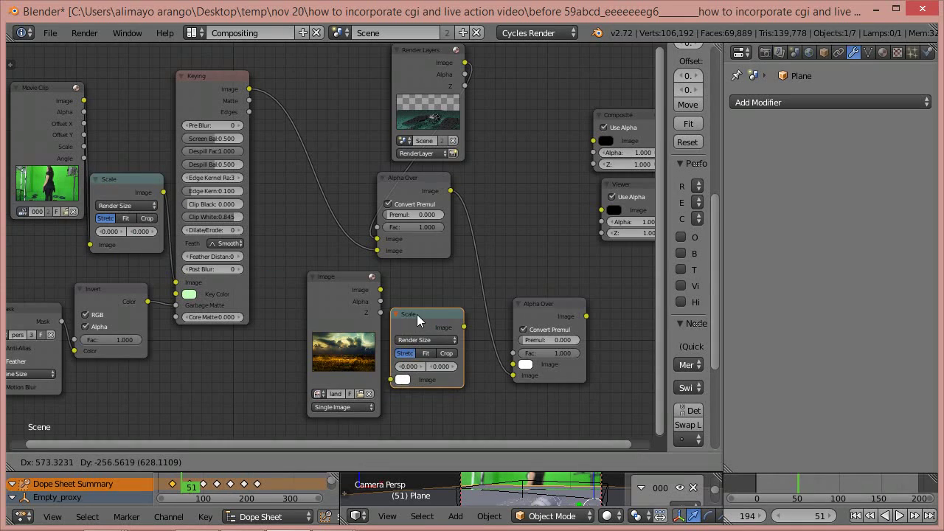
pyautogui.click(423, 318)
pyautogui.moveTo(333, 283); pyautogui.dragTo(396, 382)
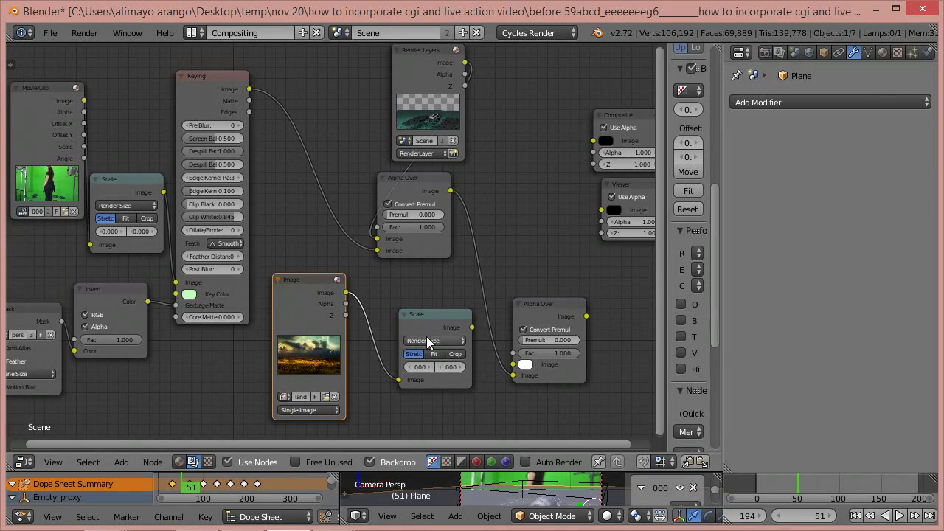
pyautogui.moveTo(430, 314); pyautogui.dragTo(410, 316)
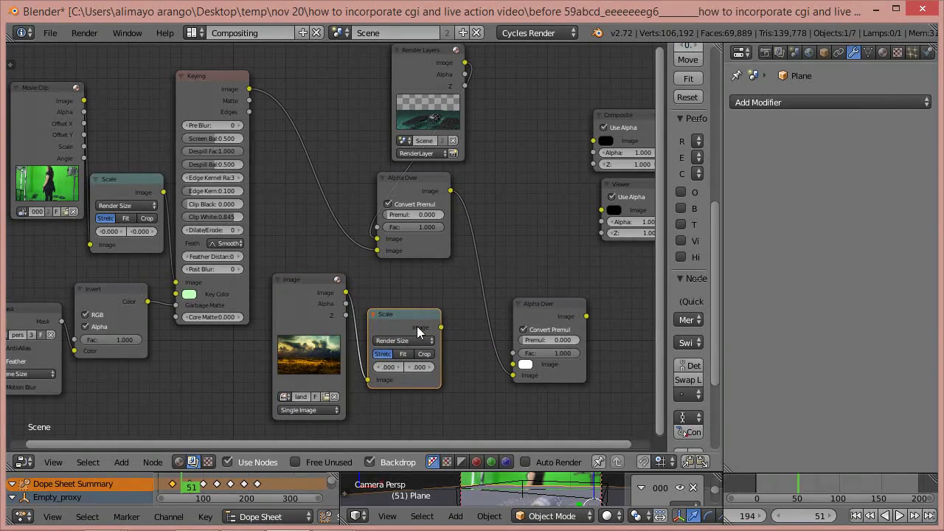
pyautogui.moveTo(441, 328); pyautogui.dragTo(514, 366)
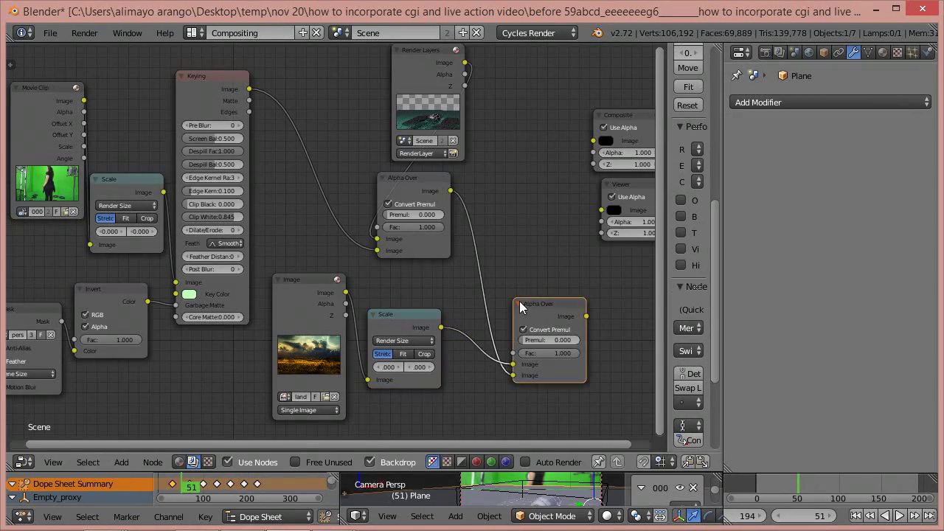
# Step: Move the second Alpha Over closer to the new Scale node and link its output to the Viewer and Composite nodes
pyautogui.moveTo(519, 301); pyautogui.dragTo(473, 293)
pyautogui.moveTo(542, 309); pyautogui.dragTo(598, 216)
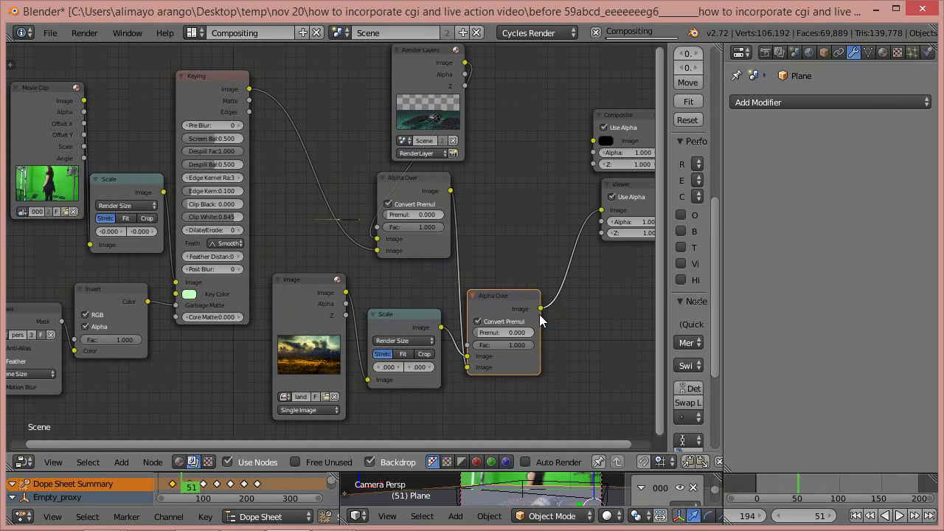
pyautogui.moveTo(540, 309); pyautogui.dragTo(593, 141)
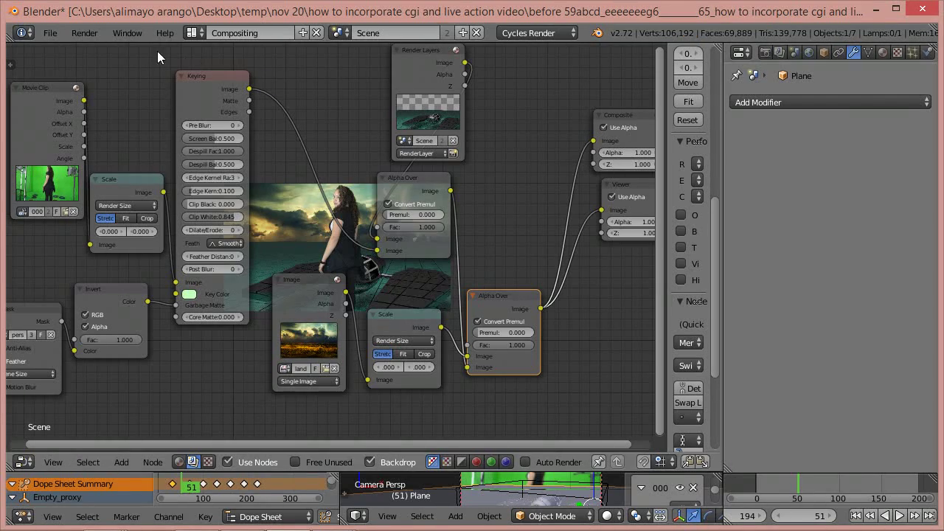
# Step: Render the current frame to check the woman and spaceship over the sky background, and close the render window
pyautogui.click(85, 33)
pyautogui.click(93, 52)
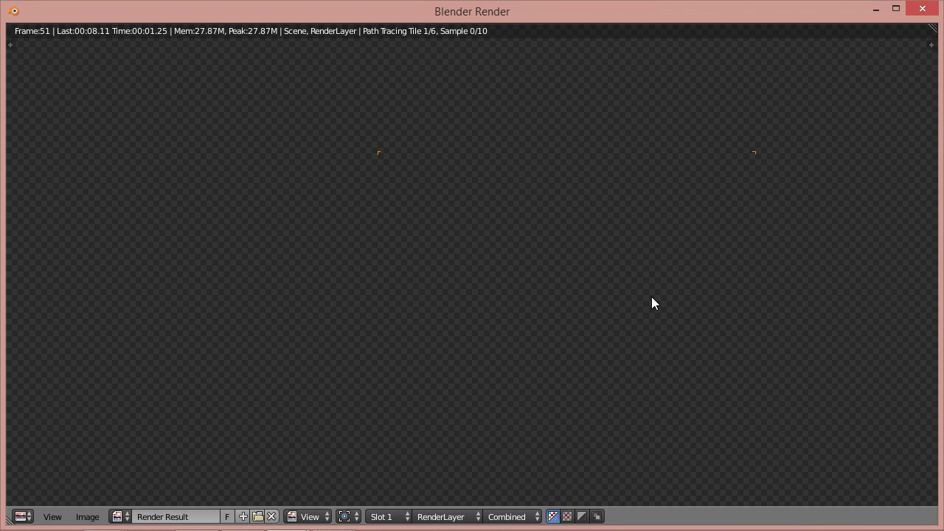
pyautogui.scroll(-1, 652, 302)
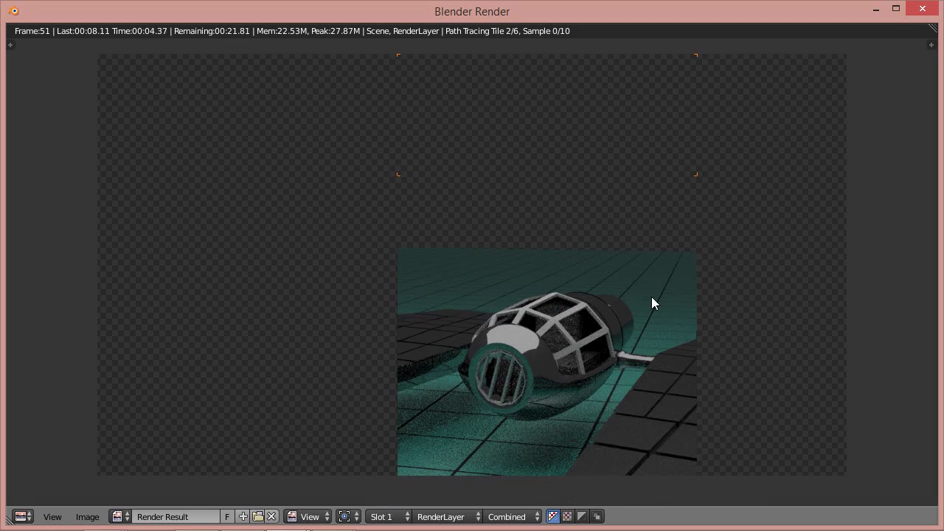
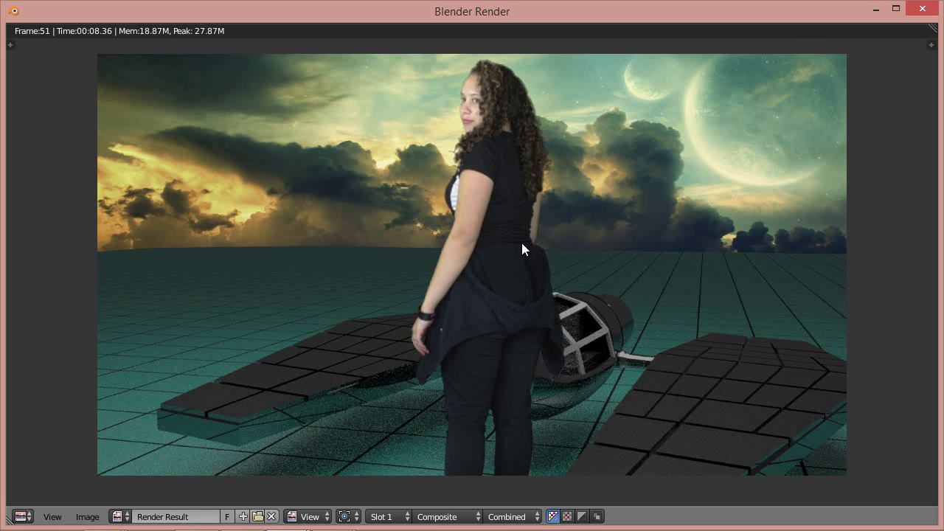
pyautogui.click(922, 10)
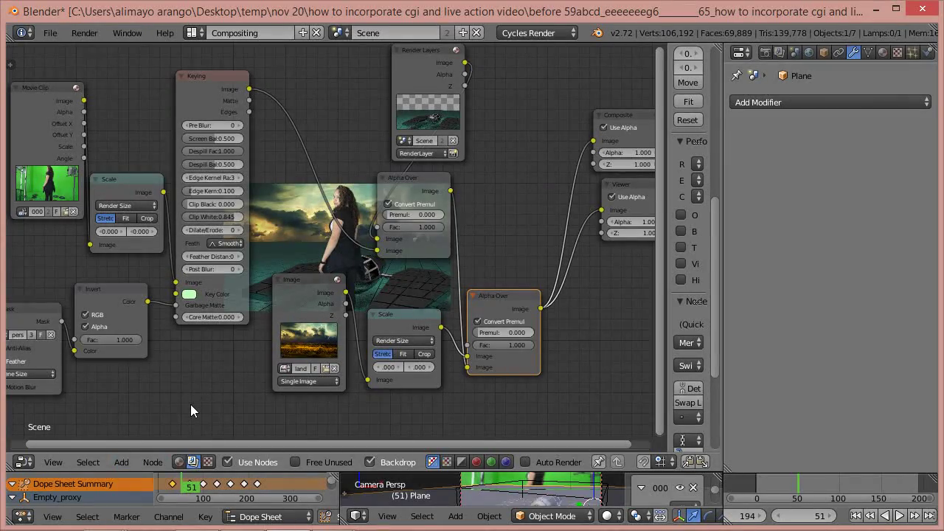
# Step: Add a Transform distort node and insert it on the link between the Keying node and the first Alpha Over
pyautogui.hotkey('shift', 'a')
pyautogui.moveTo(195, 404)
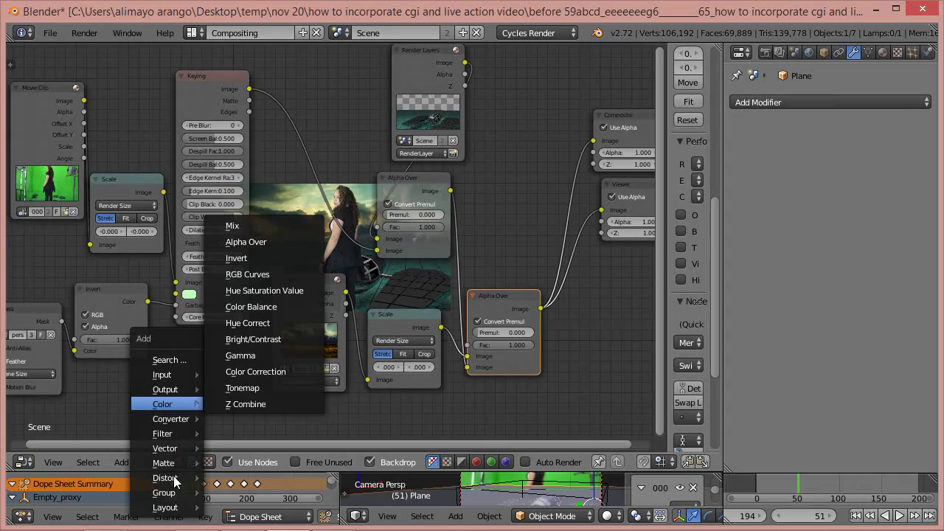
pyautogui.moveTo(174, 480)
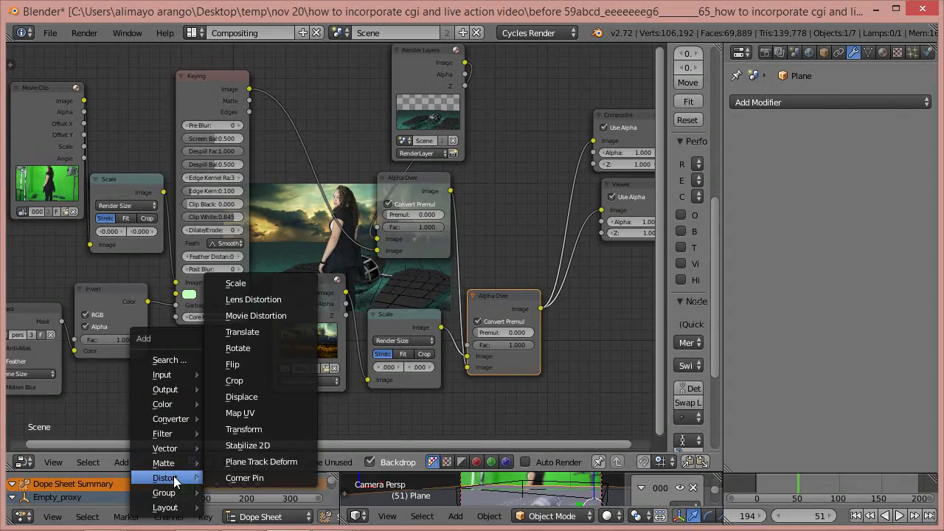
pyautogui.click(244, 431)
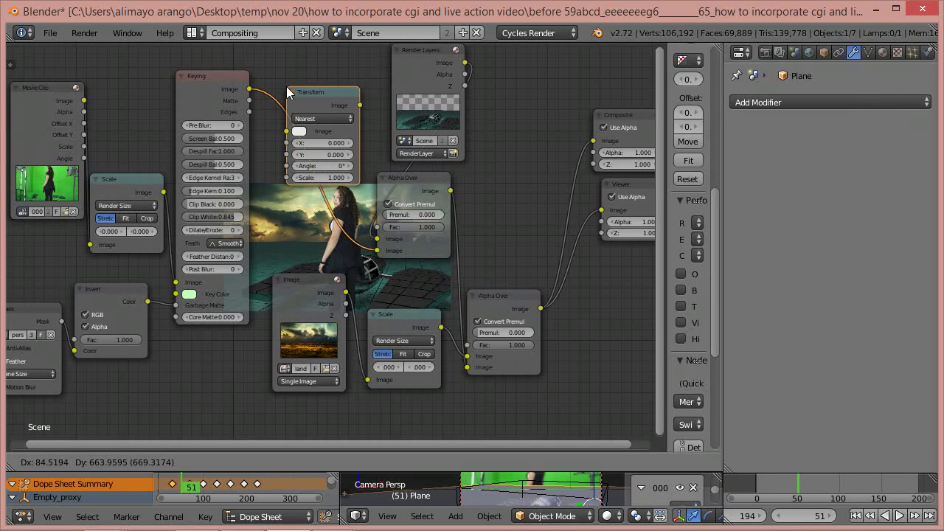
pyautogui.click(288, 92)
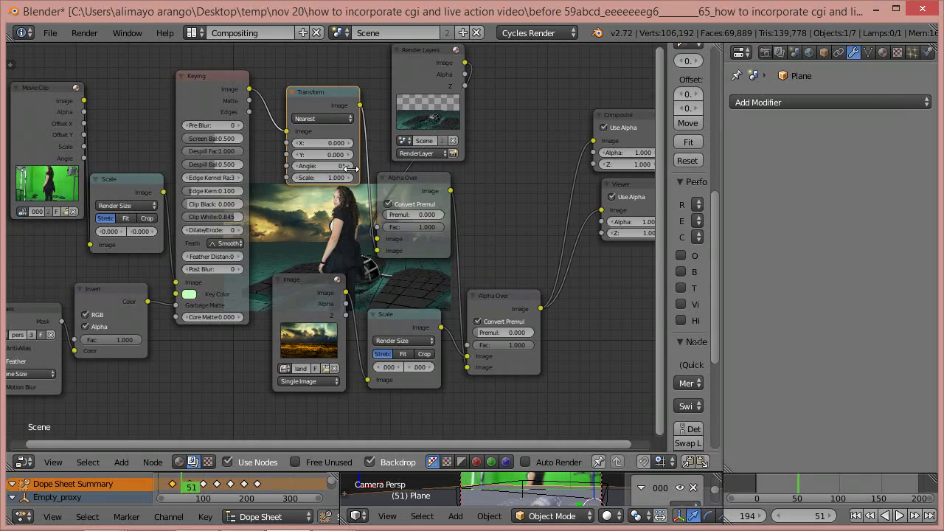
# Step: Spread out the background Image, its Scale node and both Alpha Over nodes to uncover the backdrop preview
pyautogui.moveTo(324, 281); pyautogui.dragTo(277, 339)
pyautogui.moveTo(390, 316); pyautogui.dragTo(402, 330)
pyautogui.moveTo(466, 300); pyautogui.dragTo(500, 306)
pyautogui.moveTo(414, 187); pyautogui.dragTo(504, 184)
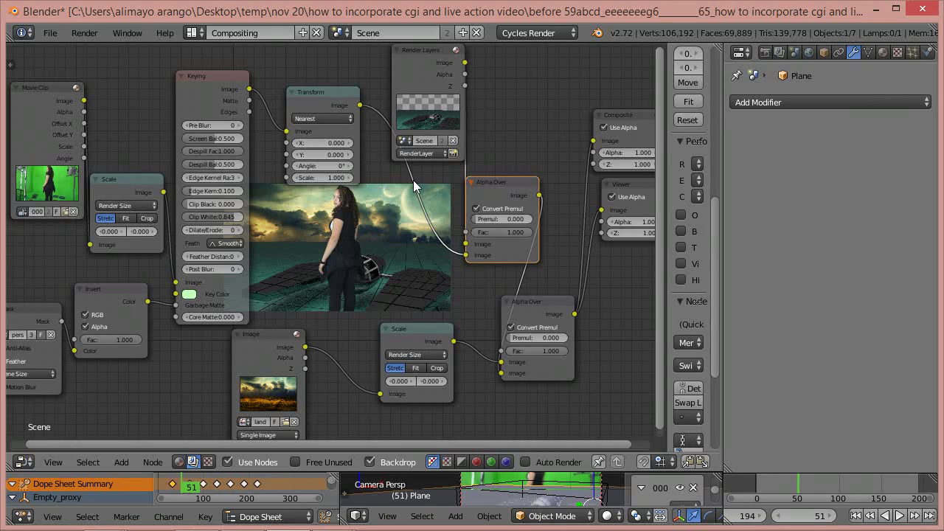
# Step: Set the Transform node's Scale to 0.7 and its Y offset to -109 to shrink and lower the woman
pyautogui.click(333, 178)
pyautogui.press('BackSpace')
pyautogui.write('.7')
pyautogui.press('Return')
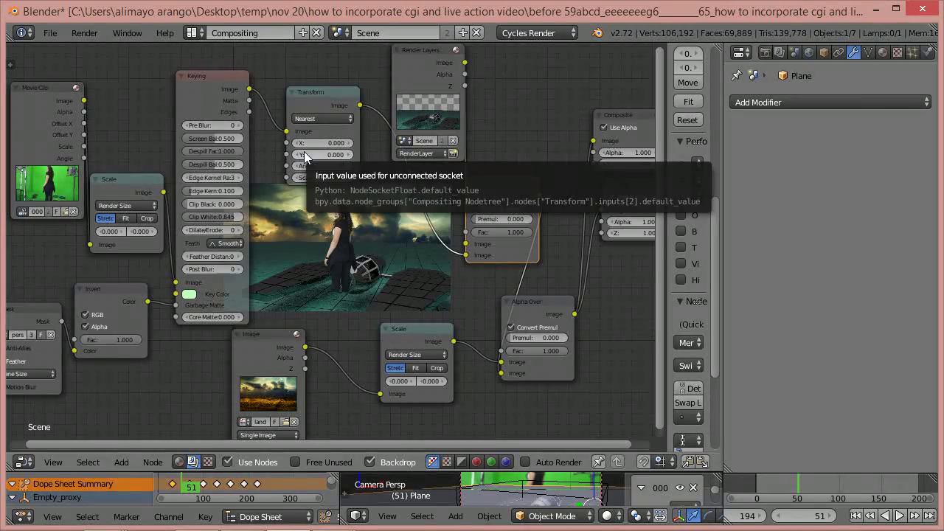
pyautogui.scroll(2, 303, 151)
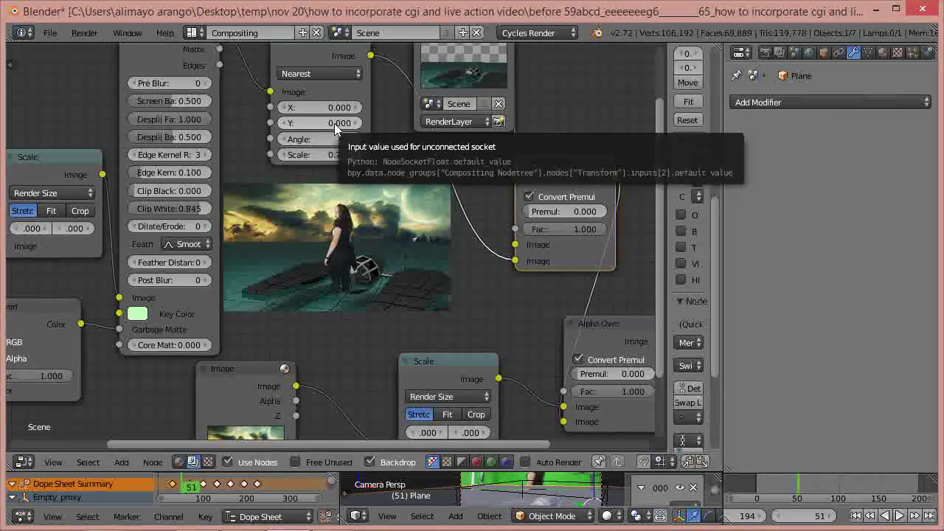
pyautogui.click(333, 124)
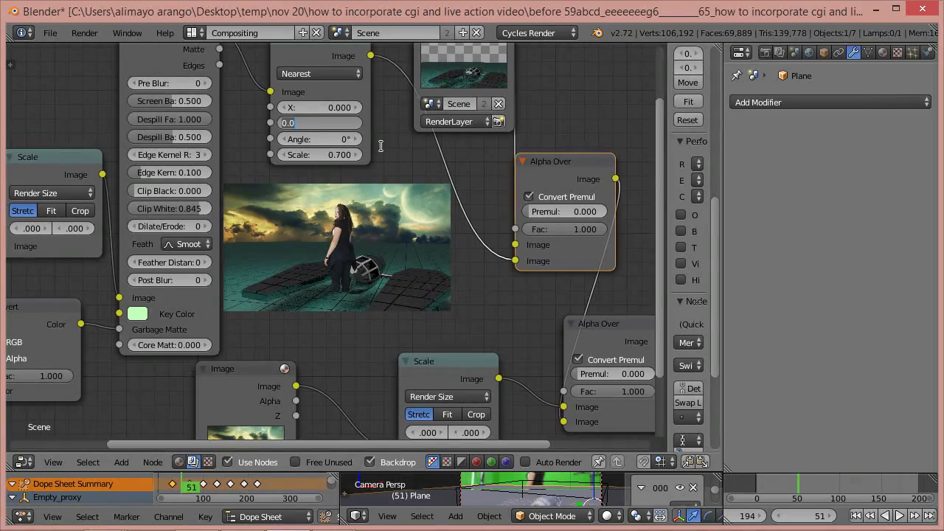
pyautogui.press('BackSpace')
pyautogui.write('-109')
pyautogui.press('Return')
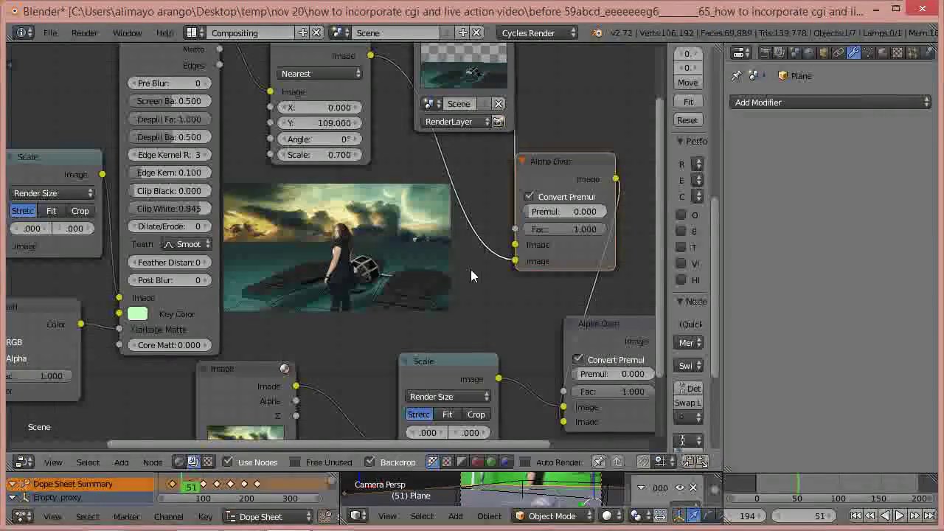
# Step: Render the frame again to check the woman's new size and position, and leave the render view
pyautogui.click(97, 32)
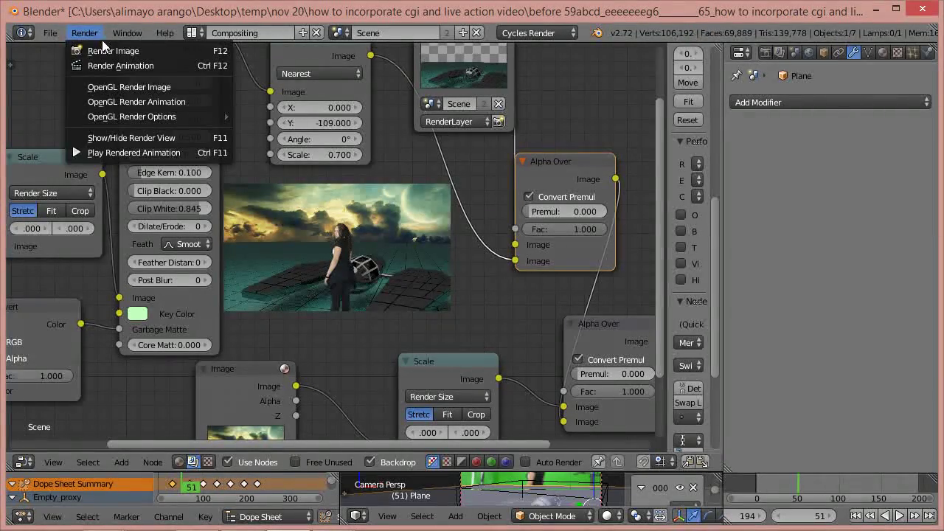
pyautogui.click(107, 51)
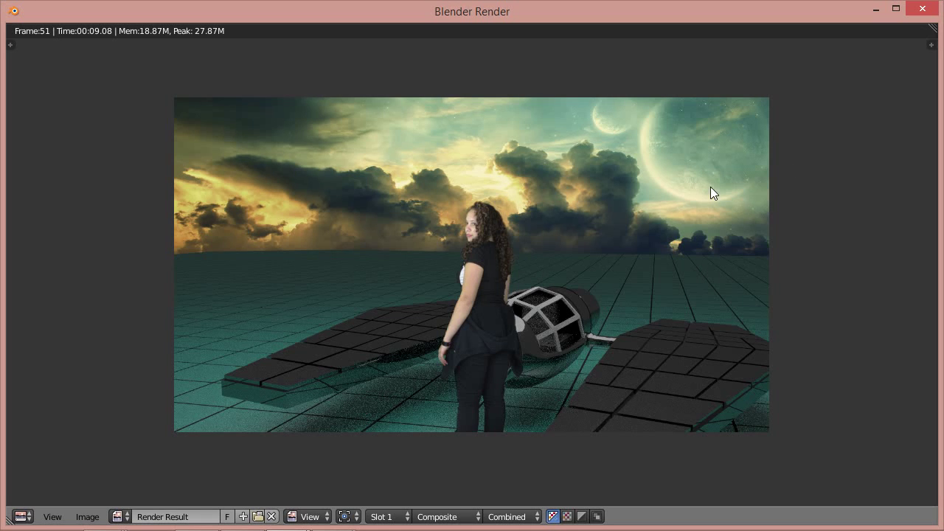
pyautogui.press('Escape')
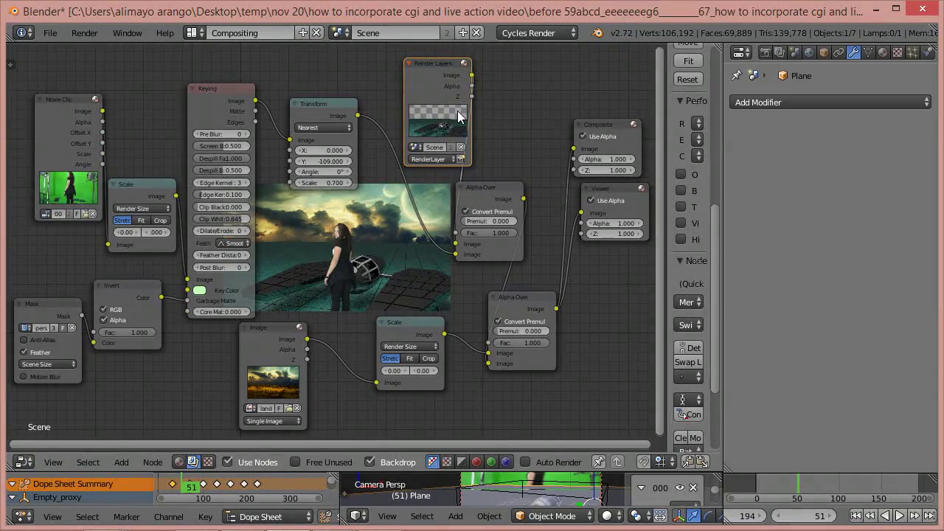
# Step: Arrange the footage Scale, Keying, Transform, Invert and Mask nodes into a compact cluster around the Movie Clip node
pyautogui.moveTo(148, 186); pyautogui.dragTo(146, 101)
pyautogui.moveTo(204, 106); pyautogui.dragTo(202, 89)
pyautogui.moveTo(313, 102); pyautogui.dragTo(281, 87)
pyautogui.moveTo(146, 289); pyautogui.dragTo(158, 200)
pyautogui.click(53, 302)
pyautogui.moveTo(58, 284); pyautogui.dragTo(69, 239)
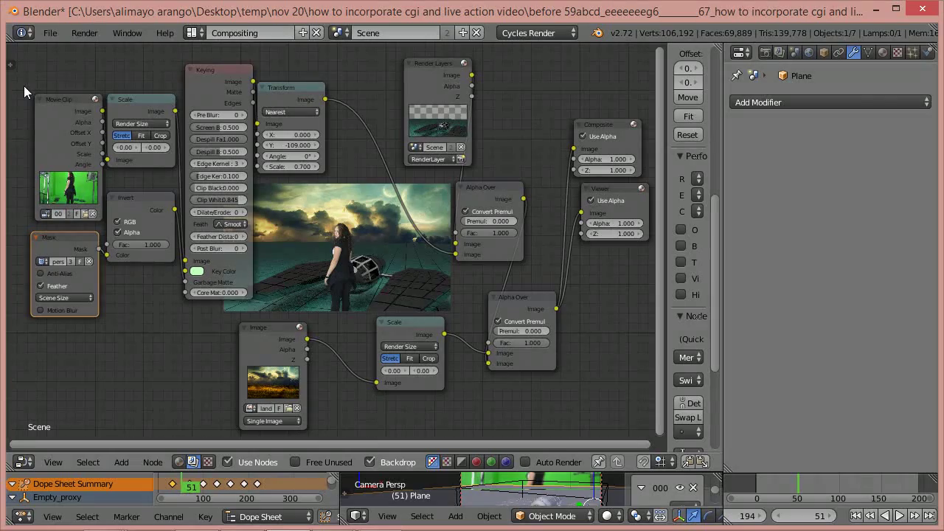
# Step: Group the Movie Clip, Mask, Scale, Invert, Keying and Transform nodes into one node group named 1
pyautogui.moveTo(24, 86); pyautogui.dragTo(349, 303)
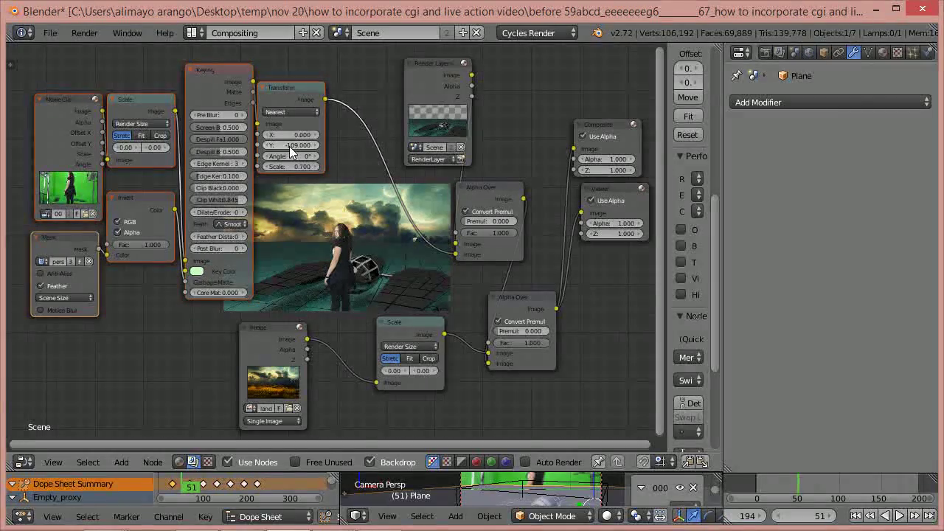
pyautogui.hotkey('ctrl', 'g')
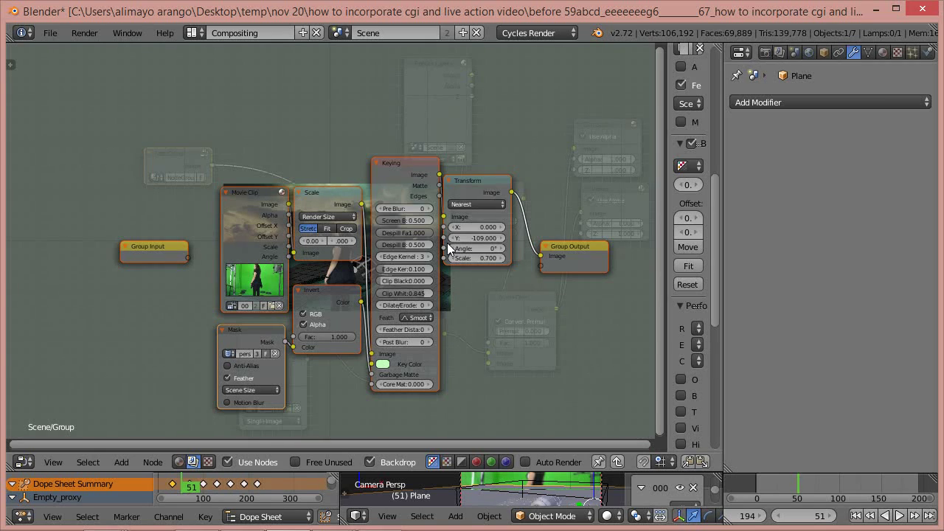
pyautogui.press('Tab')
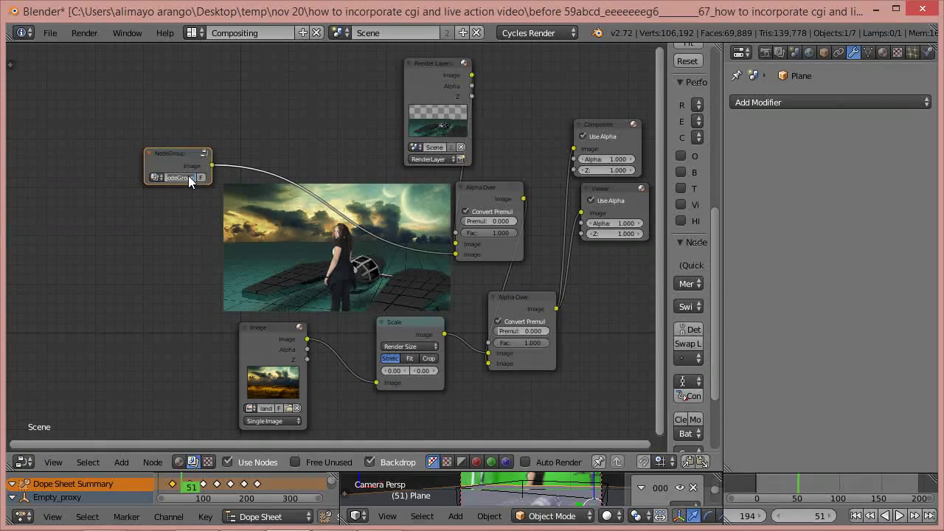
pyautogui.press('Return')
# Step: Bring the background Image and its Scale node together, and group them into a node group named 2
pyautogui.moveTo(277, 330); pyautogui.dragTo(180, 302)
pyautogui.moveTo(389, 330); pyautogui.dragTo(233, 298)
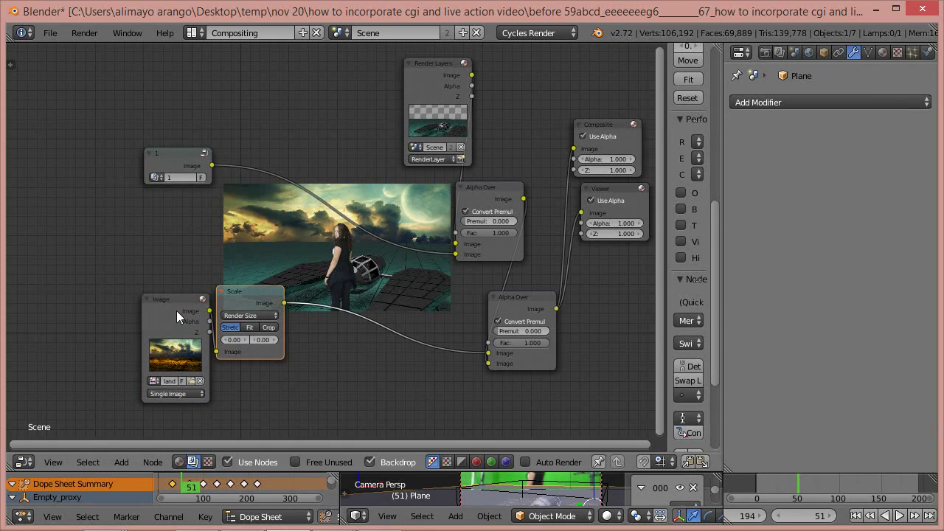
pyautogui.press('b')
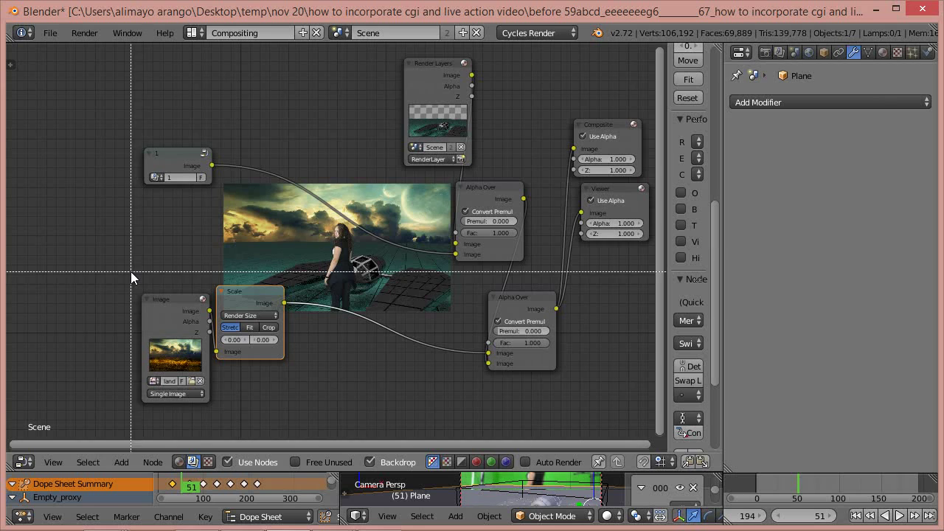
pyautogui.moveTo(122, 266); pyautogui.dragTo(270, 403)
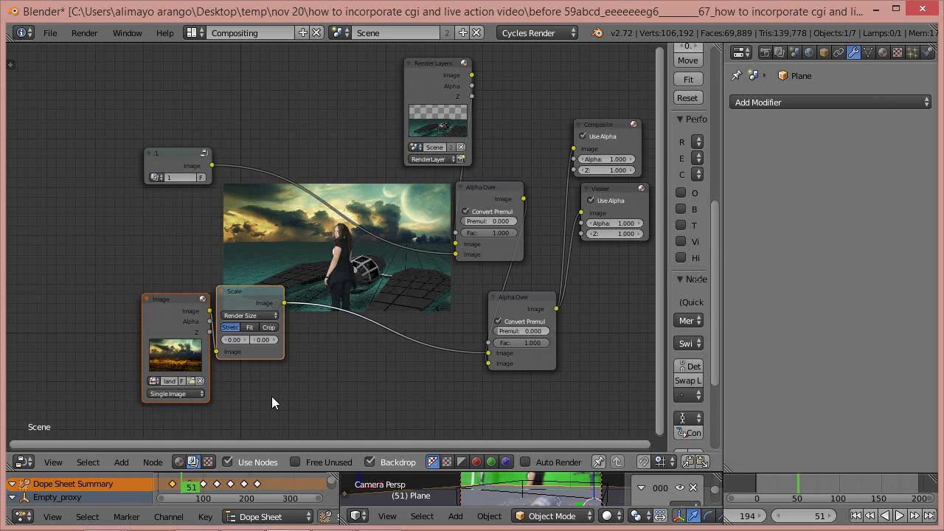
pyautogui.hotkey('ctrl', 'g')
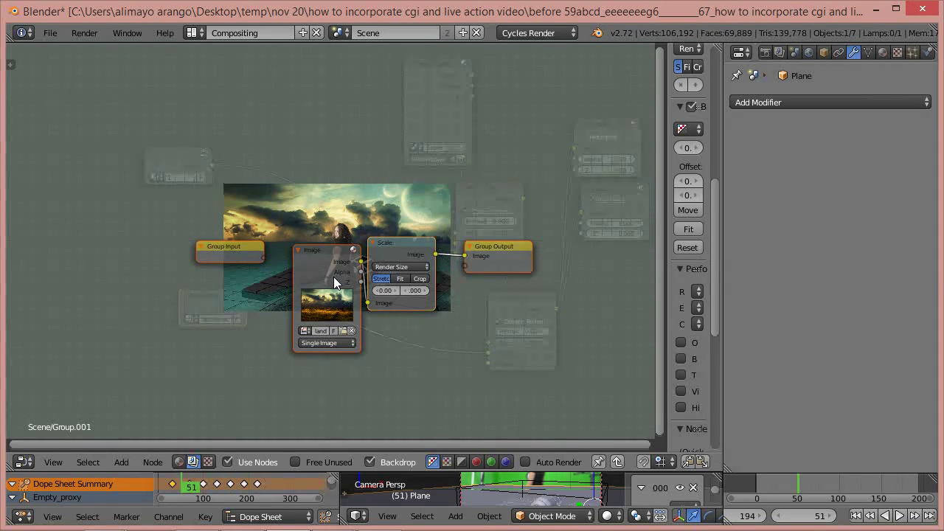
pyautogui.press('Tab')
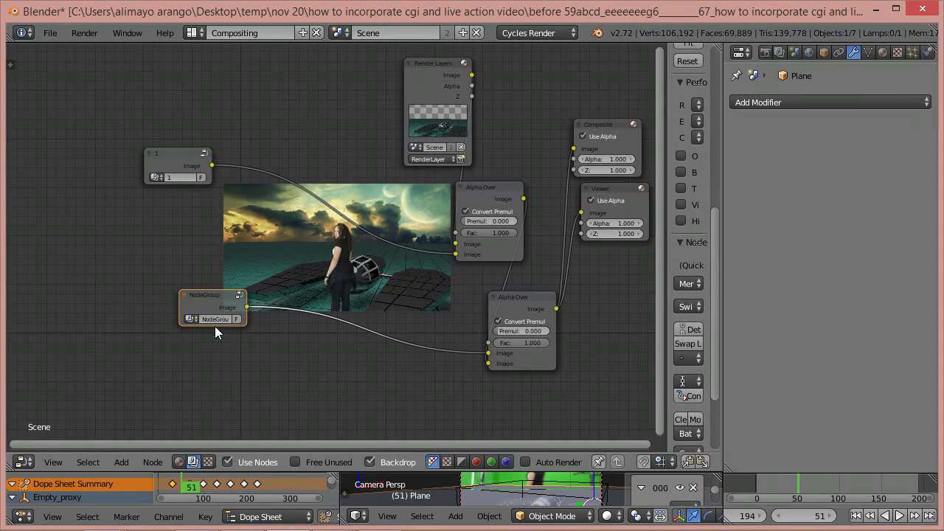
pyautogui.write('2')
pyautogui.press('Return')
# Step: Spread out node groups 1 and 2, the Render Layers node and both Alpha Over nodes around the backdrop preview
pyautogui.moveTo(221, 295); pyautogui.dragTo(95, 264)
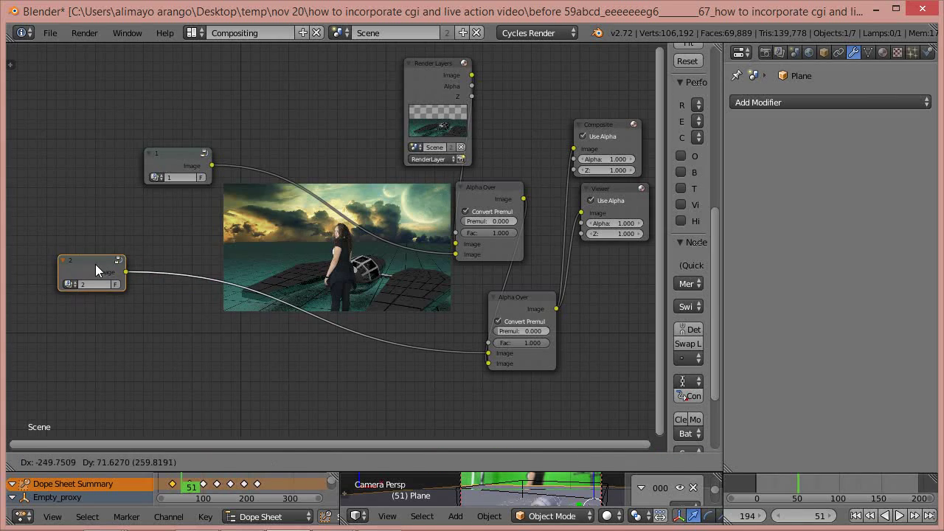
pyautogui.moveTo(167, 161); pyautogui.dragTo(87, 140)
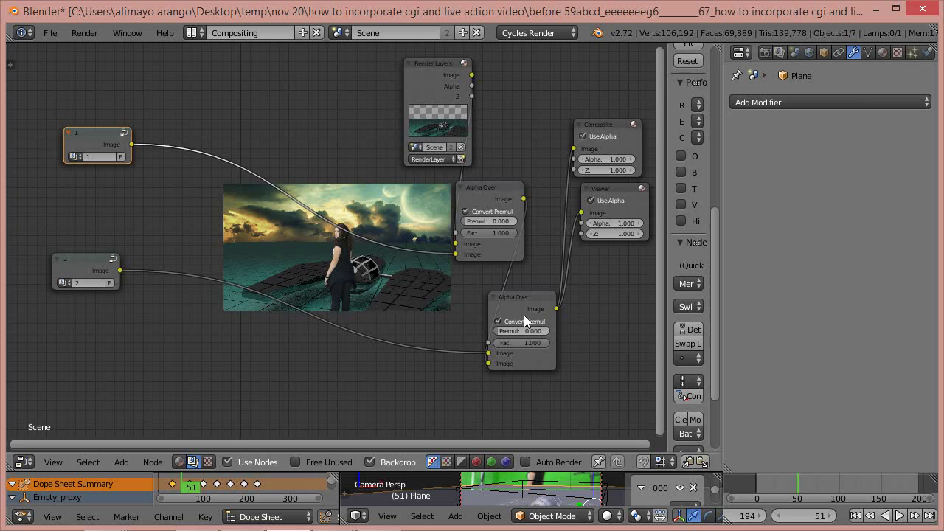
pyautogui.moveTo(525, 297); pyautogui.dragTo(497, 346)
pyautogui.moveTo(416, 73); pyautogui.dragTo(373, 66)
pyautogui.moveTo(478, 192); pyautogui.dragTo(480, 138)
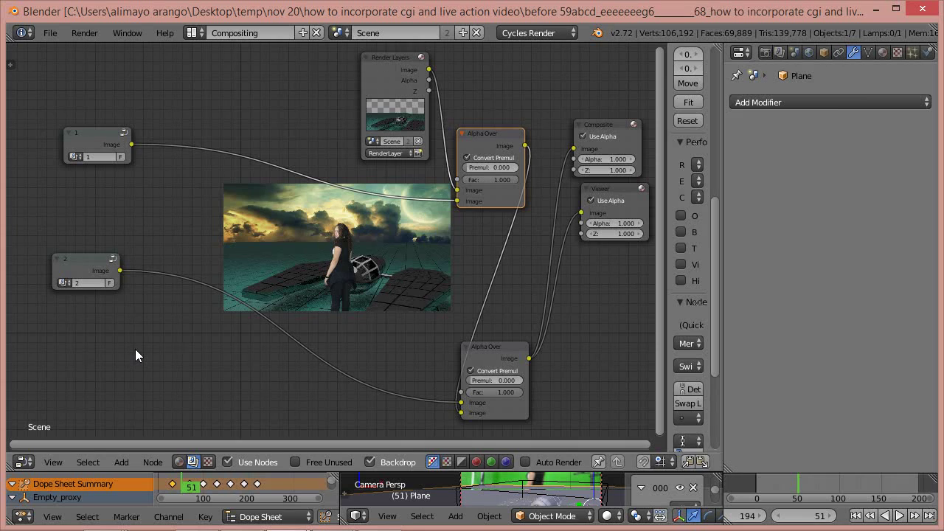
# Step: Add an Ellipse Mask node and place it below node group 2
pyautogui.hotkey('shift', 'a')
pyautogui.moveTo(119, 406)
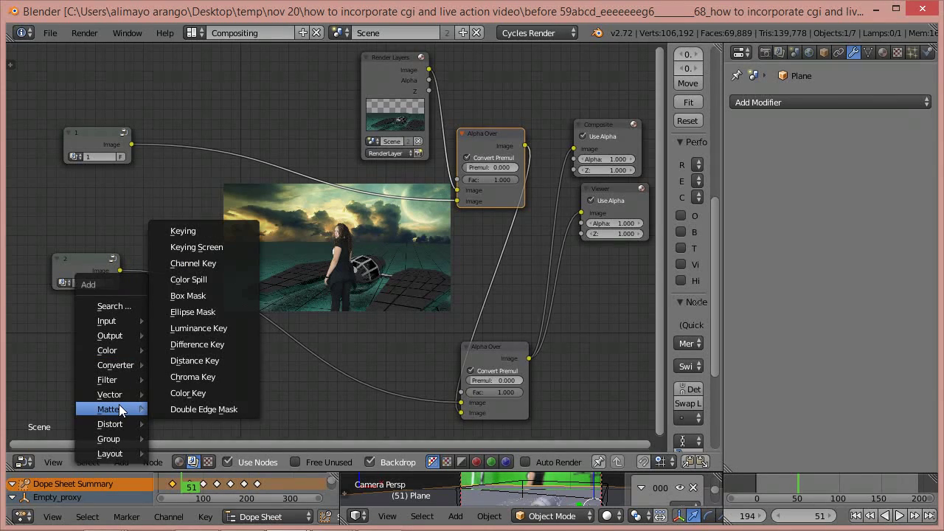
pyautogui.click(201, 314)
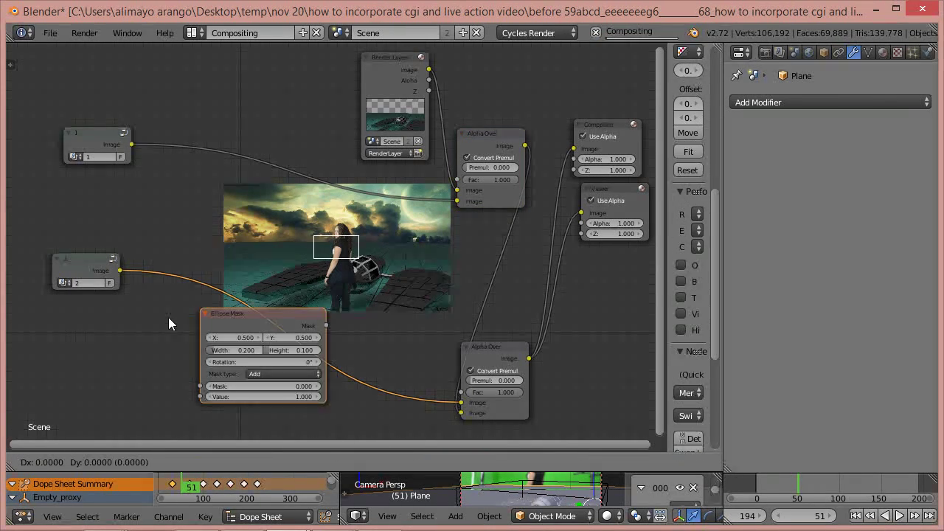
pyautogui.click(81, 323)
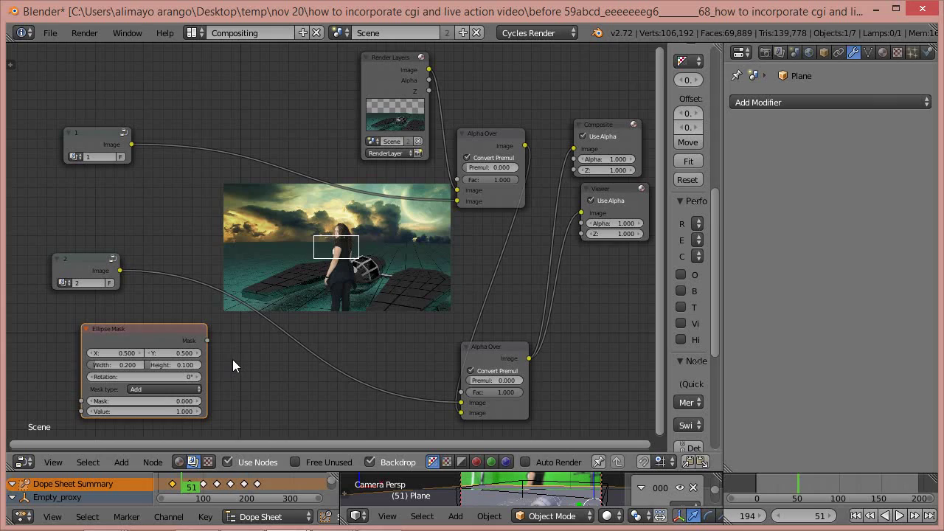
# Step: Add a Blur node beside the Ellipse Mask, and move the lower Alpha Over node up beneath the other one
pyautogui.hotkey('shift', 'a')
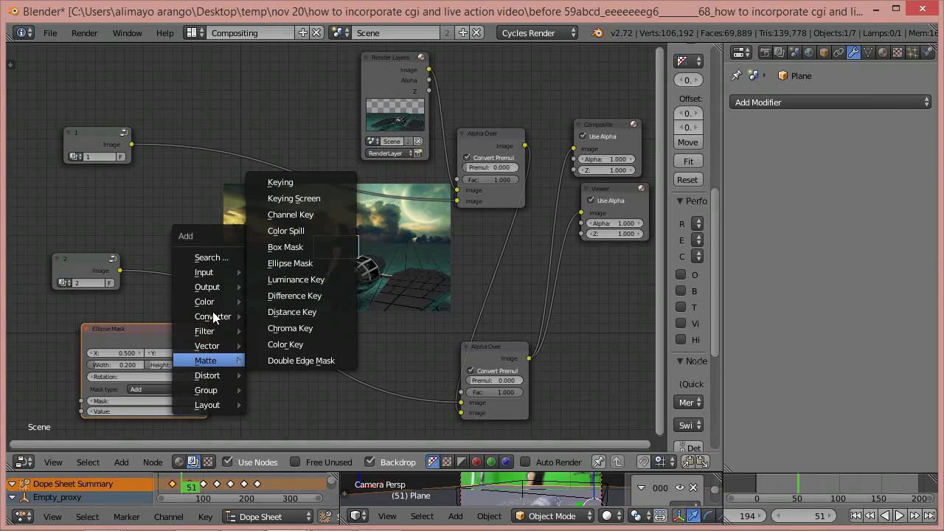
pyautogui.moveTo(215, 329)
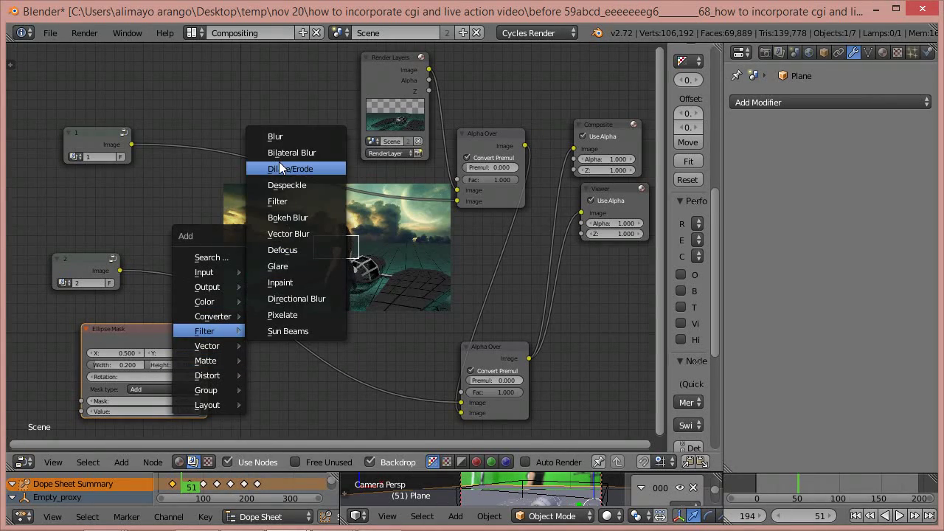
pyautogui.click(282, 138)
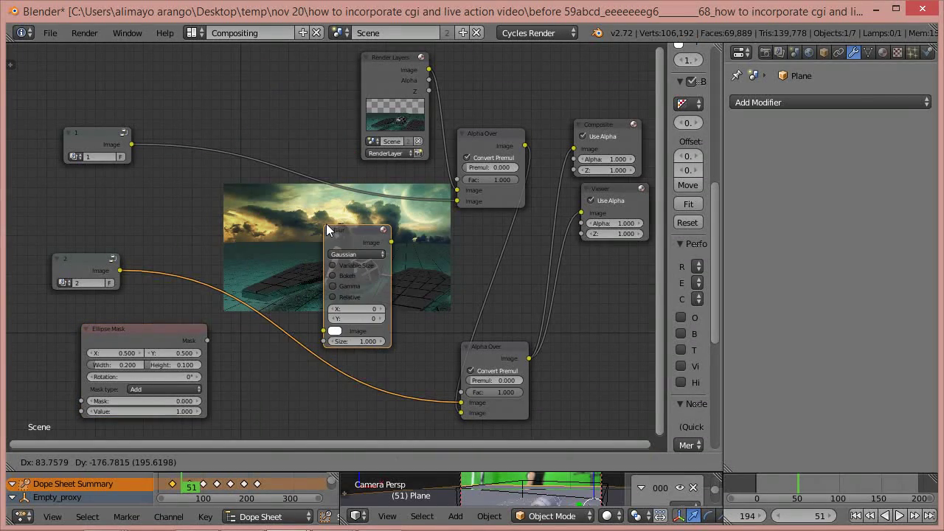
pyautogui.click(327, 225)
pyautogui.moveTo(483, 354); pyautogui.dragTo(494, 215)
pyautogui.moveTo(357, 236); pyautogui.dragTo(295, 320)
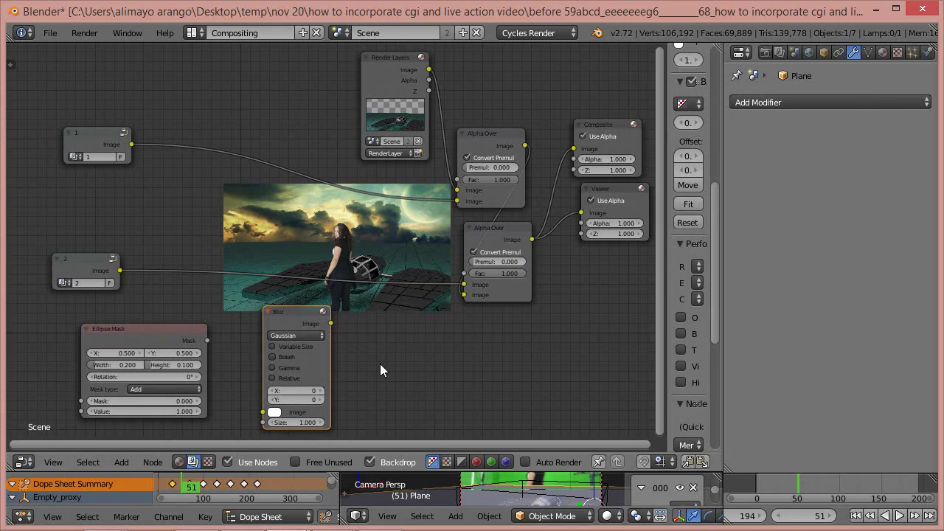
# Step: Add a Mix node and place it beside the Blur node, below the second Alpha Over
pyautogui.hotkey('shift', 'a')
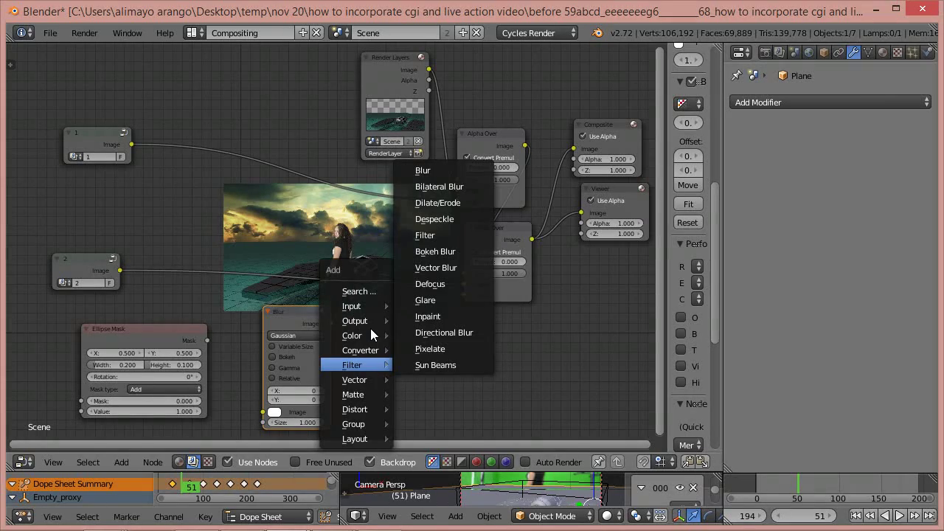
pyautogui.moveTo(368, 329)
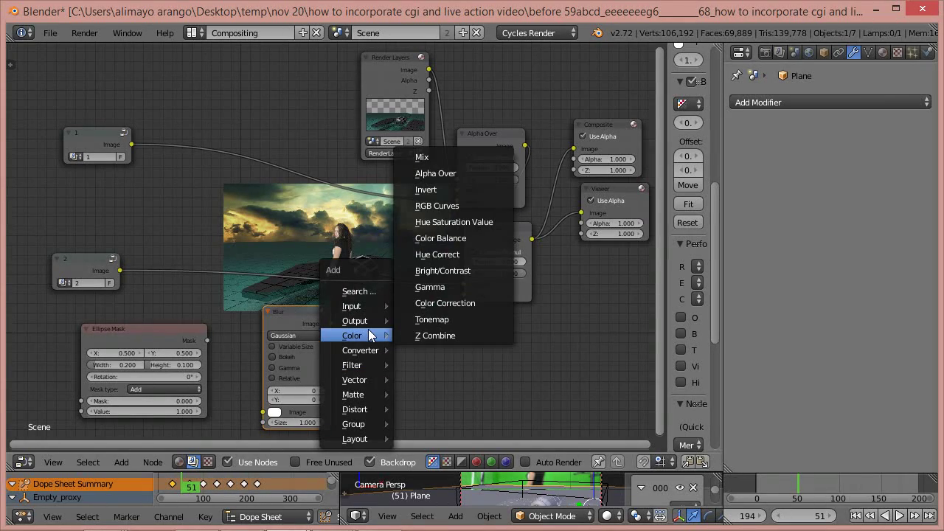
pyautogui.click(442, 156)
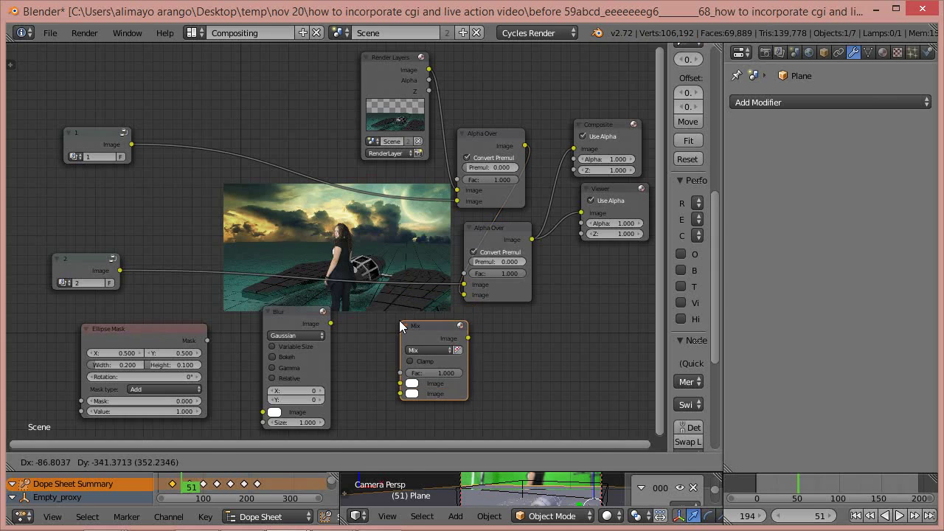
pyautogui.click(398, 320)
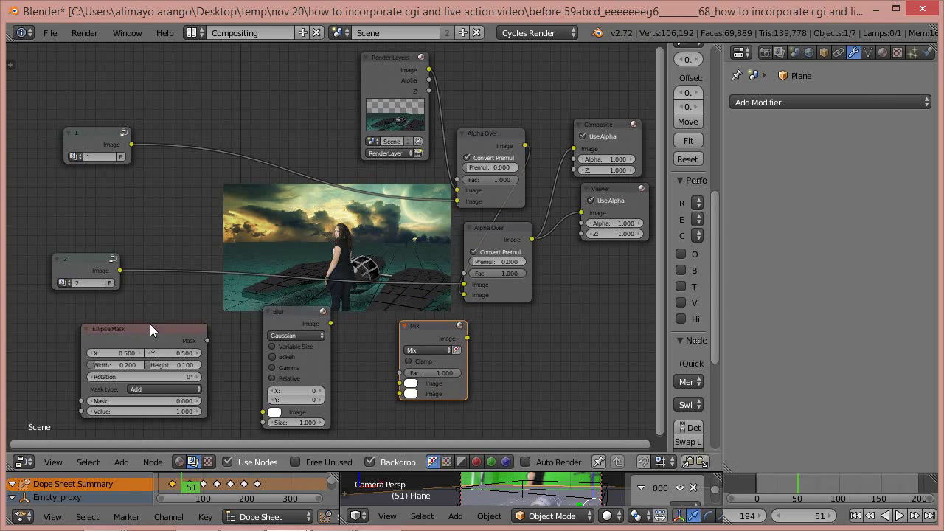
# Step: Feed the Ellipse Mask's Mask output into the Blur node's Image input, and adjust the spacing of both nodes
pyautogui.moveTo(147, 334); pyautogui.dragTo(104, 327)
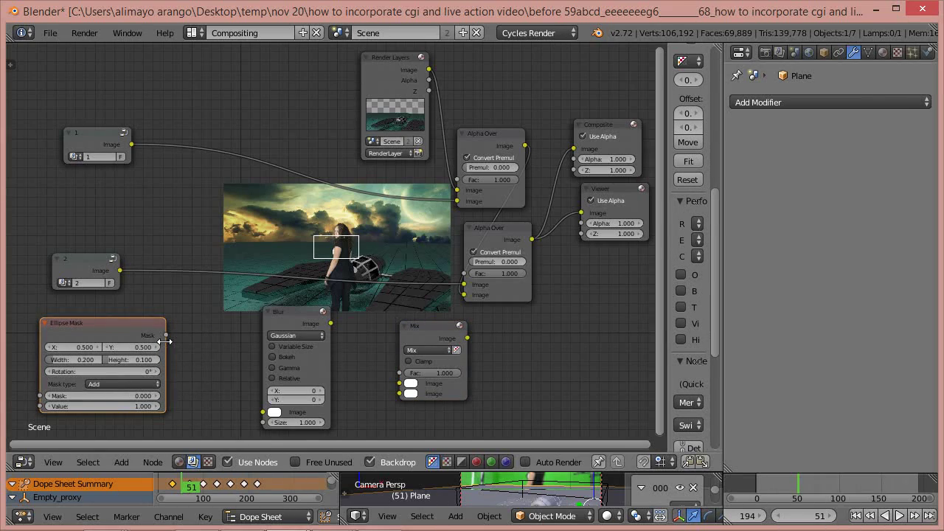
pyautogui.moveTo(165, 336); pyautogui.dragTo(264, 419)
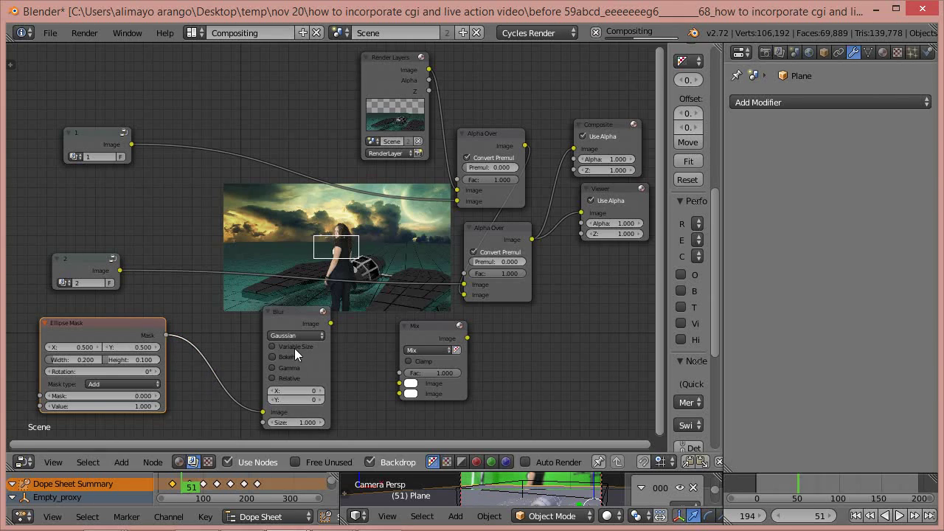
pyautogui.click(322, 311)
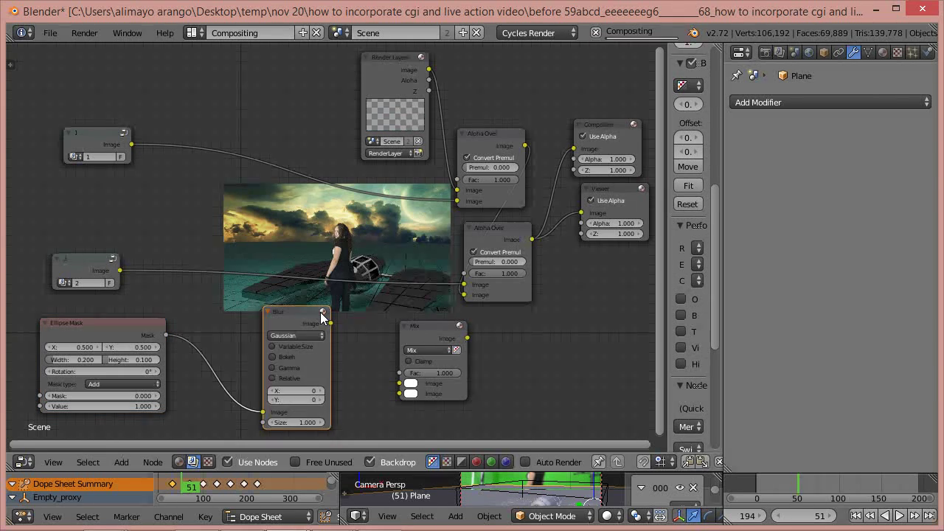
pyautogui.click(320, 311)
pyautogui.moveTo(317, 312); pyautogui.dragTo(298, 305)
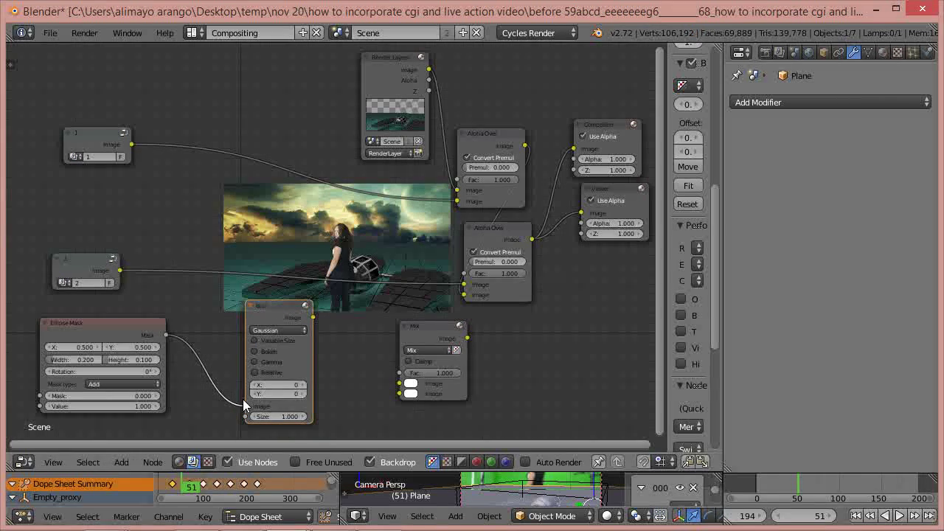
pyautogui.moveTo(244, 404); pyautogui.dragTo(241, 405)
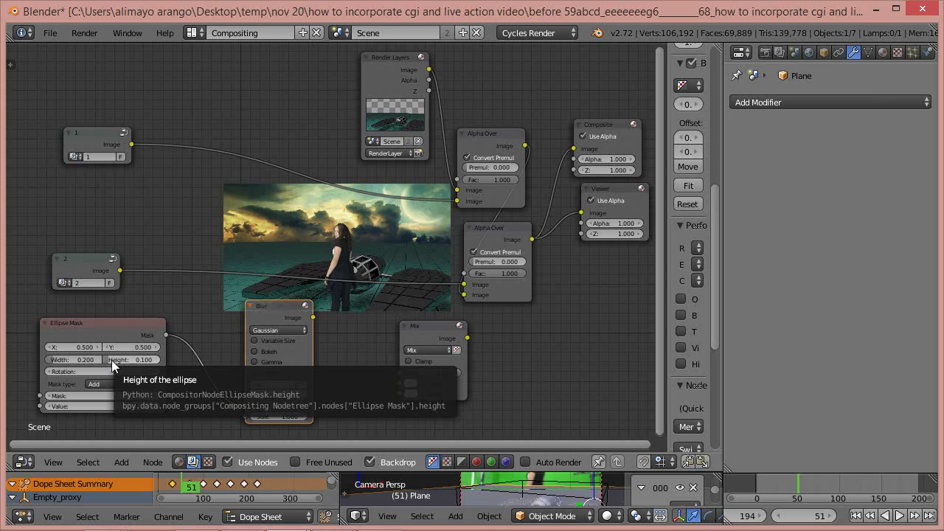
# Step: Set the Ellipse Mask's width to 0.95 and its height to 0.5
pyautogui.click(88, 357)
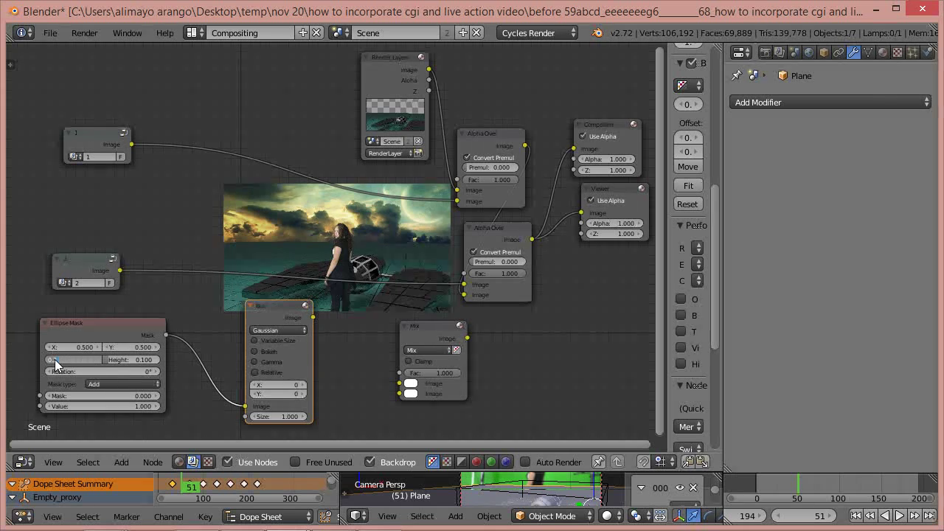
pyautogui.doubleClick(54, 362)
pyautogui.write('0.95')
pyautogui.press('Return')
pyautogui.click(110, 360)
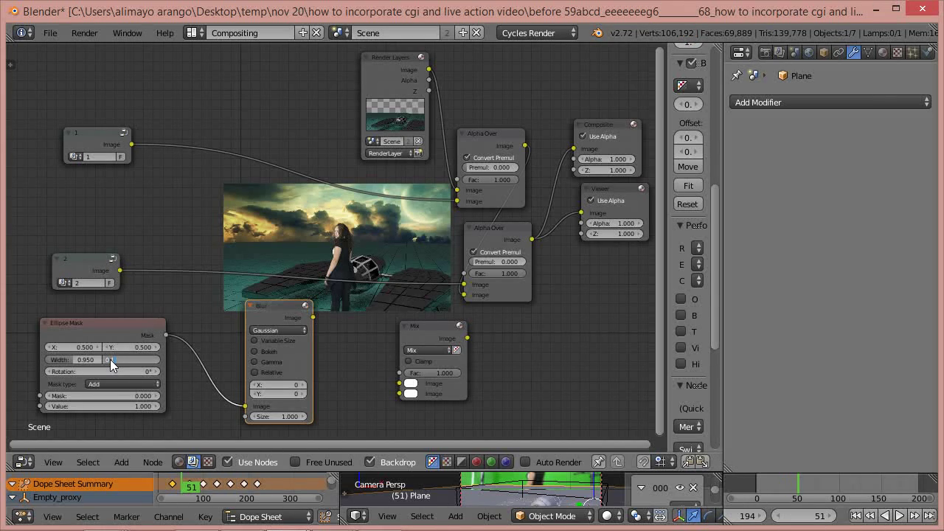
pyautogui.press('BackSpace')
pyautogui.write('.5')
pyautogui.press('Return')
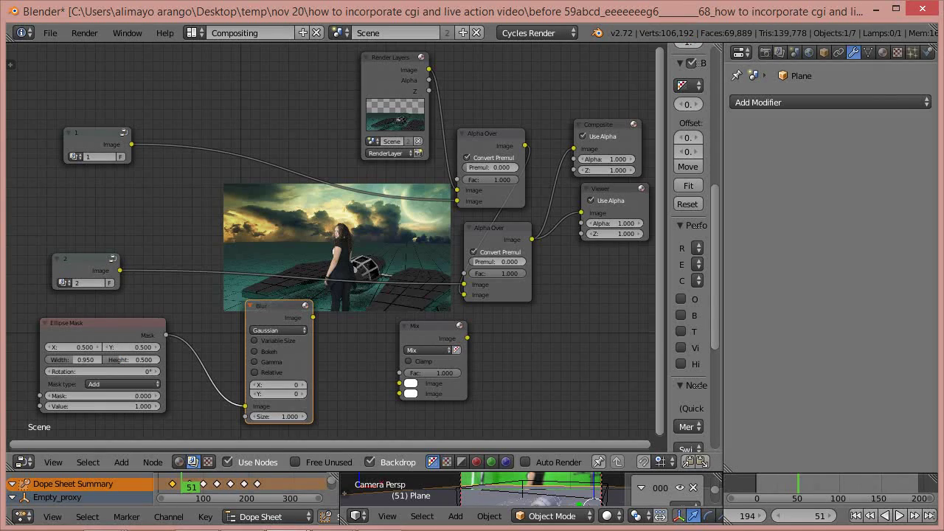
# Step: Set the Blur node's X and Y amounts to 60
pyautogui.click(287, 396)
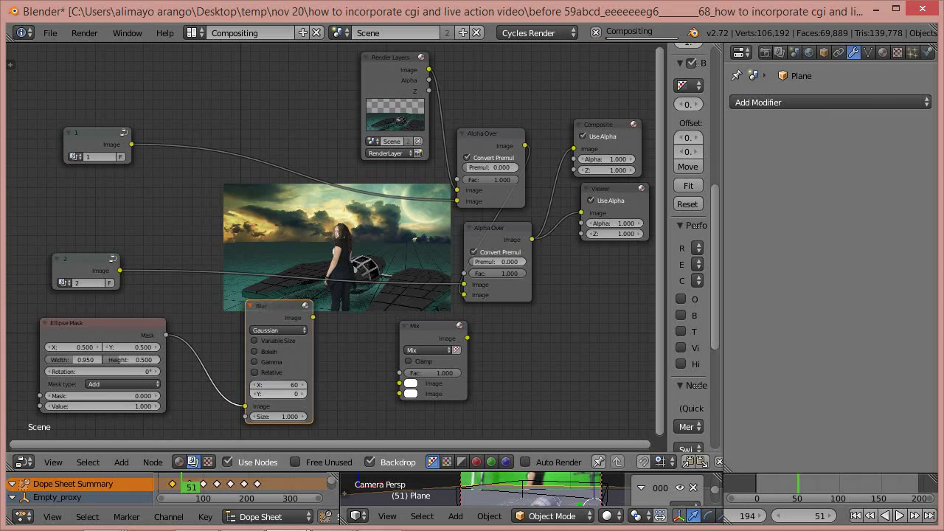
pyautogui.write('60')
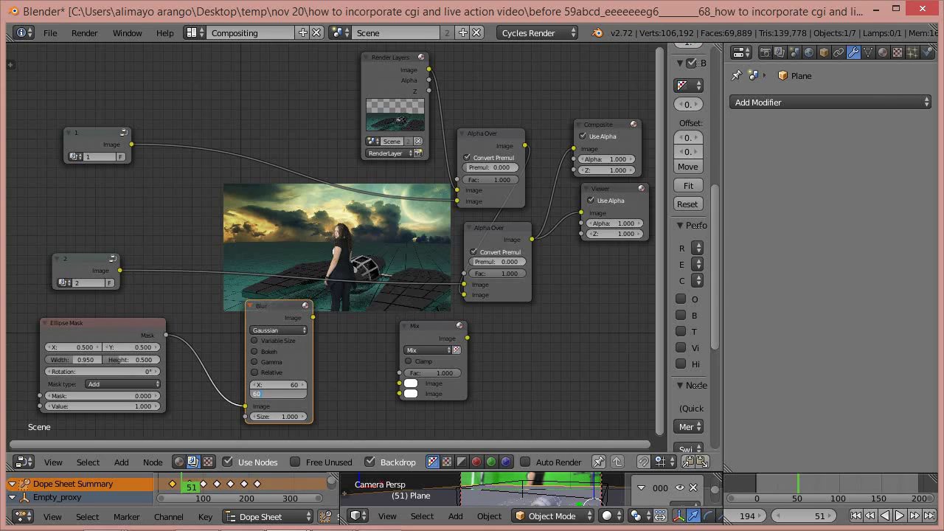
pyautogui.press('Return')
# Step: Move the Render Layers node and both Alpha Over nodes closer to the input groups, away from the Composite and Viewer nodes
pyautogui.moveTo(361, 87); pyautogui.dragTo(251, 85)
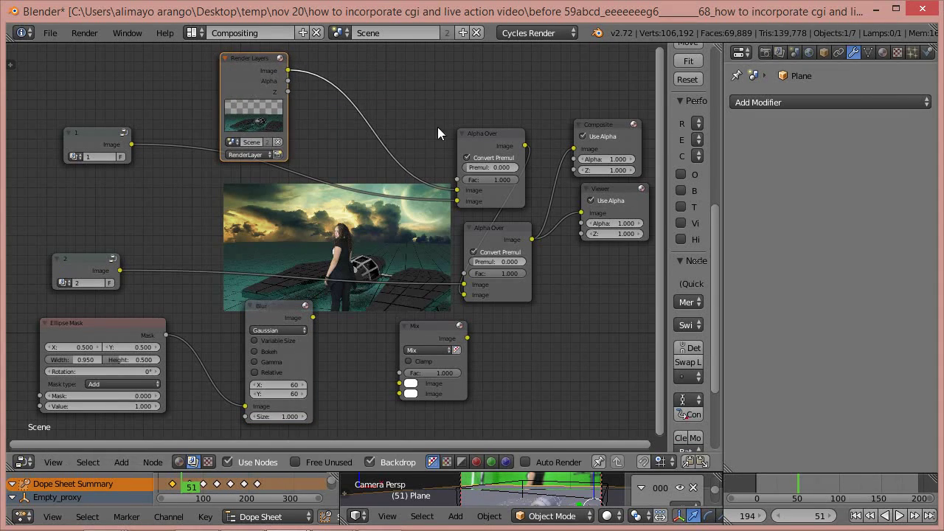
pyautogui.moveTo(466, 146); pyautogui.dragTo(361, 102)
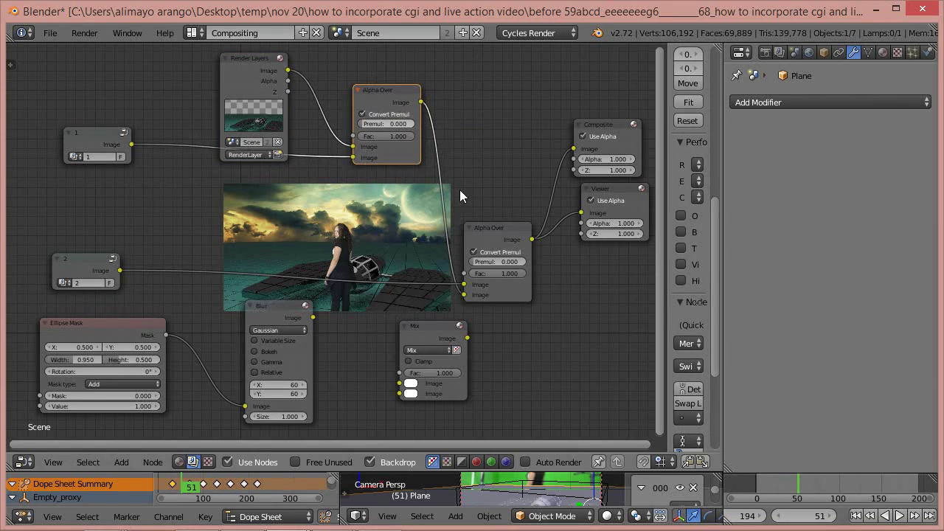
pyautogui.moveTo(485, 228); pyautogui.dragTo(473, 187)
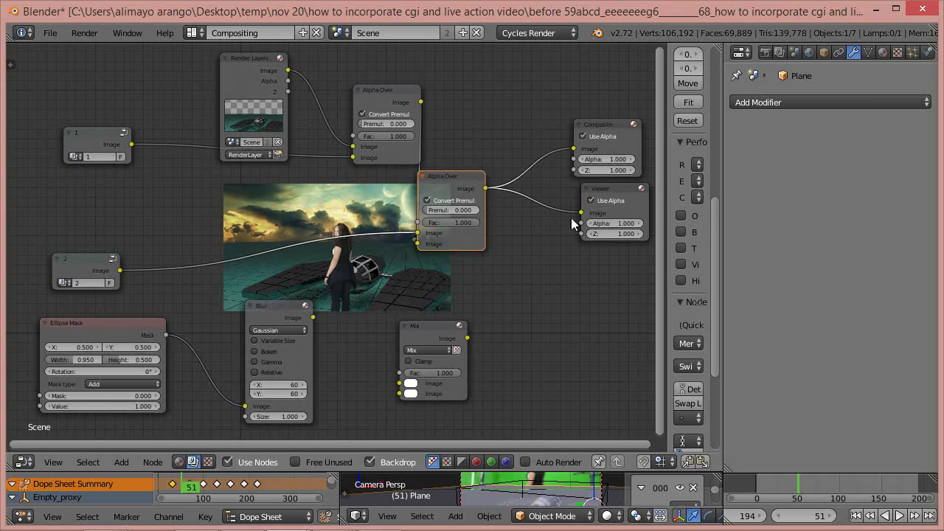
# Step: Detach the Composite and Viewer inputs, and feed the second Alpha Over and the Blur into the Mix node's first and second Image inputs
pyautogui.moveTo(578, 212); pyautogui.dragTo(544, 162)
pyautogui.moveTo(458, 180); pyautogui.dragTo(436, 201)
pyautogui.moveTo(456, 239); pyautogui.dragTo(398, 384)
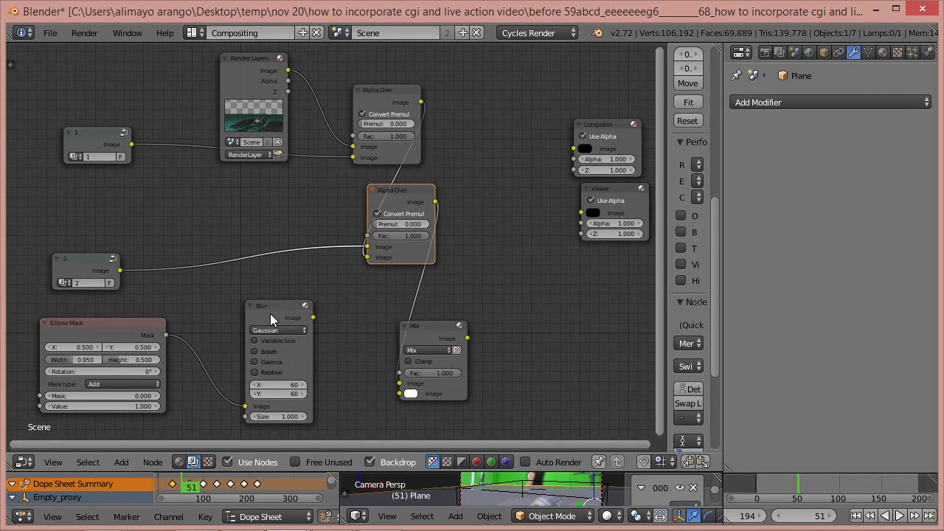
pyautogui.moveTo(313, 317)
pyautogui.mouseDown()
pyautogui.moveTo(339, 342)
pyautogui.moveTo(358, 384)
pyautogui.moveTo(393, 393)
pyautogui.mouseUp()
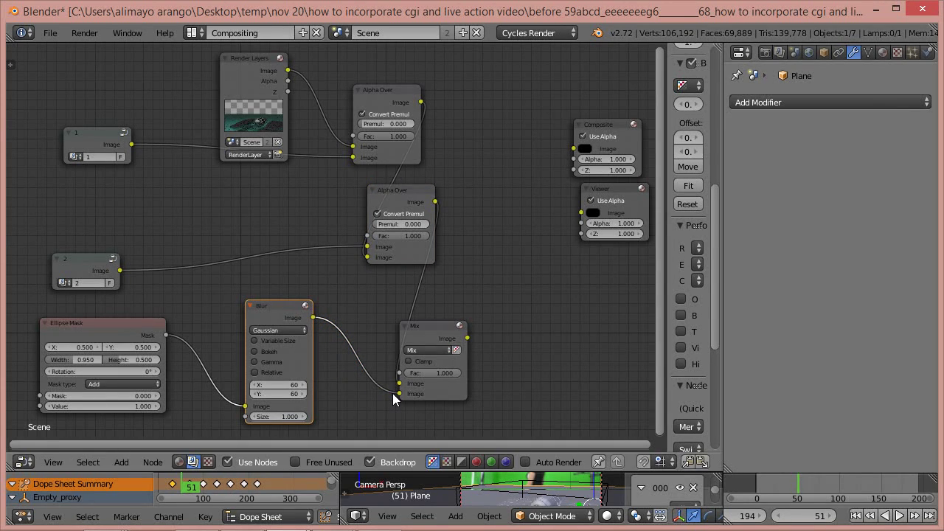
# Step: Set the Mix node to Multiply with a factor of 0.4, and connect its output to the Viewer node
pyautogui.click(446, 351)
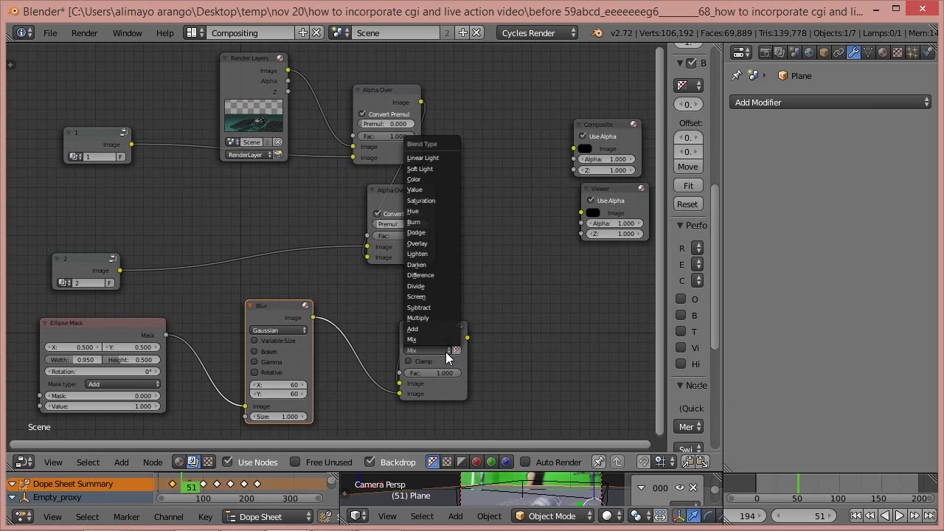
pyautogui.click(433, 321)
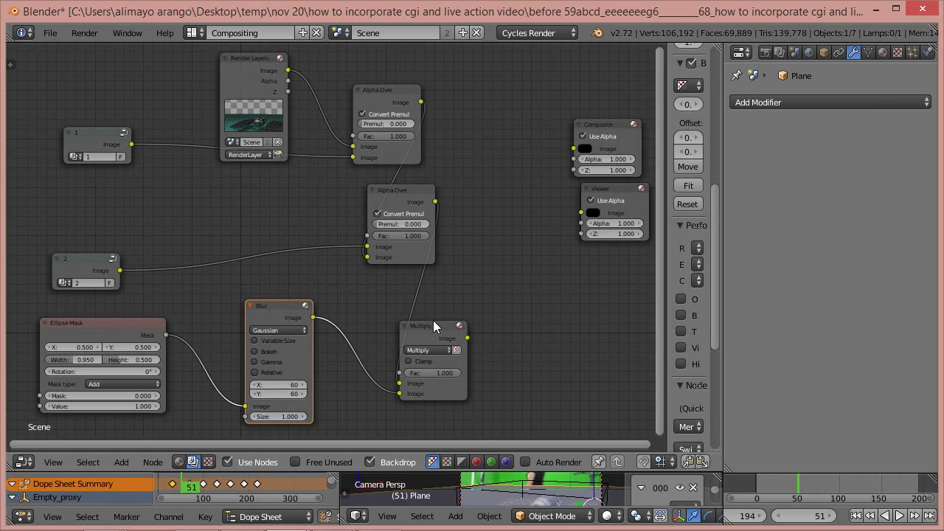
pyautogui.moveTo(467, 337); pyautogui.dragTo(581, 215)
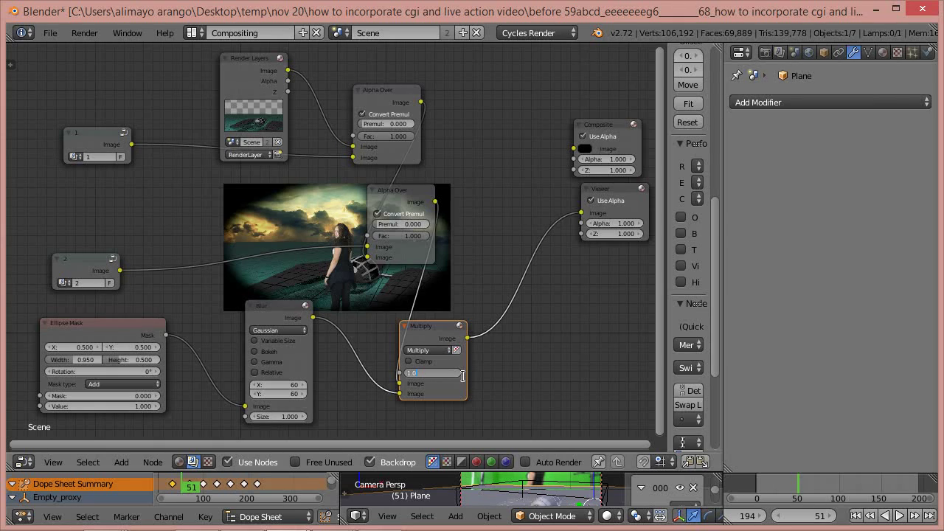
pyautogui.press('BackSpace')
pyautogui.press('Return')
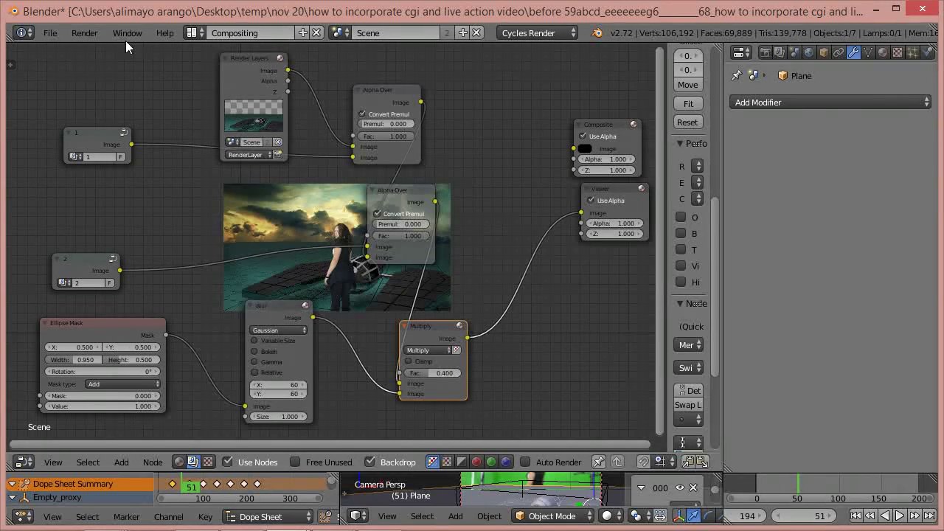
# Step: Connect the Multiply output to the Composite node, render the current frame to check the vignette, and close the render window
pyautogui.click(98, 33)
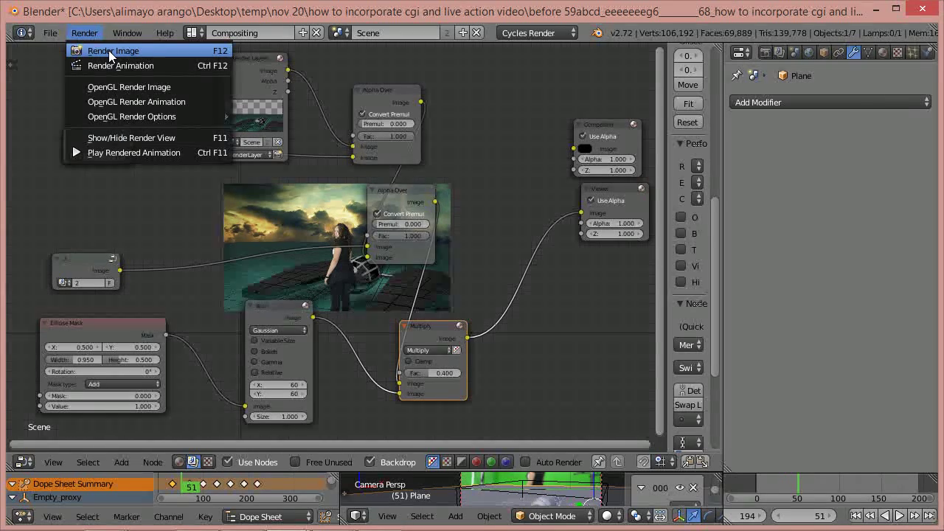
pyautogui.moveTo(466, 337); pyautogui.dragTo(568, 145)
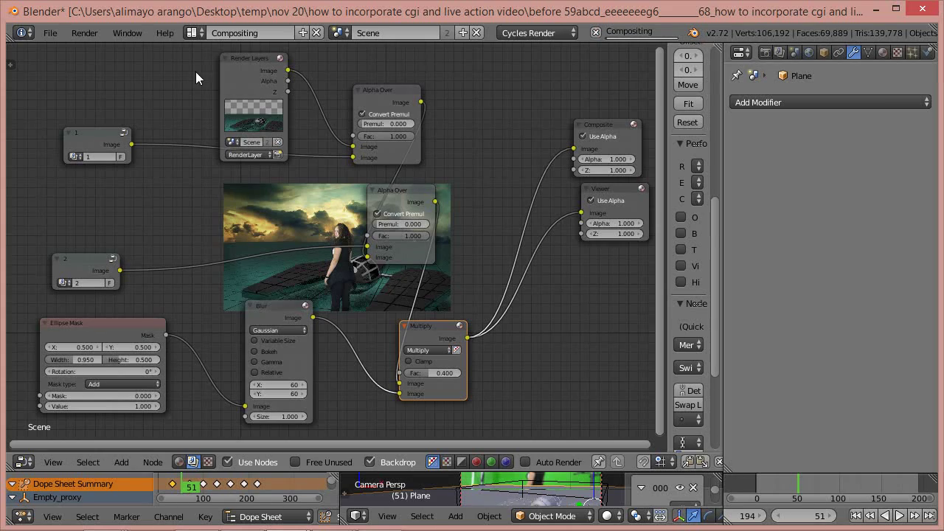
pyautogui.click(87, 33)
pyautogui.click(104, 45)
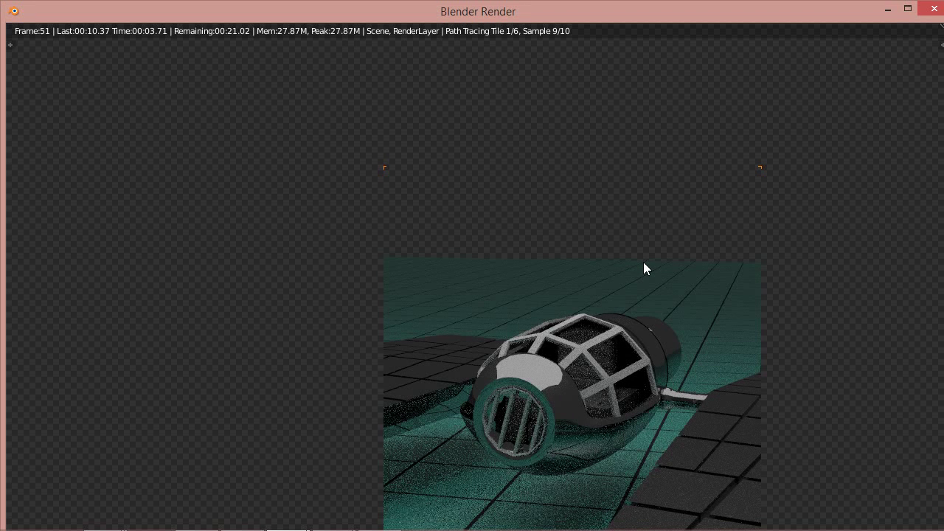
pyautogui.scroll(-2, 643, 262)
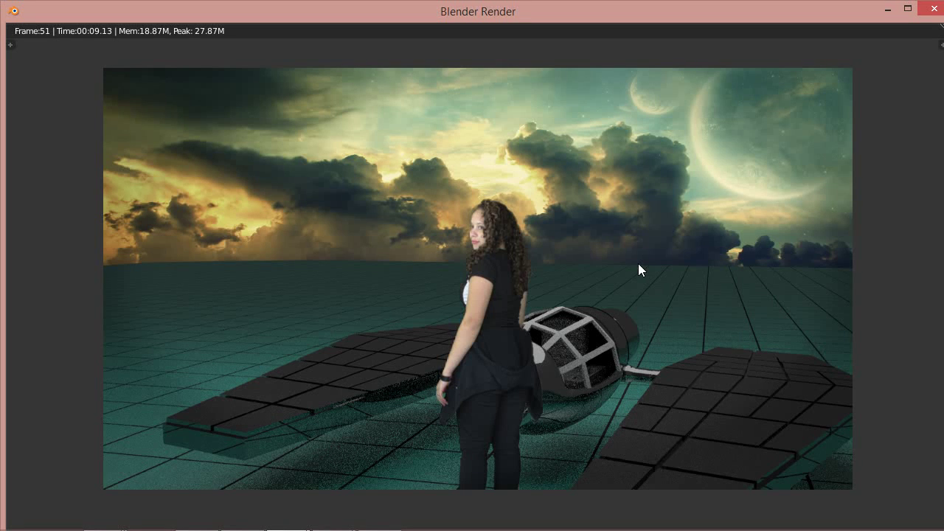
pyautogui.click(934, 9)
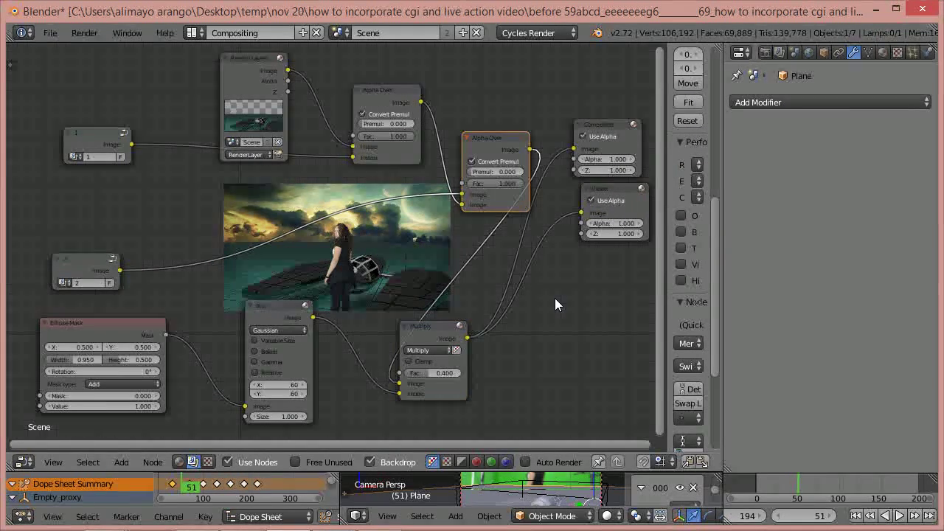
# Step: In the render output file browser, create a new folder named "video output" inside the nov 20 directory
pyautogui.click(765, 53)
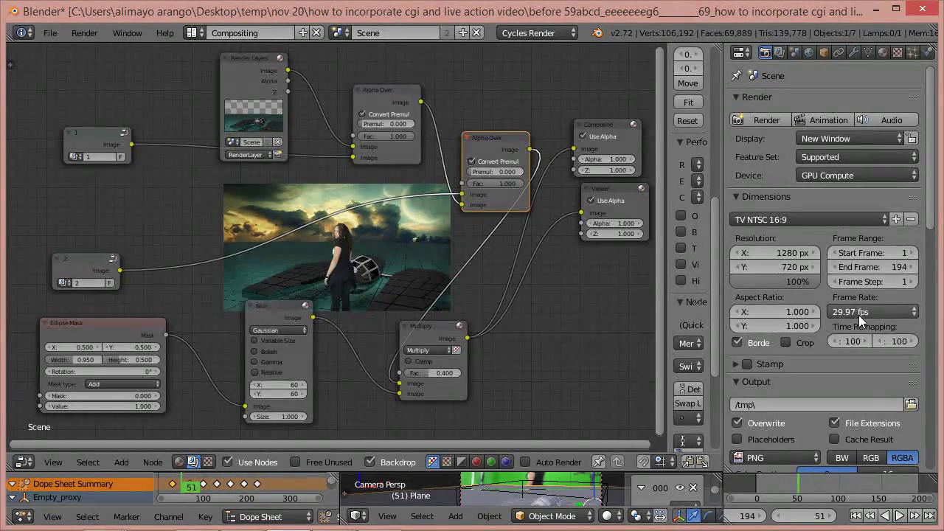
pyautogui.moveTo(930, 207); pyautogui.dragTo(931, 290)
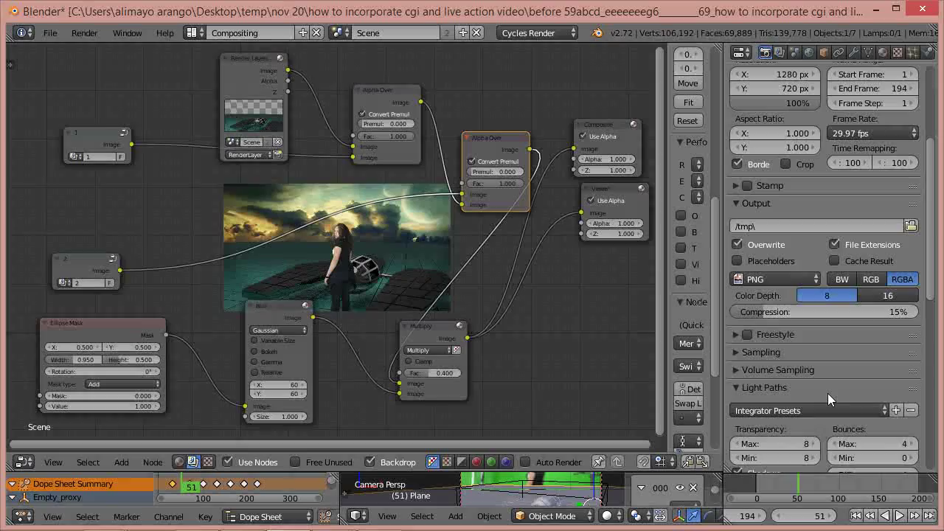
pyautogui.click(911, 226)
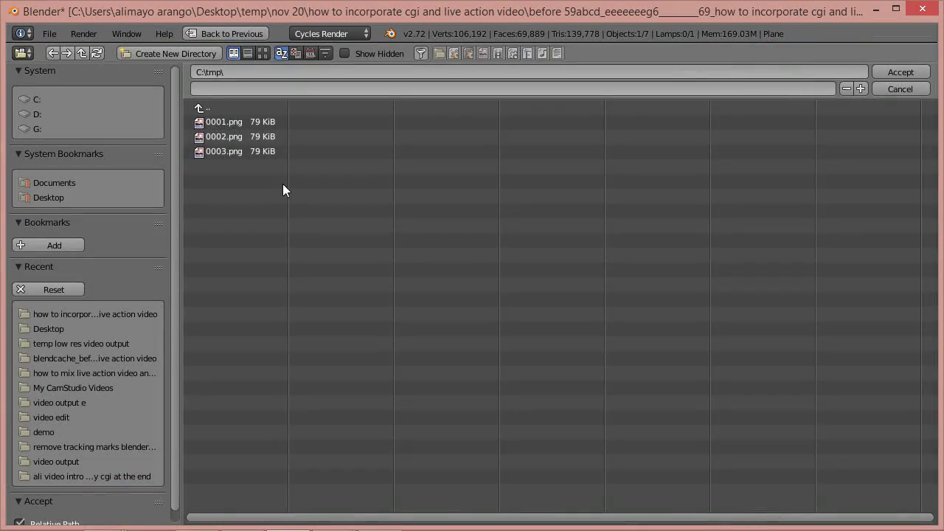
pyautogui.click(114, 313)
pyautogui.click(199, 108)
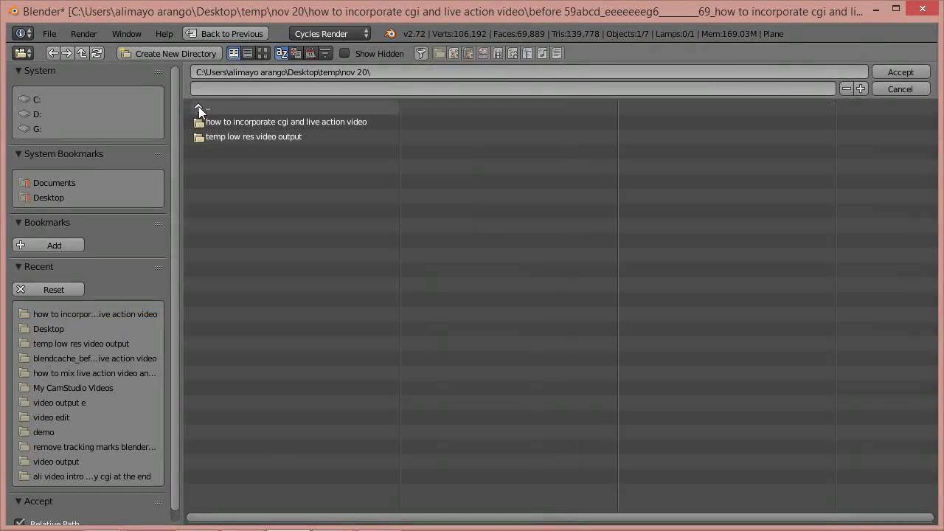
pyautogui.click(196, 57)
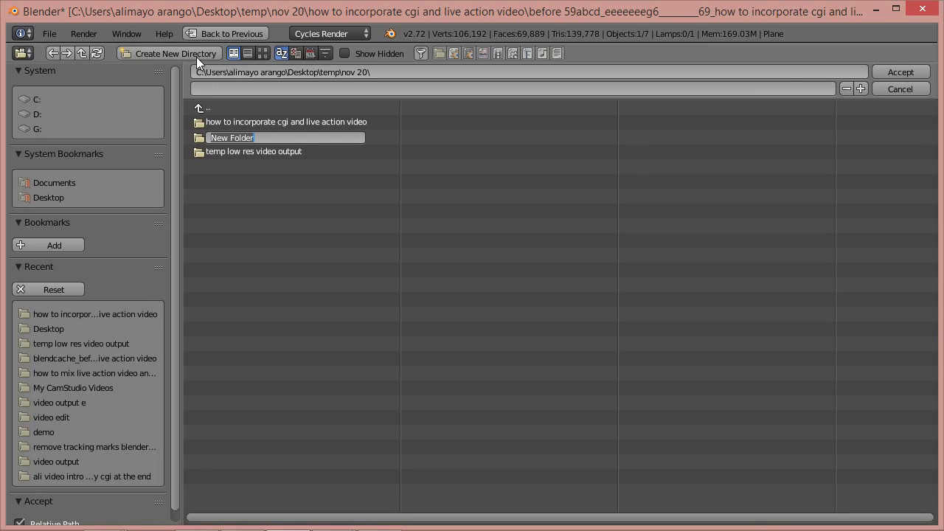
pyautogui.write('video output')
pyautogui.press('Return')
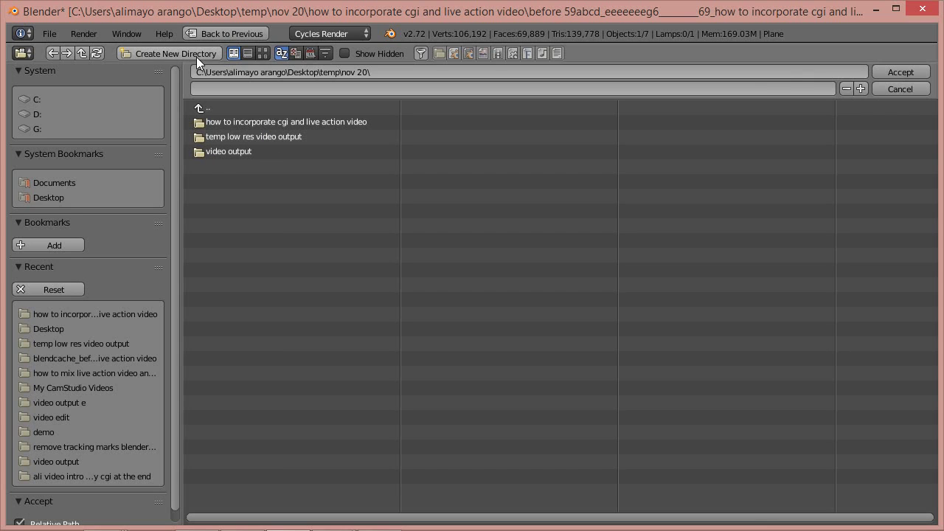
# Step: Create a "png holder" folder inside video output and accept it as the render output path
pyautogui.click(244, 151)
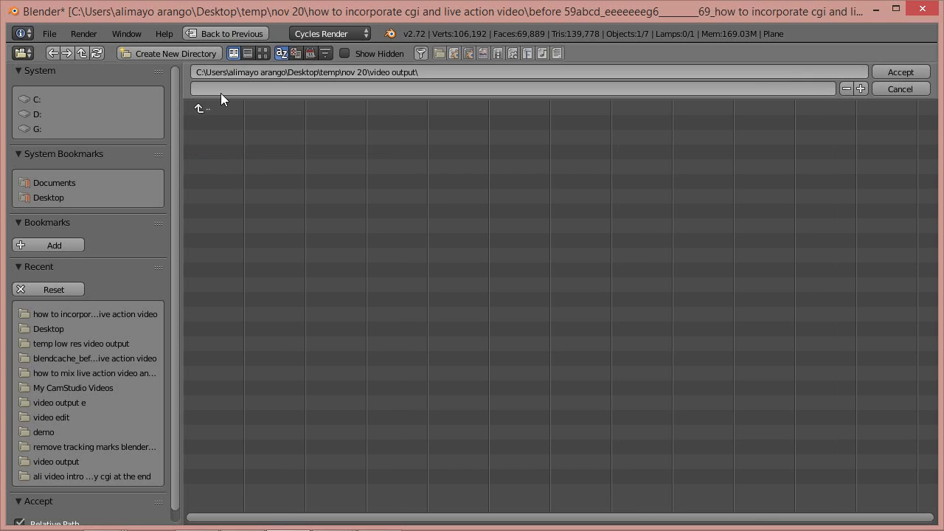
pyautogui.click(201, 53)
pyautogui.write('png')
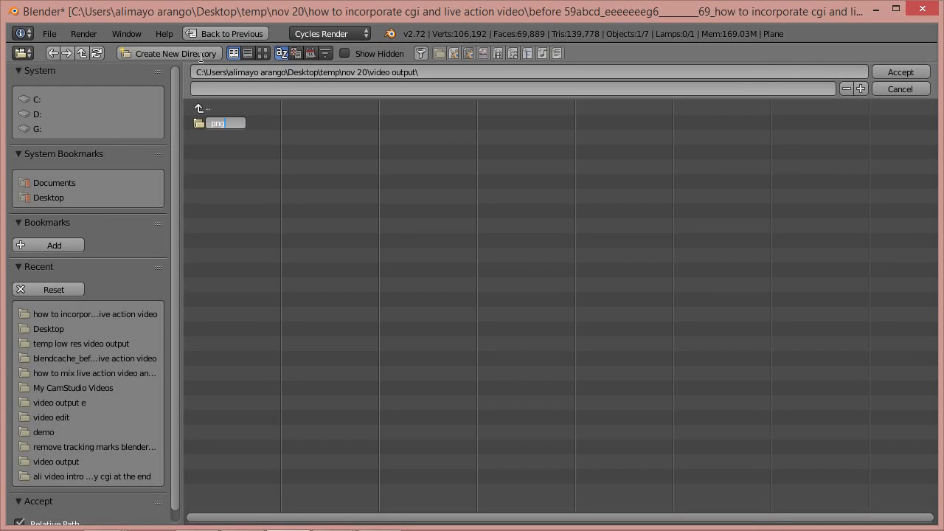
pyautogui.write(' holder')
pyautogui.press('Return')
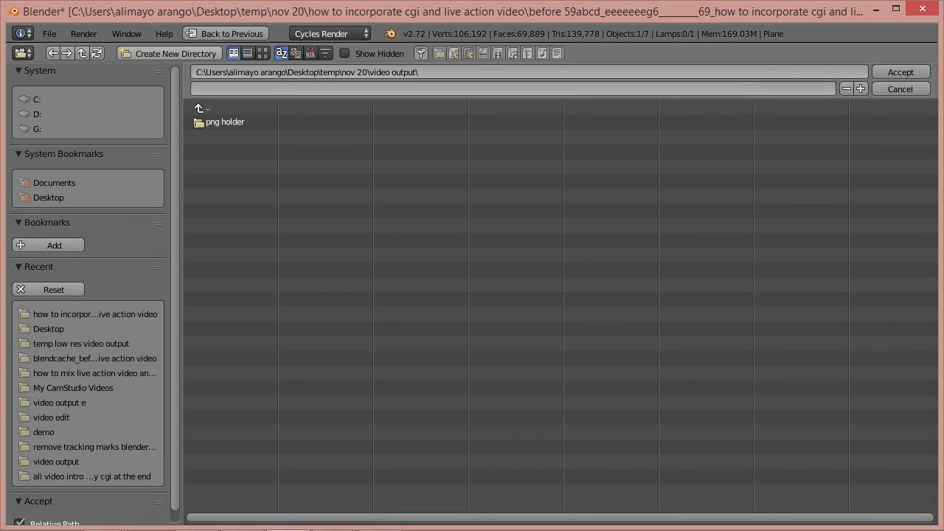
pyautogui.click(217, 124)
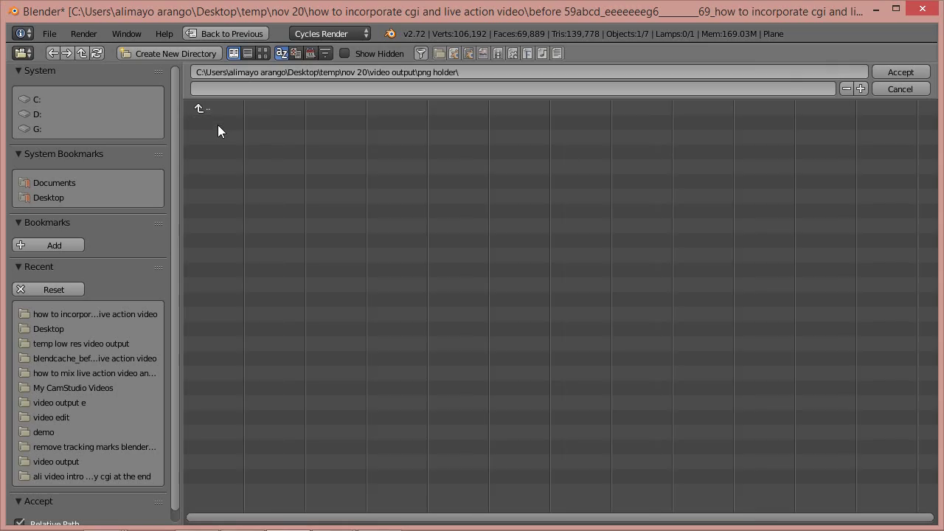
pyautogui.click(893, 70)
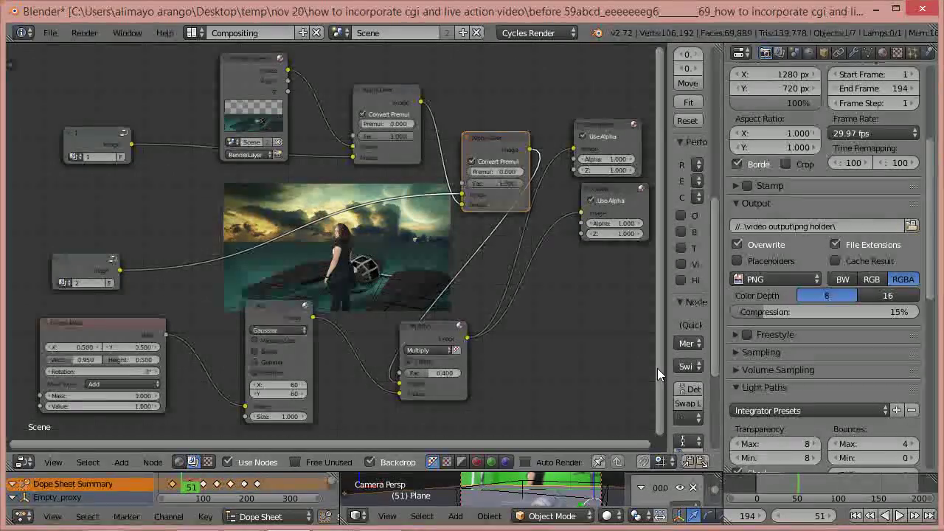
# Step: Expand the Sampling settings and set the render samples to 100
pyautogui.moveTo(927, 273); pyautogui.dragTo(926, 335)
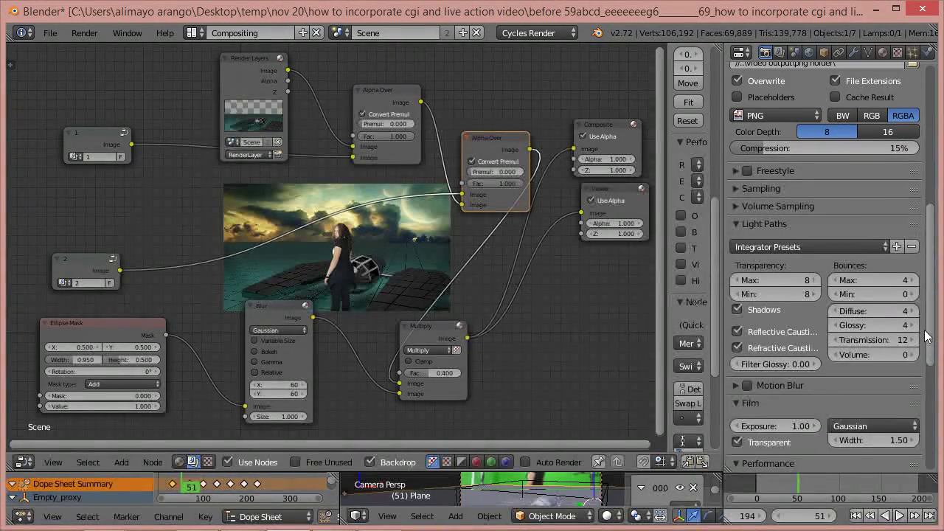
pyautogui.click(737, 189)
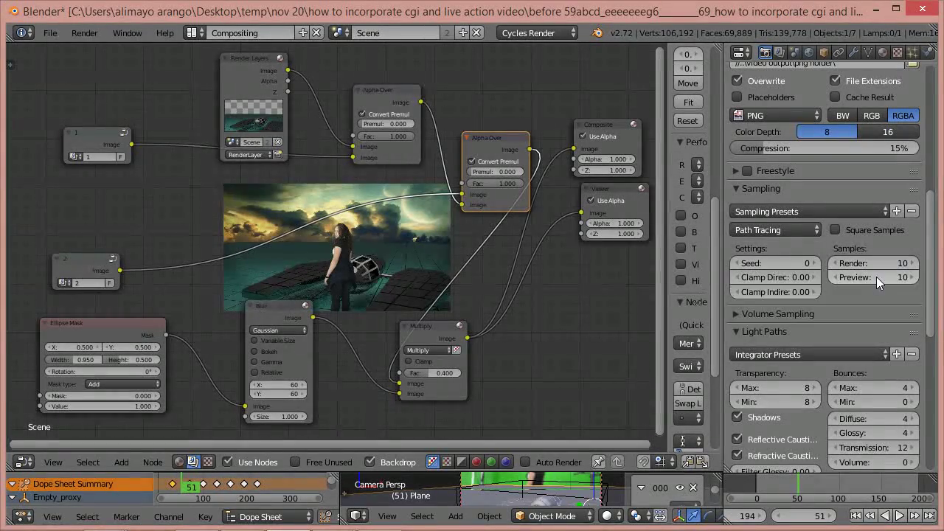
pyautogui.click(891, 264)
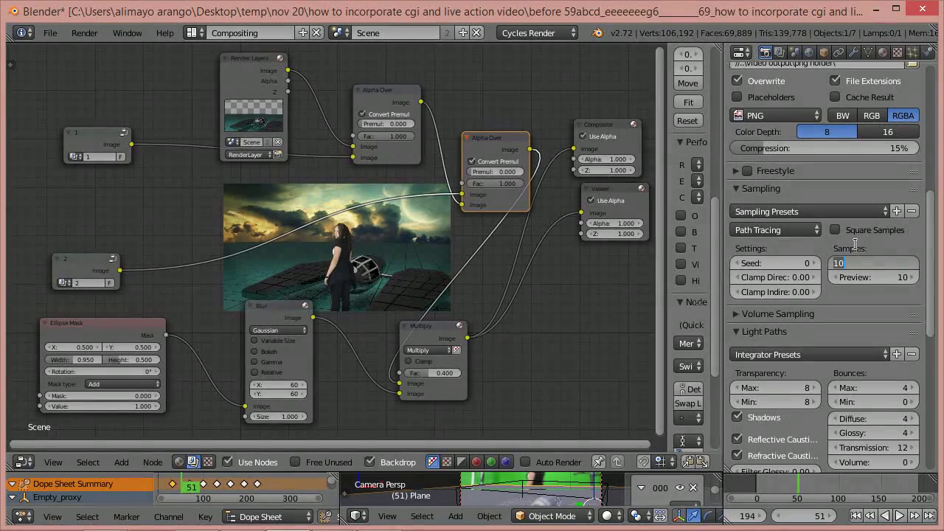
pyautogui.write('100')
pyautogui.press('Return')
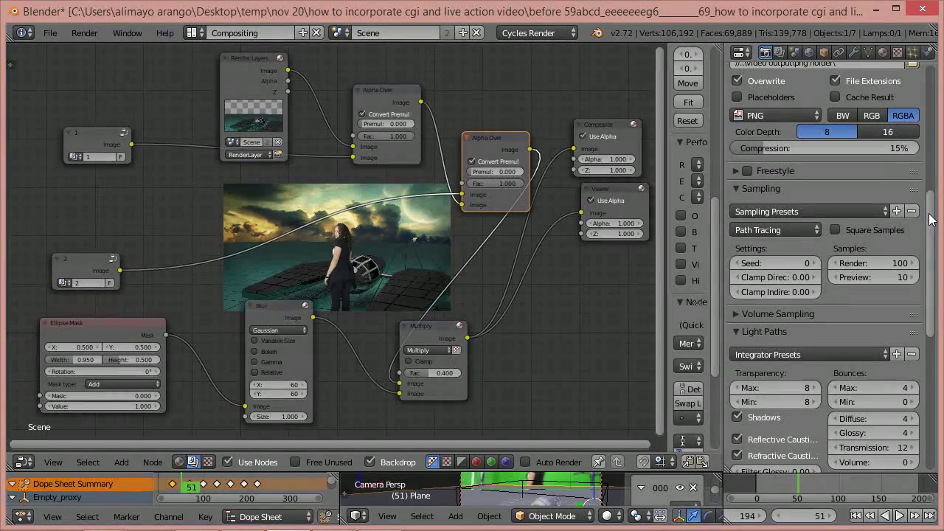
# Step: Review the light path, performance, output and dimension settings, and start rendering the animation as PNG frames
pyautogui.moveTo(929, 219); pyautogui.dragTo(941, 322)
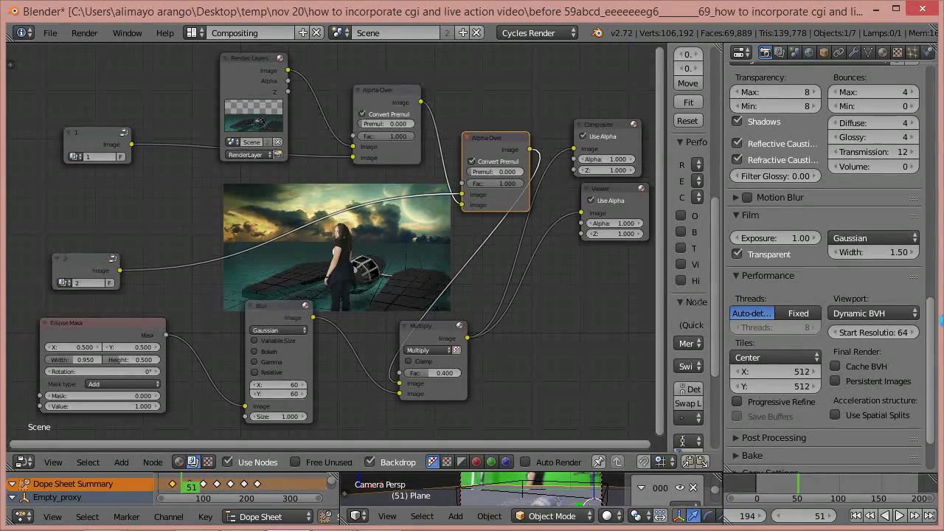
pyautogui.moveTo(941, 322); pyautogui.dragTo(941, 328)
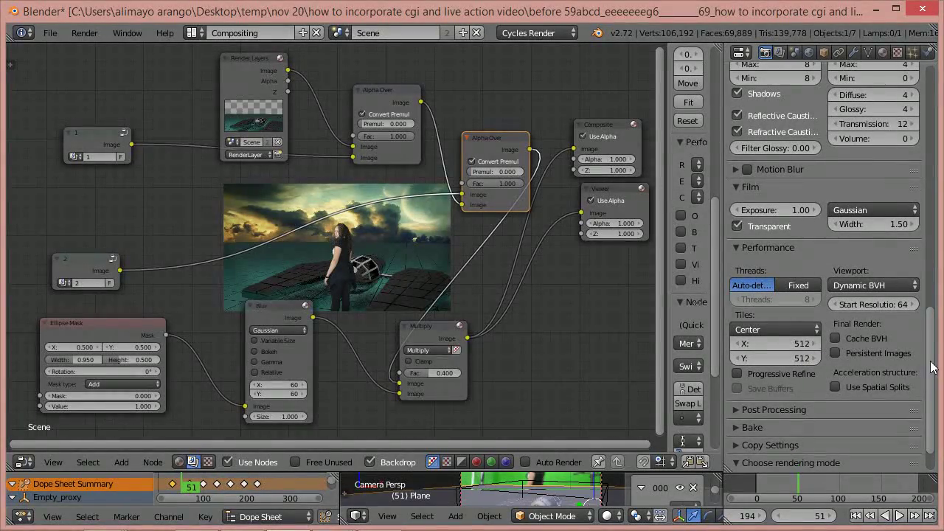
pyautogui.moveTo(931, 367); pyautogui.dragTo(932, 307)
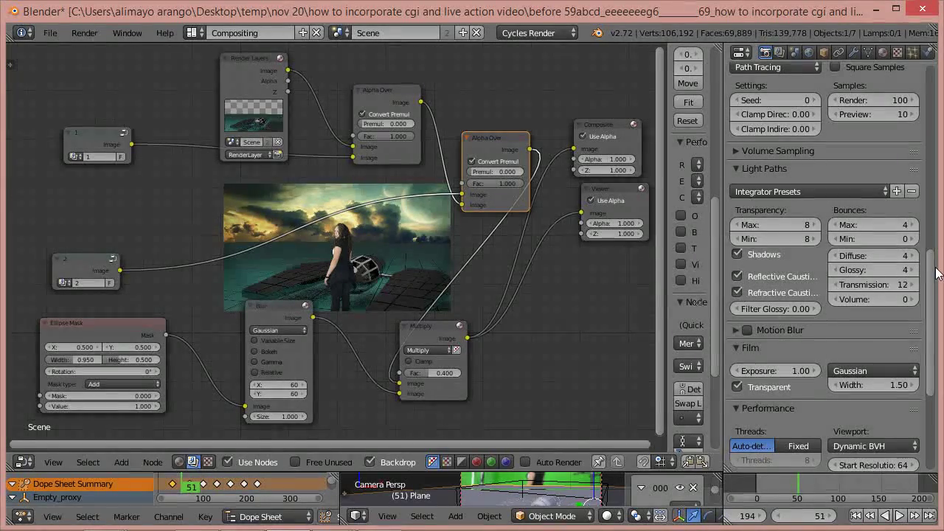
pyautogui.moveTo(934, 258); pyautogui.dragTo(937, 110)
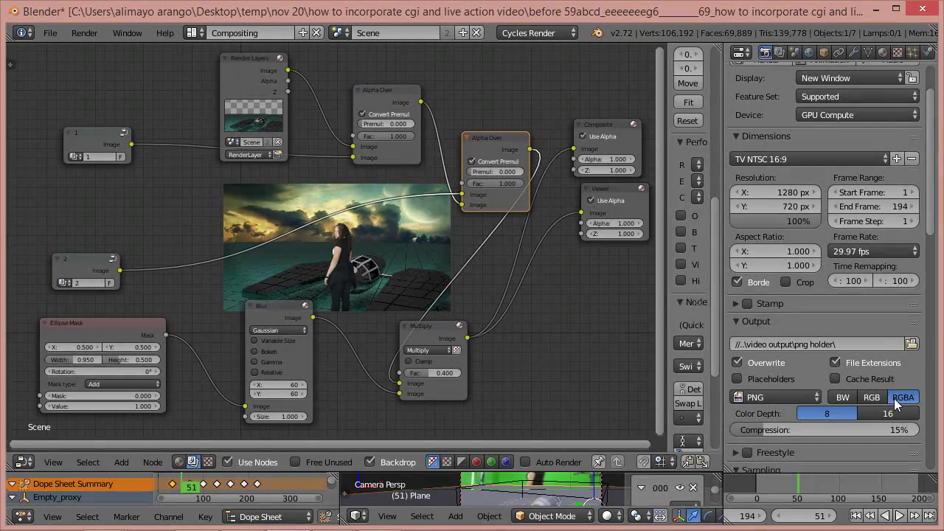
pyautogui.moveTo(932, 175); pyautogui.dragTo(933, 138)
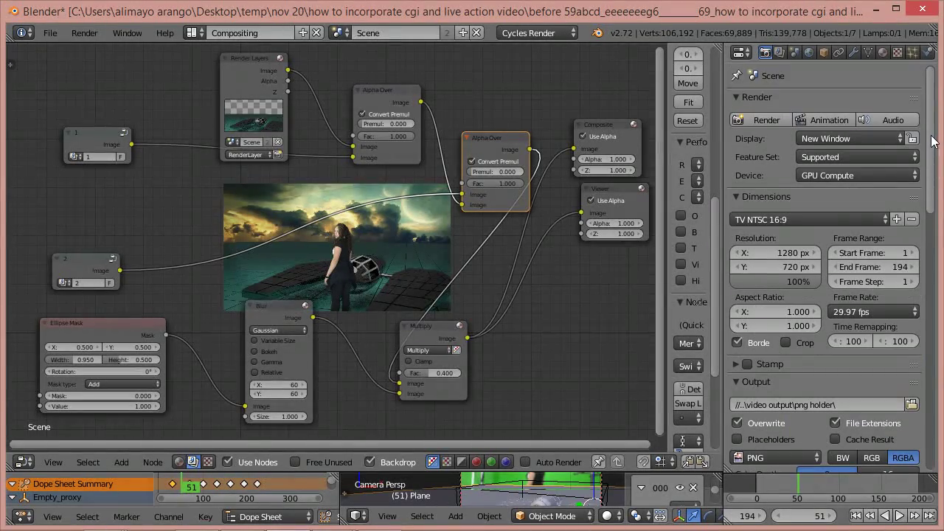
pyautogui.click(829, 118)
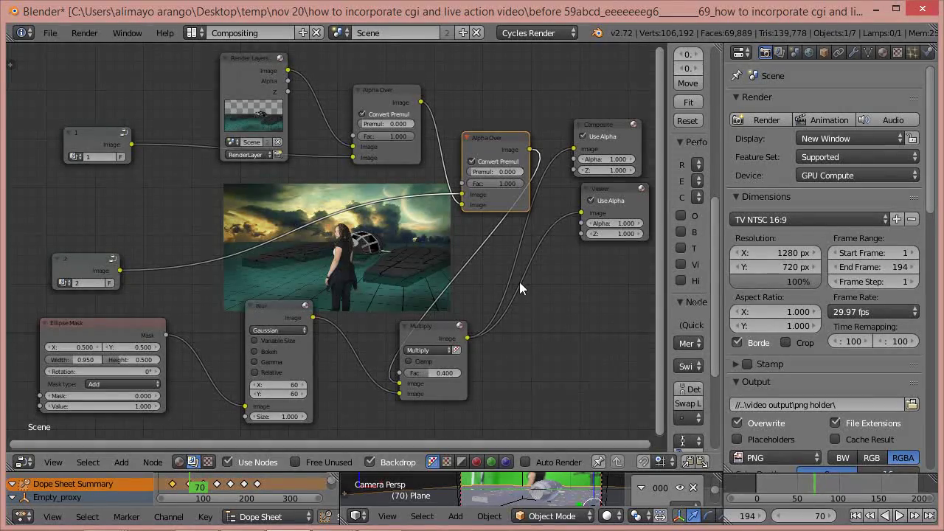
# Step: Apply the TV PAL 16:9 render preset and set the resolution scale to 50%
pyautogui.click(825, 220)
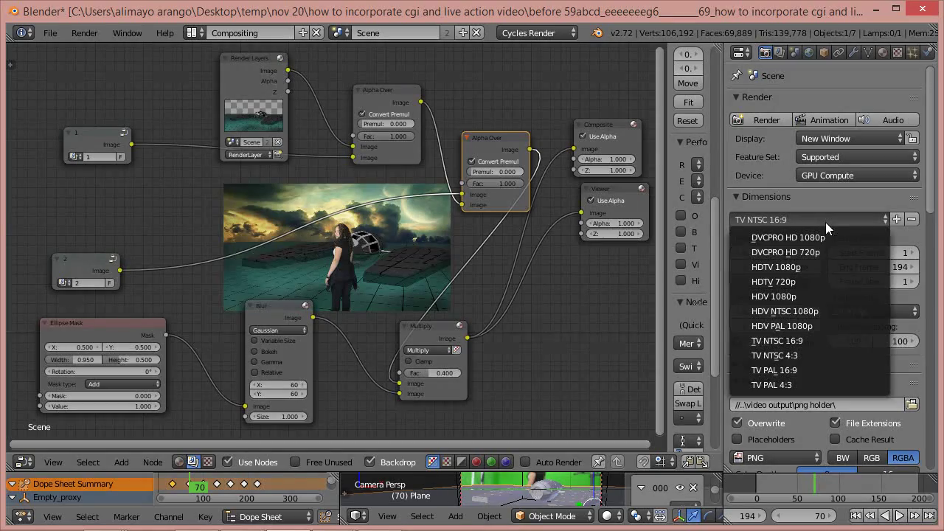
pyautogui.click(779, 371)
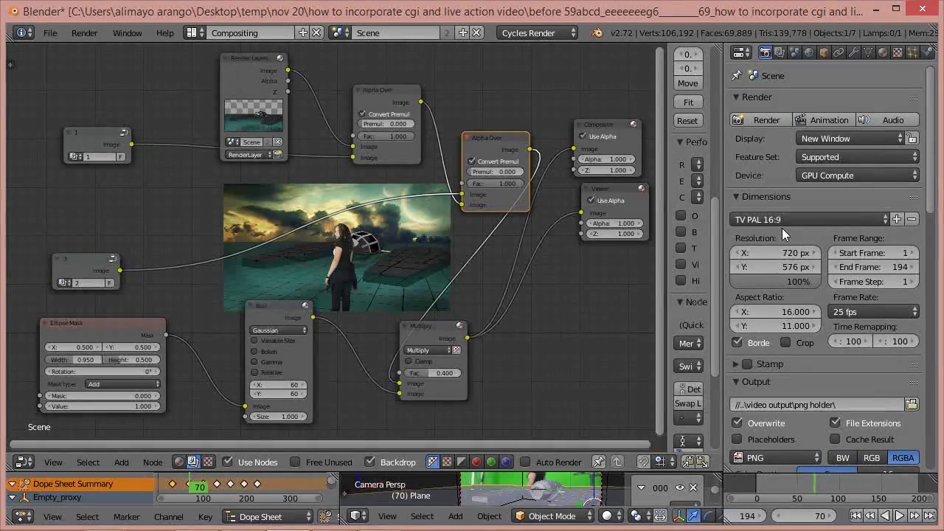
pyautogui.click(796, 278)
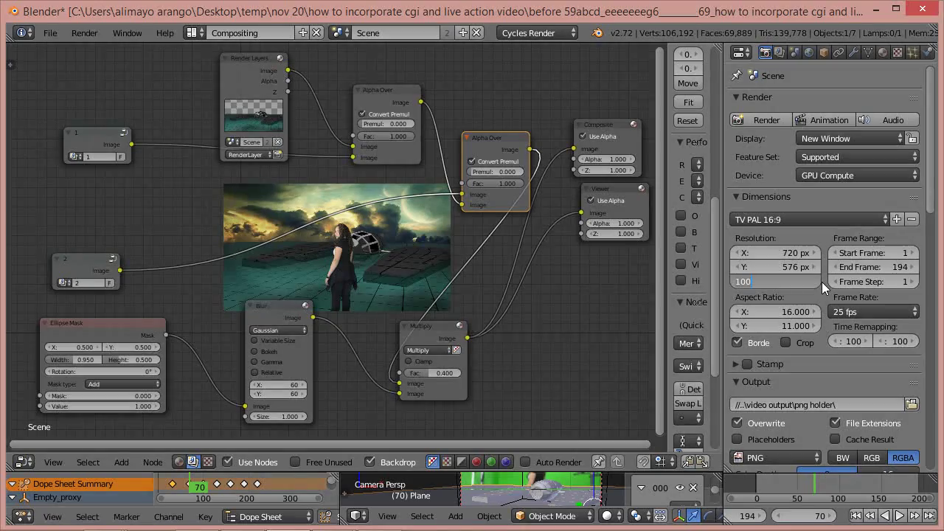
pyautogui.write('50')
pyautogui.press('Return')
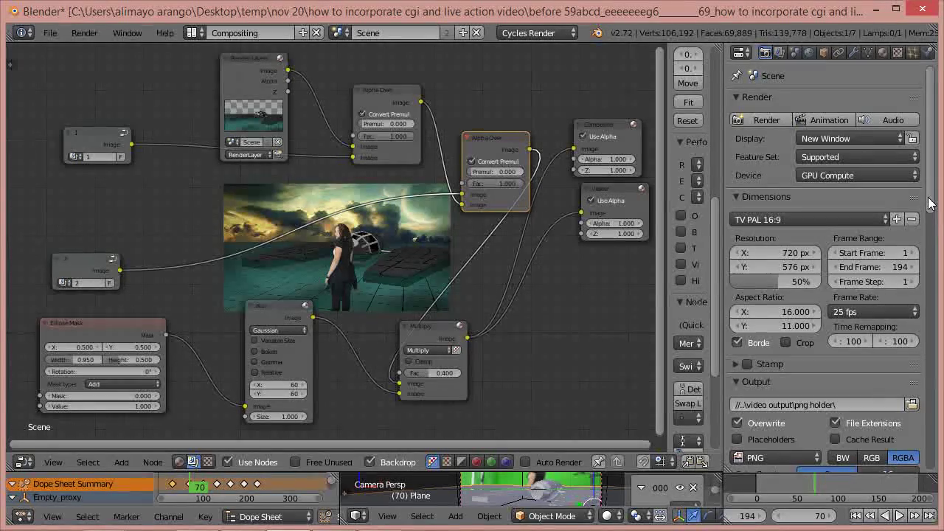
# Step: Change the output file format to H.264 and set its encoding container format to MPEG-4
pyautogui.moveTo(928, 205); pyautogui.dragTo(931, 242)
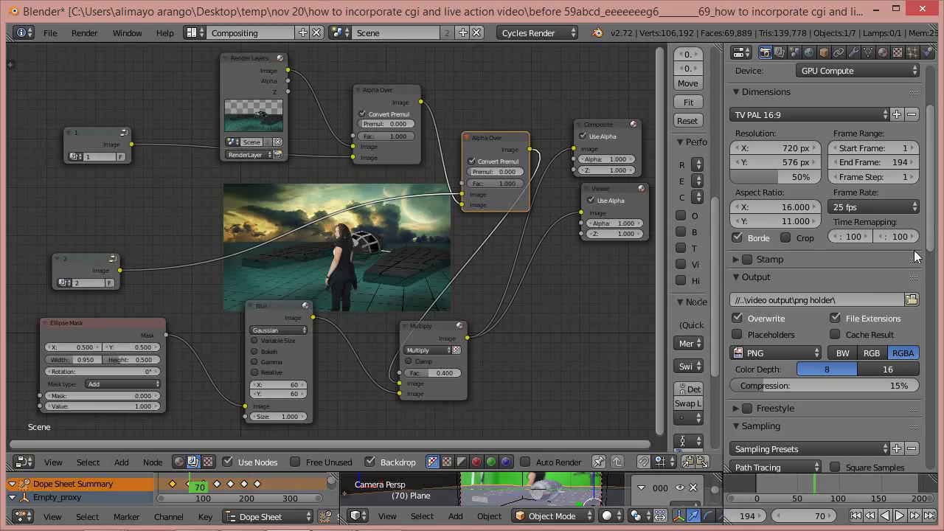
pyautogui.click(817, 357)
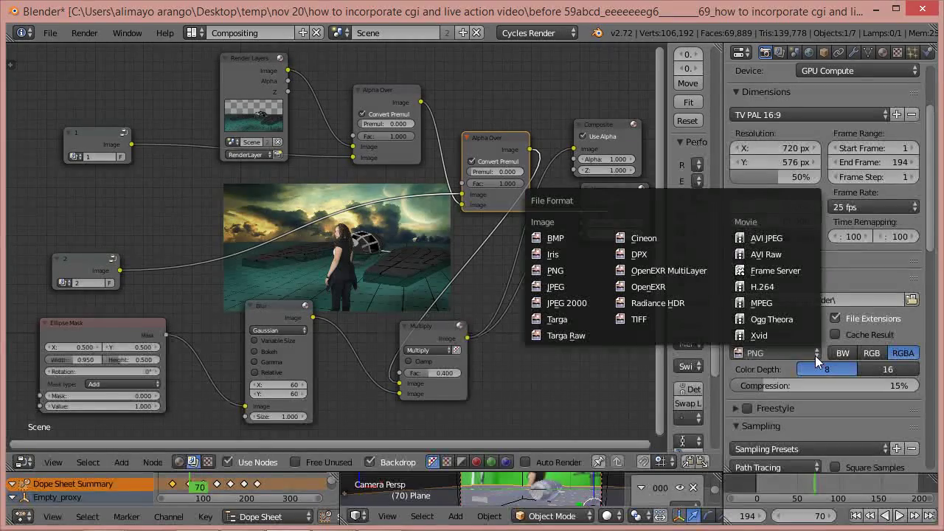
pyautogui.click(783, 287)
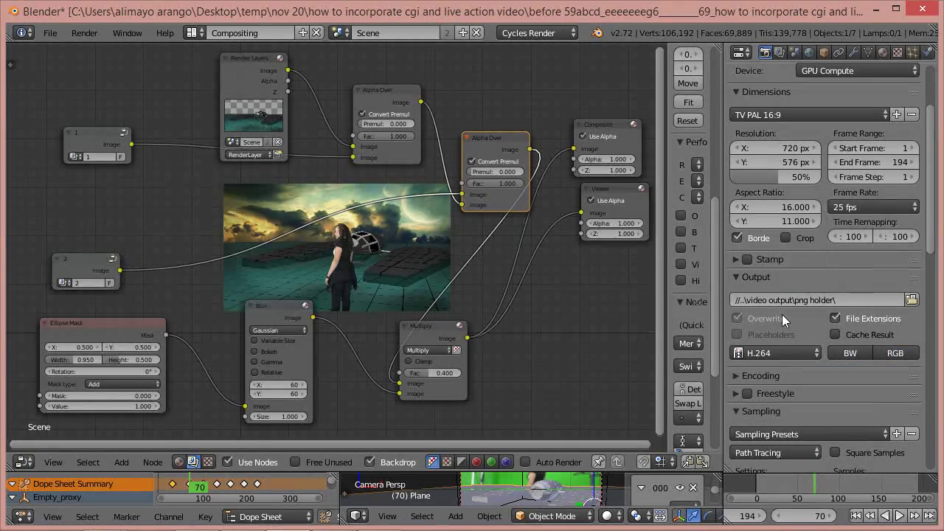
pyautogui.click(758, 374)
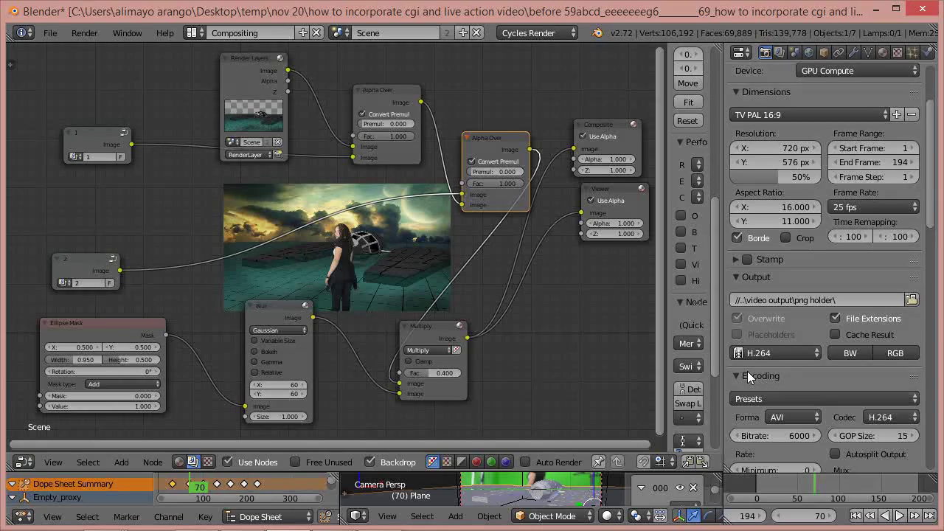
pyautogui.click(801, 418)
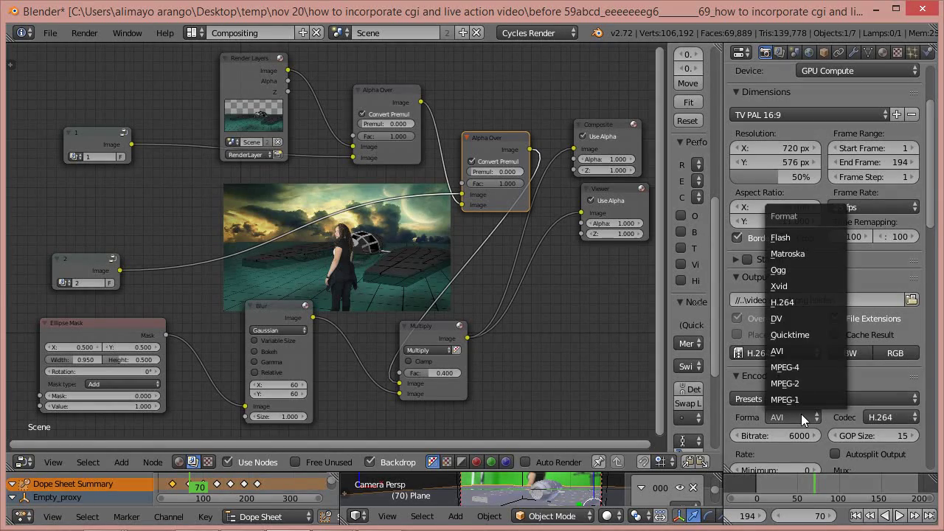
pyautogui.click(802, 369)
# Step: Set the render output to the "temp low res video output" folder with the file name "low res video test"
pyautogui.click(911, 300)
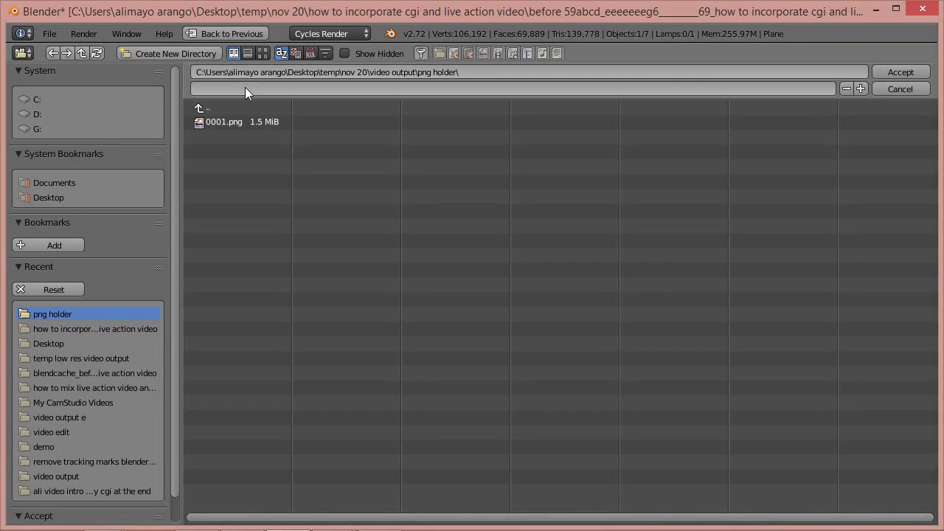
pyautogui.click(218, 111)
pyautogui.click(217, 111)
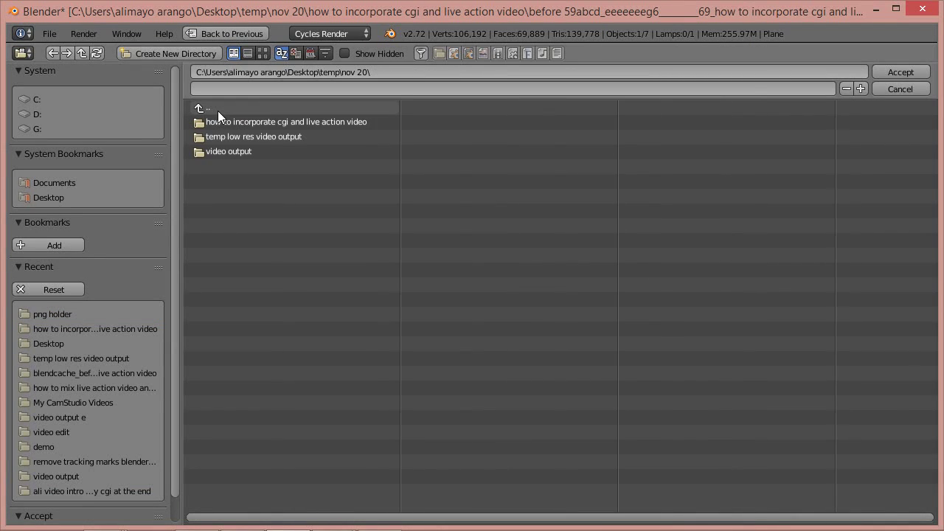
pyautogui.click(246, 139)
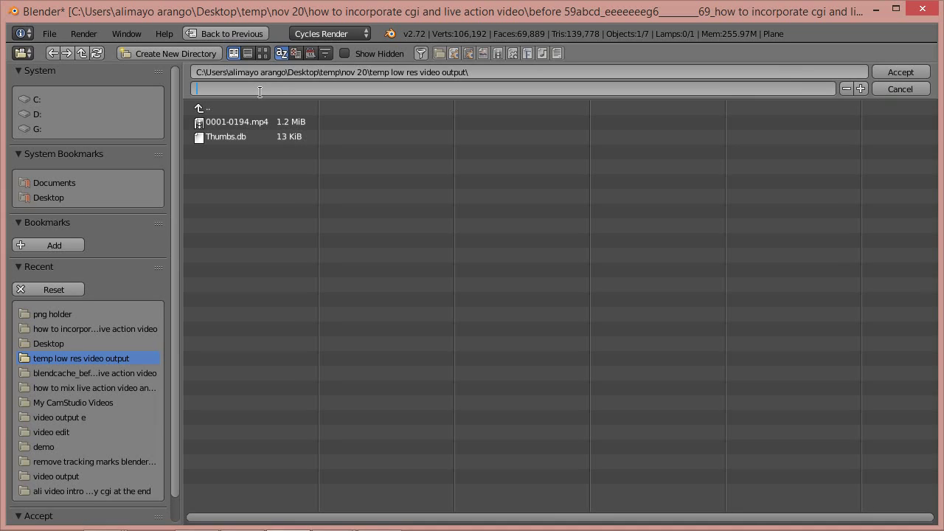
pyautogui.write('low res video test')
pyautogui.click(897, 72)
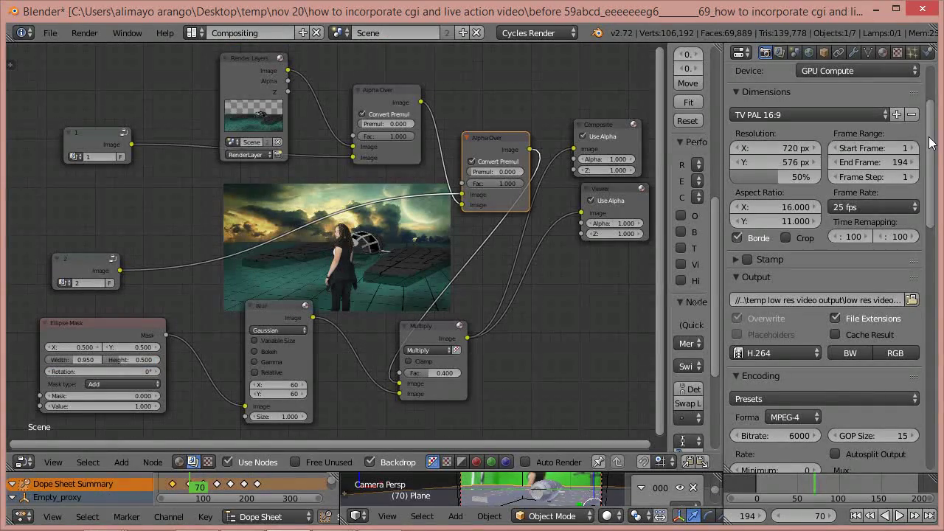
pyautogui.scroll(5, 931, 143)
pyautogui.scroll(1, 936, 108)
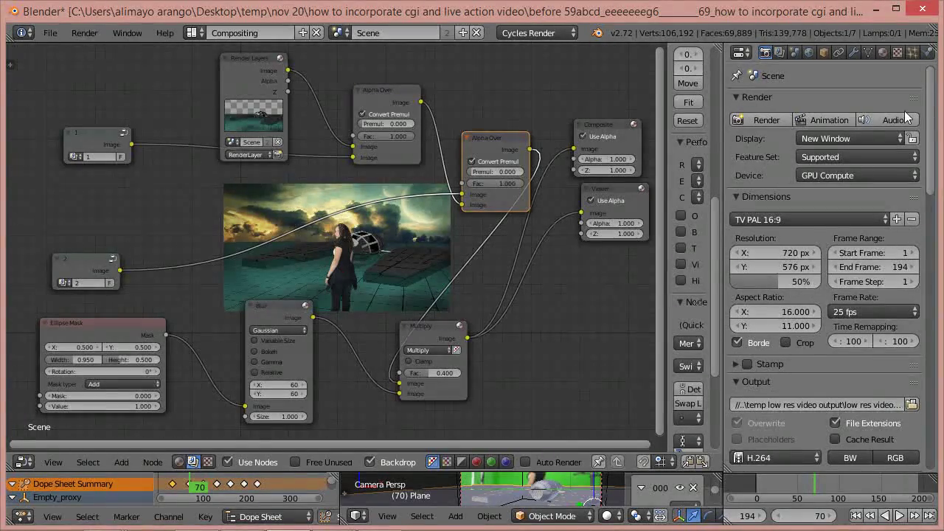
# Step: Change the output frame rate and start rendering the low-res test animation
pyautogui.click(884, 309)
pyautogui.click(876, 347)
pyautogui.click(825, 121)
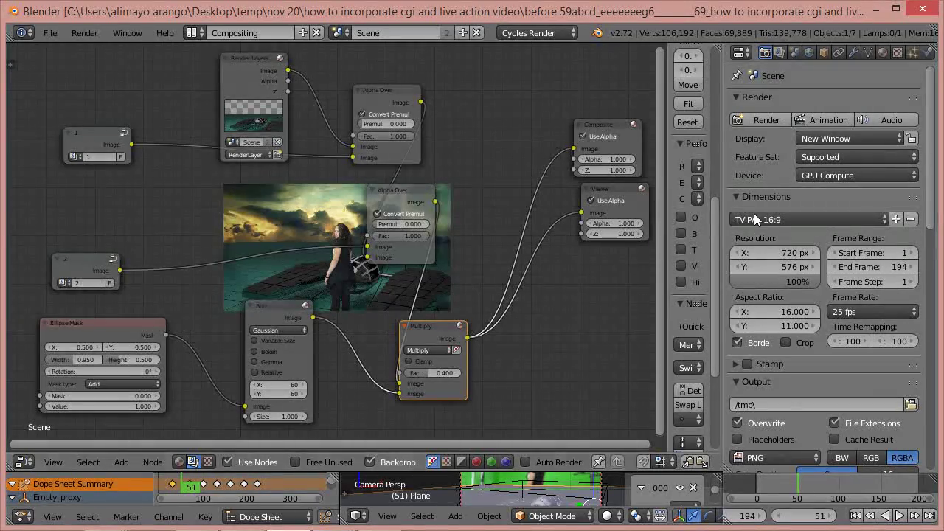
# Step: Apply the HDTV 720p render preset and set the frame rate to 29.97 fps
pyautogui.click(830, 221)
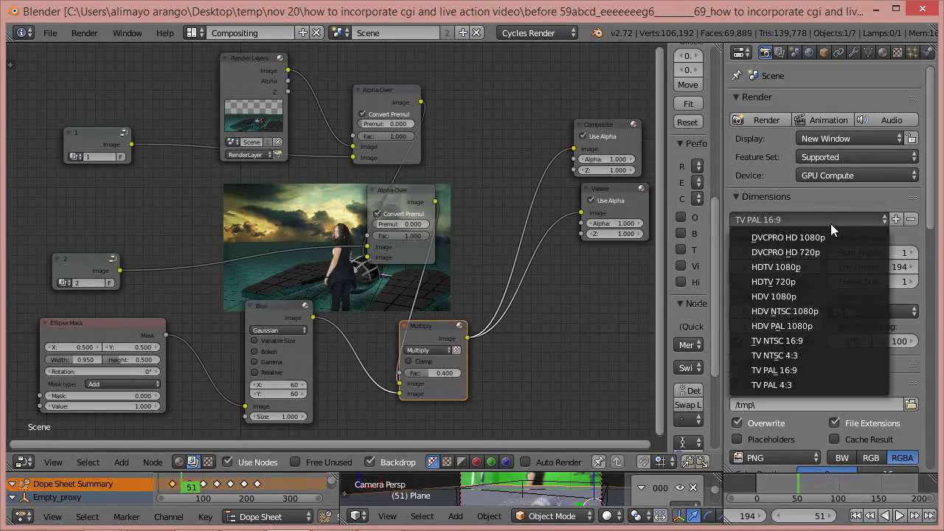
pyautogui.click(806, 282)
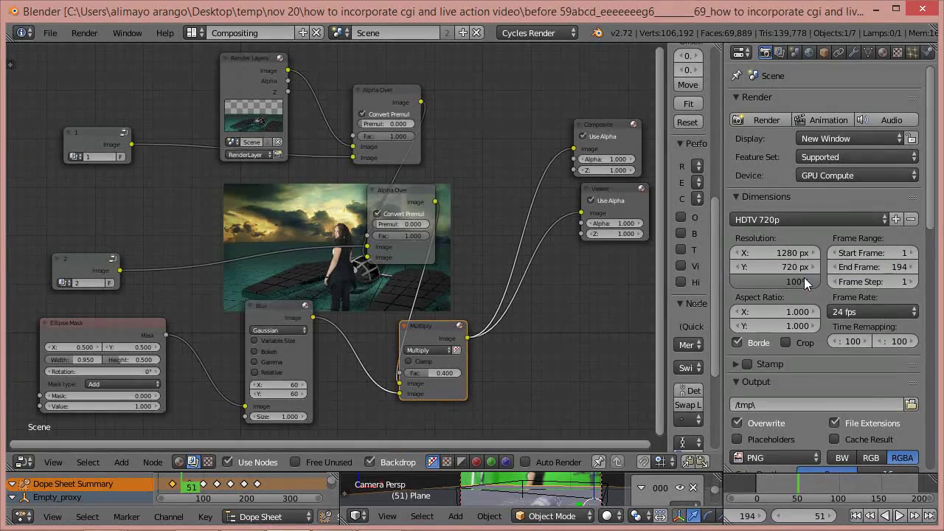
pyautogui.click(894, 311)
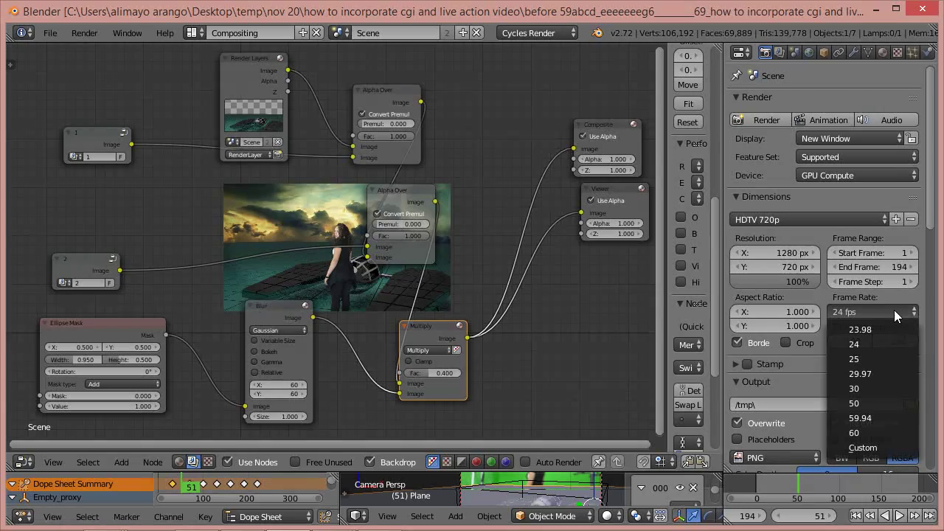
pyautogui.click(873, 372)
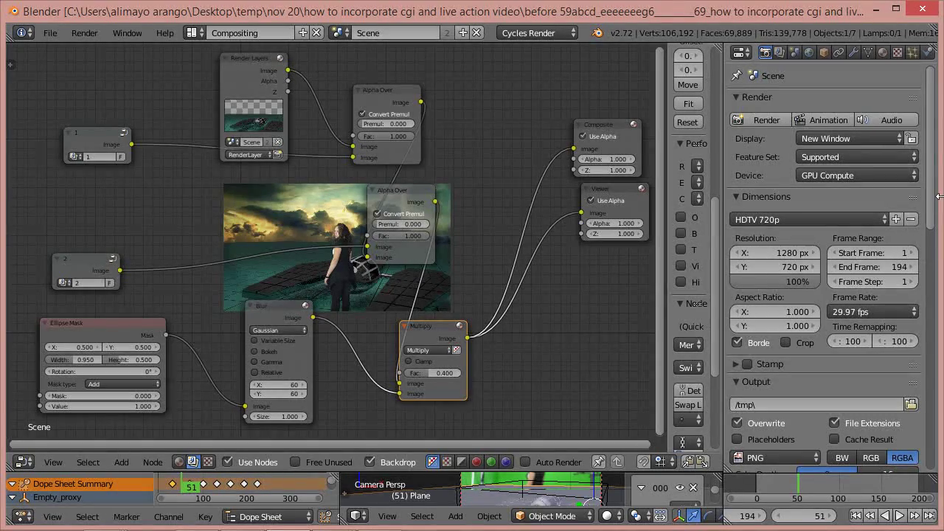
# Step: Set the Cycles render samples to 100 in the sampling settings
pyautogui.scroll(-3, 933, 212)
pyautogui.scroll(-5, 934, 239)
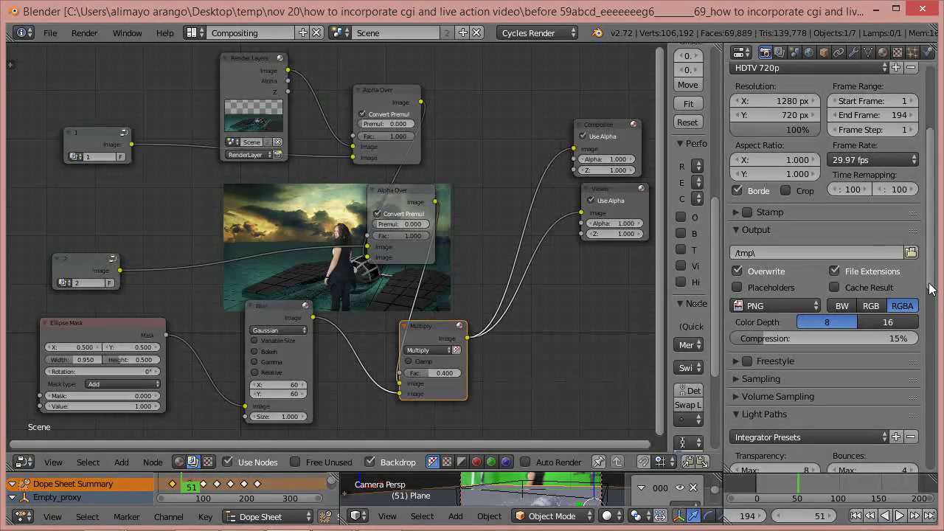
pyautogui.scroll(-2, 927, 303)
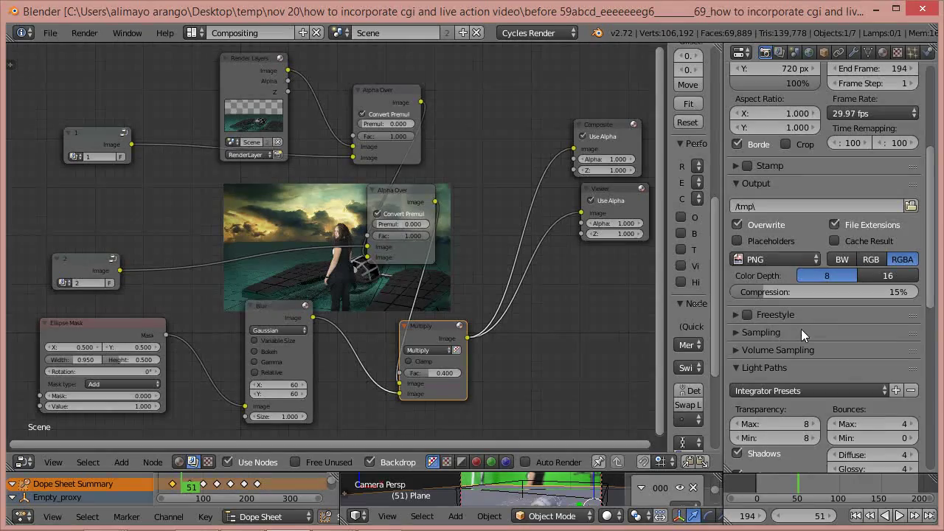
pyautogui.click(801, 329)
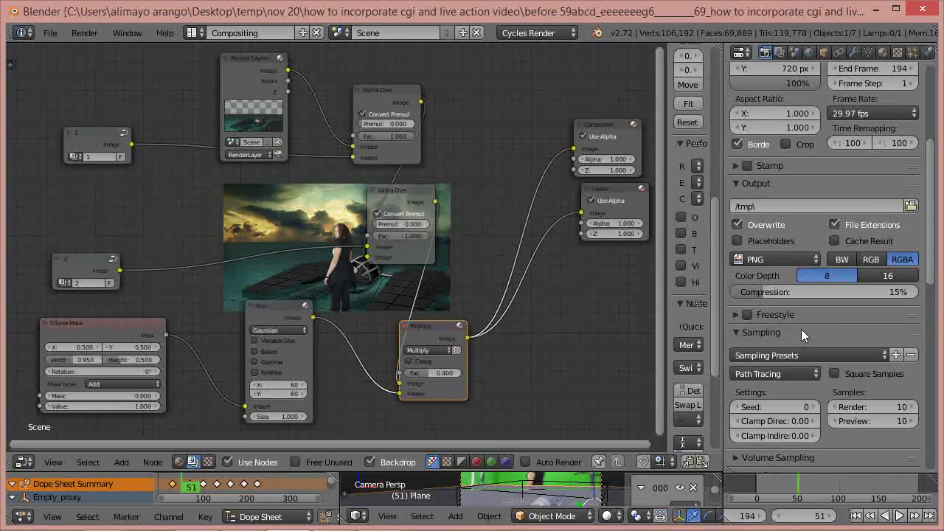
pyautogui.click(870, 404)
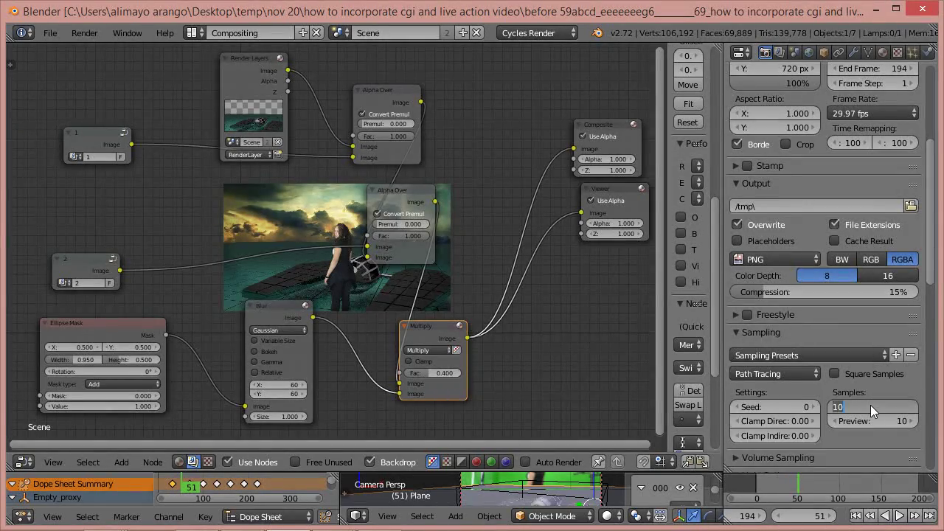
pyautogui.write('1')
pyautogui.write('1')
pyautogui.write('10')
pyautogui.press('Return')
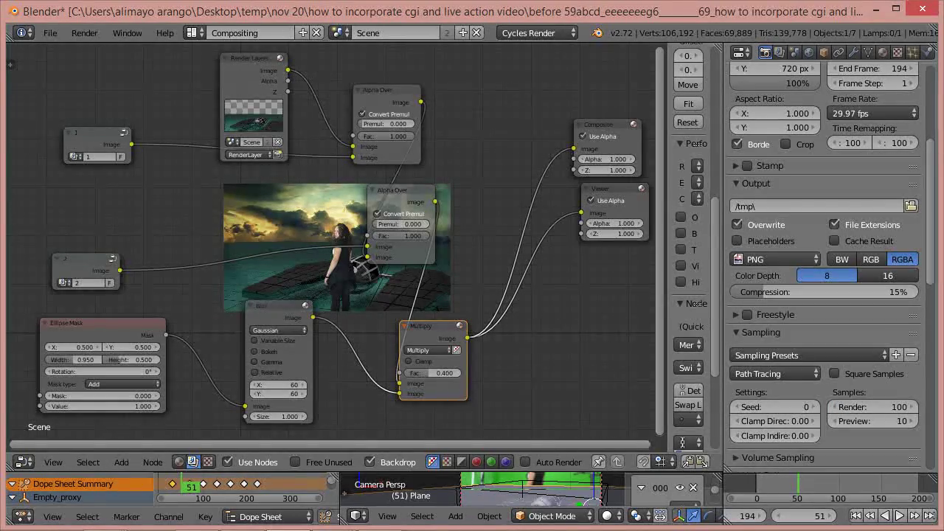
# Step: Review the sampling, light path, film, performance and dimension settings for the final render
pyautogui.scroll(-3, 923, 319)
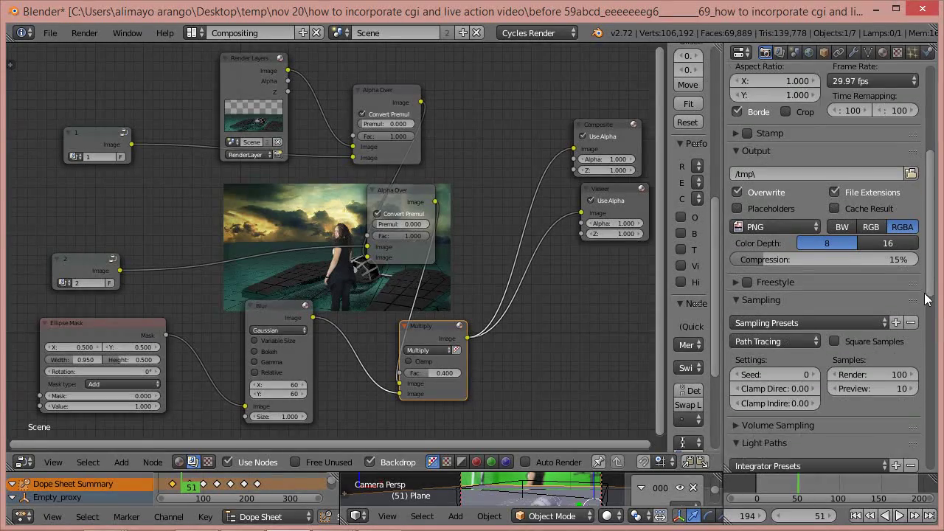
pyautogui.scroll(-2, 924, 323)
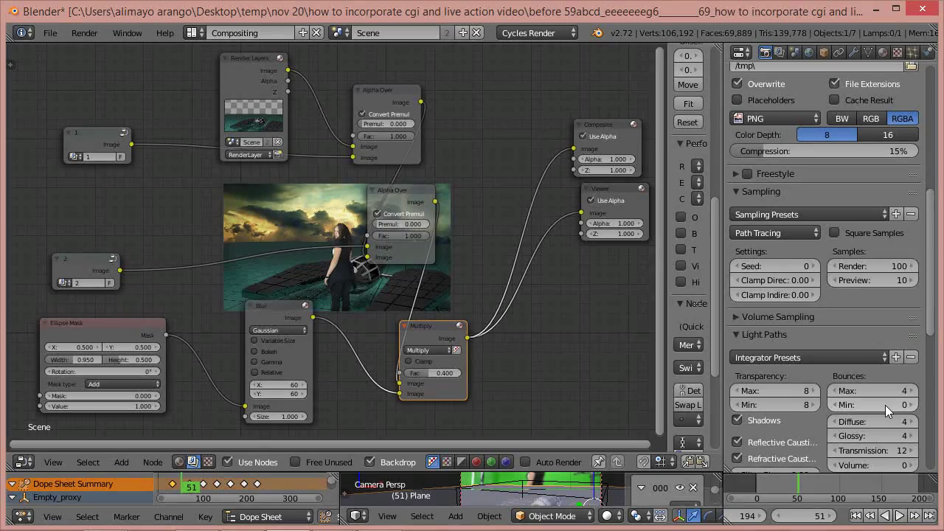
pyautogui.moveTo(932, 306); pyautogui.dragTo(932, 402)
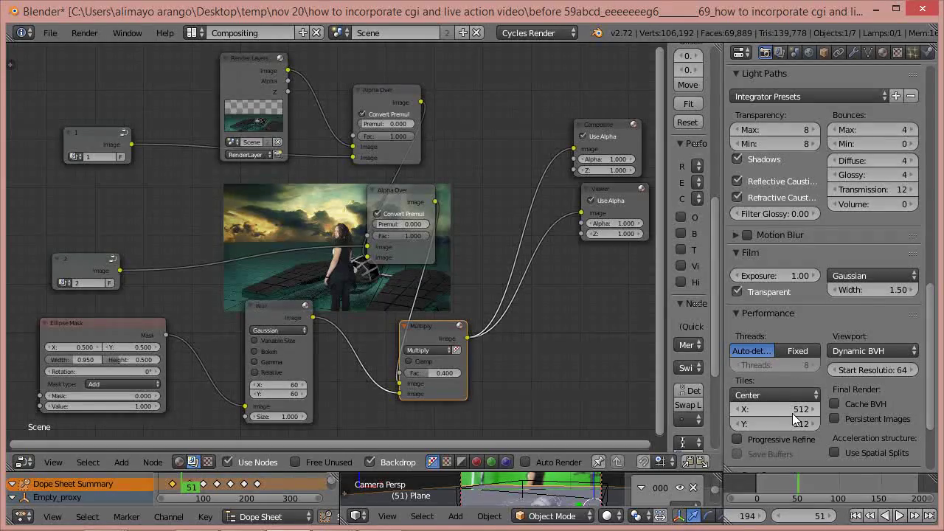
pyautogui.moveTo(931, 318); pyautogui.dragTo(920, 235)
pyautogui.scroll(10, 920, 235)
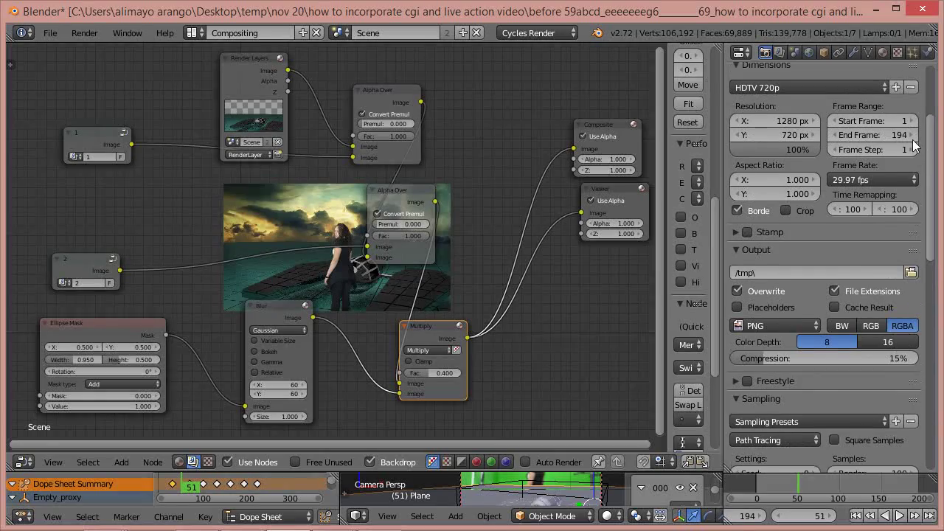
pyautogui.scroll(3, 913, 135)
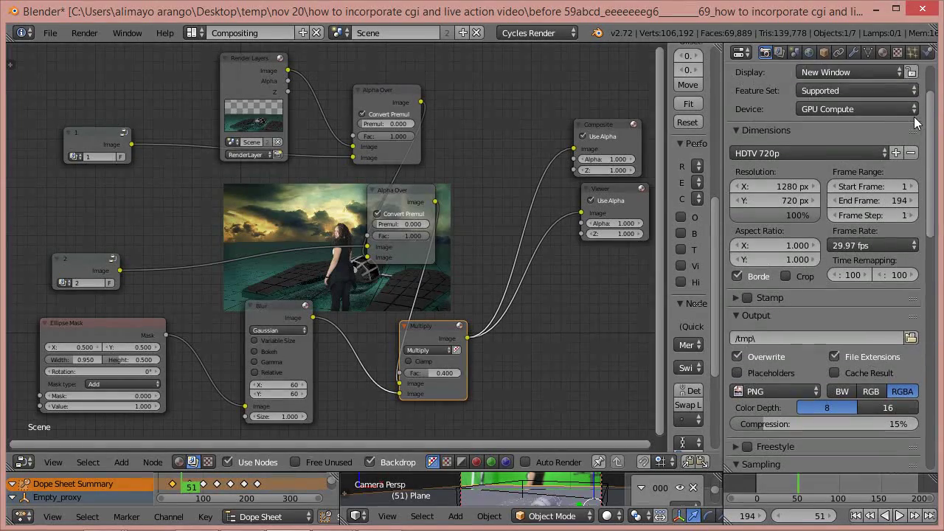
# Step: Browse for the render output location and create a folder named "final render" inside the "nov 20" folder
pyautogui.click(911, 338)
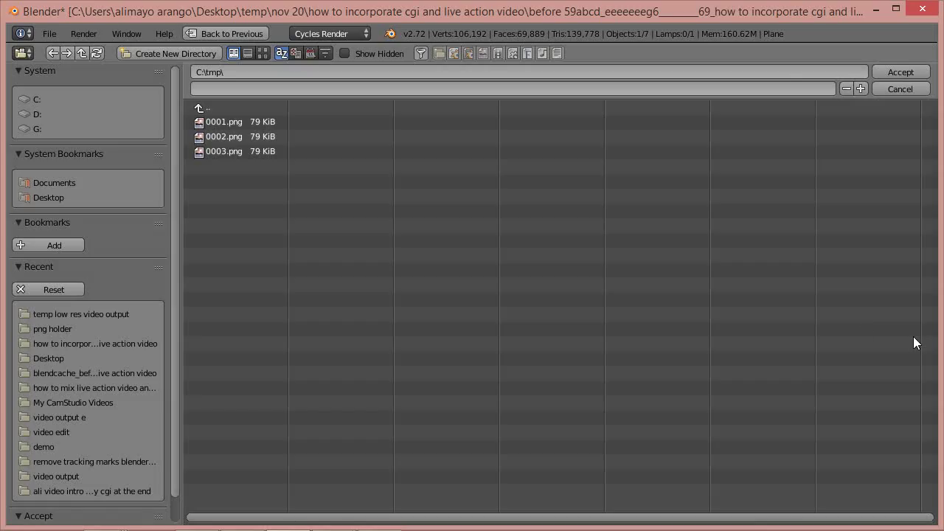
pyautogui.click(217, 107)
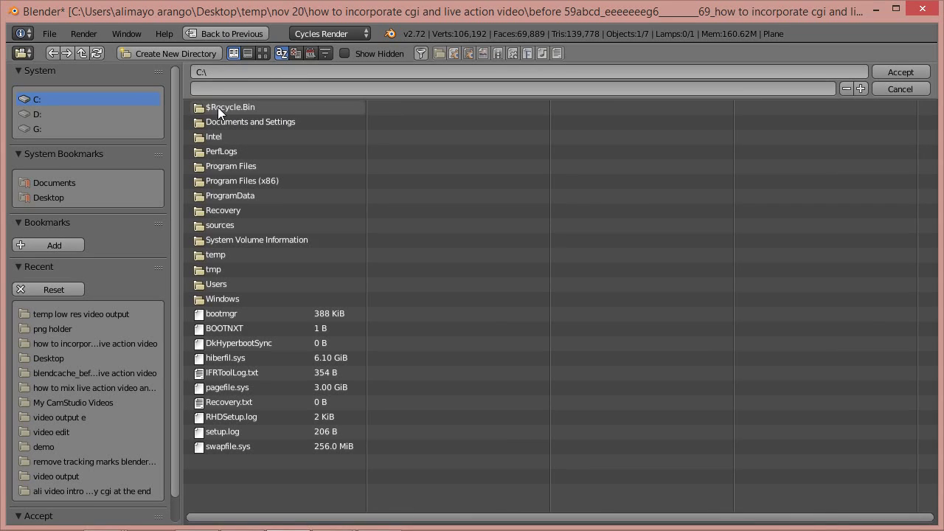
pyautogui.click(106, 313)
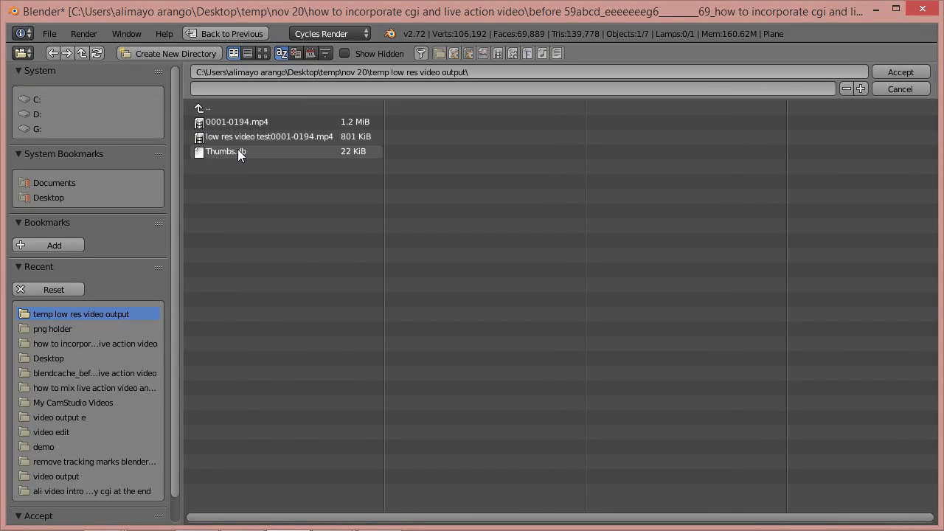
pyautogui.click(216, 113)
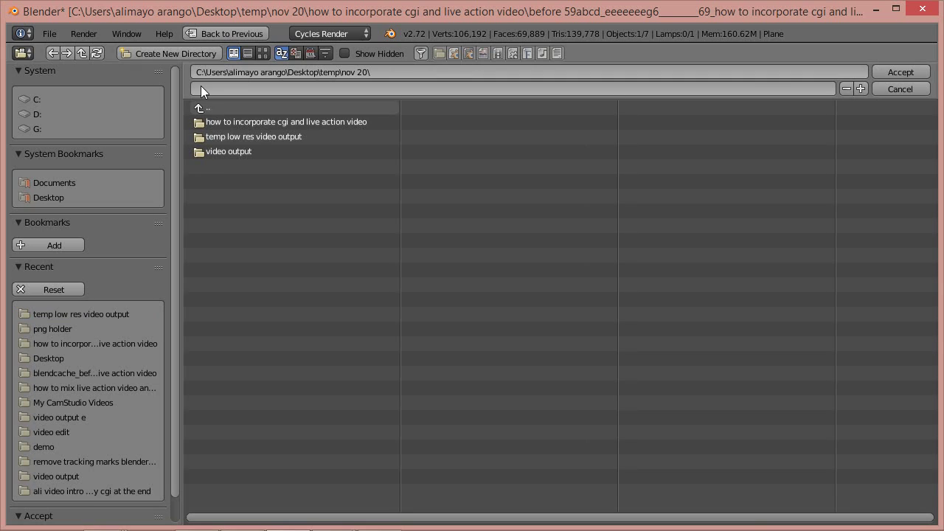
pyautogui.click(186, 53)
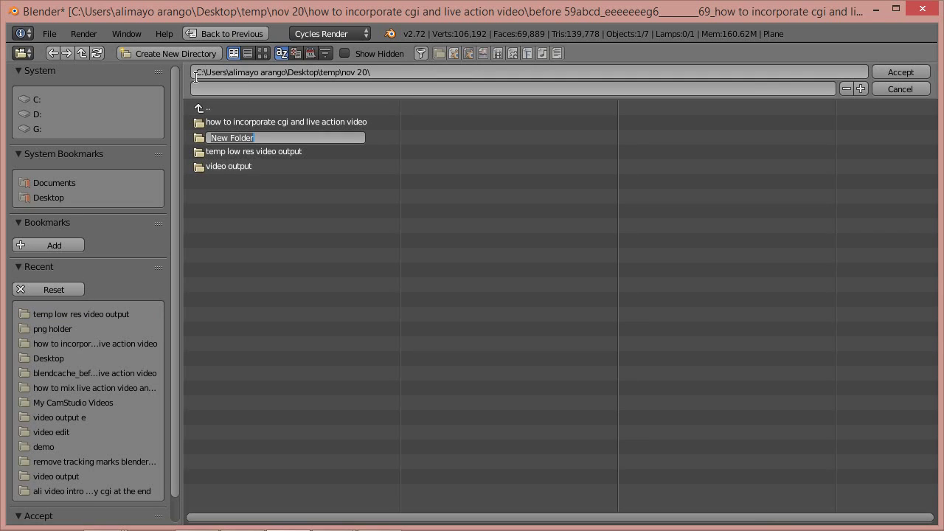
pyautogui.write('final rendo')
pyautogui.write('r')
pyautogui.press('Return')
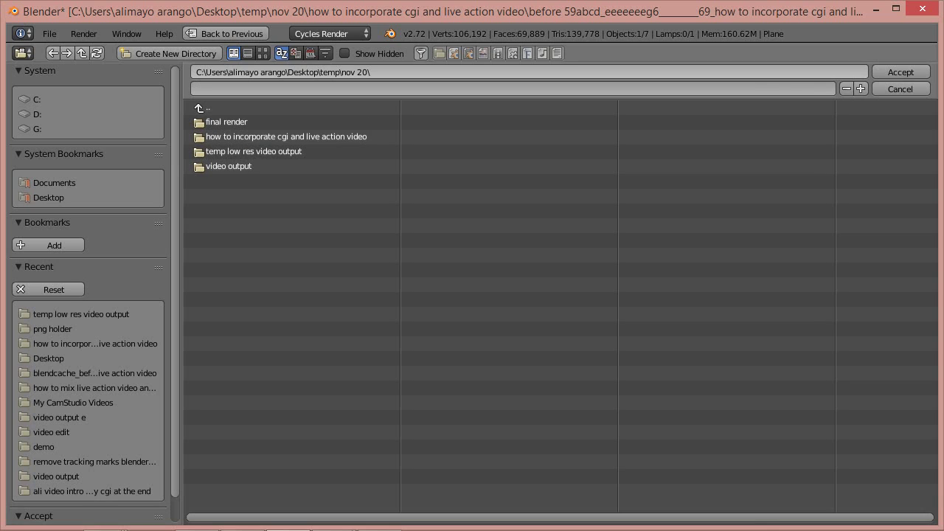
# Step: Create a "png holder" subfolder in "final render" and set it as the render output path
pyautogui.click(238, 125)
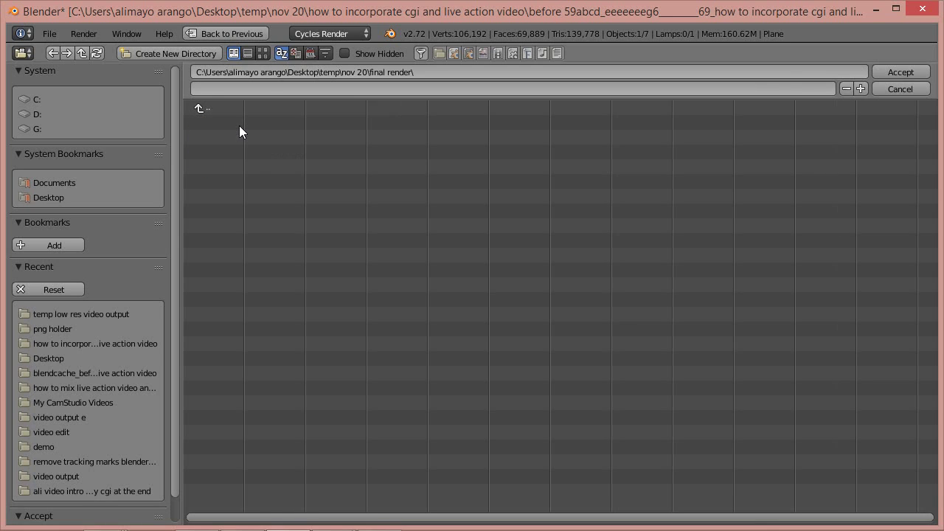
pyautogui.click(204, 54)
pyautogui.write('png hold')
pyautogui.write('er')
pyautogui.press('Return')
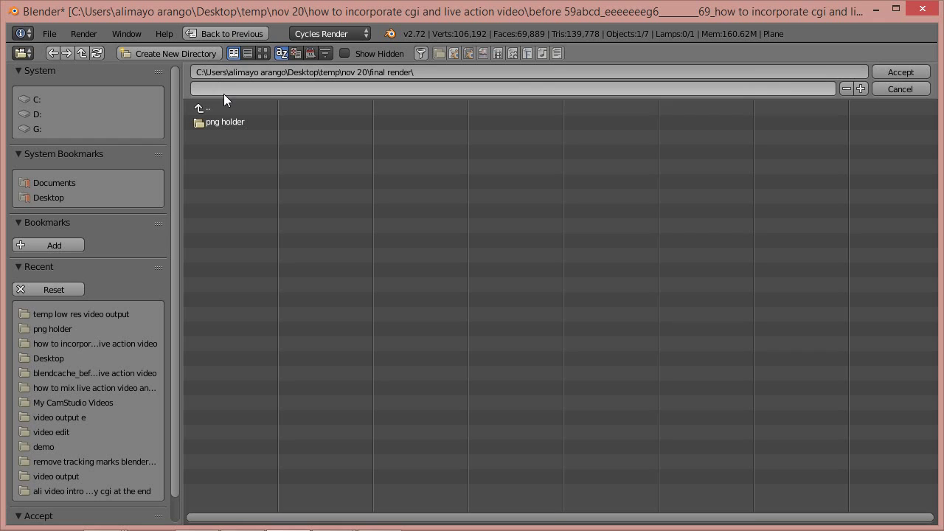
pyautogui.click(225, 119)
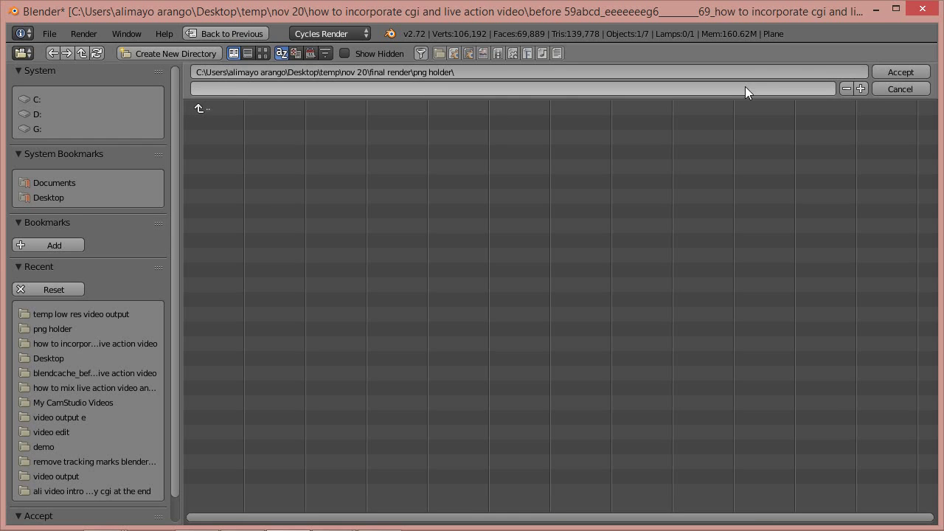
pyautogui.click(886, 71)
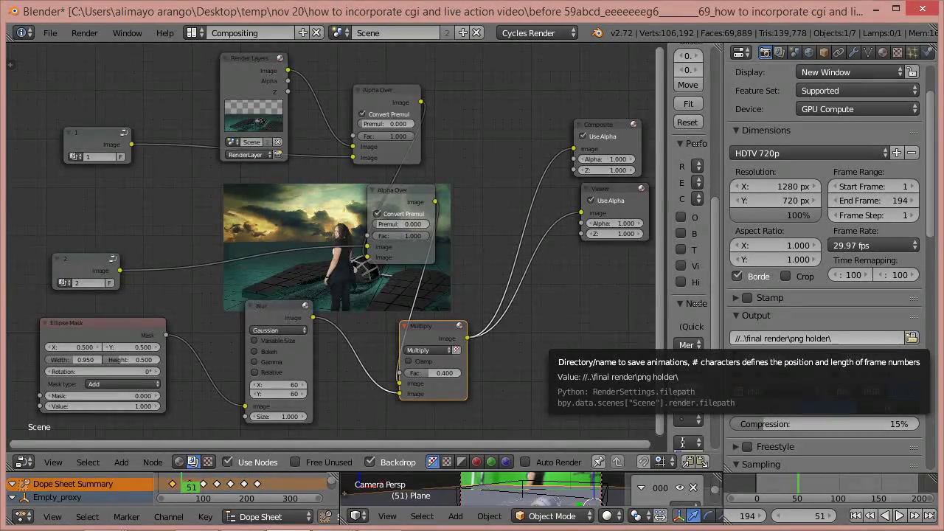
pyautogui.scroll(3, 819, 338)
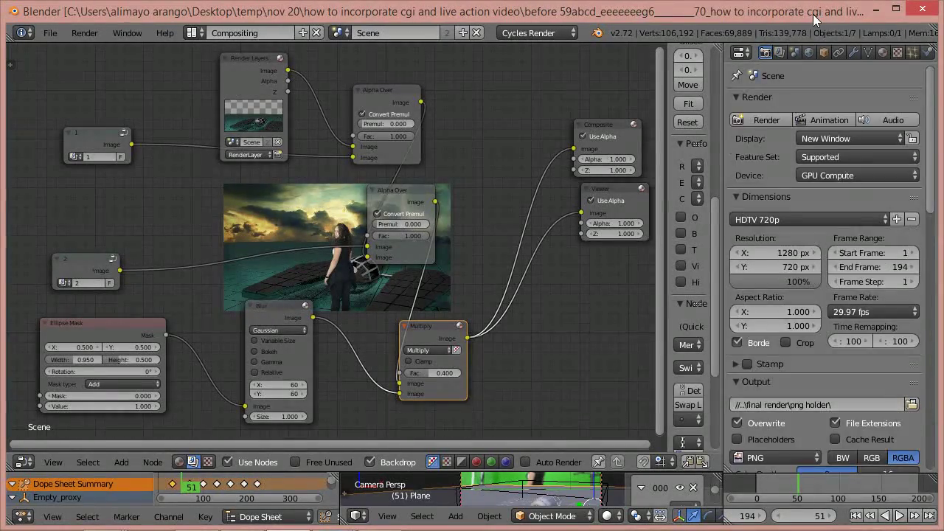